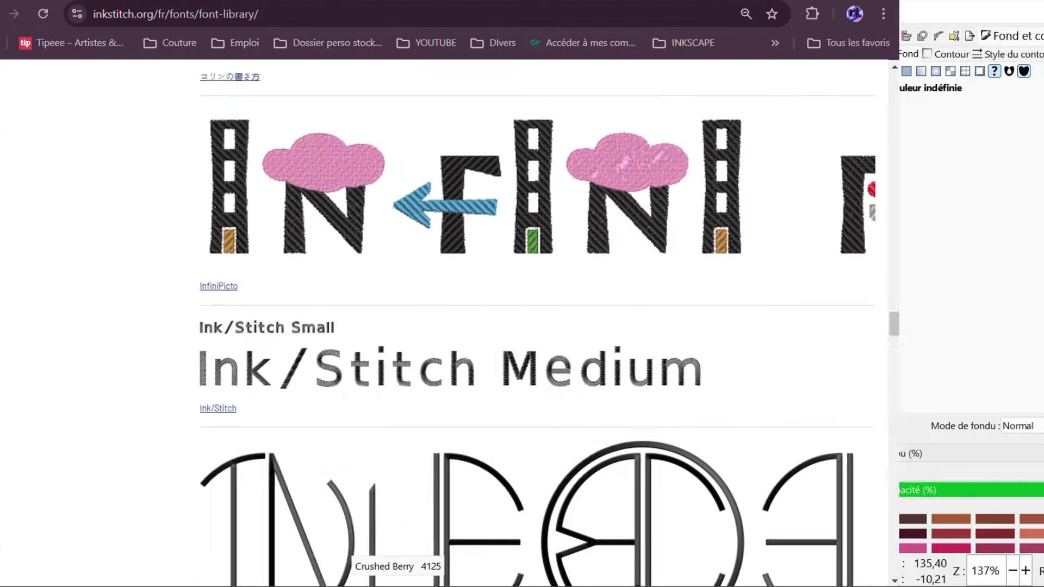
Examine the embroidery font samples in the Ink/Stitch font library.
{"action": "scroll", "coordinate": [475, 266], "scroll_direction": "up", "scroll_amount": 4}
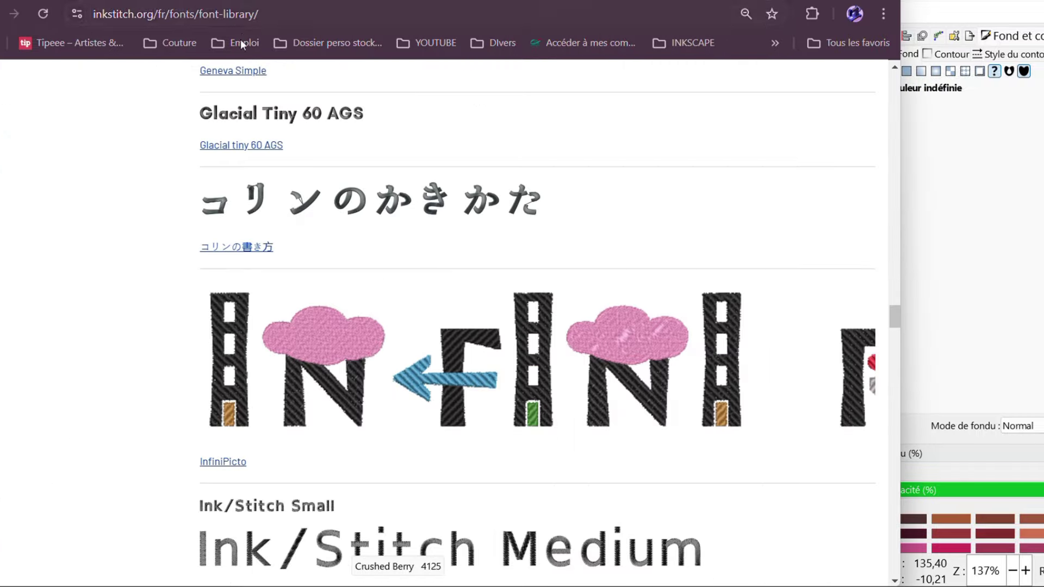
{"action": "scroll", "coordinate": [333, 207], "scroll_direction": "up", "scroll_amount": 20}
{"action": "scroll", "coordinate": [496, 282], "scroll_direction": "up", "scroll_amount": 20}
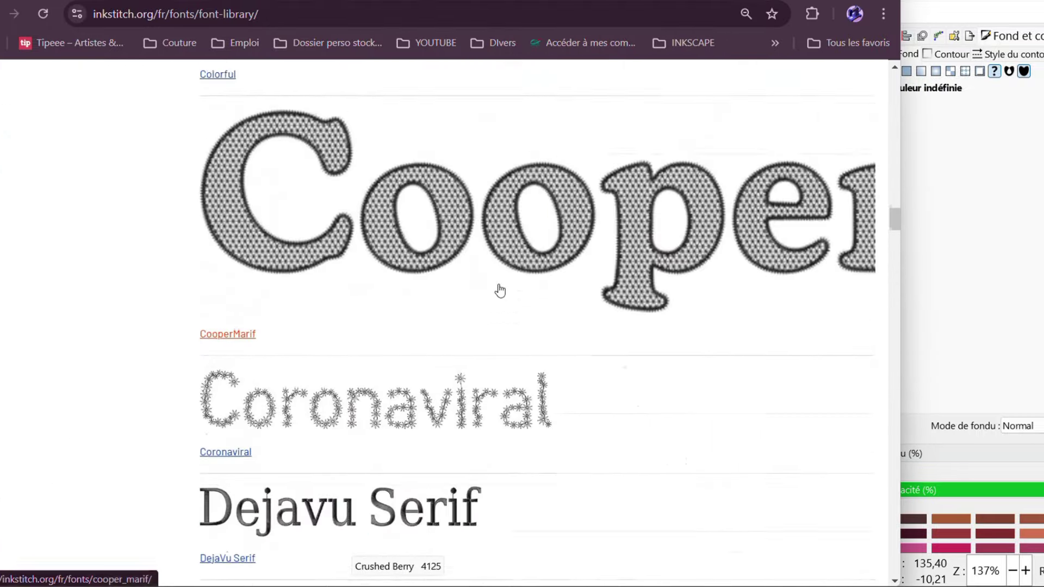
{"action": "scroll", "coordinate": [525, 326], "scroll_direction": "up", "scroll_amount": 5}
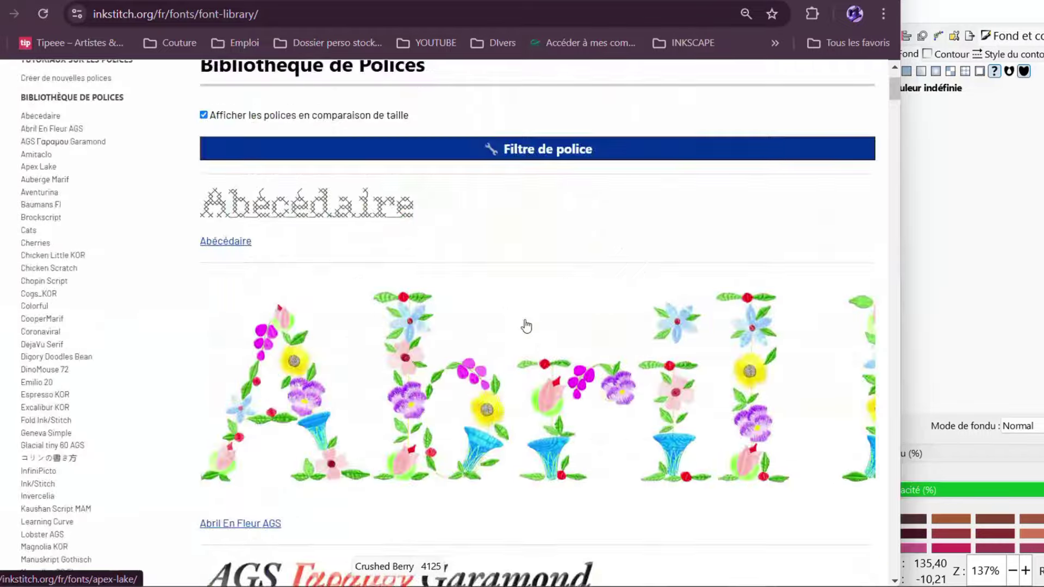
{"action": "scroll", "coordinate": [524, 326], "scroll_direction": "down", "scroll_amount": 15}
{"action": "scroll", "coordinate": [522, 342], "scroll_direction": "down", "scroll_amount": 20}
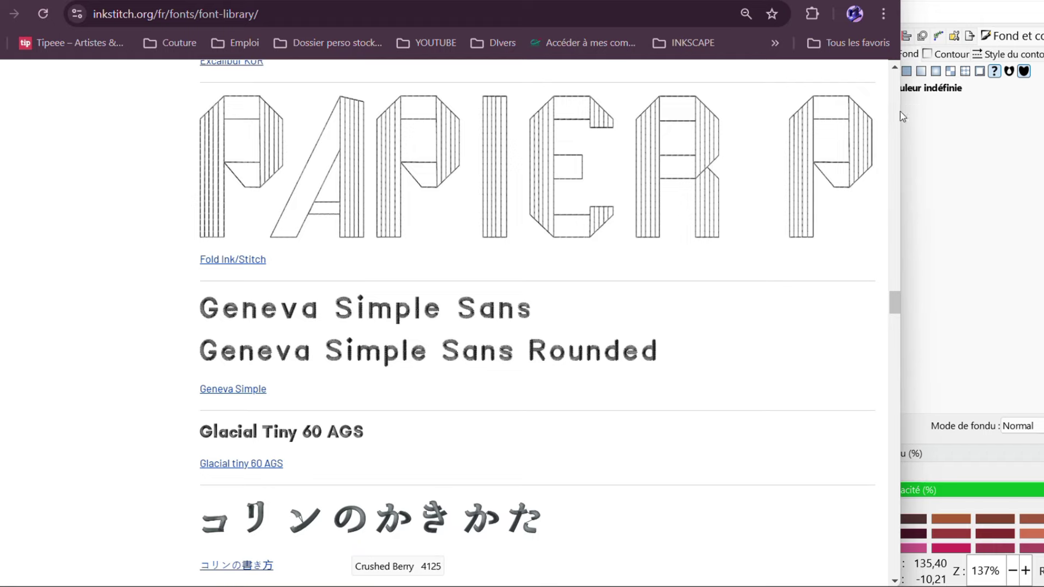
Compare the library's fonts side by side with the MLS logo and return to the Inkscape document.
{"action": "left_click_drag", "start_coordinate": [902, 108], "coordinate": [418, 89]}
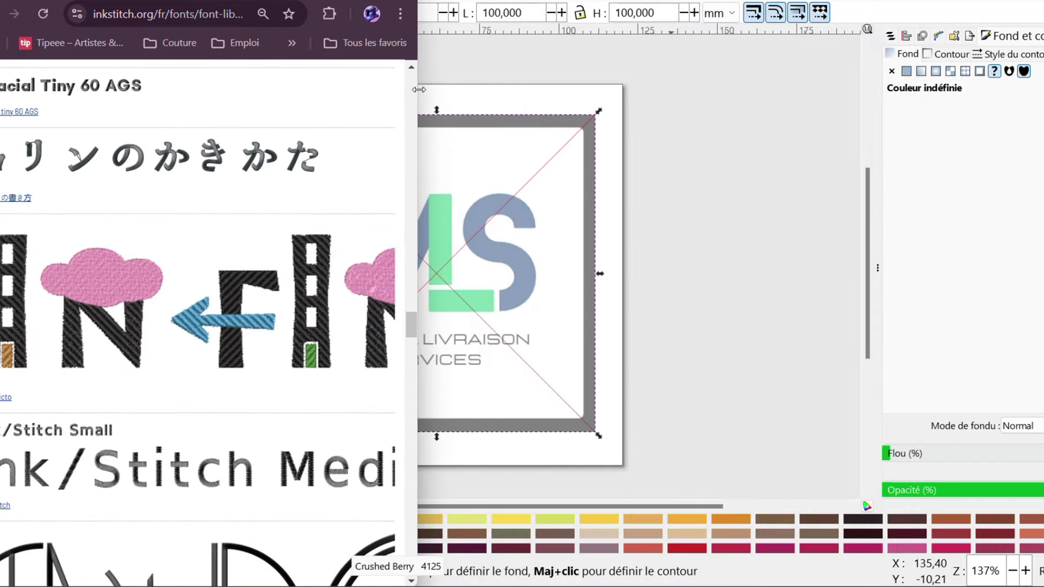
{"action": "left_click_drag", "start_coordinate": [625, 506], "coordinate": [449, 497]}
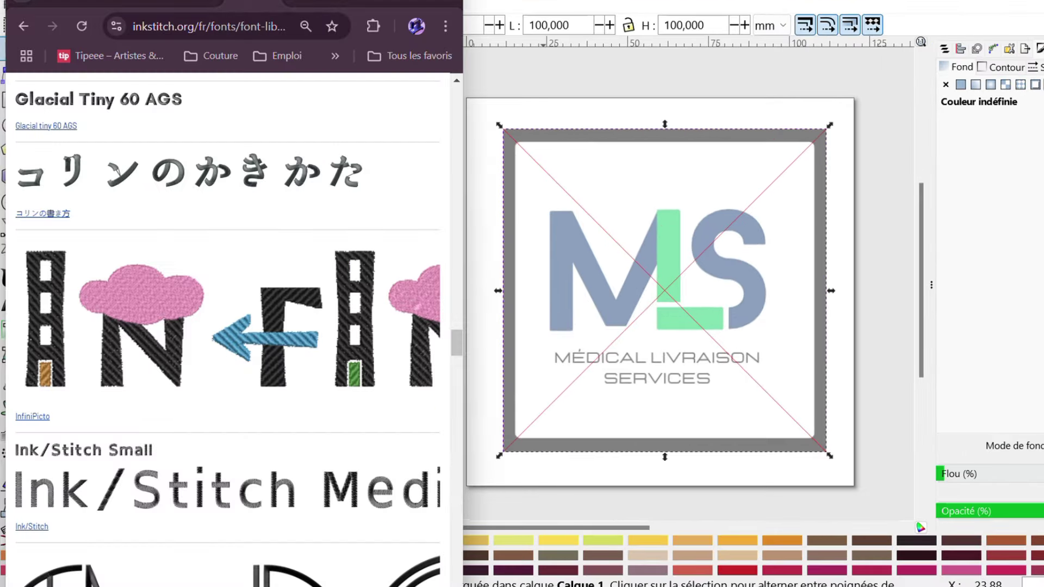
{"action": "key", "text": "alt+Tab"}
{"action": "scroll", "coordinate": [244, 319], "scroll_direction": "down", "scroll_amount": 4}
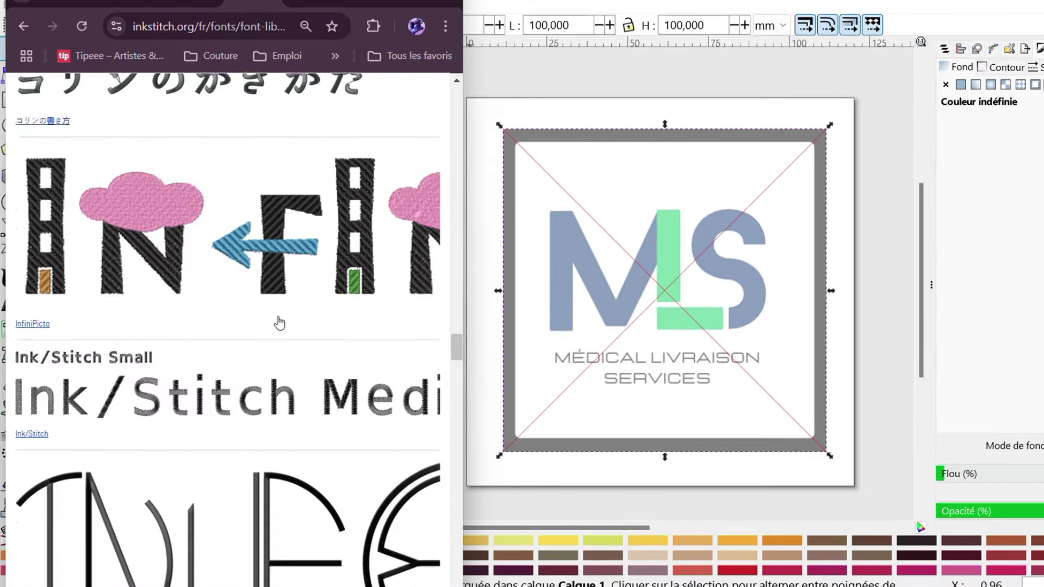
{"action": "scroll", "coordinate": [278, 321], "scroll_direction": "down", "scroll_amount": 15}
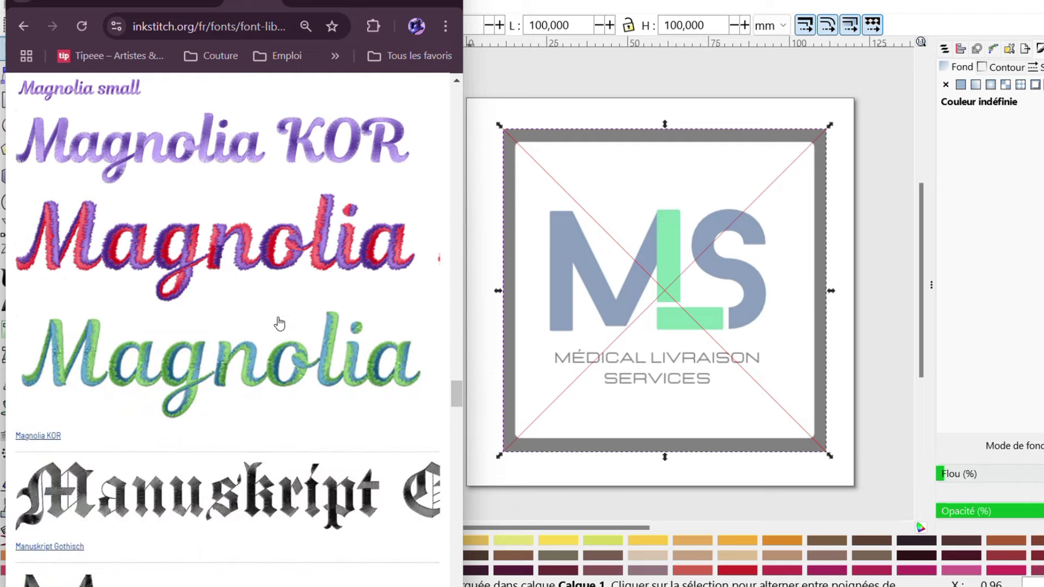
{"action": "scroll", "coordinate": [279, 322], "scroll_direction": "down", "scroll_amount": 7}
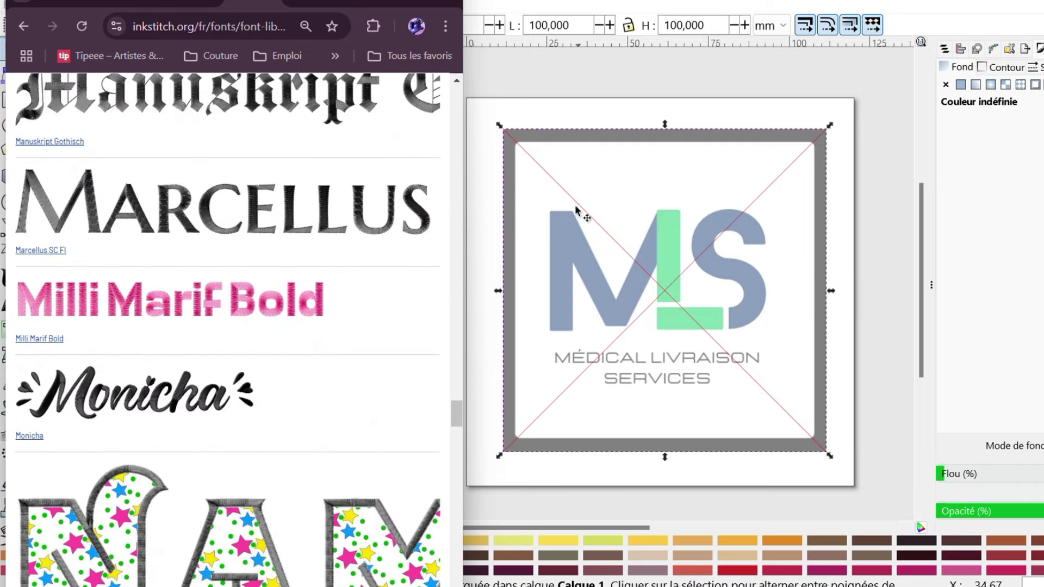
{"action": "scroll", "coordinate": [122, 298], "scroll_direction": "down", "scroll_amount": 12}
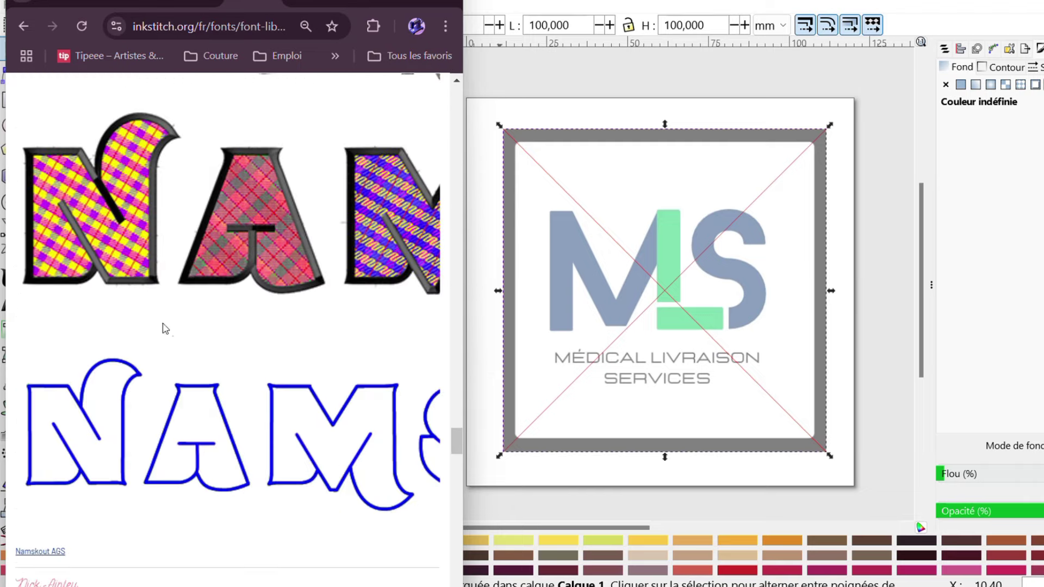
{"action": "scroll", "coordinate": [220, 428], "scroll_direction": "down", "scroll_amount": 3}
{"action": "scroll", "coordinate": [223, 429], "scroll_direction": "up", "scroll_amount": 20}
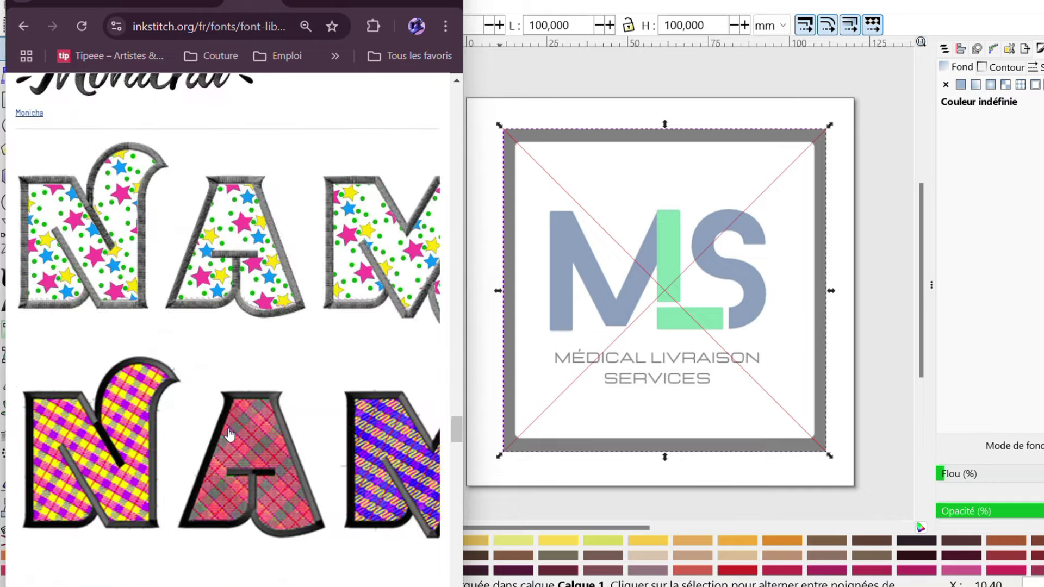
{"action": "scroll", "coordinate": [229, 432], "scroll_direction": "up", "scroll_amount": 6}
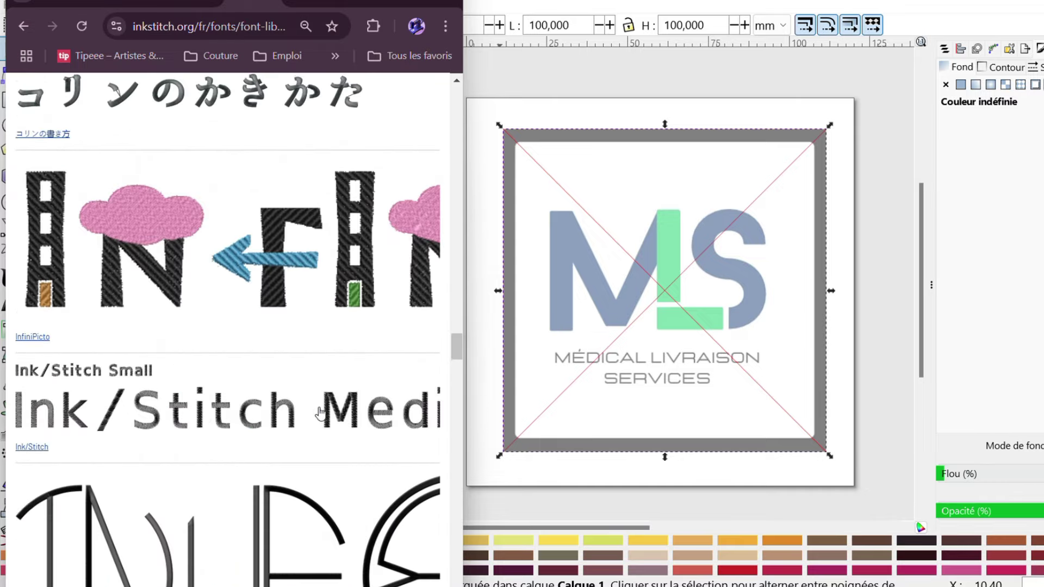
{"action": "scroll", "coordinate": [343, 463], "scroll_direction": "up", "scroll_amount": 2}
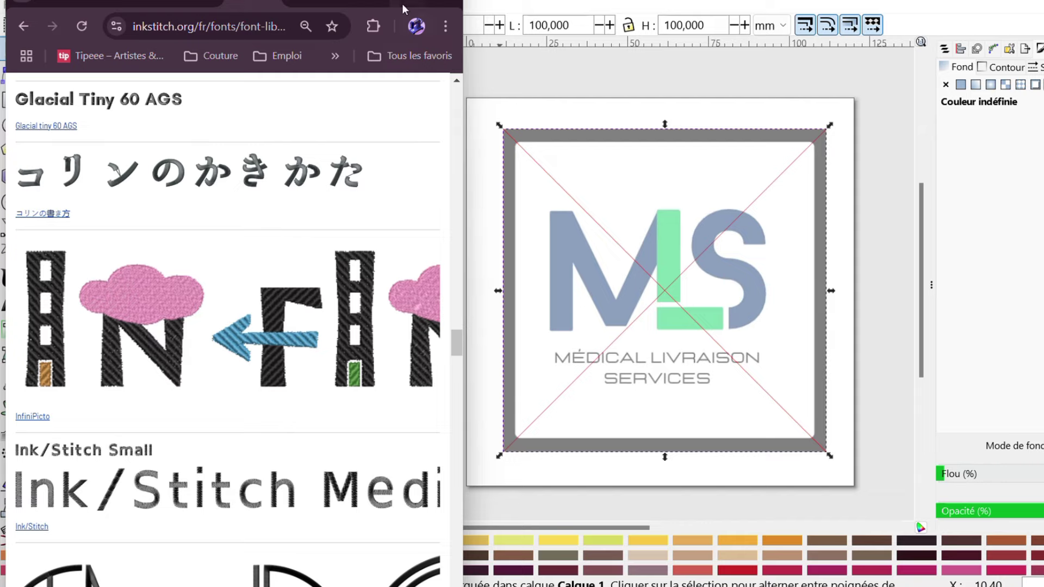
{"action": "left_click", "coordinate": [370, 8]}
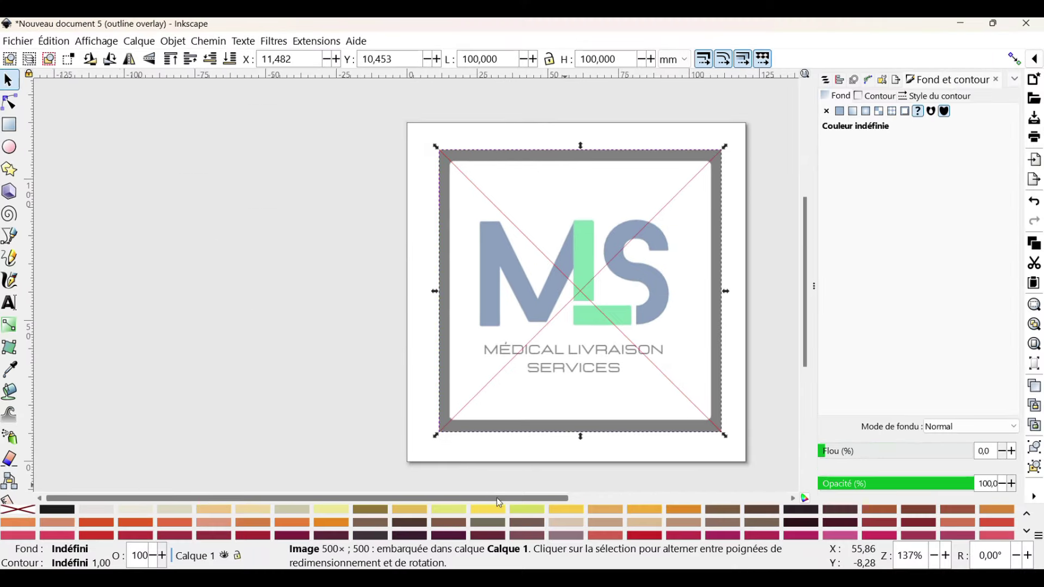
{"action": "left_click_drag", "start_coordinate": [567, 526], "coordinate": [642, 527]}
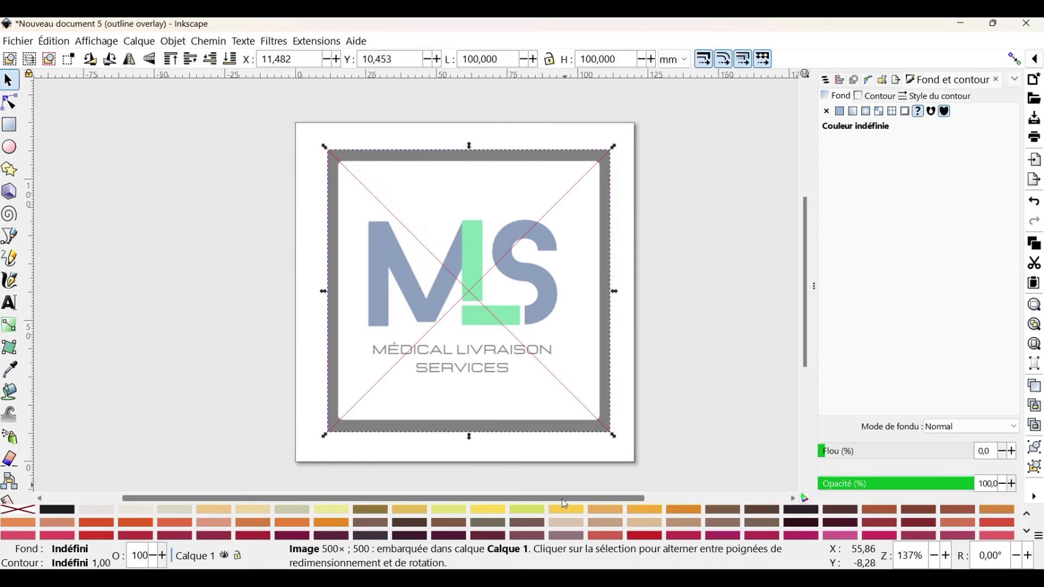
Try adding the text "M L S" as Ink/Stitch lettering in Ink/Stitch Small Font, and remove it from the canvas.
{"action": "left_click", "coordinate": [307, 43]}
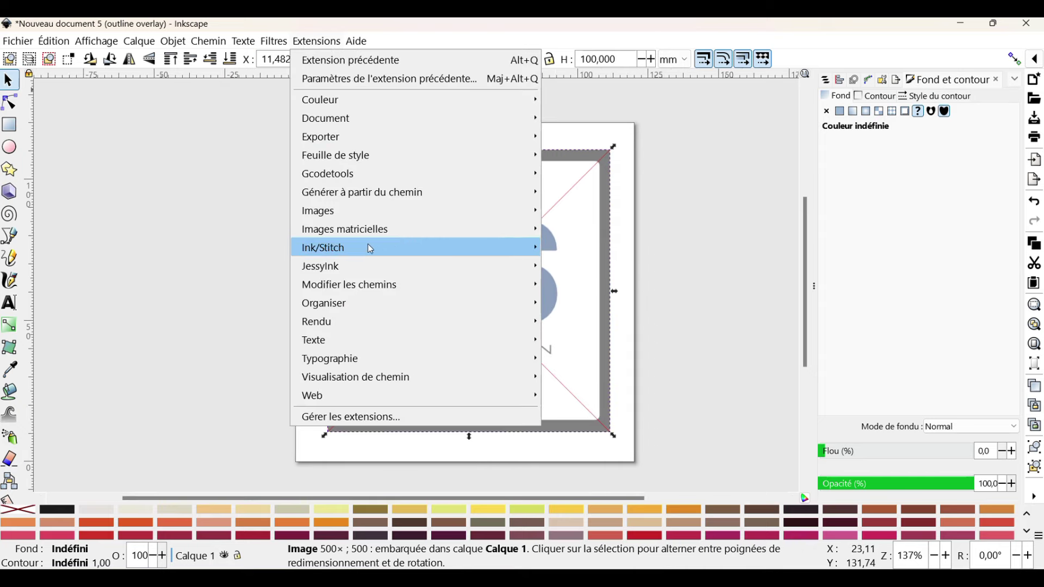
{"action": "mouse_move", "coordinate": [369, 249]}
{"action": "left_click", "coordinate": [591, 337]}
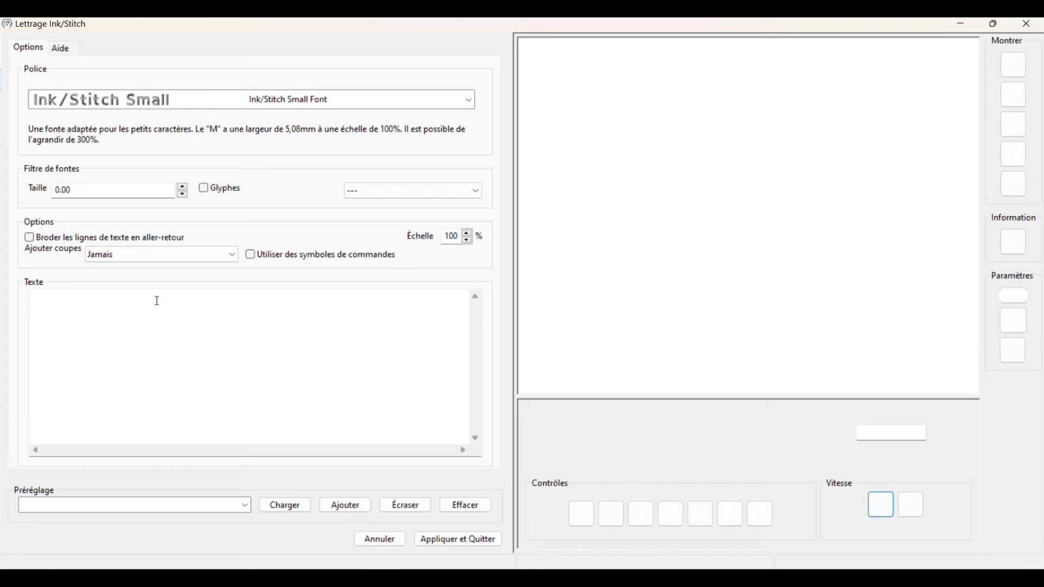
{"action": "left_click", "coordinate": [158, 300]}
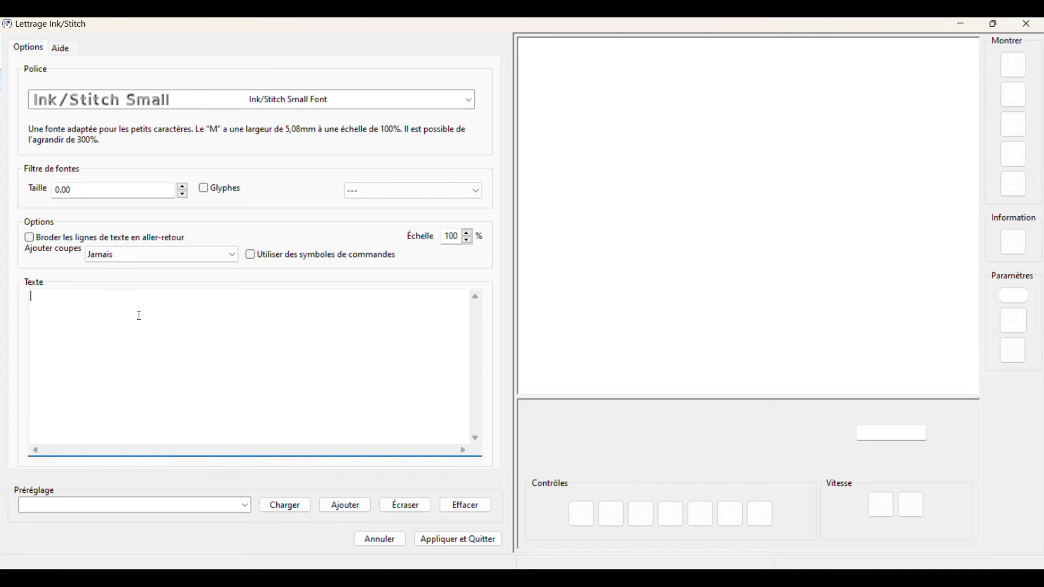
{"action": "type", "text": "M"}
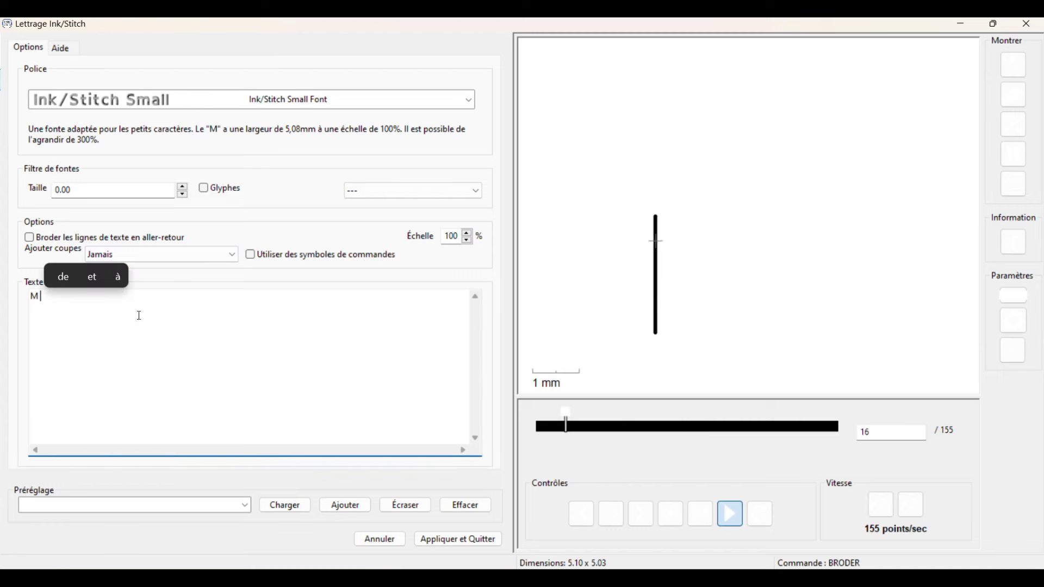
{"action": "type", "text": " L S"}
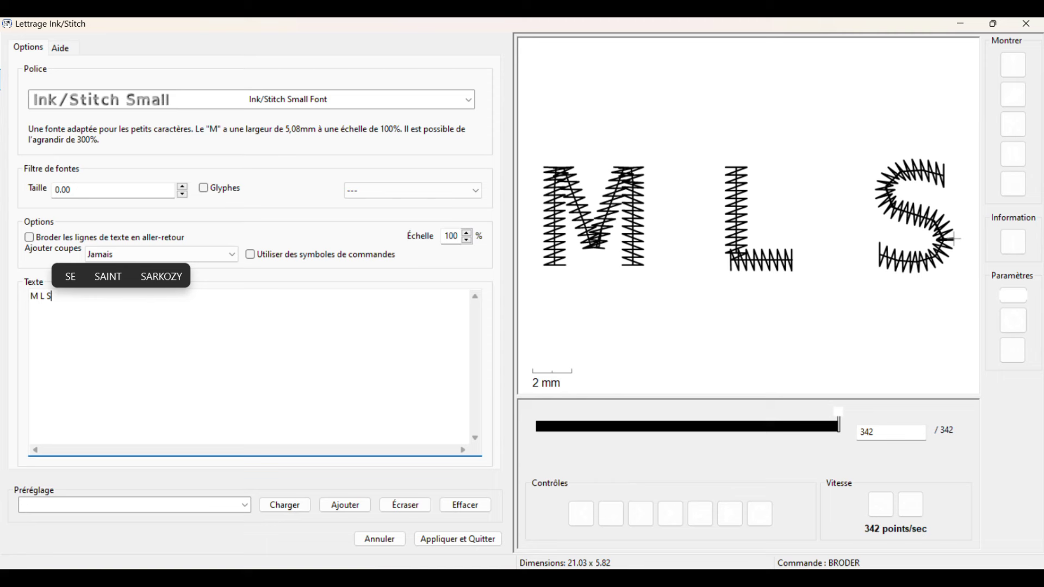
{"action": "left_click", "coordinate": [479, 540]}
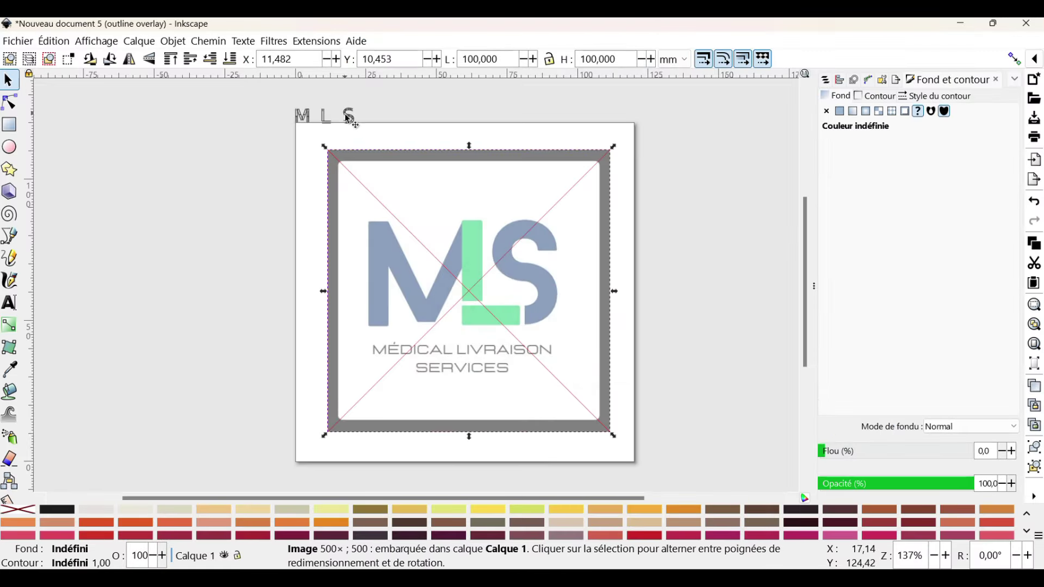
{"action": "left_click", "coordinate": [304, 117]}
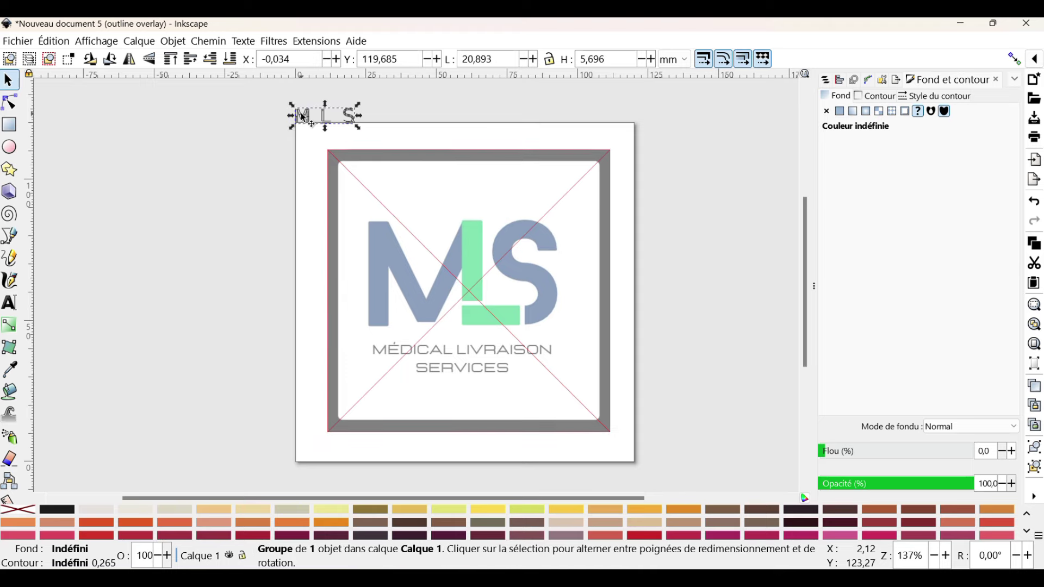
{"action": "key", "text": "Escape"}
Add the text "M L S" as Ink/Stitch lettering in Ink/Stitch Medium Font.
{"action": "left_click", "coordinate": [321, 41]}
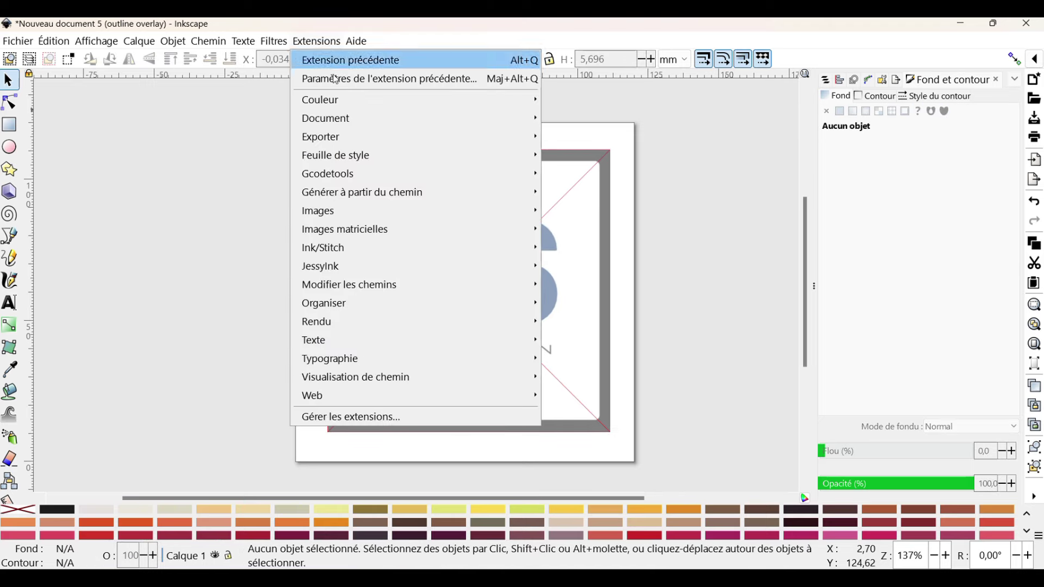
{"action": "mouse_move", "coordinate": [477, 245]}
{"action": "left_click", "coordinate": [589, 340]}
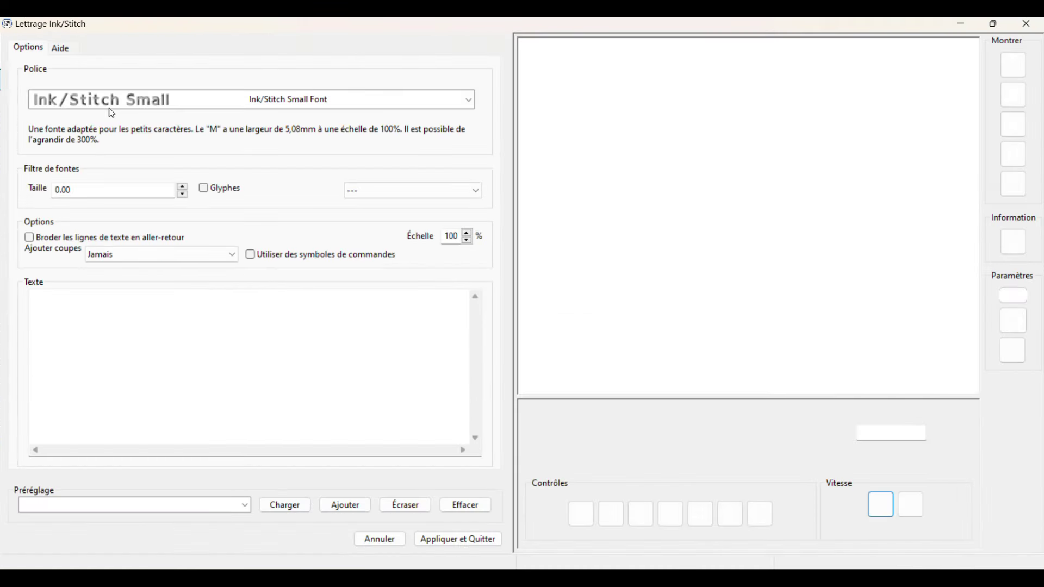
{"action": "left_click", "coordinate": [111, 104]}
{"action": "scroll", "coordinate": [166, 157], "scroll_direction": "up", "scroll_amount": 1}
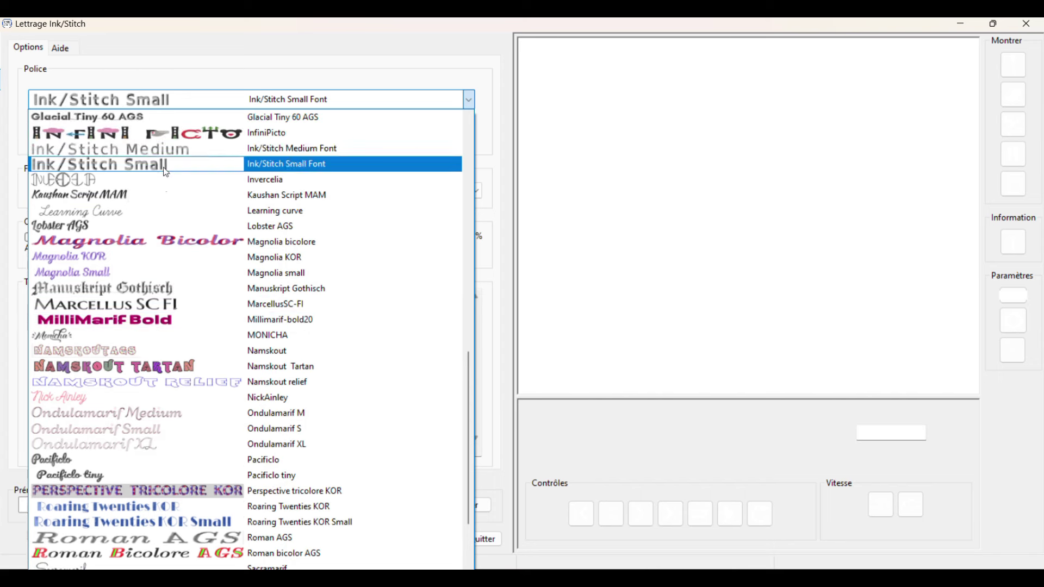
{"action": "left_click", "coordinate": [169, 154]}
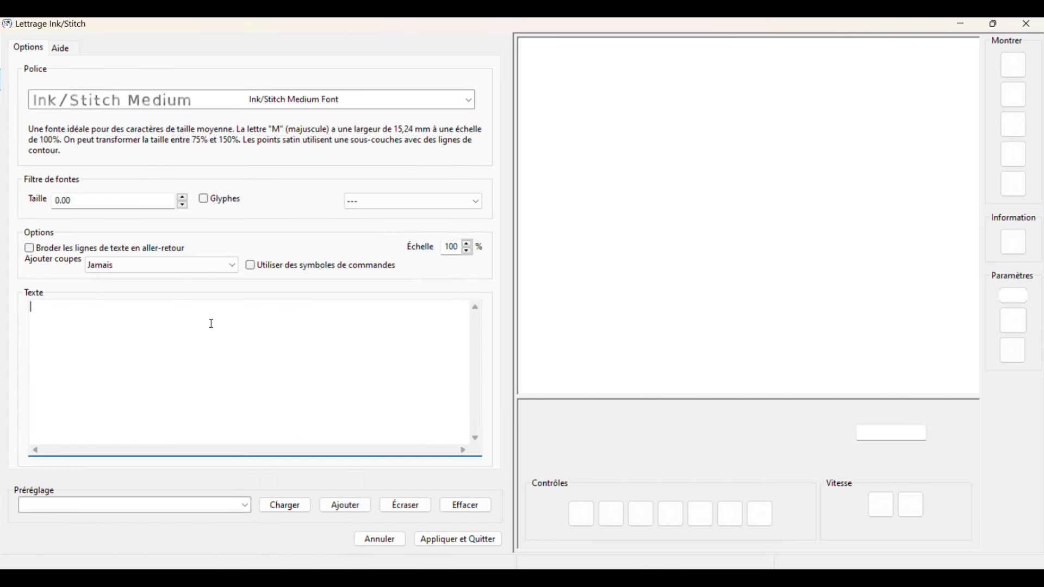
{"action": "type", "text": "L S"}
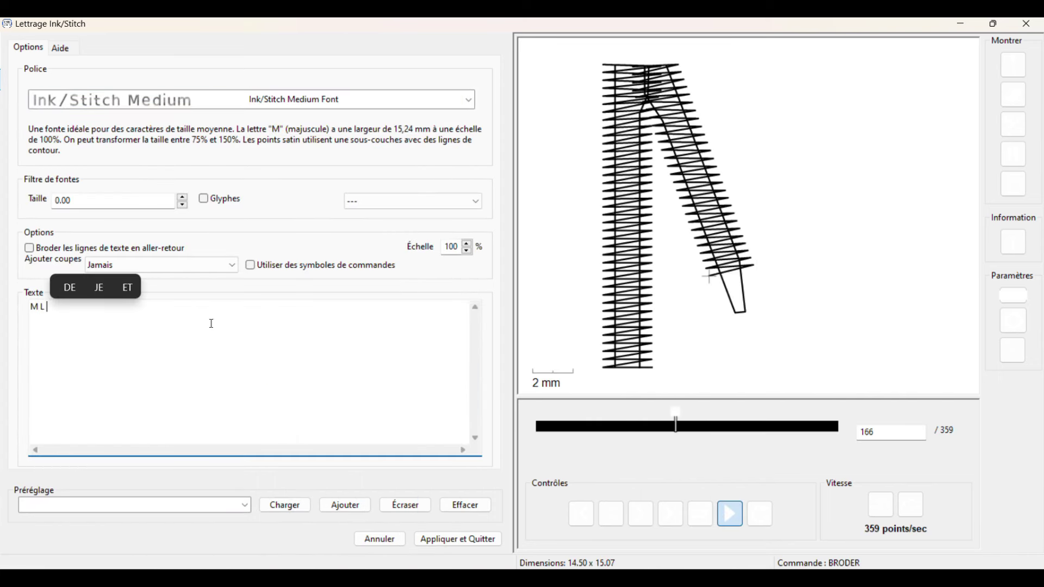
{"action": "left_click", "coordinate": [474, 541]}
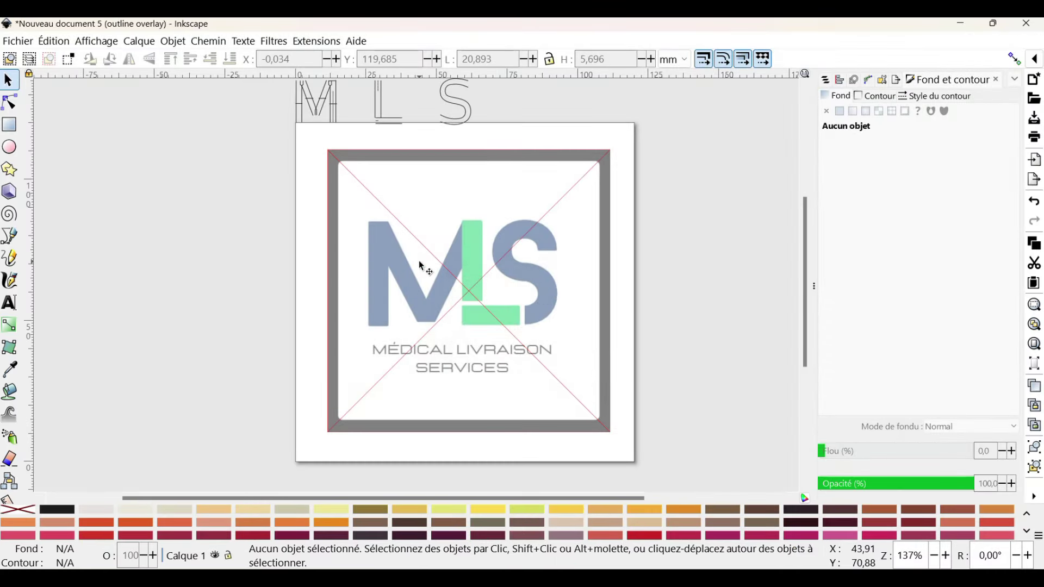
Move the M L S lettering onto the logo's initials and enlarge it to about 180 by 39 mm to match their height.
{"action": "scroll", "coordinate": [421, 266], "scroll_direction": "up", "scroll_amount": 4}
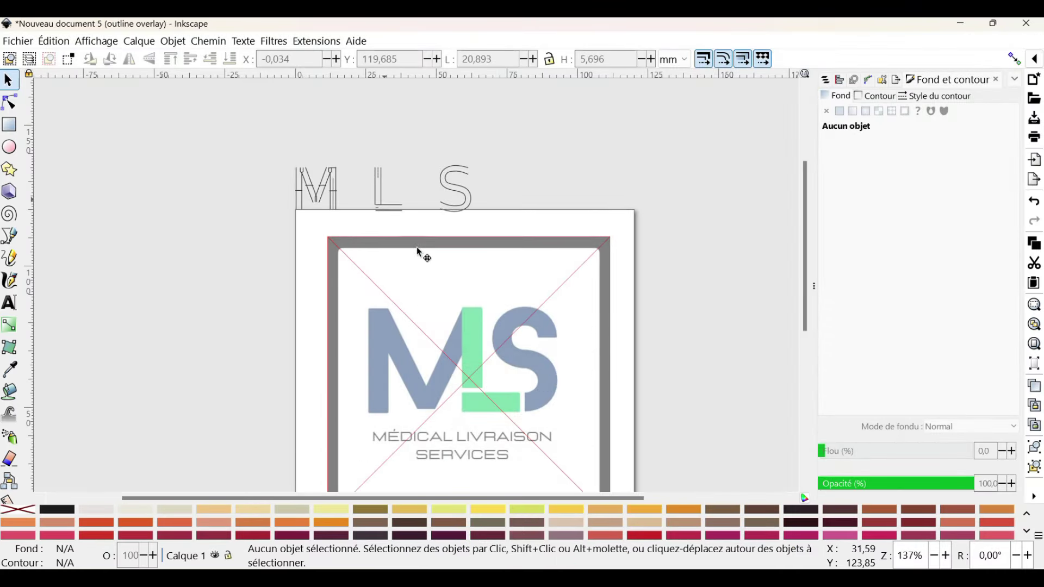
{"action": "left_click_drag", "start_coordinate": [309, 179], "coordinate": [342, 213]}
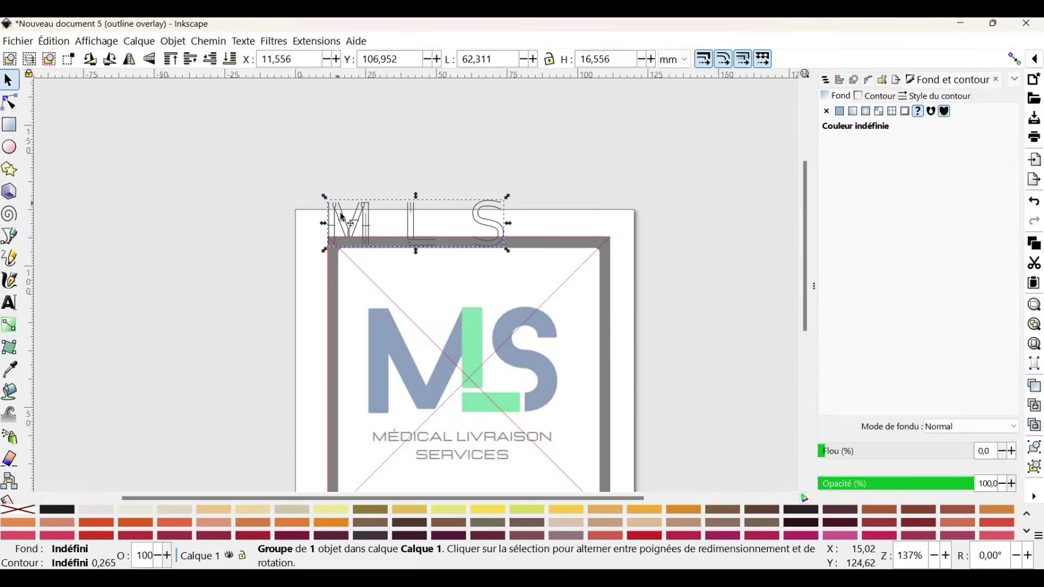
{"action": "left_click", "coordinate": [494, 239]}
{"action": "left_click_drag", "start_coordinate": [514, 268], "coordinate": [554, 374]}
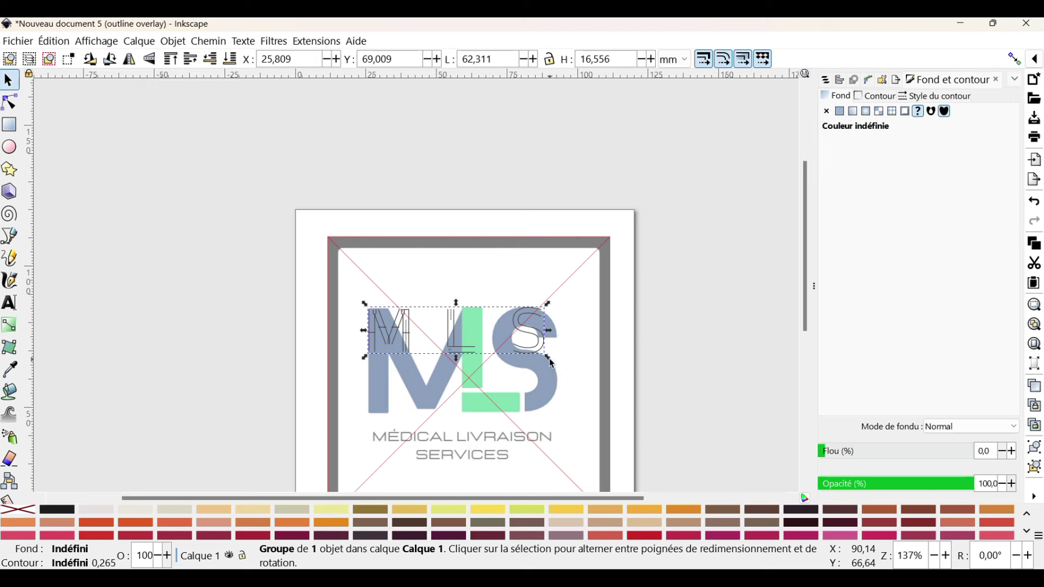
{"action": "left_click", "coordinate": [549, 58]}
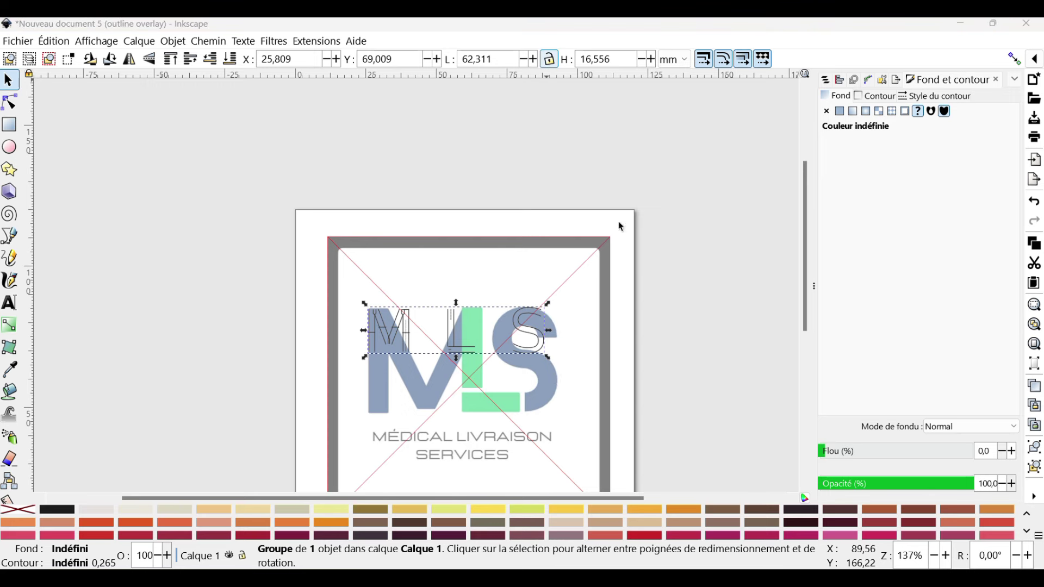
{"action": "left_click_drag", "start_coordinate": [548, 357], "coordinate": [696, 421]}
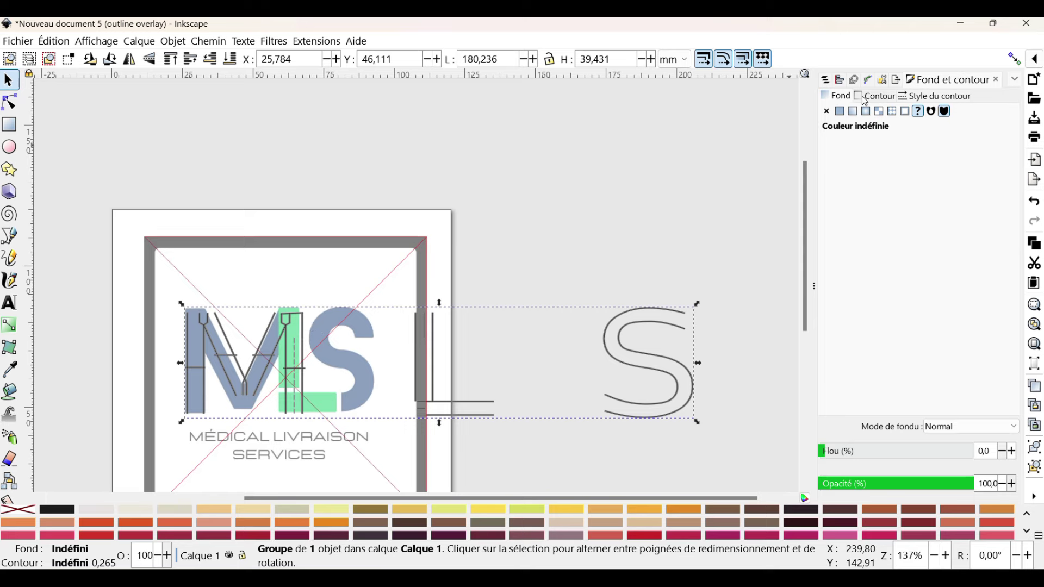
Ungroup the M L S group within the Ink/Stitch lettering into separate letter groups.
{"action": "left_click", "coordinate": [826, 81]}
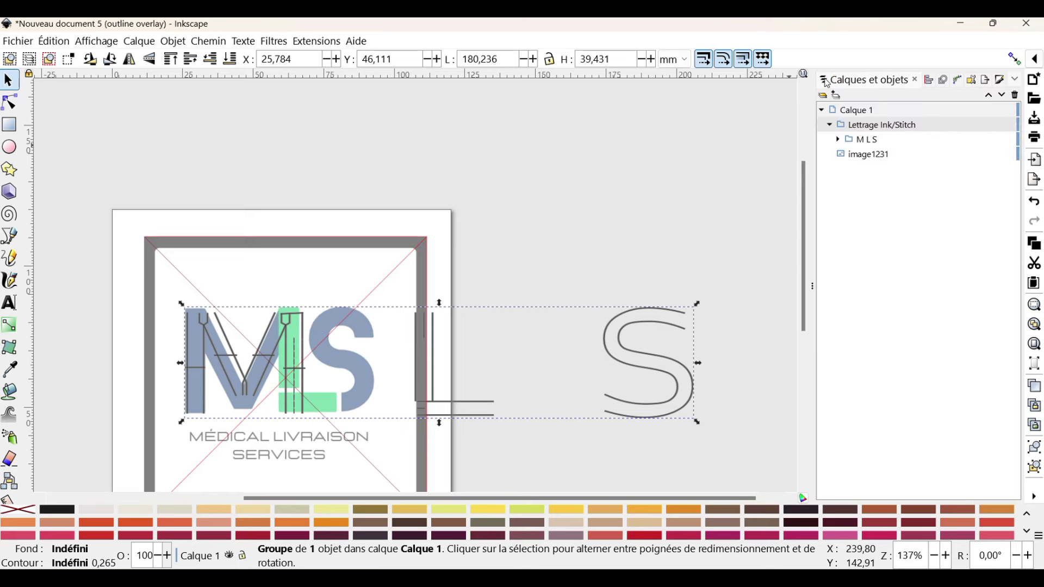
{"action": "left_click", "coordinate": [854, 141]}
{"action": "right_click", "coordinate": [862, 142]}
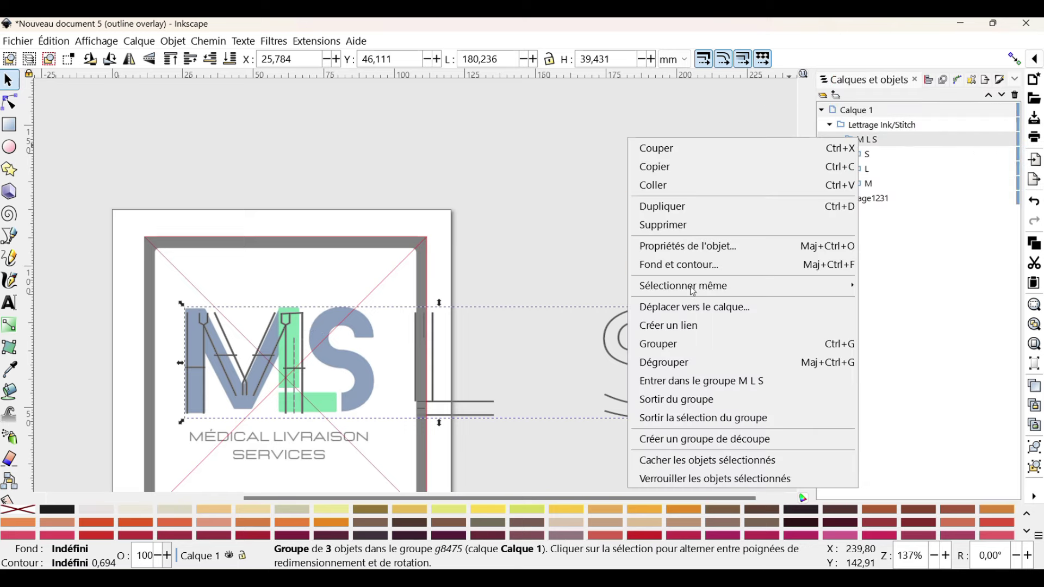
{"action": "left_click", "coordinate": [668, 365]}
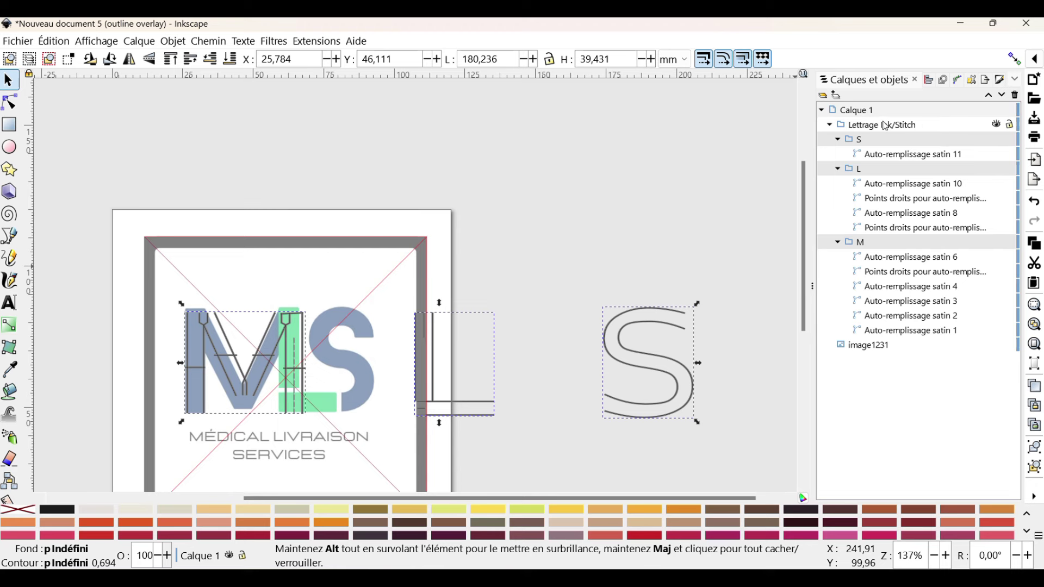
Raise the whole lettering about 2 mm over the logo's initials and ungroup the Lettrage Ink/Stitch group.
{"action": "left_click", "coordinate": [884, 260]}
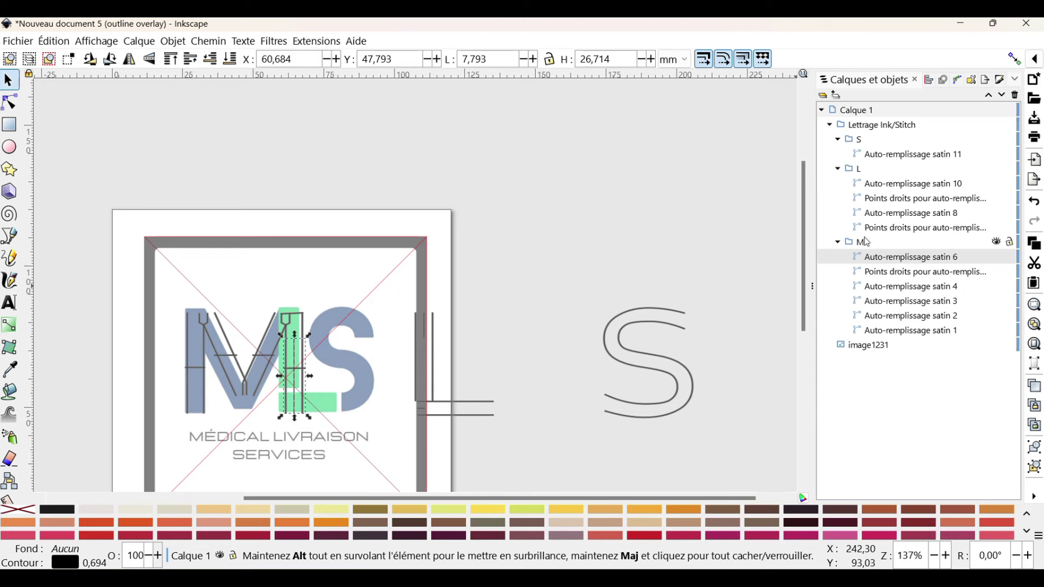
{"action": "left_click", "coordinate": [839, 242]}
{"action": "left_click_drag", "start_coordinate": [288, 355], "coordinate": [287, 349]}
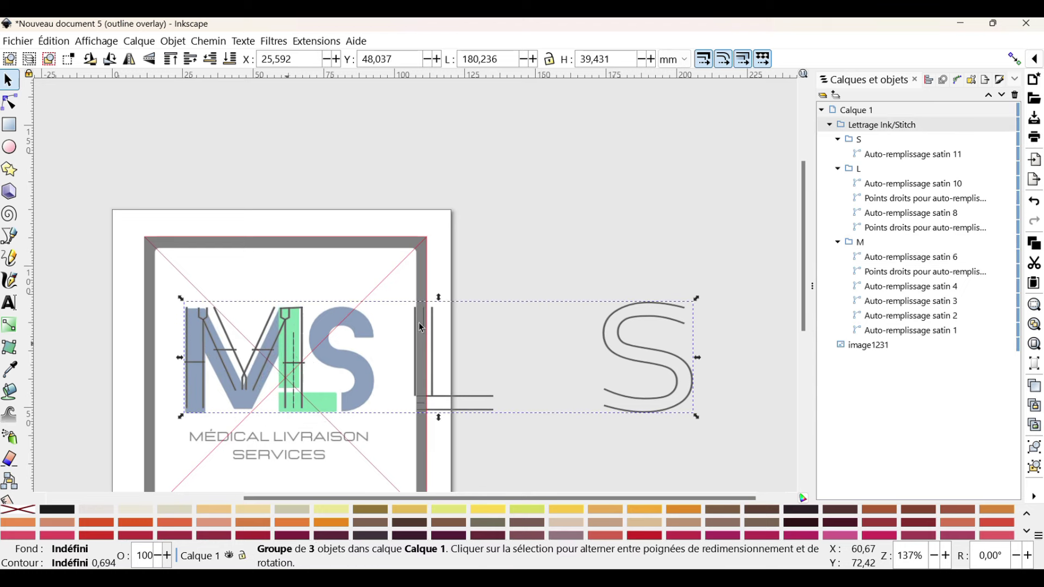
{"action": "right_click", "coordinate": [860, 126]}
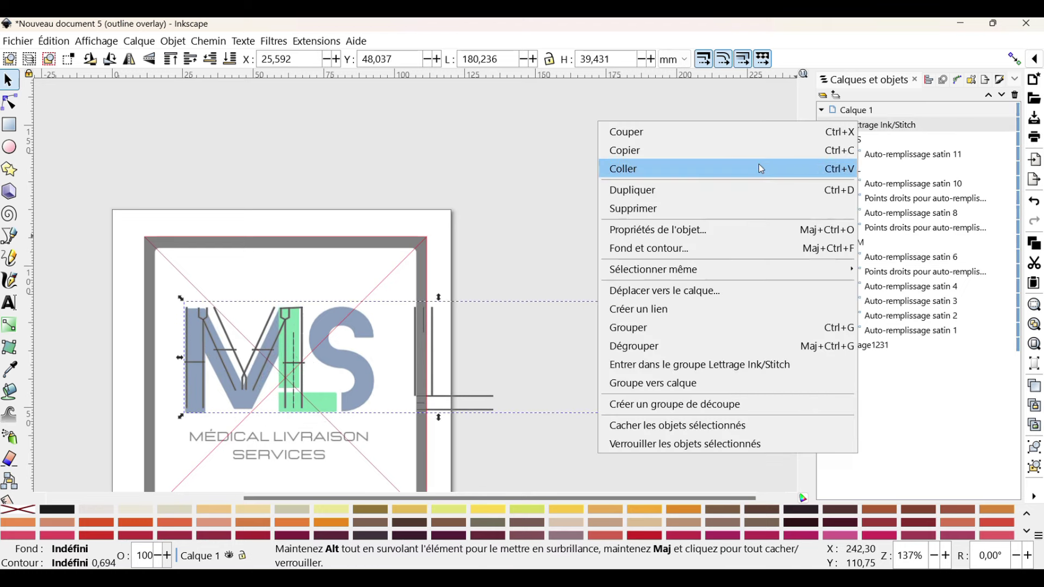
{"action": "left_click", "coordinate": [666, 350]}
Select the M letter group and nudge it slightly down and left to align with the logo's M.
{"action": "left_click", "coordinate": [860, 231]}
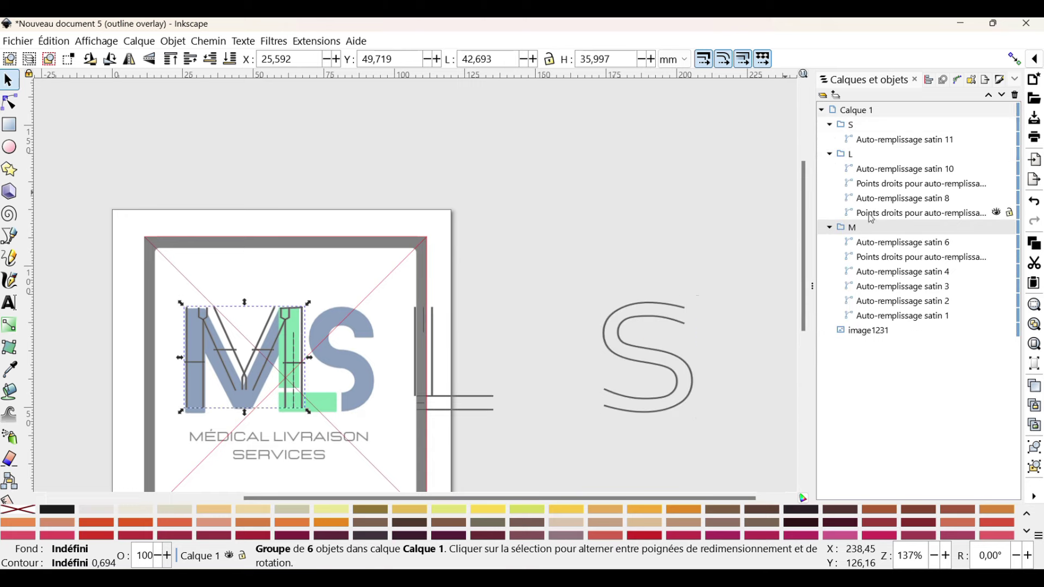
{"action": "left_click", "coordinate": [851, 158]}
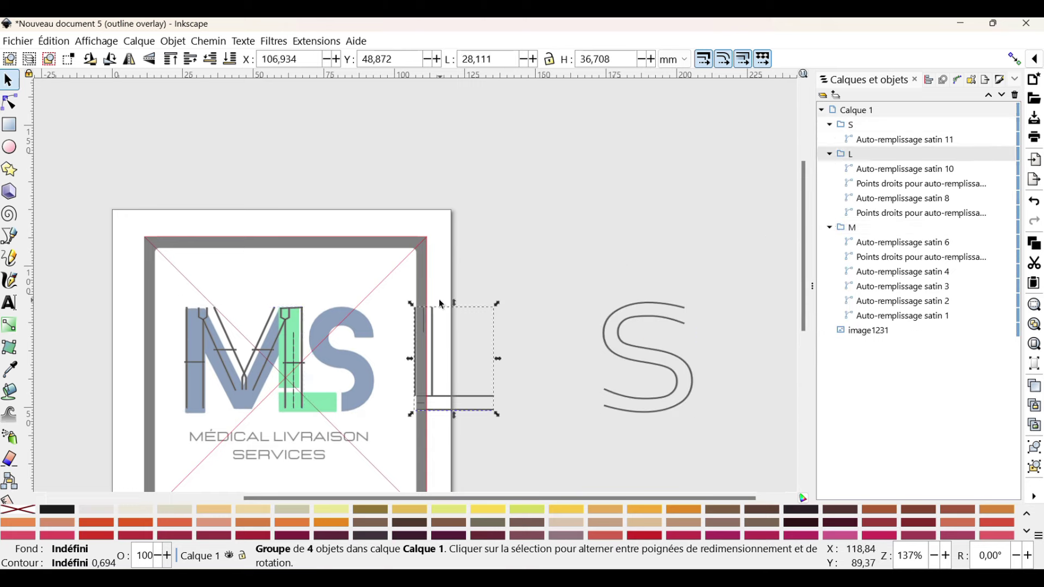
{"action": "left_click", "coordinate": [855, 229]}
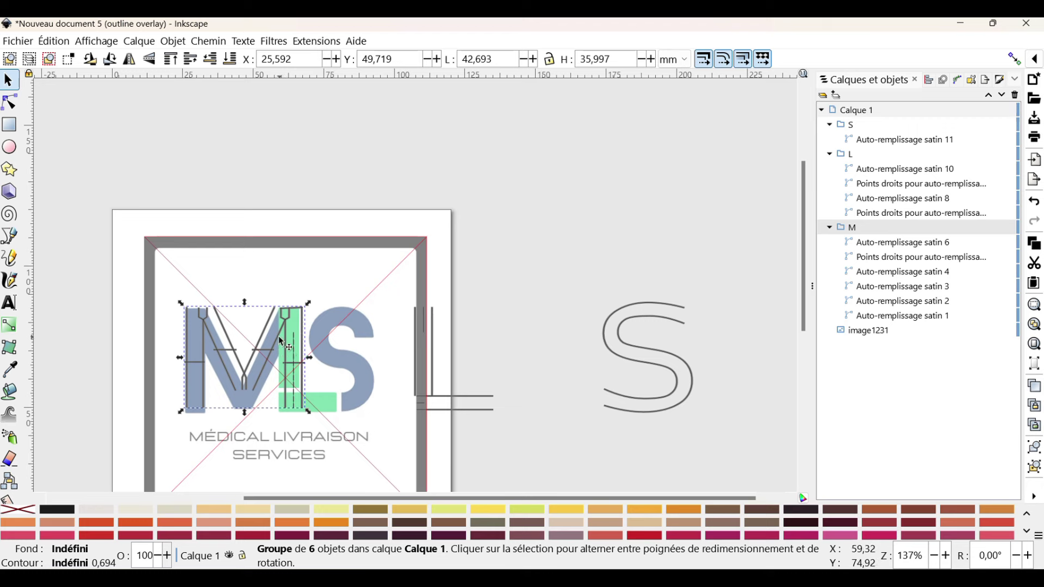
{"action": "left_click_drag", "start_coordinate": [280, 340], "coordinate": [278, 340]}
Stretch the M's left stem, Auto-remplissage satin 1, to about 9.9 by 37.3 mm to cover the logo's stem.
{"action": "left_click", "coordinate": [885, 317]}
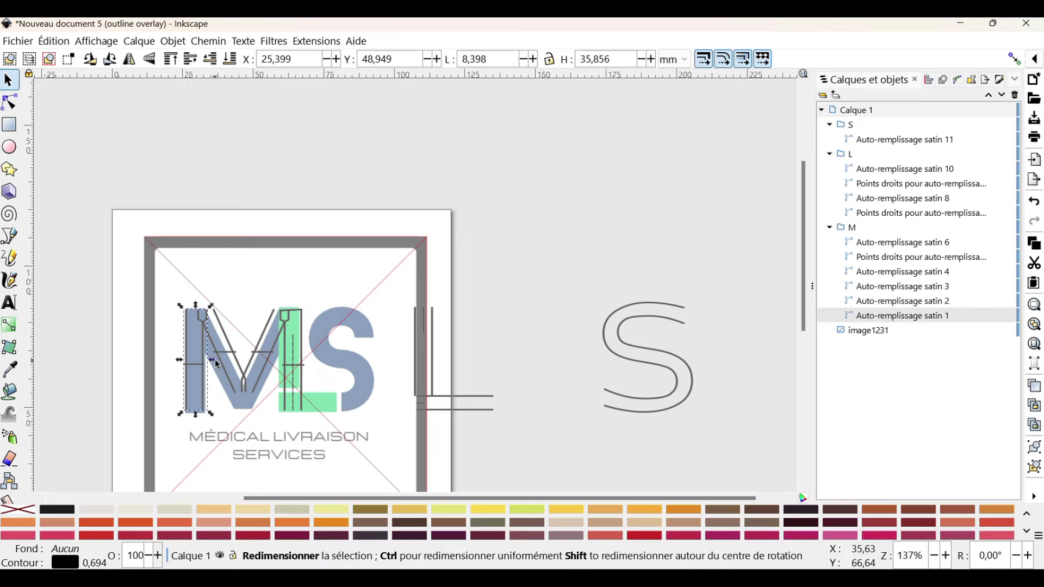
{"action": "left_click_drag", "start_coordinate": [214, 360], "coordinate": [219, 360]}
{"action": "scroll", "coordinate": [203, 373], "scroll_direction": "up", "scroll_amount": 1, "text": "ctrl"}
{"action": "scroll", "coordinate": [204, 373], "scroll_direction": "up", "scroll_amount": 2, "text": "ctrl"}
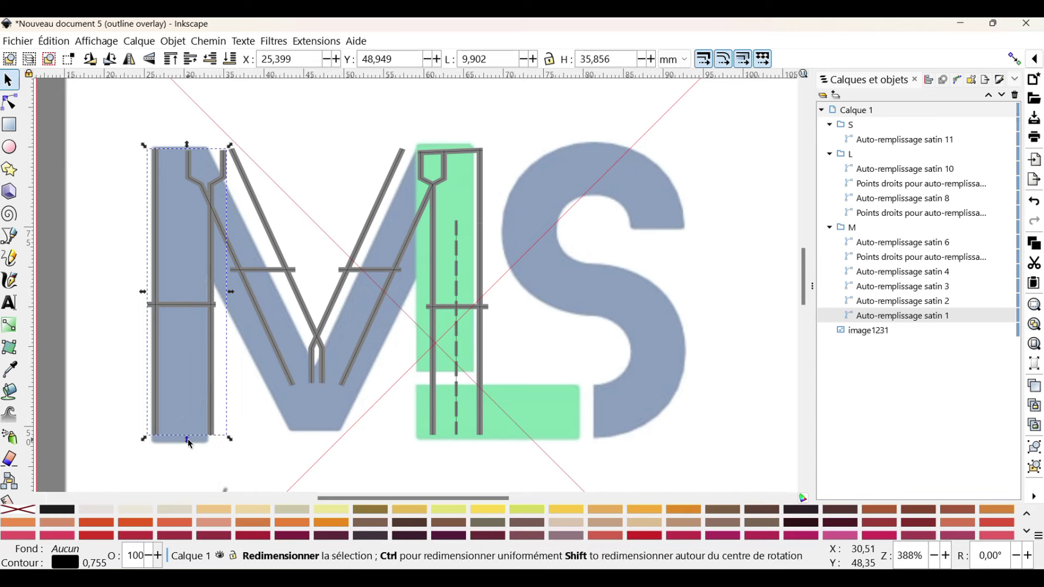
{"action": "left_click_drag", "start_coordinate": [188, 440], "coordinate": [188, 452]}
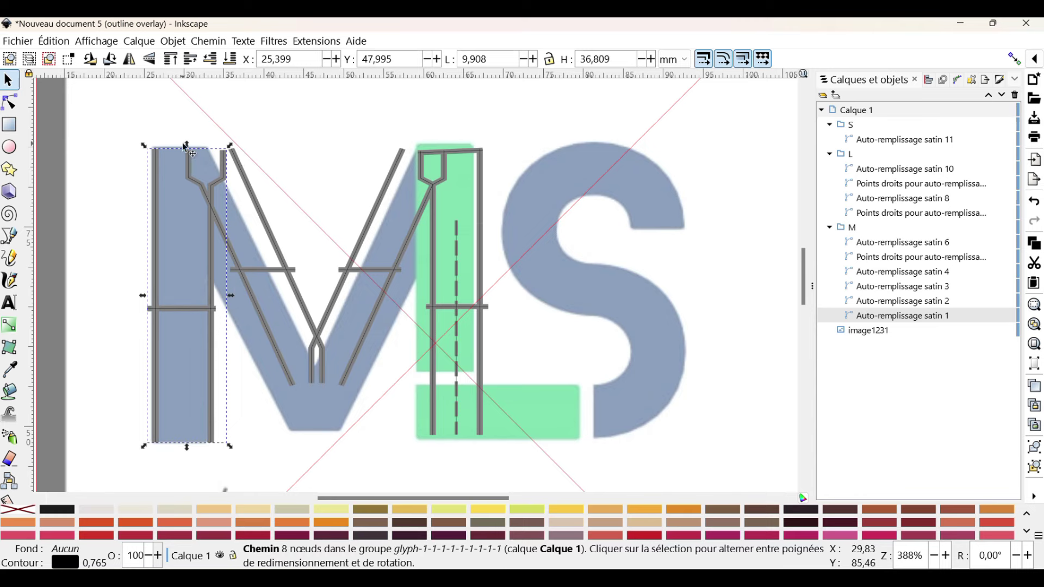
{"action": "left_click_drag", "start_coordinate": [185, 147], "coordinate": [191, 143]}
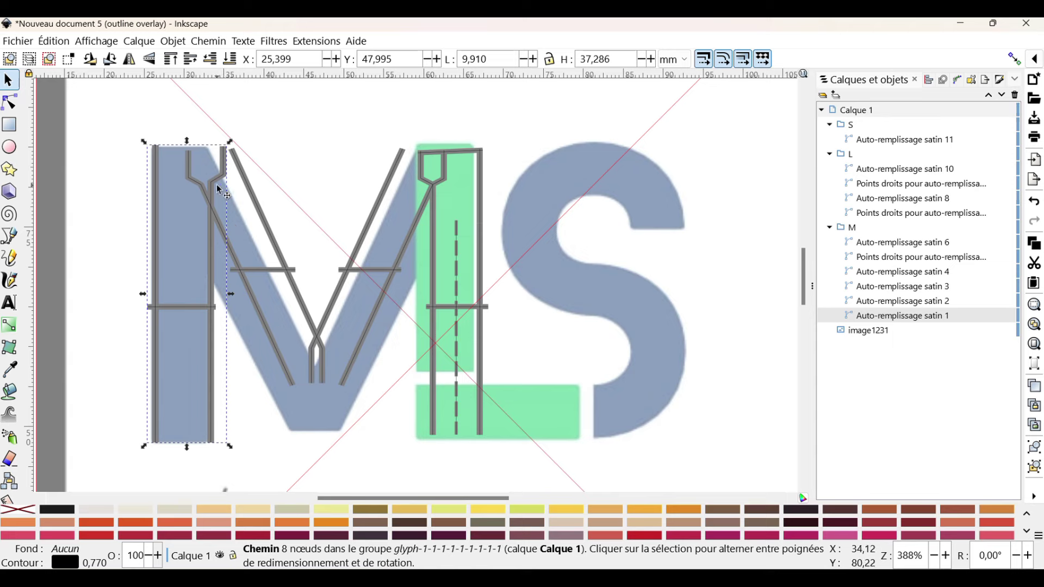
Shift the M's left diagonal, Auto-remplissage satin 2, down and left by about 1.1 and 3.3 mm onto the logo's diagonal.
{"action": "left_click", "coordinate": [906, 303]}
{"action": "left_click_drag", "start_coordinate": [242, 272], "coordinate": [235, 301]}
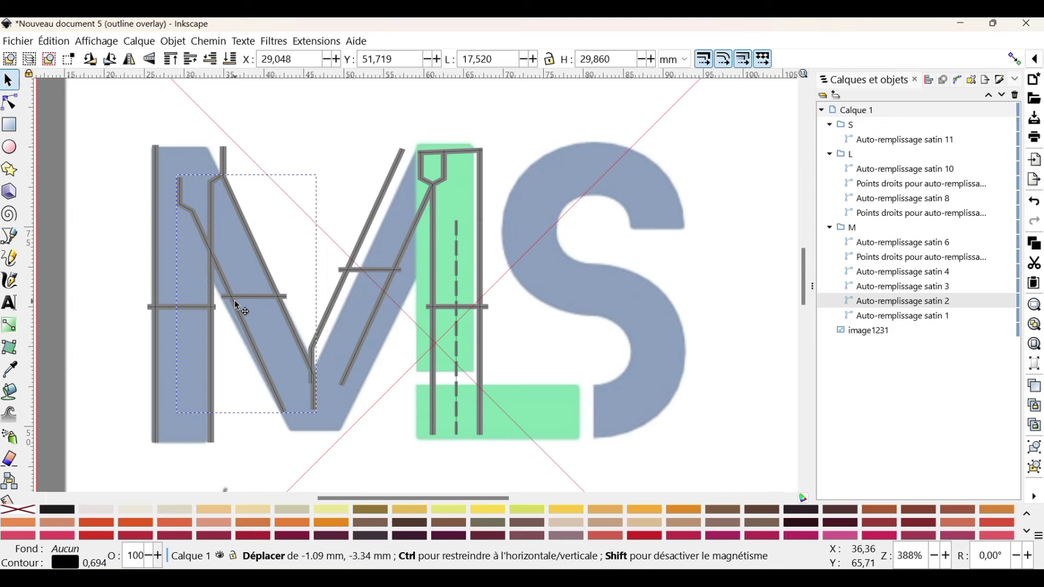
{"action": "left_click_drag", "start_coordinate": [235, 301], "coordinate": [235, 301]}
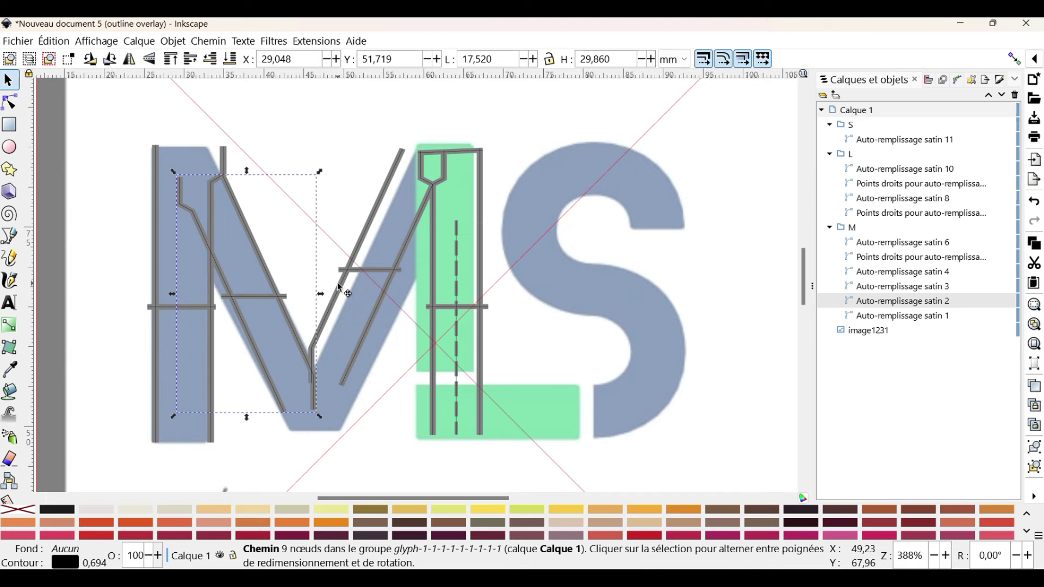
{"action": "left_click", "coordinate": [341, 287]}
Move the M's right diagonal, Auto-remplissage satin 3, about 2.9 mm down to meet the left diagonal.
{"action": "left_click", "coordinate": [880, 273]}
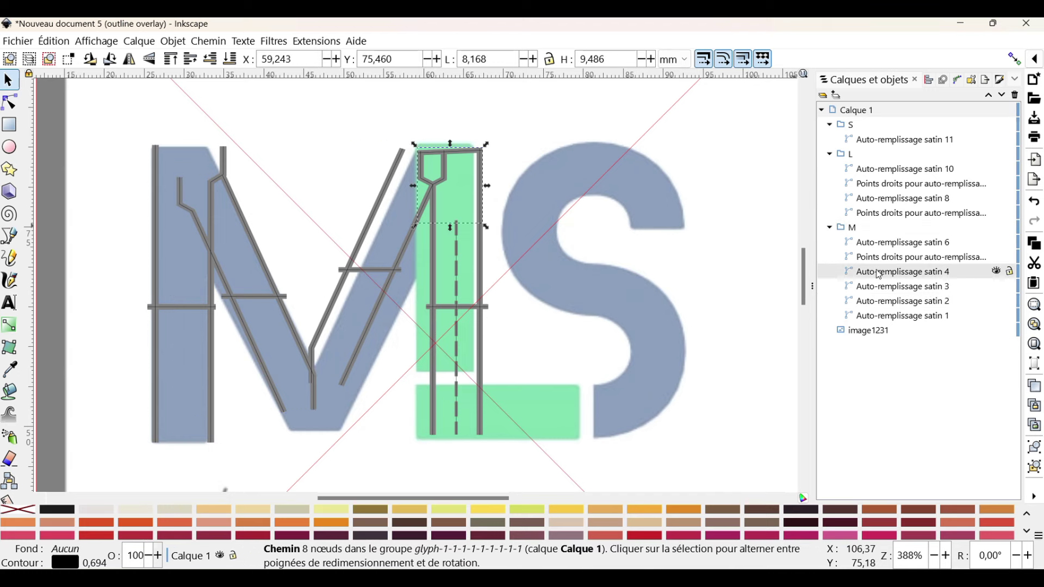
{"action": "left_click", "coordinate": [884, 288]}
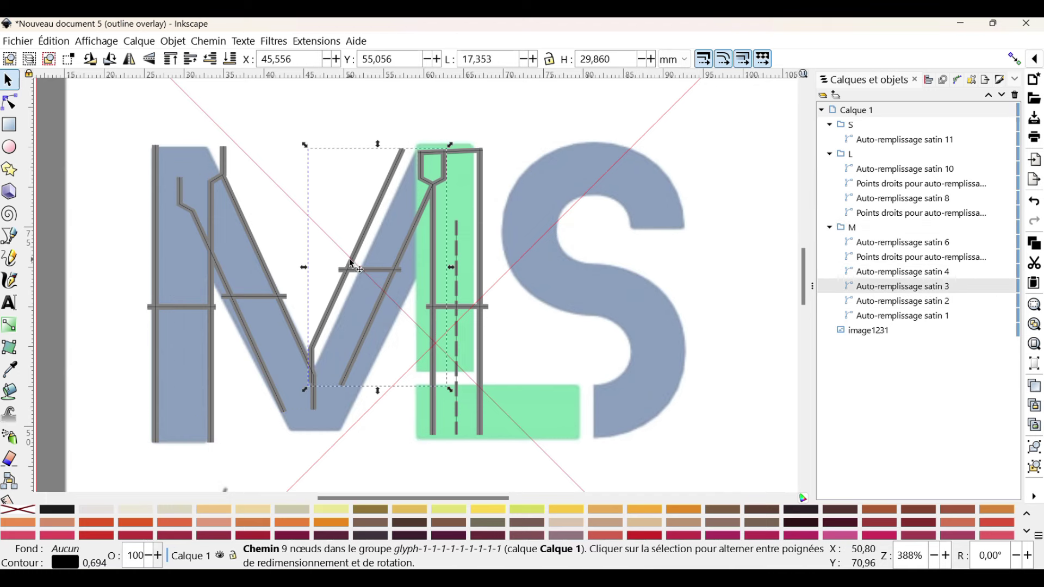
{"action": "left_click_drag", "start_coordinate": [350, 260], "coordinate": [354, 286]}
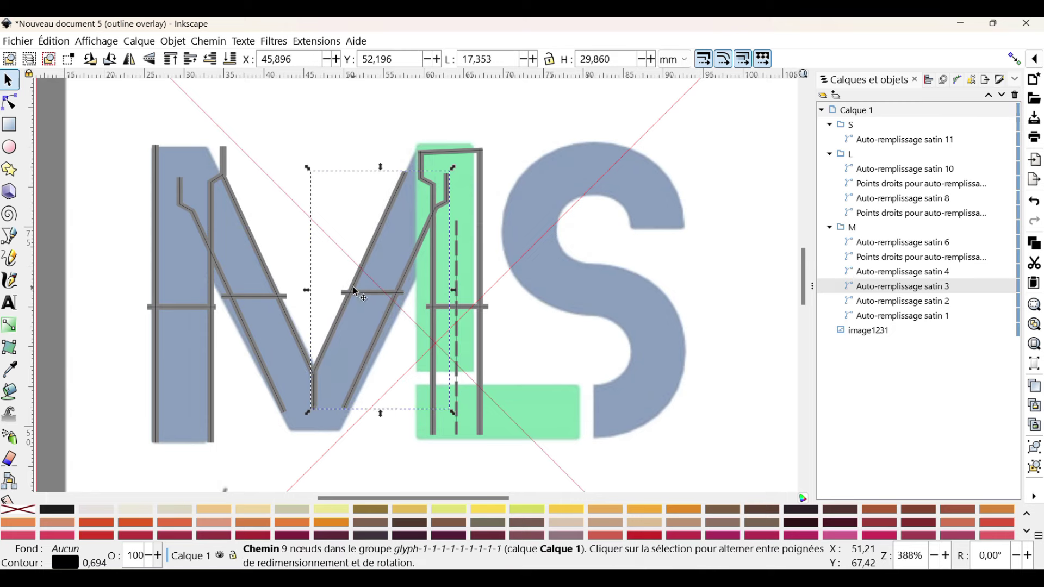
{"action": "left_click", "coordinate": [884, 274]}
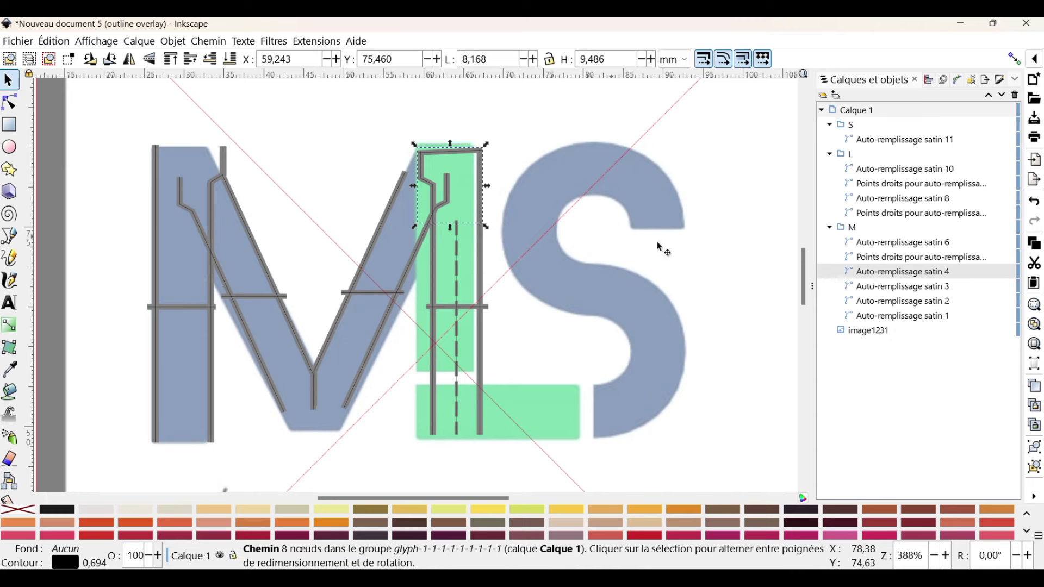
{"action": "left_click", "coordinate": [889, 257], "text": "shift"}
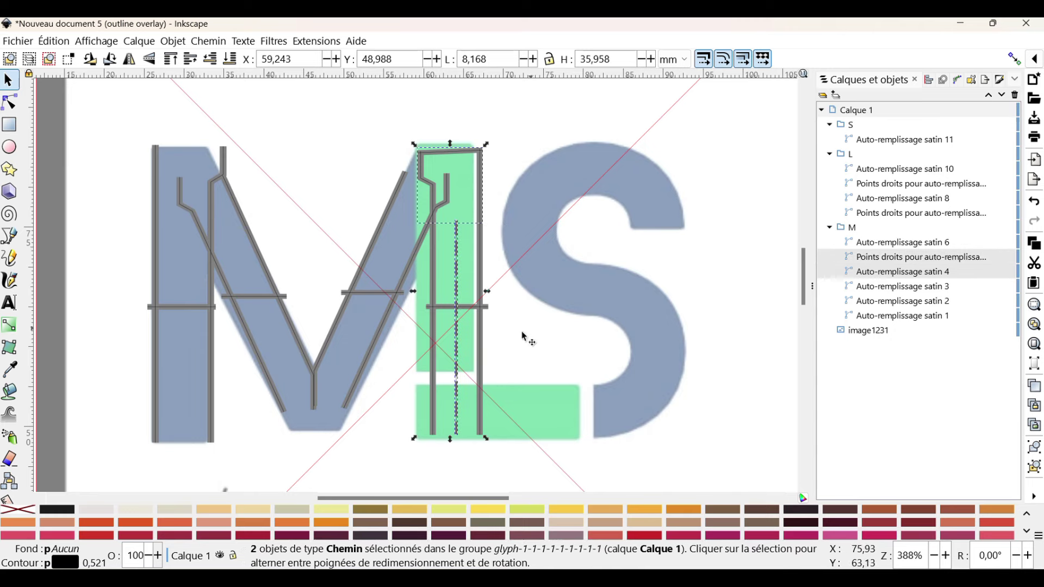
{"action": "left_click_drag", "start_coordinate": [483, 352], "coordinate": [477, 338]}
{"action": "key", "text": "ctrl+z"}
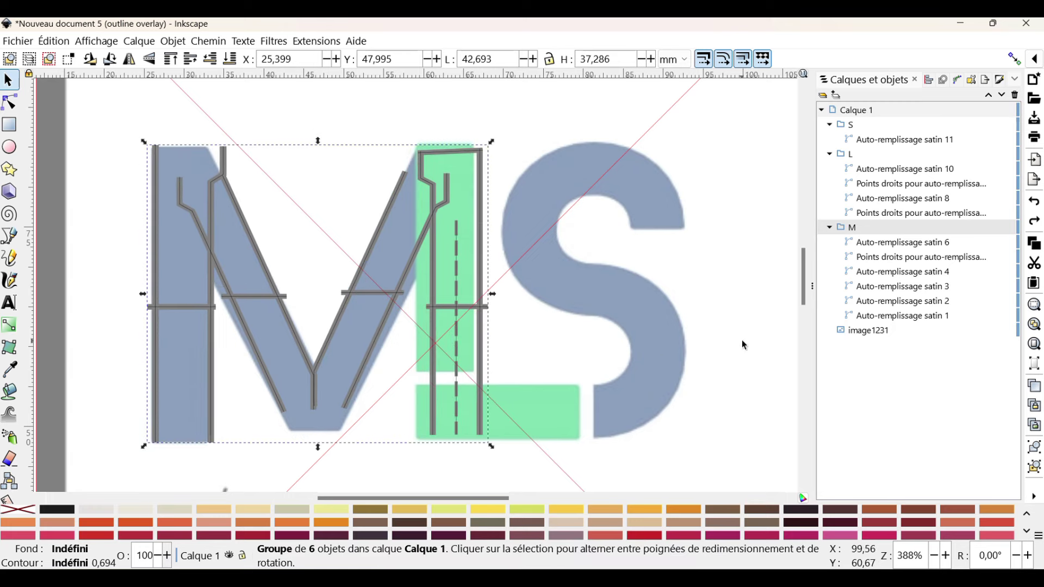
Resize the M's right stem, satins 4 and 6 with their straight-stitch path, to about 11.2 by 29.1 mm over the green vertical bar.
{"action": "left_click", "coordinate": [884, 244]}
{"action": "left_click", "coordinate": [889, 258], "text": "shift"}
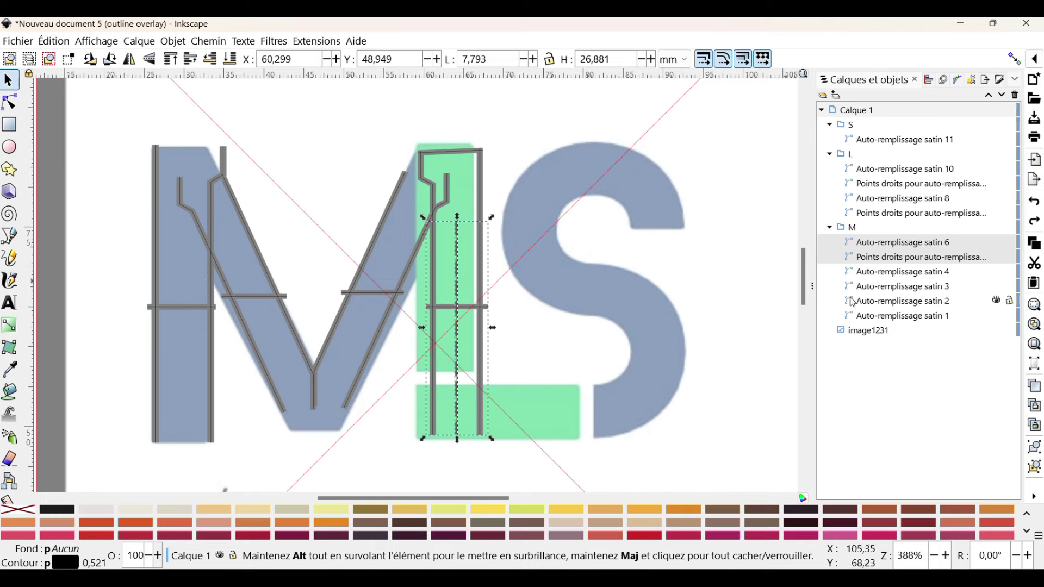
{"action": "left_click", "coordinate": [929, 275], "text": "shift"}
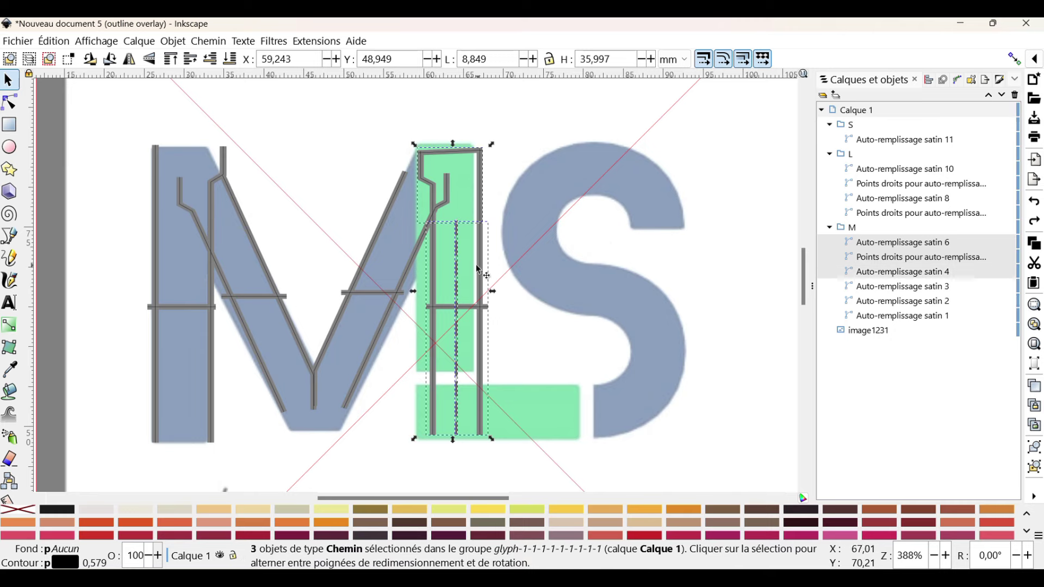
{"action": "left_click_drag", "start_coordinate": [412, 294], "coordinate": [393, 279]}
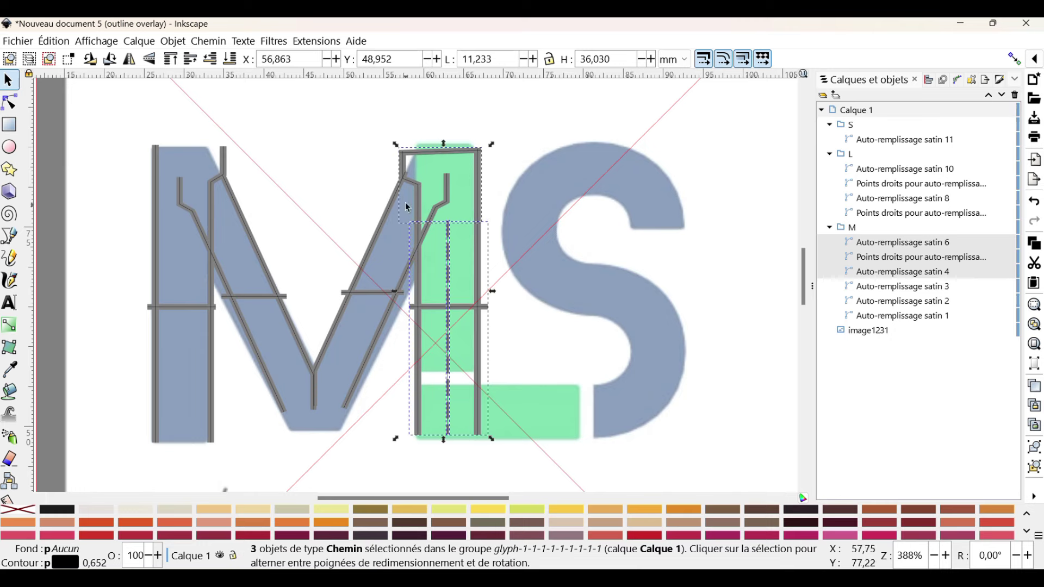
{"action": "left_click_drag", "start_coordinate": [447, 147], "coordinate": [442, 142]}
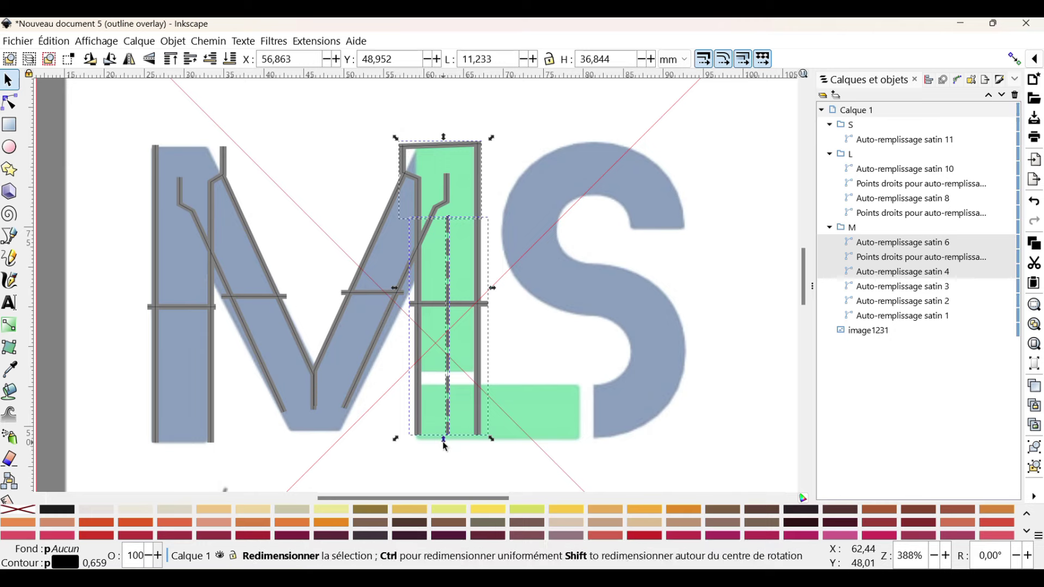
{"action": "left_click_drag", "start_coordinate": [444, 440], "coordinate": [445, 386]}
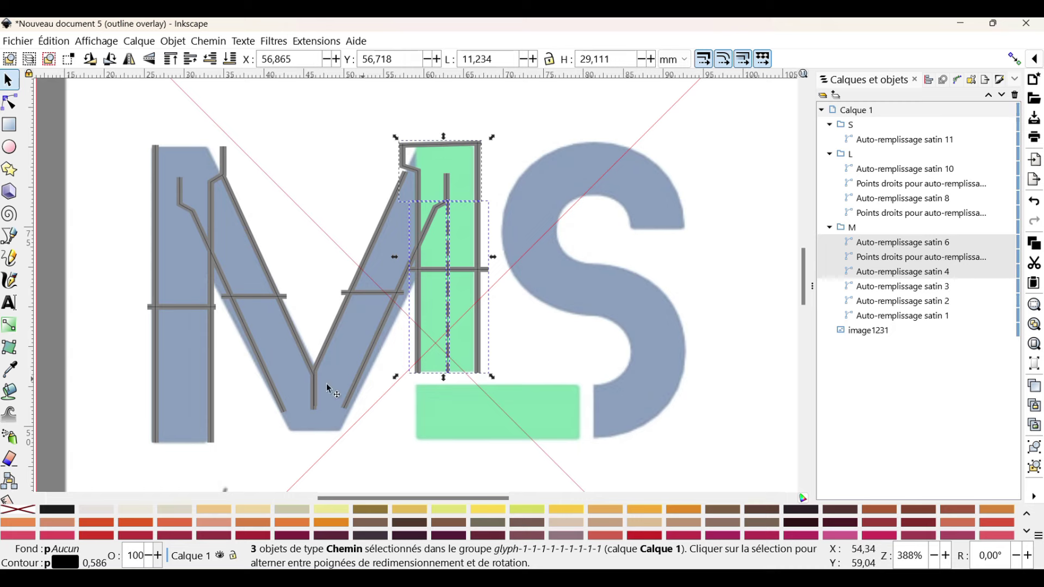
Square off the right stem's upper inner corner by moving its top node to the green bar's corner and deleting the extra notch nodes.
{"action": "left_click", "coordinate": [10, 103]}
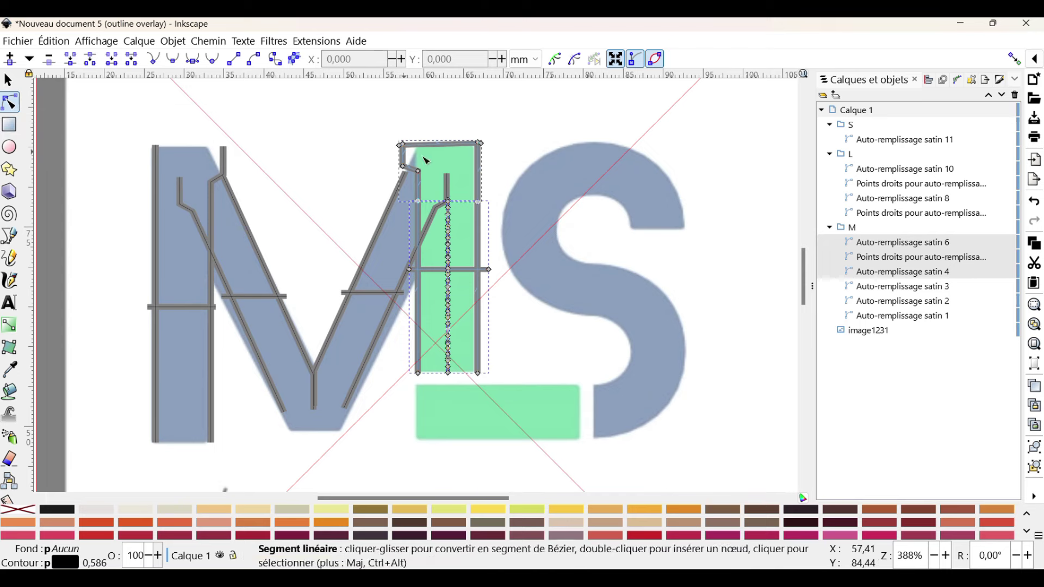
{"action": "scroll", "coordinate": [424, 162], "scroll_direction": "up", "scroll_amount": 2}
{"action": "scroll", "coordinate": [444, 202], "scroll_direction": "up", "scroll_amount": 5}
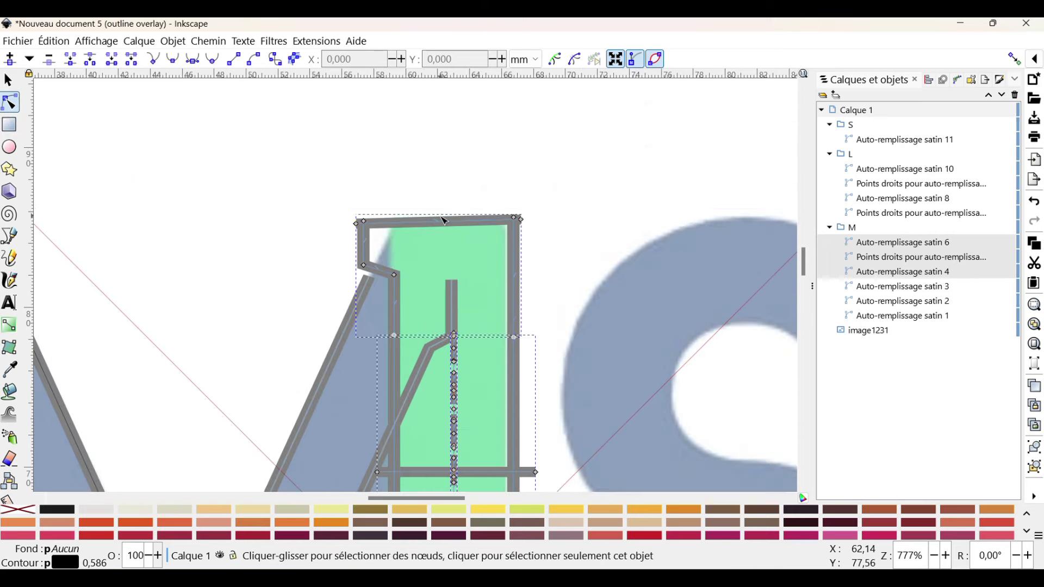
{"action": "left_click_drag", "start_coordinate": [359, 224], "coordinate": [390, 221]}
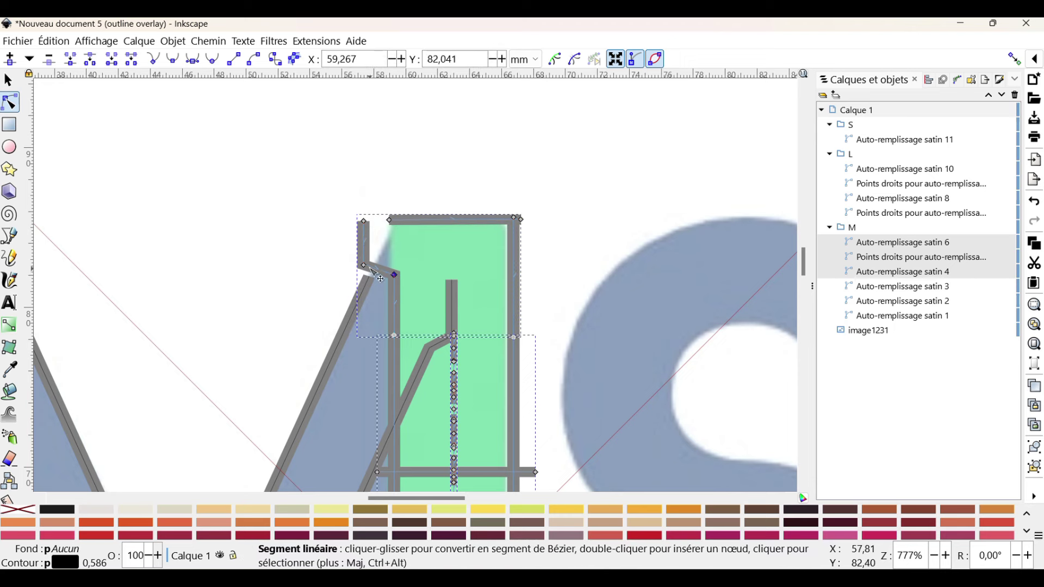
{"action": "left_click_drag", "start_coordinate": [365, 265], "coordinate": [392, 270]}
{"action": "left_click_drag", "start_coordinate": [365, 221], "coordinate": [393, 254]}
{"action": "key", "text": "Delete"}
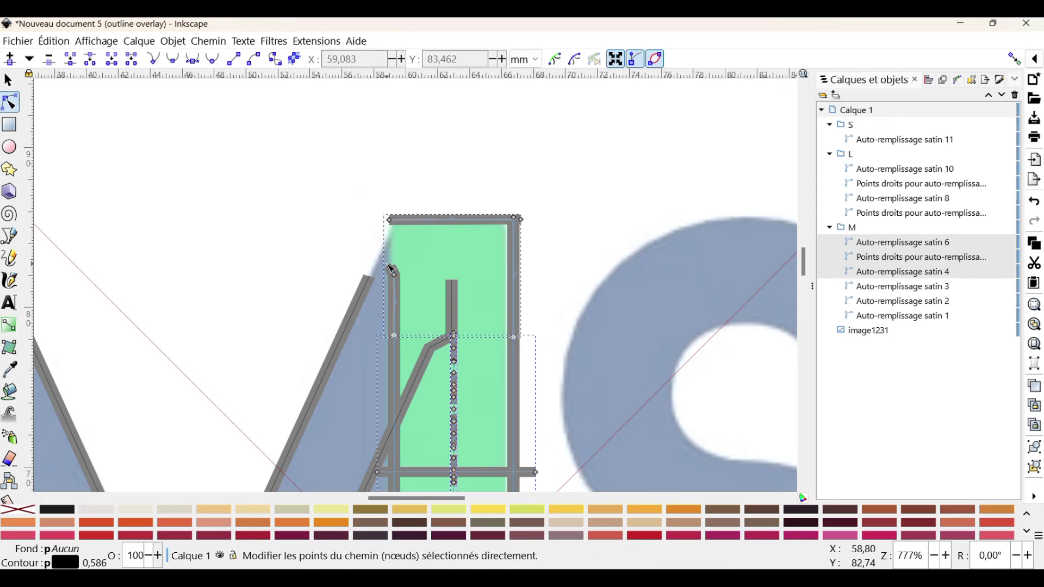
{"action": "left_click", "coordinate": [393, 269]}
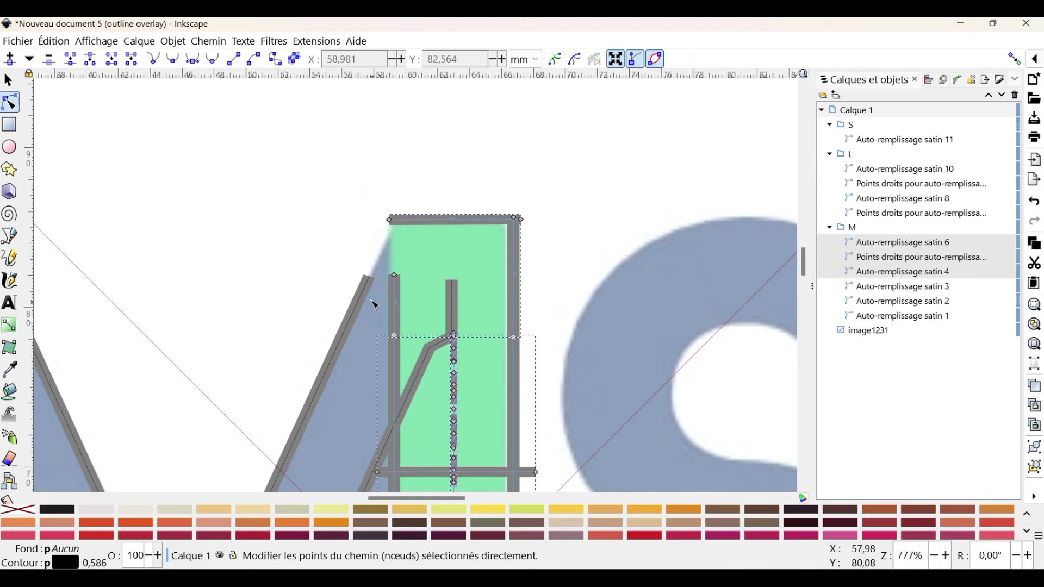
Move the top end of the right diagonal's outer rail, Auto-remplissage satin 3, to the green bar's upper inner corner.
{"action": "left_click", "coordinate": [370, 278]}
{"action": "left_click_drag", "start_coordinate": [370, 278], "coordinate": [397, 221]}
{"action": "scroll", "coordinate": [422, 349], "scroll_direction": "down", "scroll_amount": 6}
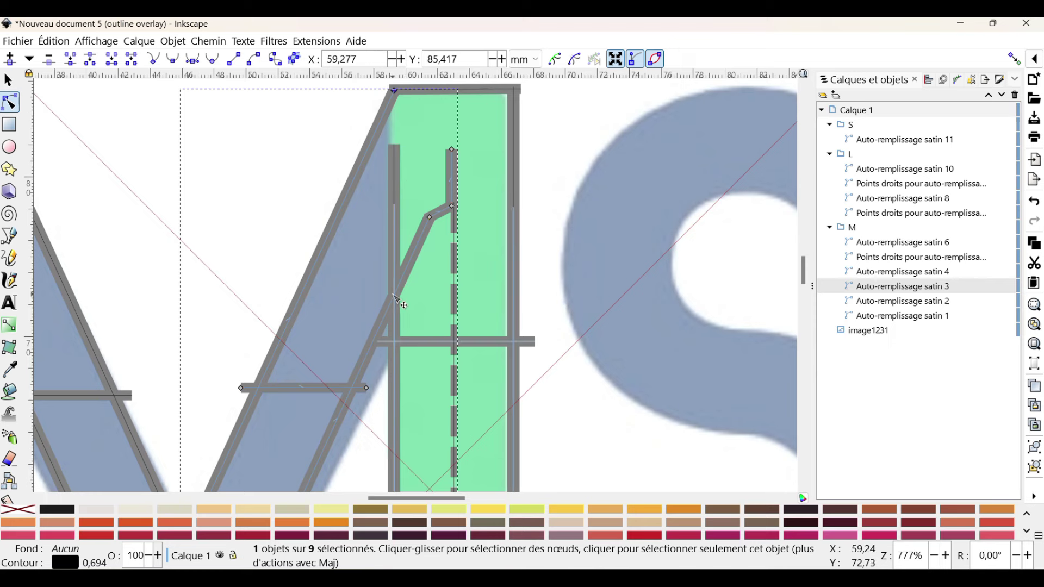
Align the upper nodes of the right diagonal's stem-side rail with the stem's inner edge and extend its rung past that rail.
{"action": "scroll", "coordinate": [393, 296], "scroll_direction": "down", "scroll_amount": 2}
{"action": "left_click", "coordinate": [403, 274]}
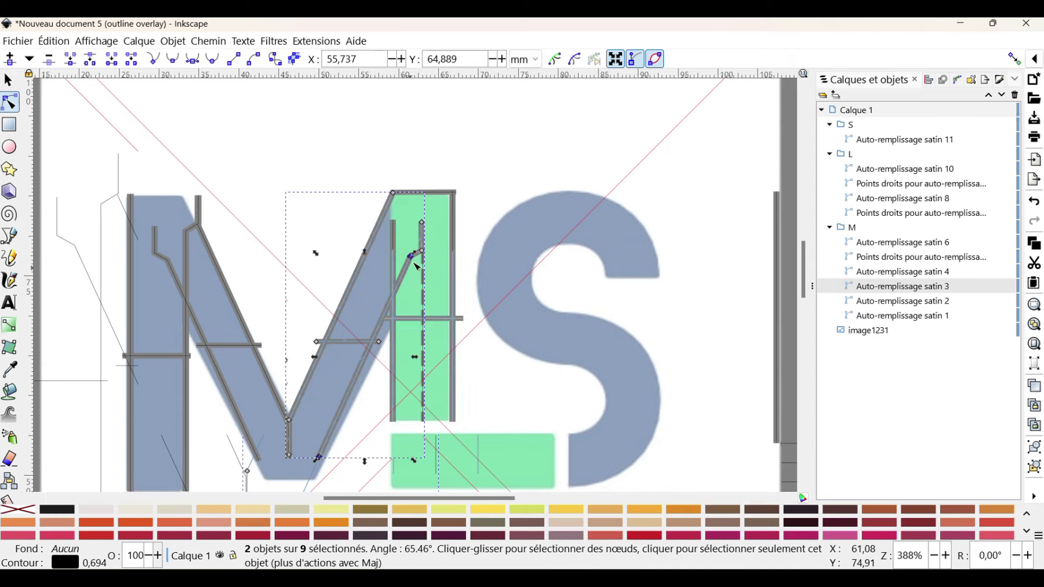
{"action": "left_click_drag", "start_coordinate": [418, 258], "coordinate": [399, 306]}
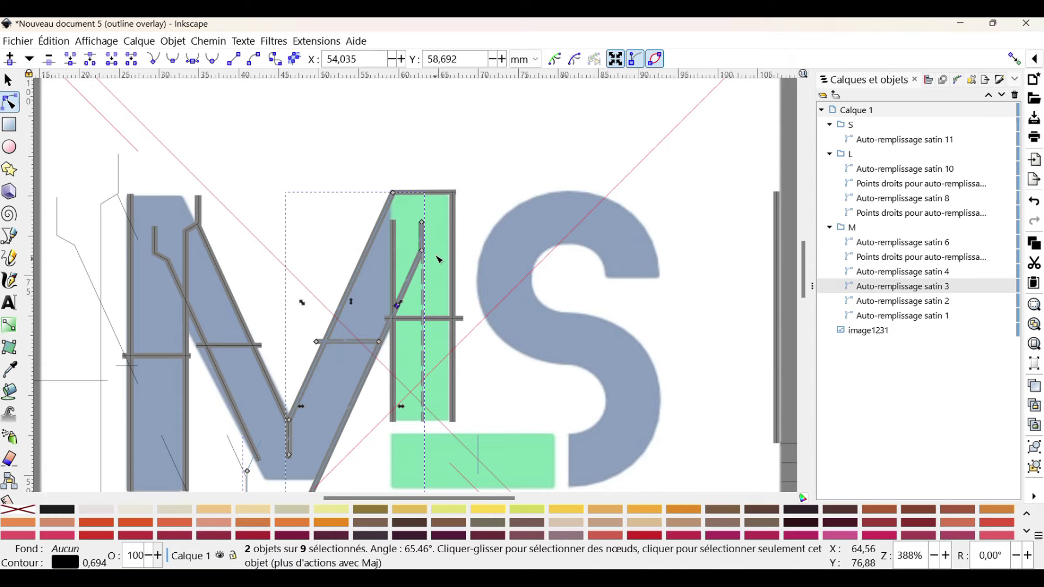
{"action": "left_click", "coordinate": [423, 223]}
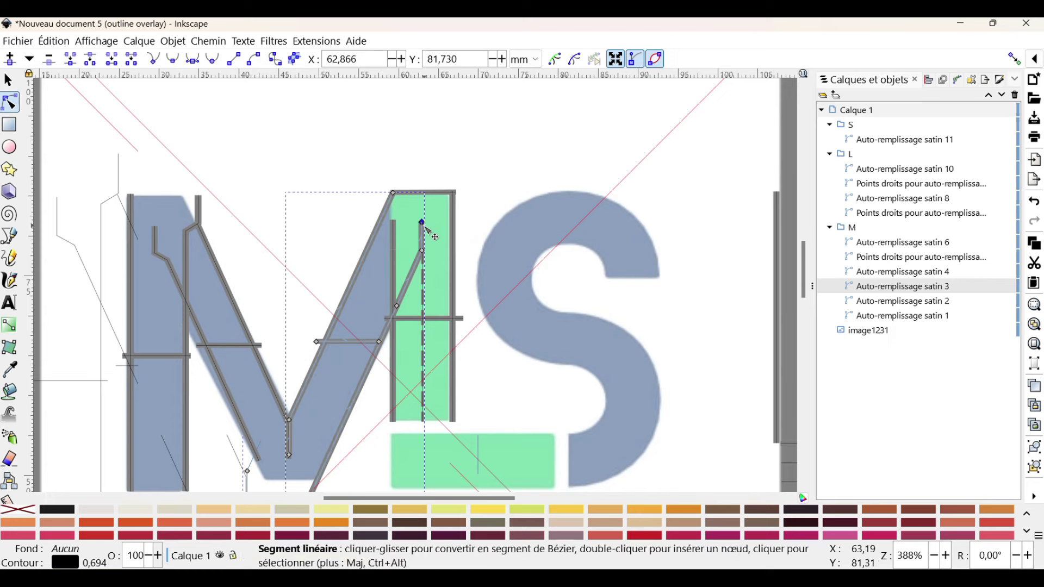
{"action": "left_click_drag", "start_coordinate": [424, 225], "coordinate": [389, 334]}
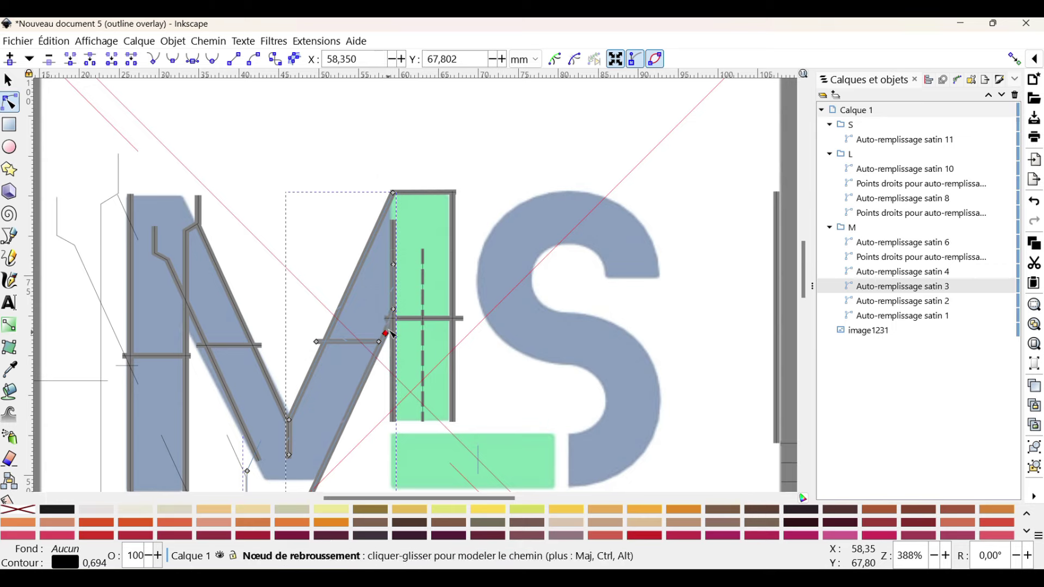
{"action": "scroll", "coordinate": [350, 374], "scroll_direction": "up", "scroll_amount": 2}
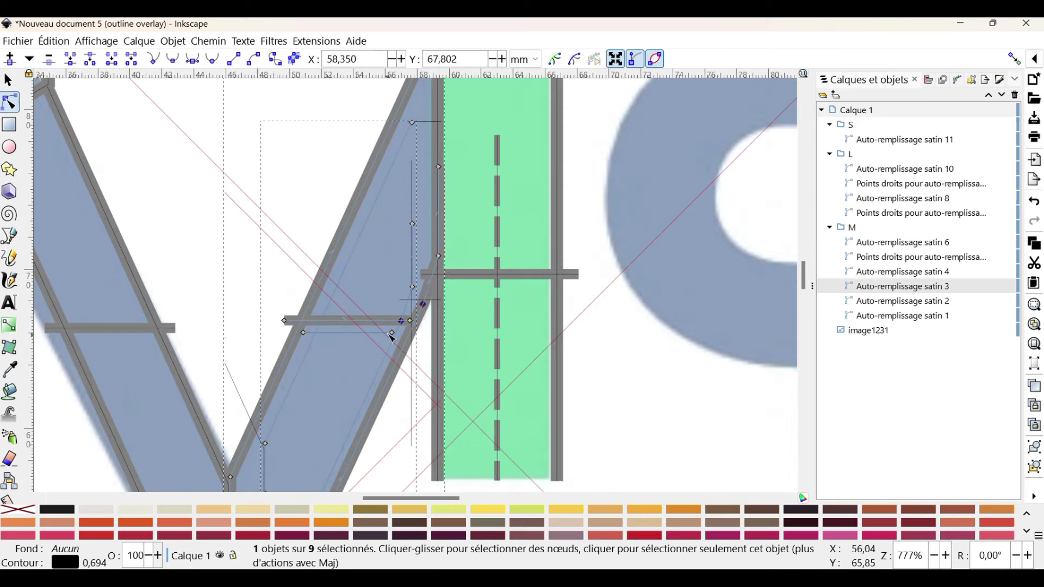
{"action": "scroll", "coordinate": [391, 333], "scroll_direction": "down", "scroll_amount": 3}
{"action": "left_click_drag", "start_coordinate": [439, 169], "coordinate": [441, 193]}
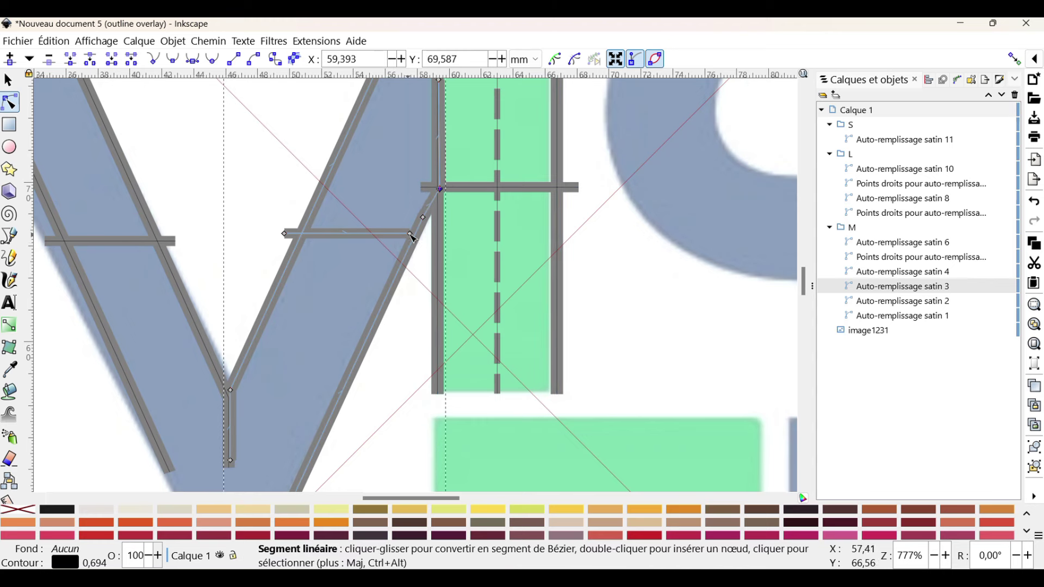
{"action": "left_click_drag", "start_coordinate": [412, 236], "coordinate": [427, 241]}
Move both lower rail ends of the right diagonal, Auto-remplissage satin 3, onto the logo M's bottom edge at about Y 49.5 mm.
{"action": "scroll", "coordinate": [321, 261], "scroll_direction": "down", "scroll_amount": 4}
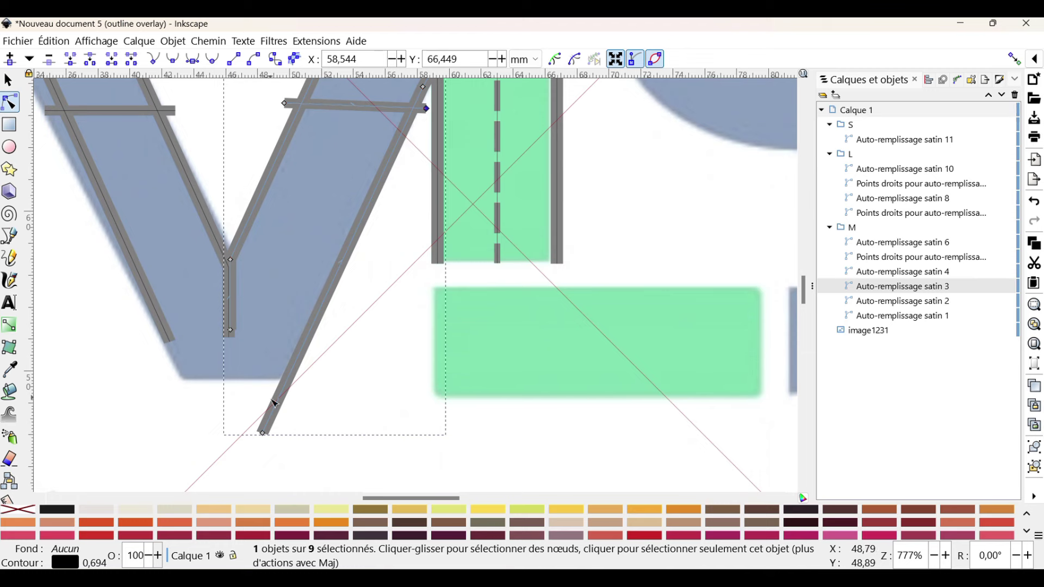
{"action": "left_click_drag", "start_coordinate": [264, 435], "coordinate": [284, 381]}
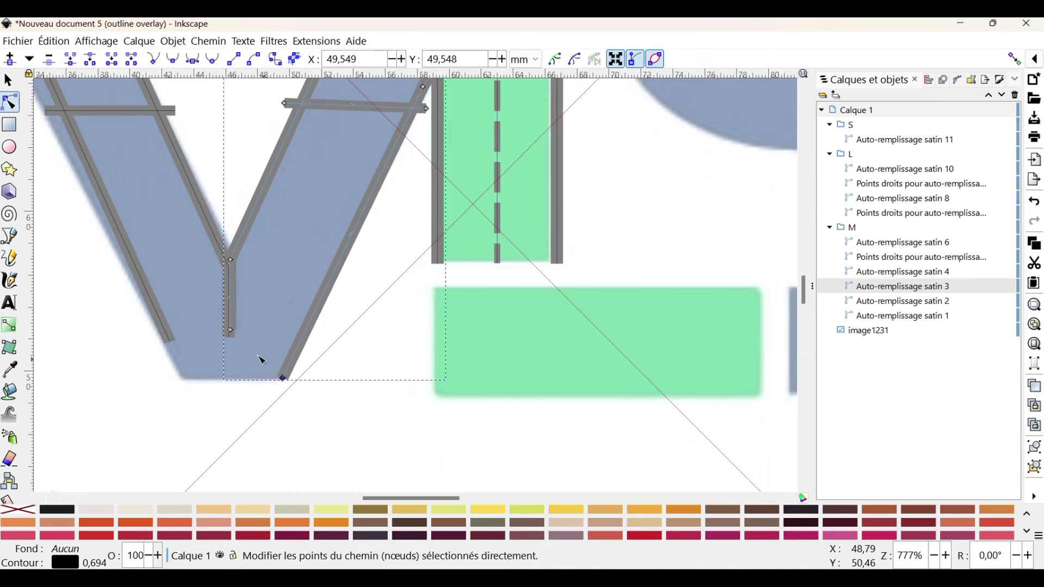
{"action": "left_click_drag", "start_coordinate": [230, 332], "coordinate": [234, 382]}
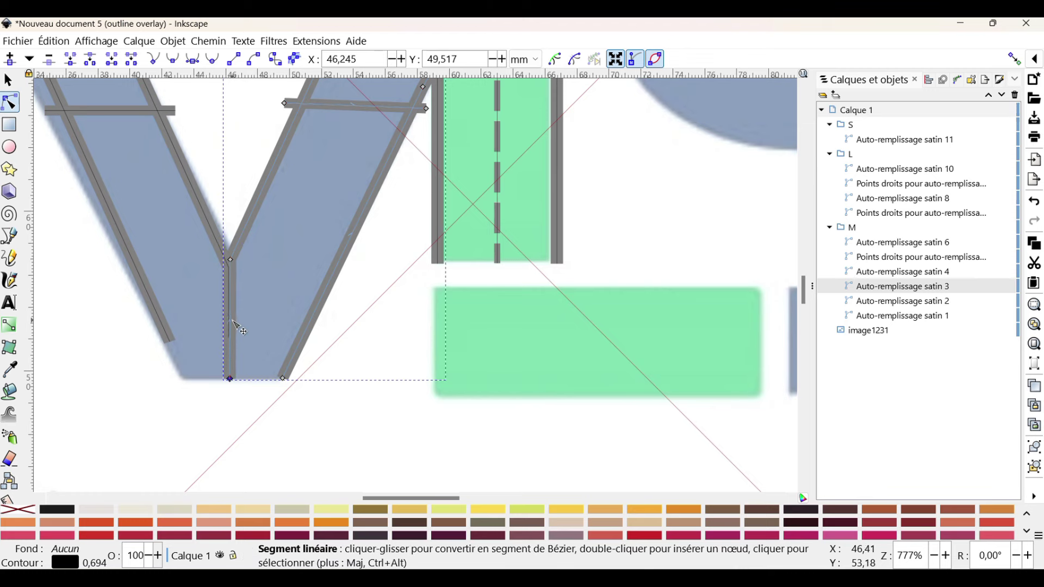
Move both lower rail ends of the left diagonal, Auto-remplissage satin 2, to the M's bottom edge and raise its bend node to the V notch.
{"action": "left_click", "coordinate": [218, 242]}
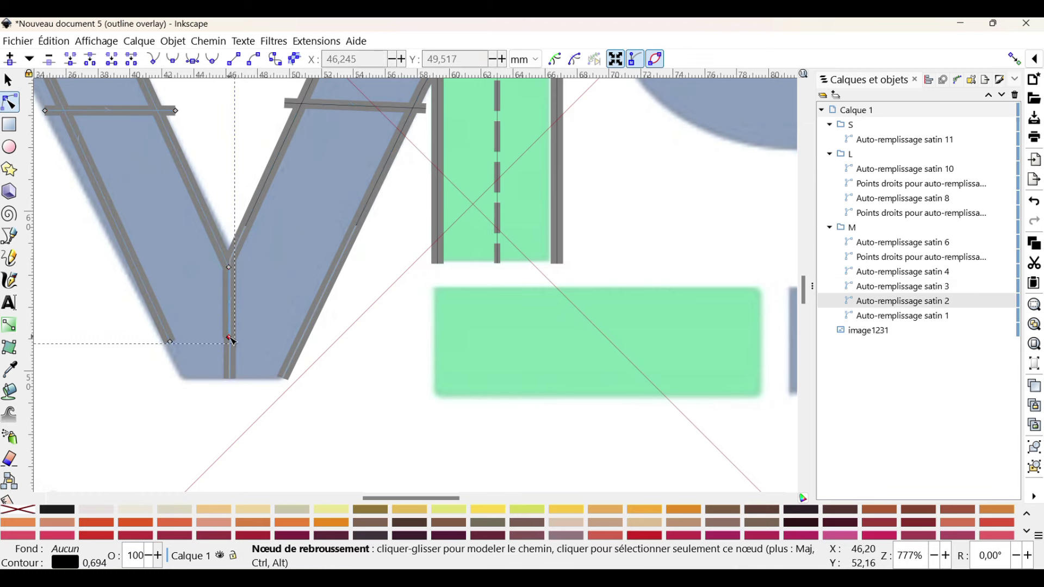
{"action": "left_click_drag", "start_coordinate": [232, 341], "coordinate": [234, 380]}
{"action": "left_click_drag", "start_coordinate": [170, 343], "coordinate": [183, 379]}
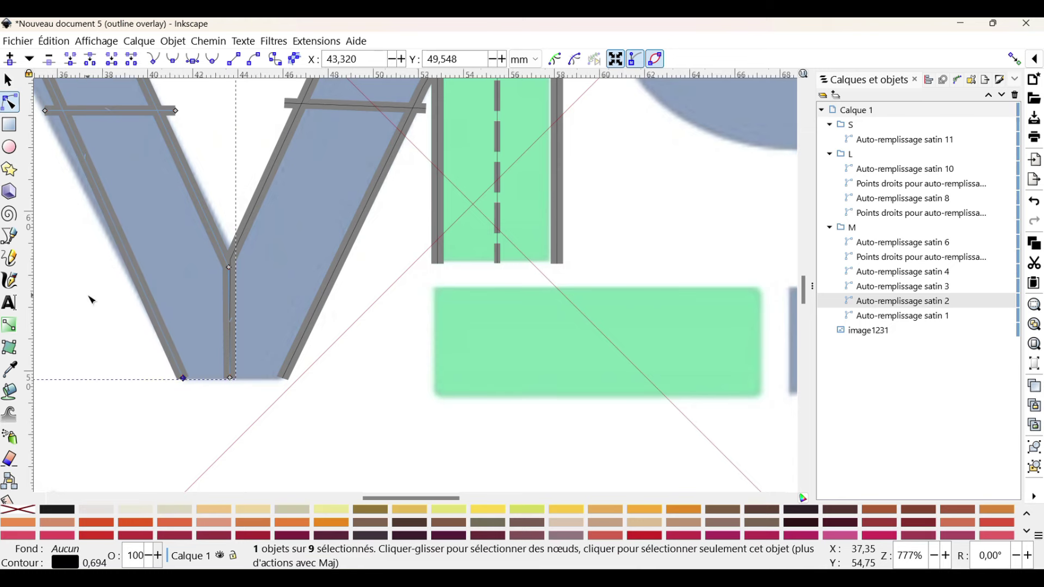
{"action": "scroll", "coordinate": [92, 300], "scroll_direction": "up", "scroll_amount": 1}
{"action": "left_click_drag", "start_coordinate": [289, 256], "coordinate": [289, 243]}
{"action": "scroll", "coordinate": [143, 228], "scroll_direction": "down", "scroll_amount": 2}
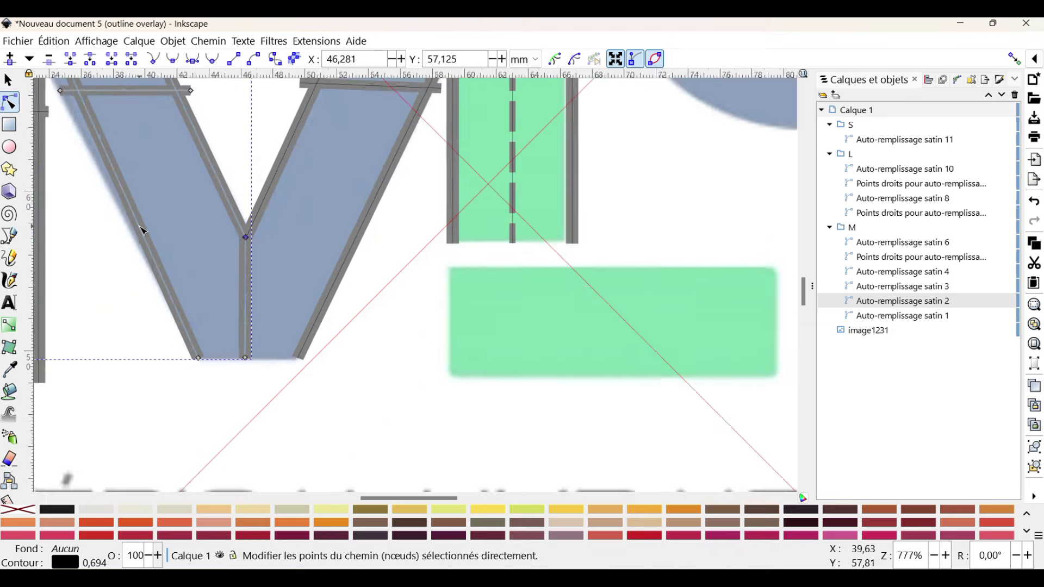
Bring the upper nodes of the left diagonal's stem-side rail onto the left stem's inner edge.
{"action": "scroll", "coordinate": [81, 269], "scroll_direction": "up", "scroll_amount": 4}
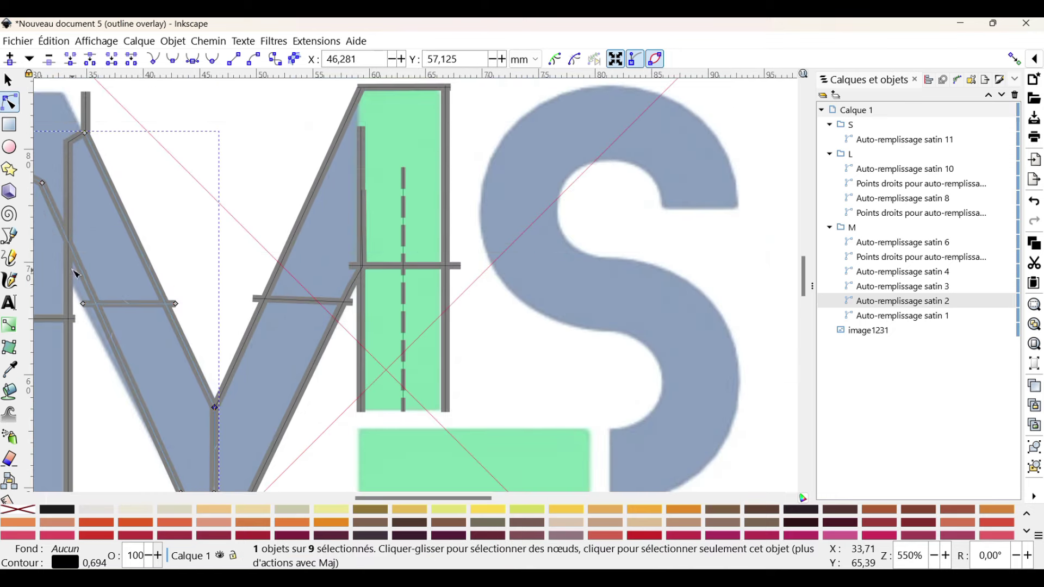
{"action": "scroll", "coordinate": [363, 501], "scroll_direction": "left", "scroll_amount": 6}
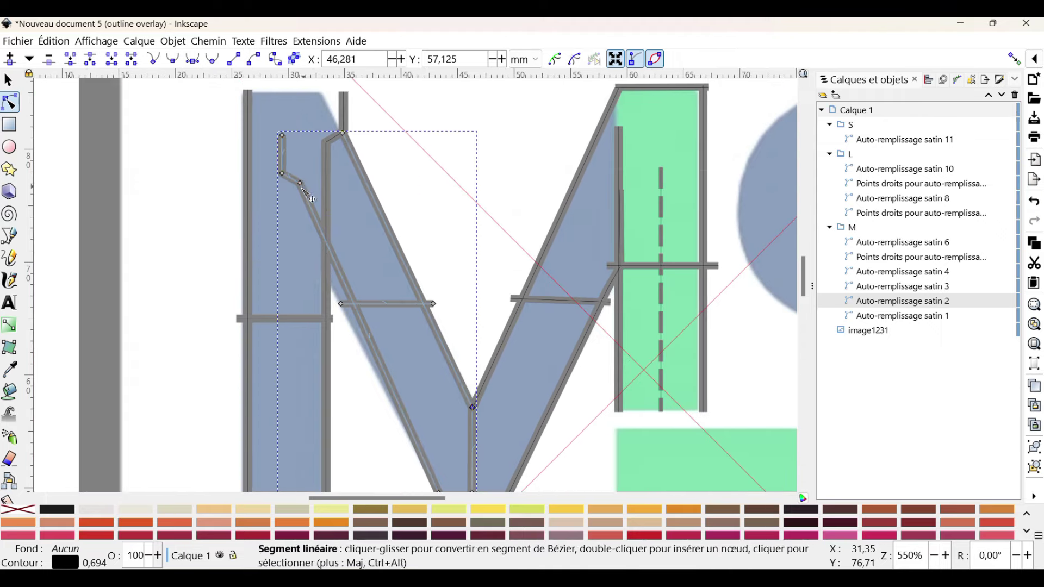
{"action": "left_click_drag", "start_coordinate": [300, 183], "coordinate": [327, 279]}
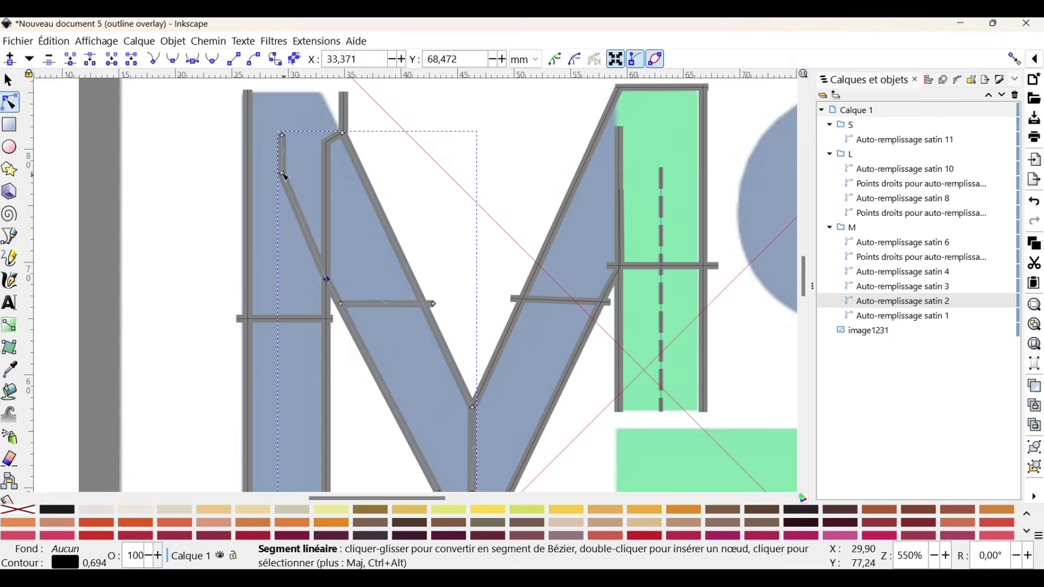
{"action": "left_click_drag", "start_coordinate": [287, 182], "coordinate": [322, 216]}
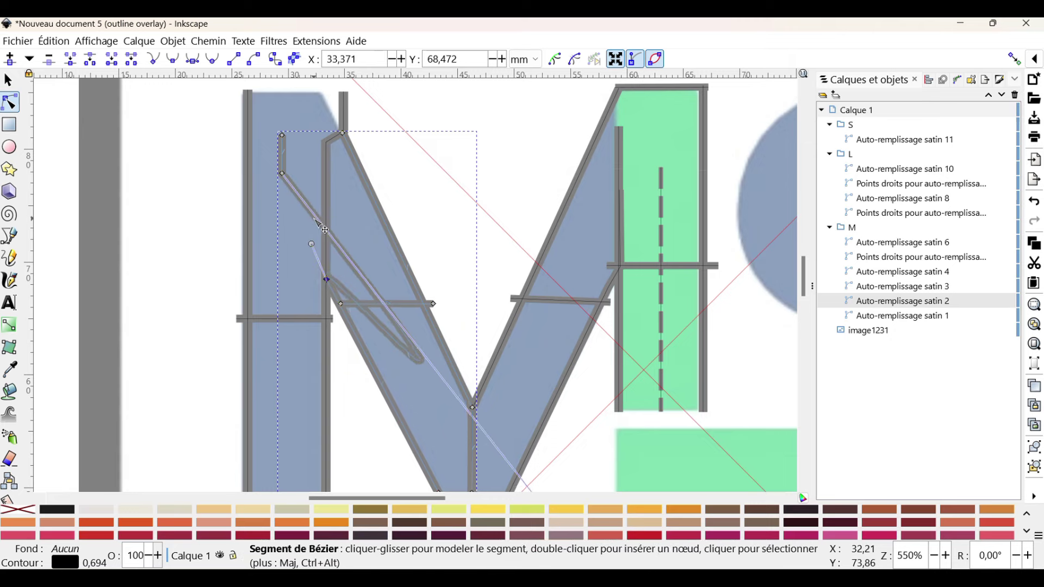
{"action": "key", "text": "ctrl+z"}
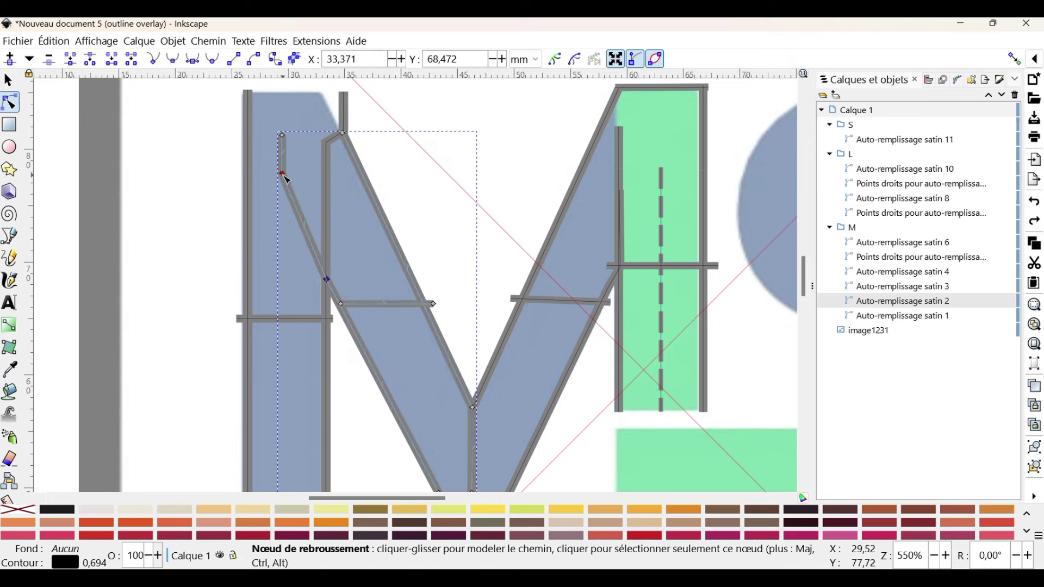
{"action": "left_click_drag", "start_coordinate": [283, 175], "coordinate": [326, 221]}
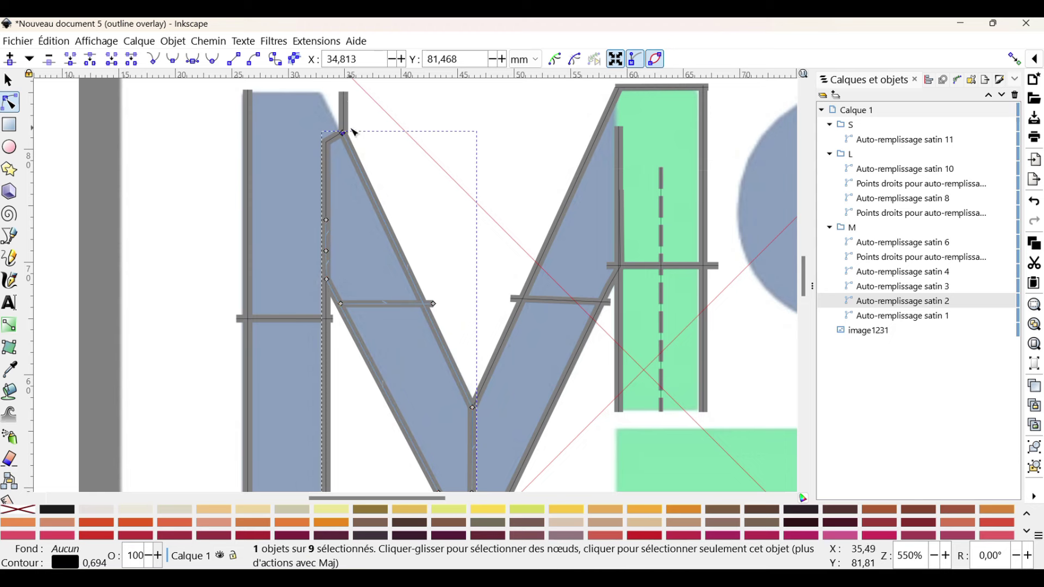
Straighten the left stem's inner rail, Auto-remplissage satin 1, by moving its top node to the logo's corner and aligning the two notch nodes.
{"action": "left_click", "coordinate": [347, 95]}
{"action": "left_click_drag", "start_coordinate": [346, 96], "coordinate": [321, 91]}
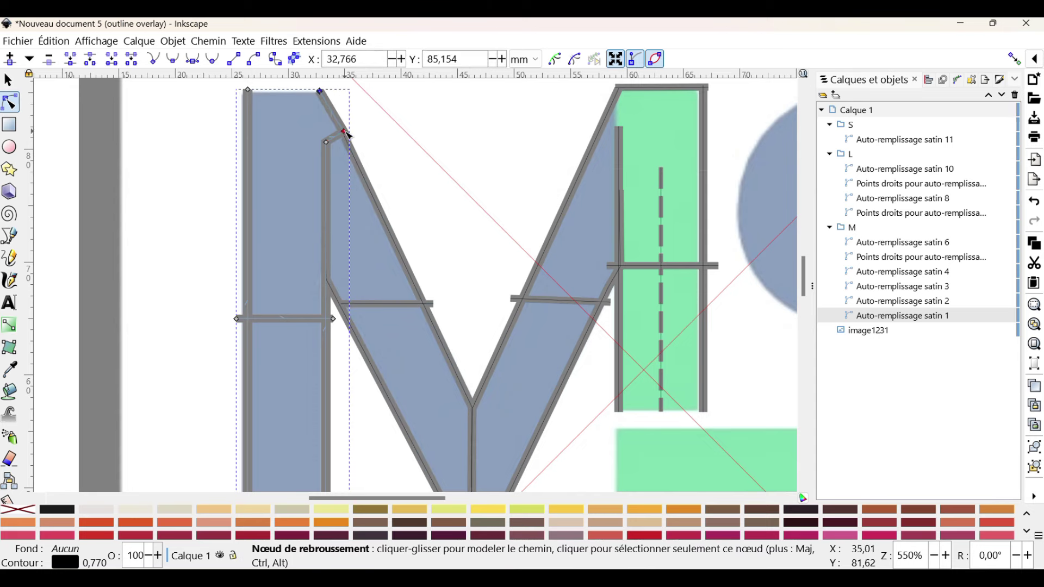
{"action": "left_click_drag", "start_coordinate": [344, 133], "coordinate": [323, 121]}
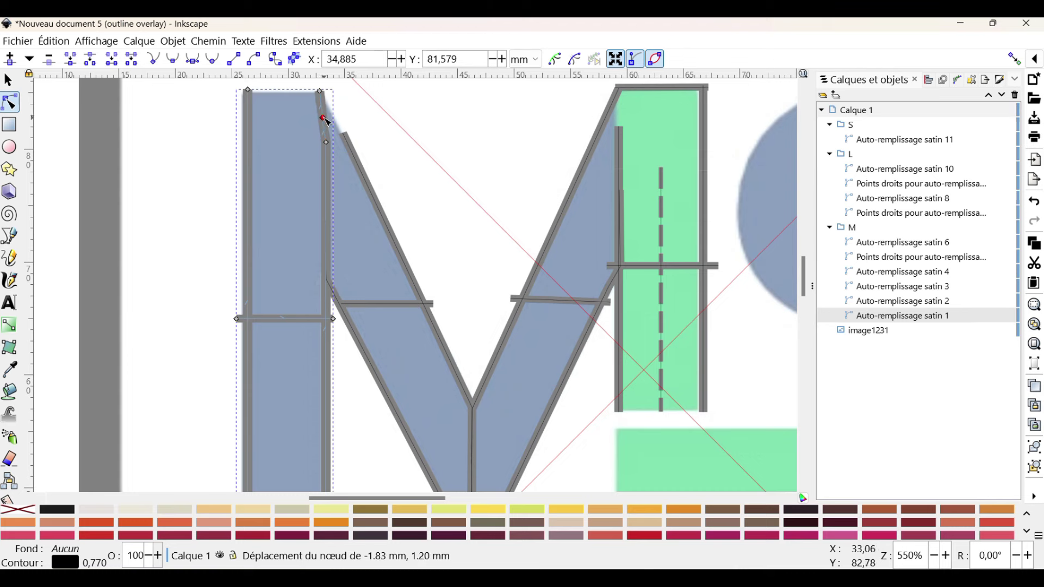
{"action": "left_click_drag", "start_coordinate": [324, 117], "coordinate": [322, 117]}
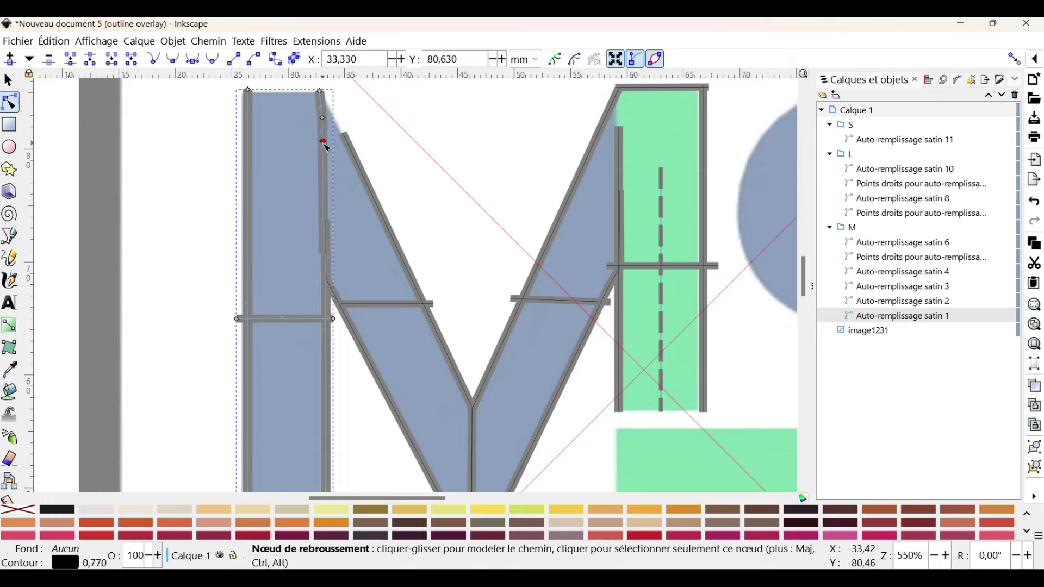
{"action": "left_click_drag", "start_coordinate": [326, 143], "coordinate": [325, 145]}
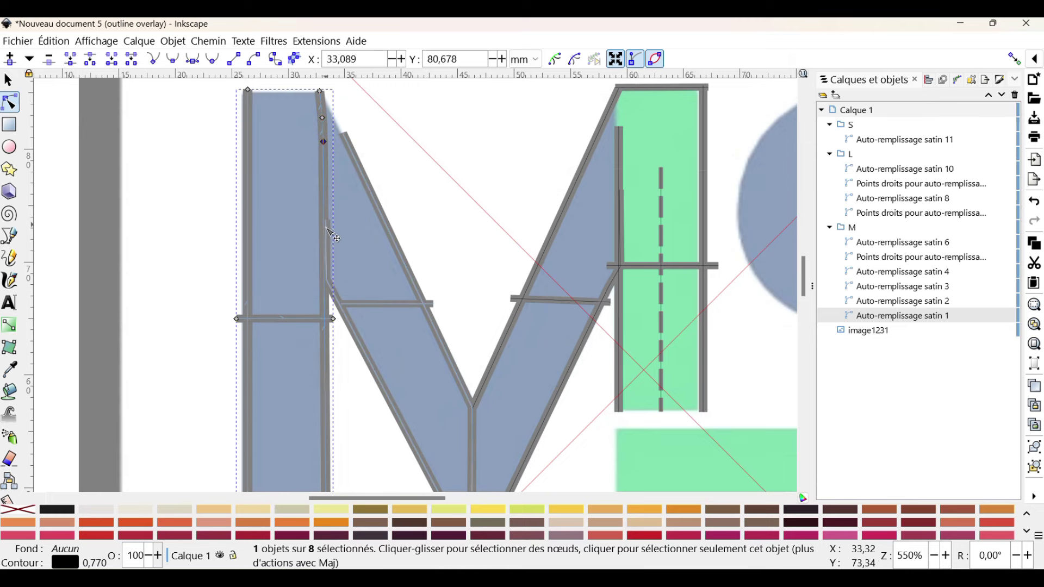
Delete an extra stem-side node of Auto-remplissage satin 2, move its other rail's top to the left stem's corner, and extend the rung past the rail.
{"action": "left_click", "coordinate": [335, 228]}
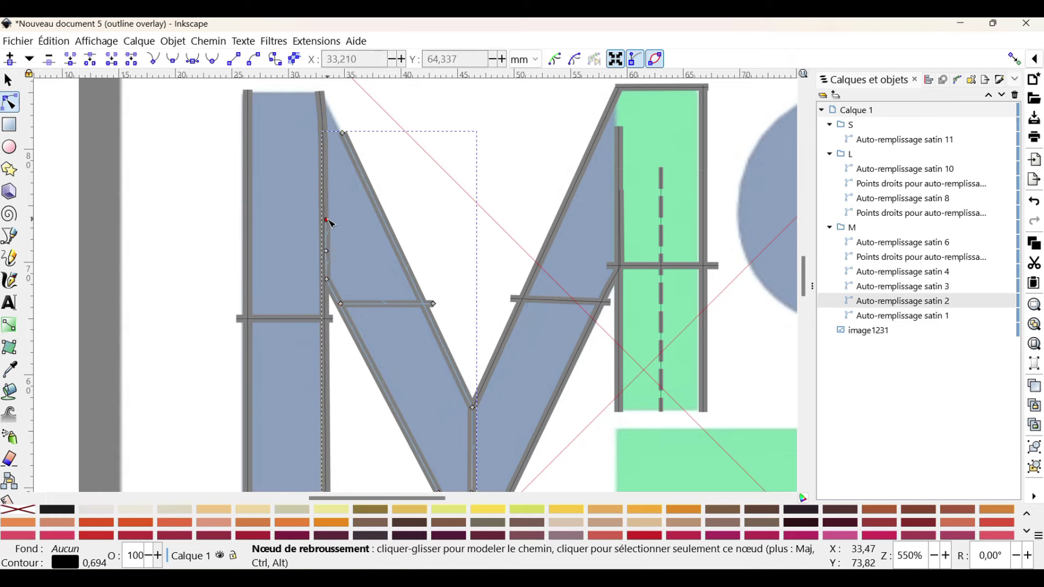
{"action": "left_click", "coordinate": [326, 221]}
{"action": "key", "text": "Delete"}
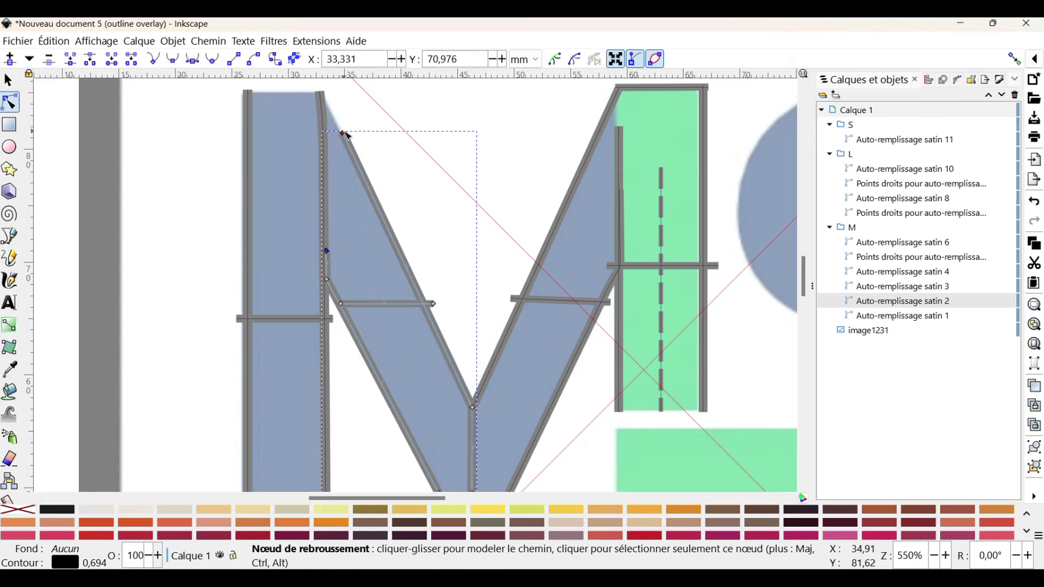
{"action": "left_click_drag", "start_coordinate": [343, 133], "coordinate": [325, 100]}
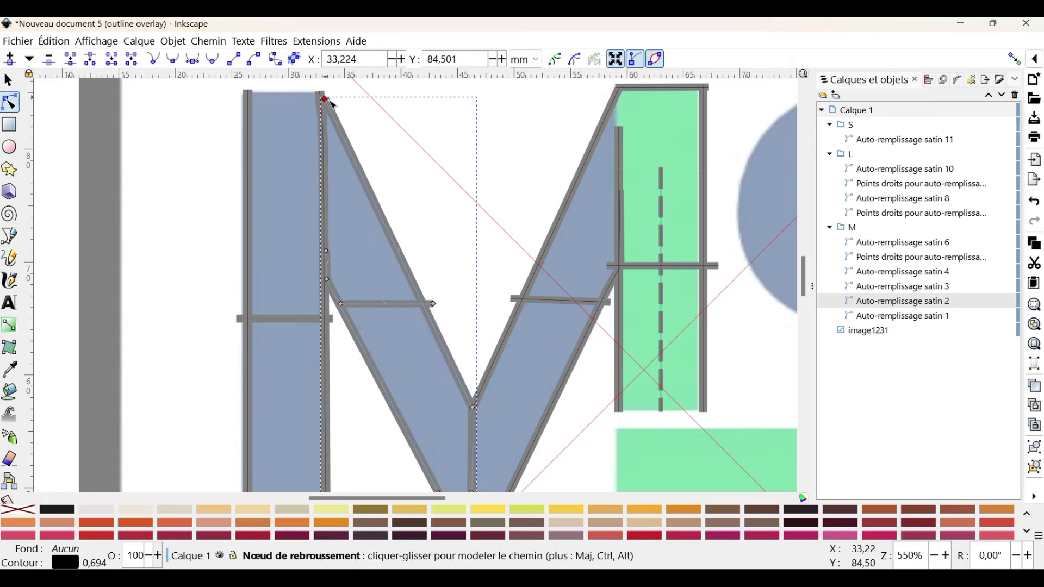
{"action": "left_click_drag", "start_coordinate": [342, 302], "coordinate": [333, 306]}
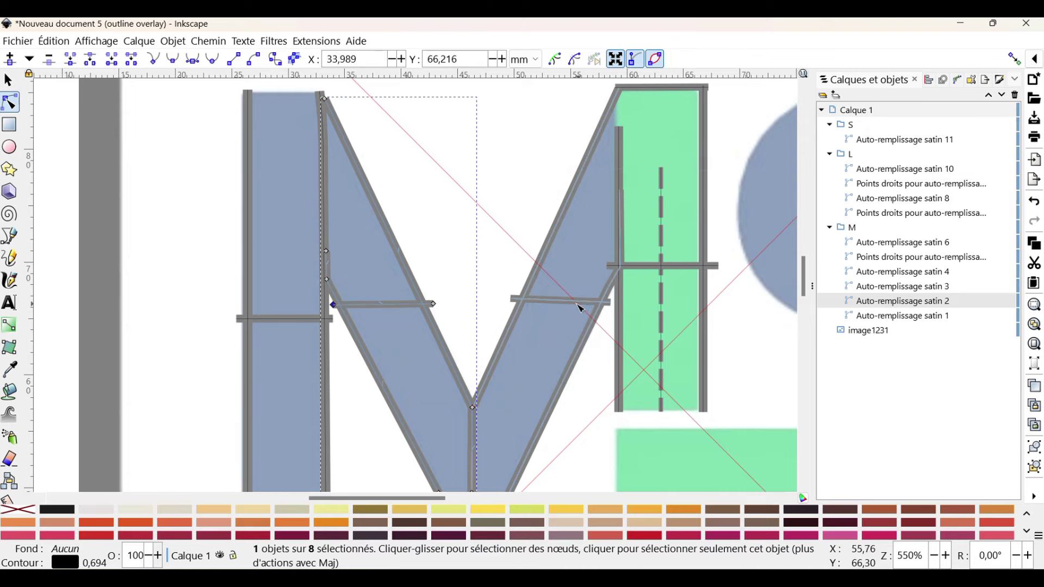
Tilt the left diagonal's rung across the column by moving its free end up to about X 38.4, Y 76.1 mm.
{"action": "scroll", "coordinate": [500, 304], "scroll_direction": "down", "scroll_amount": 2}
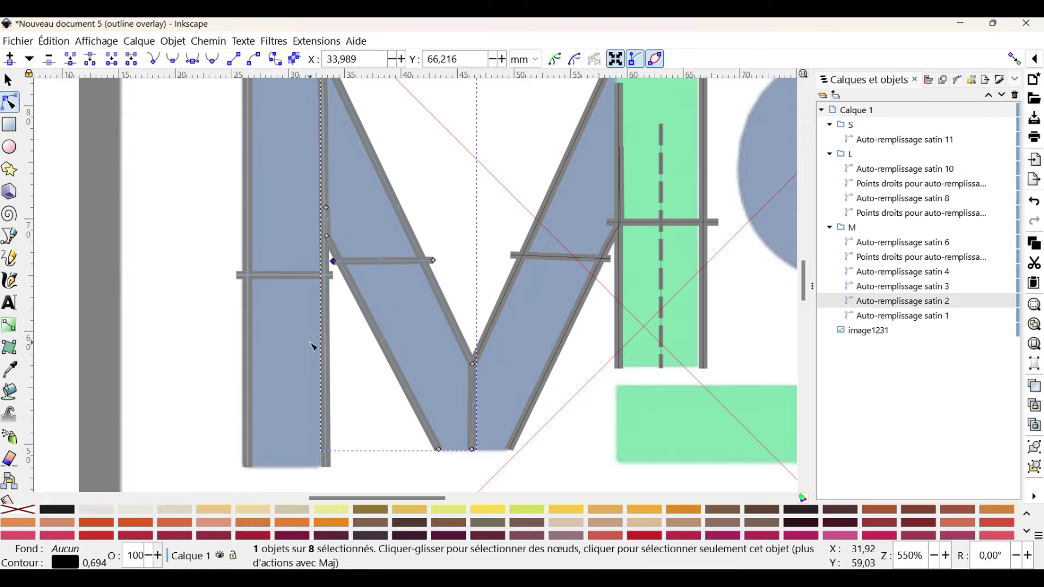
{"action": "scroll", "coordinate": [351, 340], "scroll_direction": "down", "scroll_amount": 1}
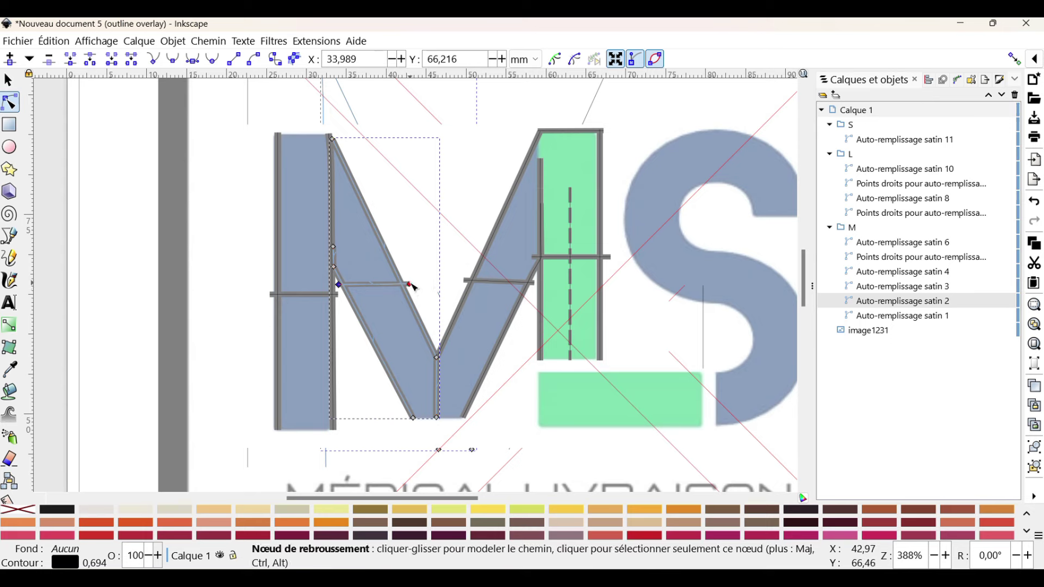
{"action": "left_click_drag", "start_coordinate": [410, 284], "coordinate": [378, 208]}
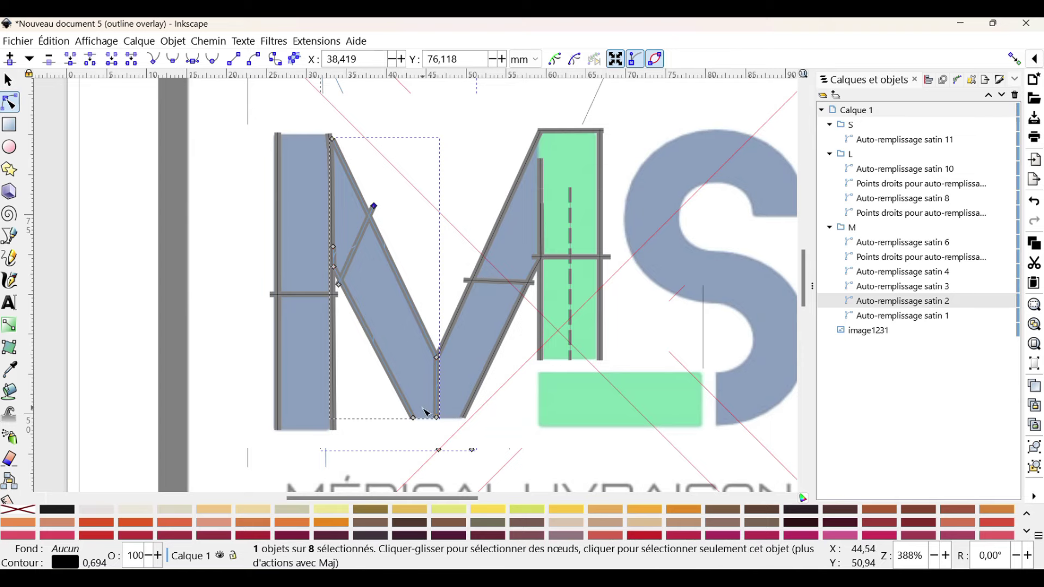
Add a horizontal rung about 10.4 mm long across both rails of the left diagonal's lower half with the Pen tool.
{"action": "scroll", "coordinate": [400, 362], "scroll_direction": "up", "scroll_amount": 1}
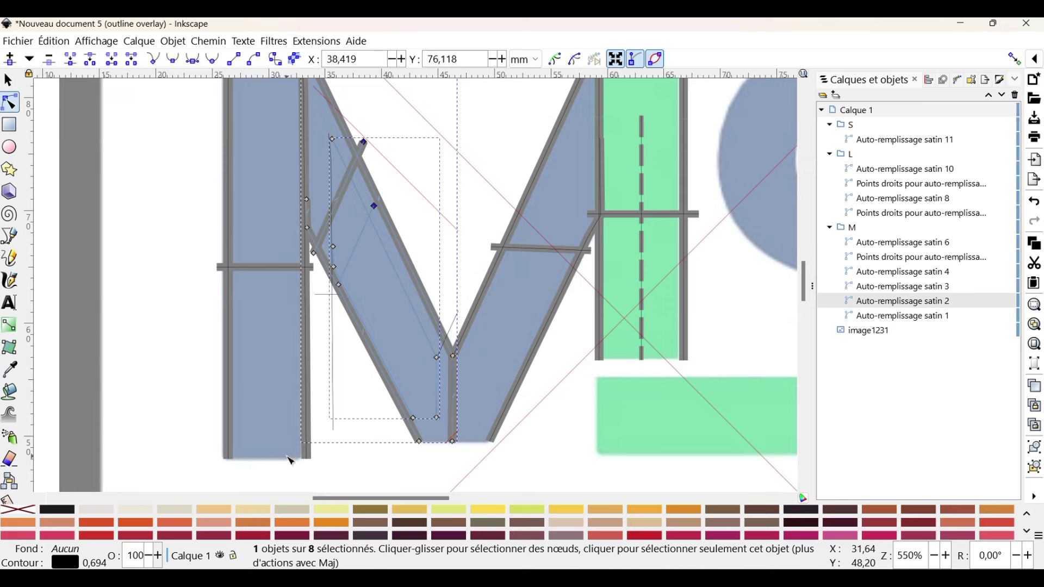
{"action": "left_click", "coordinate": [11, 236]}
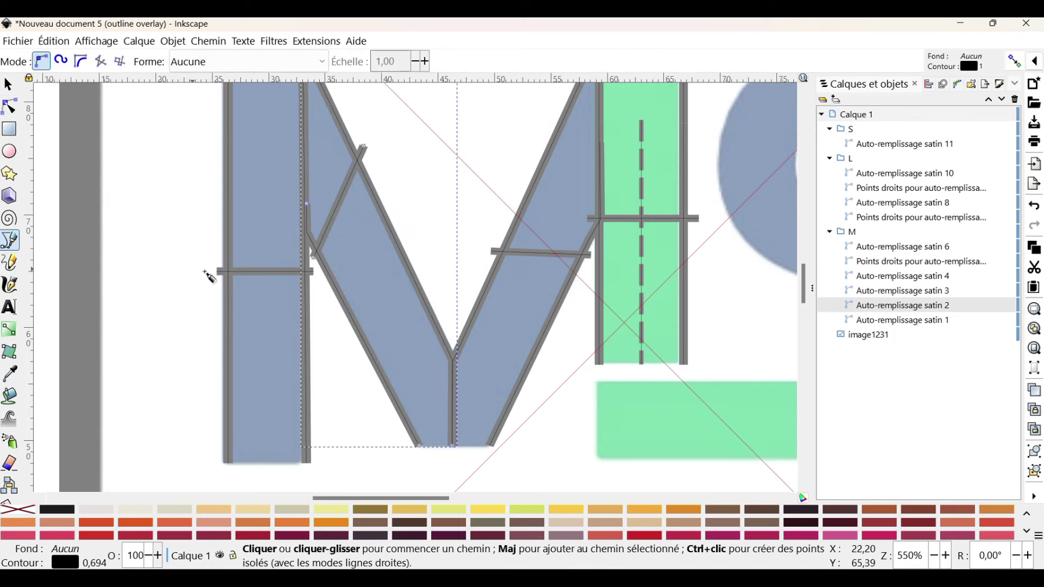
{"action": "left_click_drag", "start_coordinate": [325, 305], "coordinate": [442, 306]}
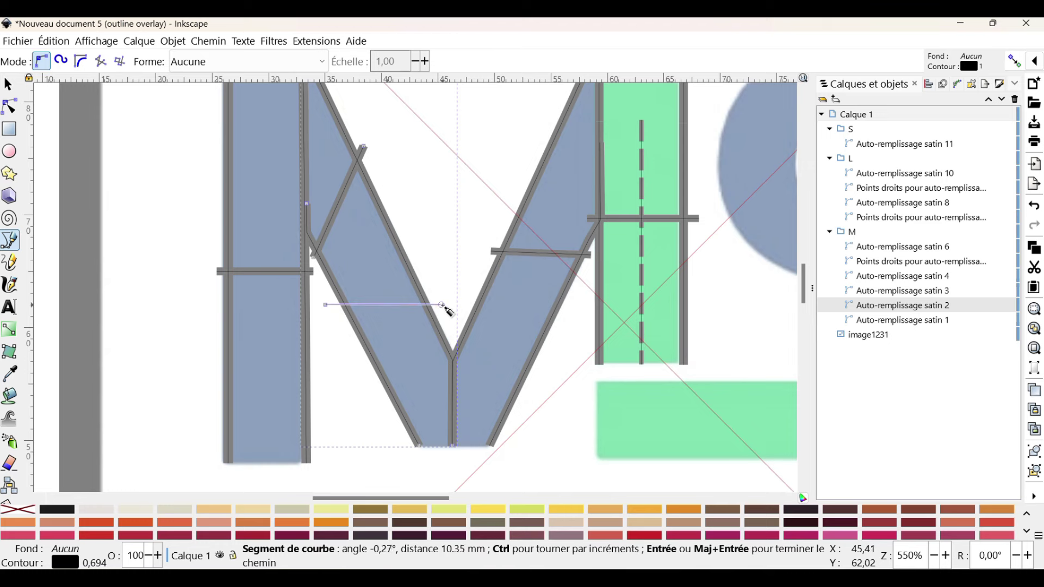
{"action": "left_click", "coordinate": [442, 305]}
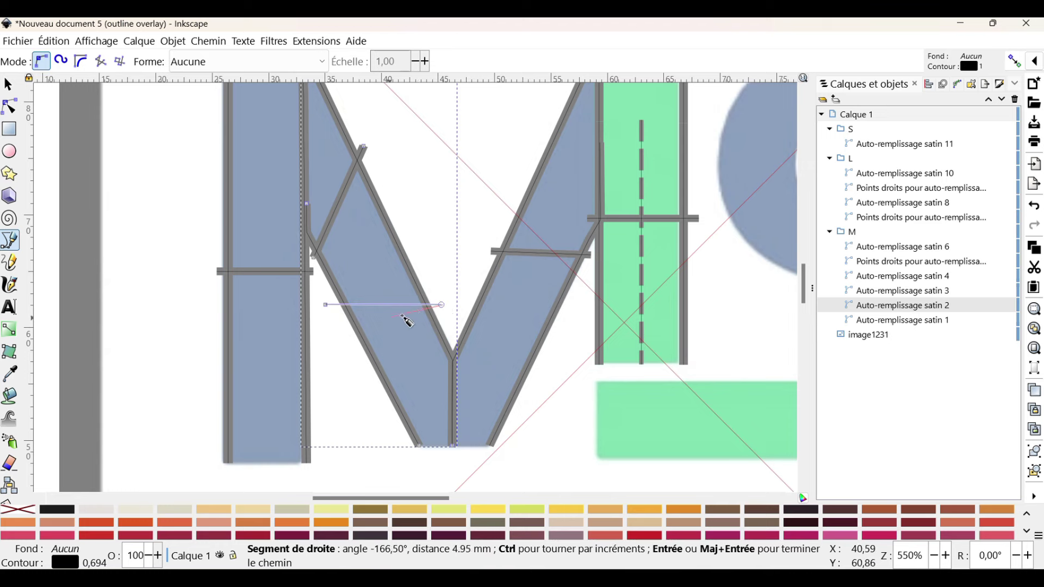
{"action": "key", "text": "Return"}
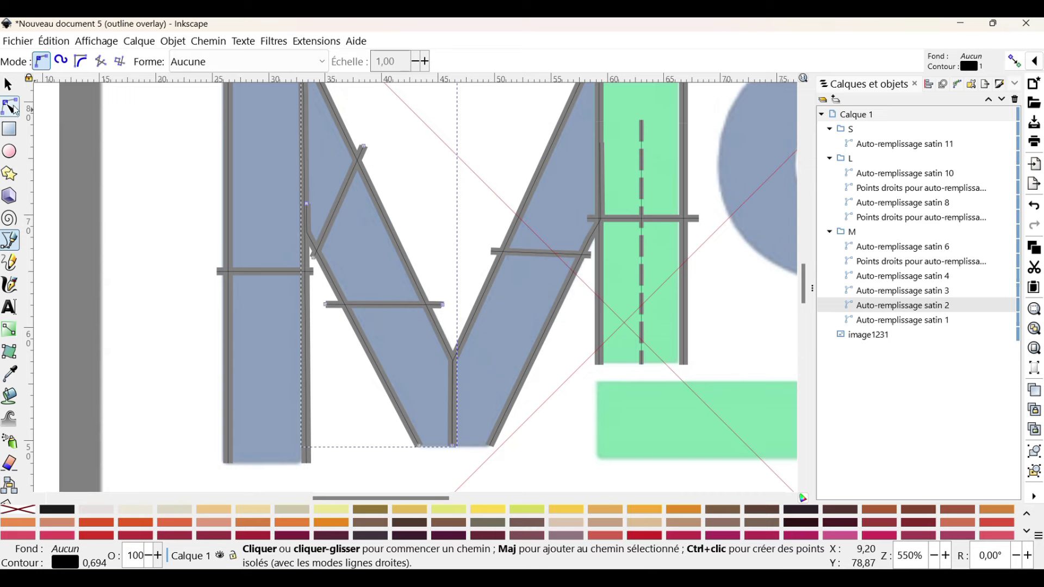
Tilt the rung of the M's right diagonal, Auto-remplissage satin 3, by moving its free end to about X 52.3, Y 73.5 mm.
{"action": "left_click", "coordinate": [10, 107]}
{"action": "left_click", "coordinate": [486, 298]}
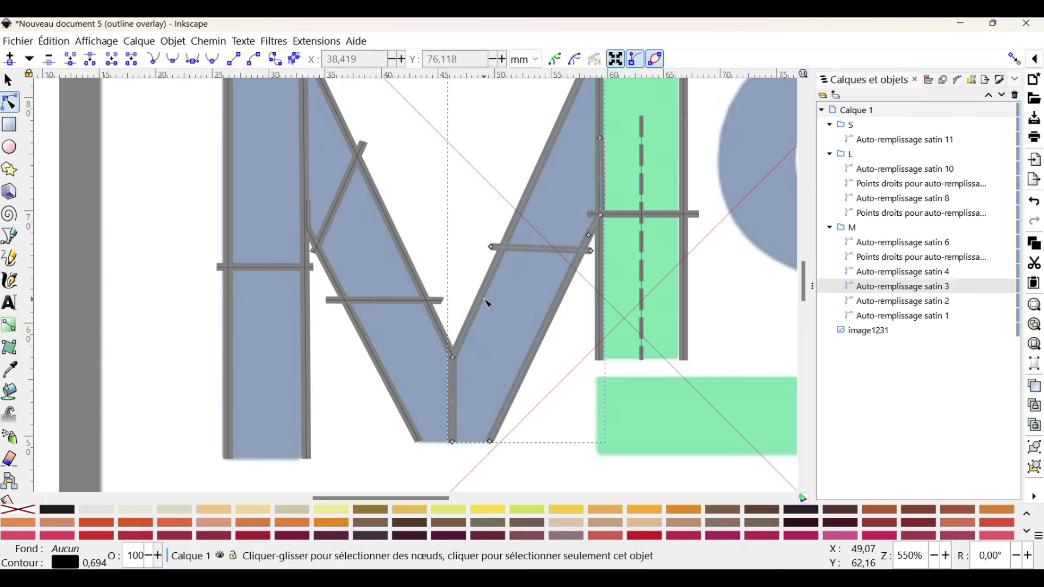
{"action": "left_click_drag", "start_coordinate": [491, 247], "coordinate": [518, 175]}
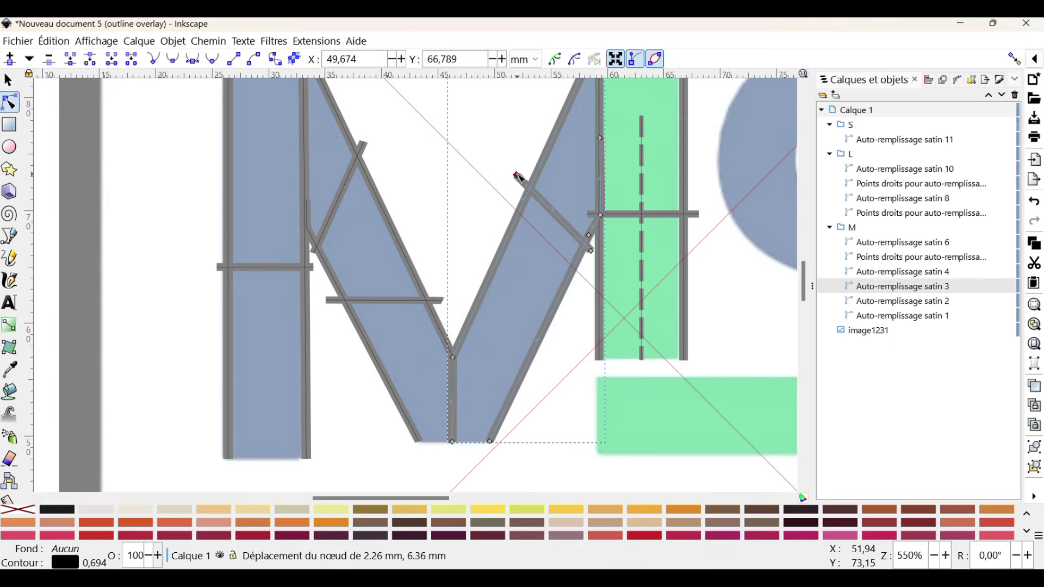
{"action": "left_click_drag", "start_coordinate": [517, 175], "coordinate": [522, 171]}
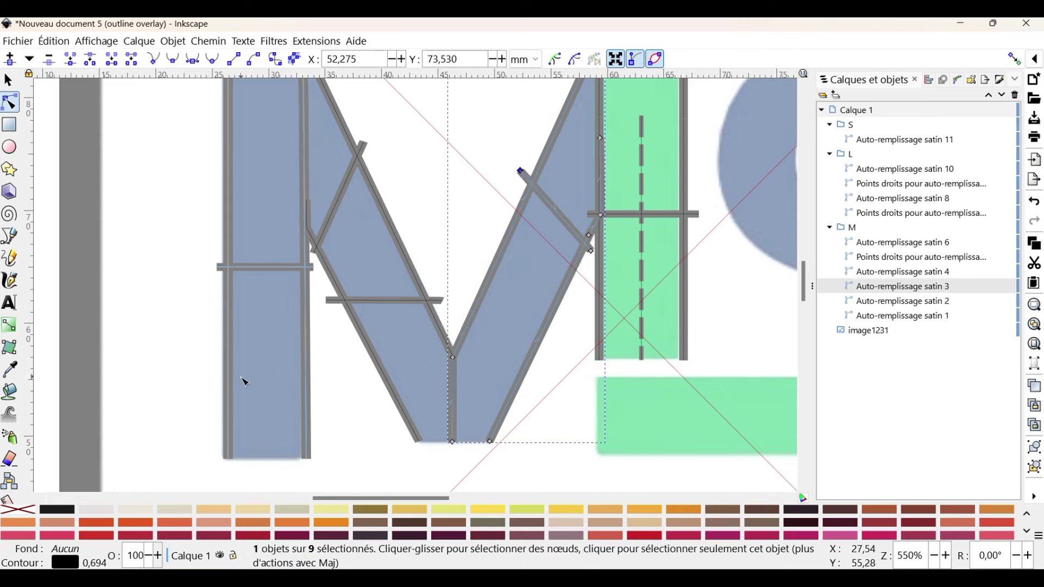
Add a horizontal rung about 9 mm long across both rails of the right diagonal's lower half with the Pen tool.
{"action": "left_click", "coordinate": [9, 237]}
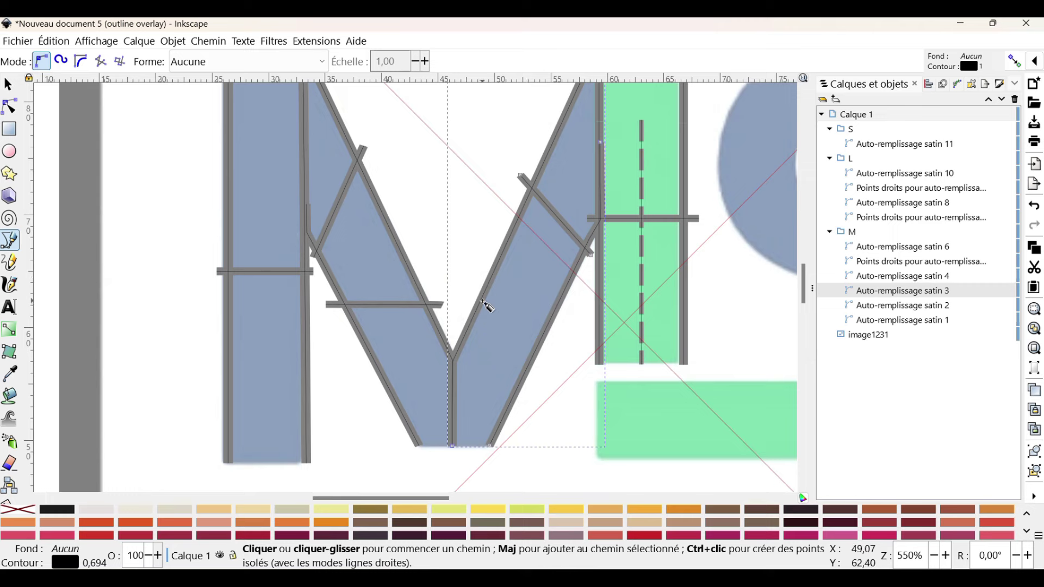
{"action": "left_click_drag", "start_coordinate": [466, 307], "coordinate": [569, 307]}
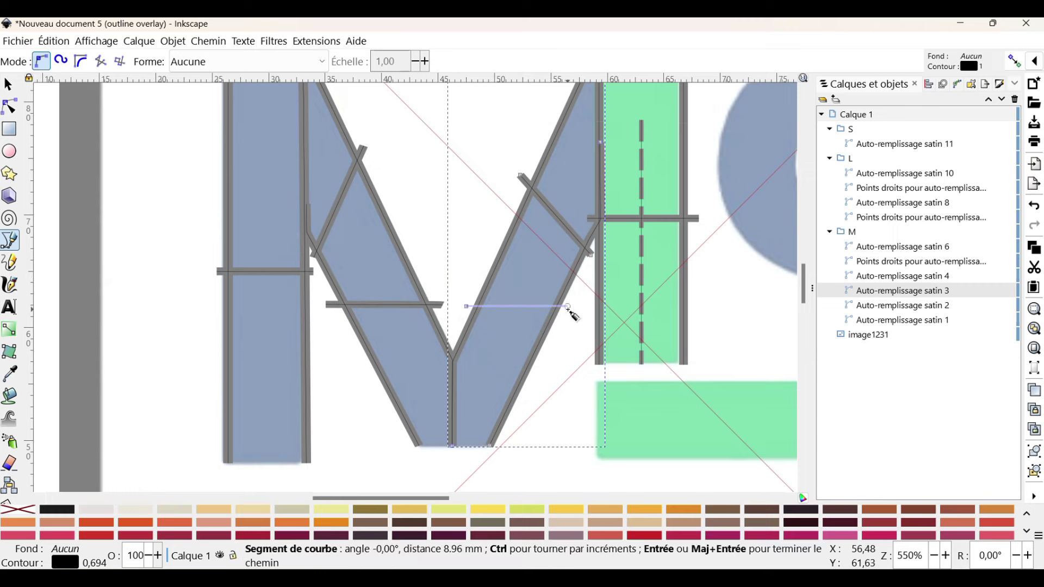
{"action": "key", "text": "Return"}
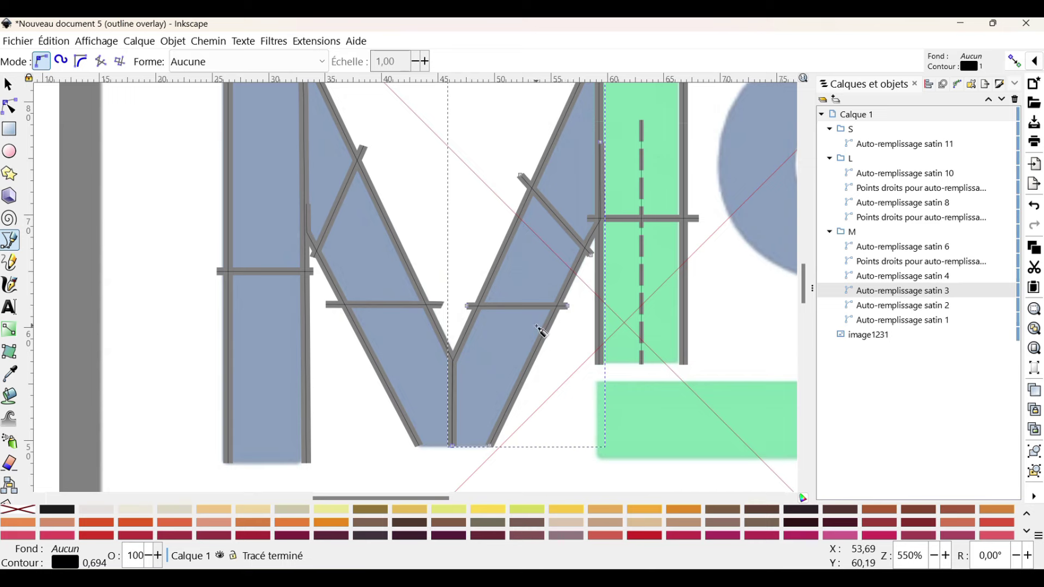
Move the top node of the left diagonal, Auto-remplissage satin 2, onto the left stem's upper inner corner at about X 32.9, Y 84.8 mm.
{"action": "scroll", "coordinate": [537, 329], "scroll_direction": "down", "scroll_amount": 1}
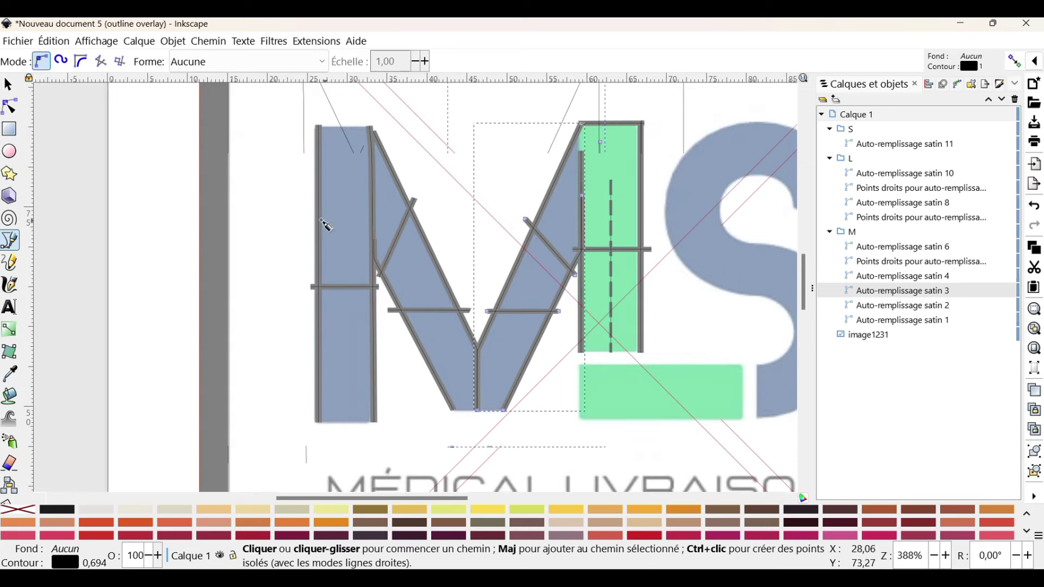
{"action": "left_click", "coordinate": [8, 90]}
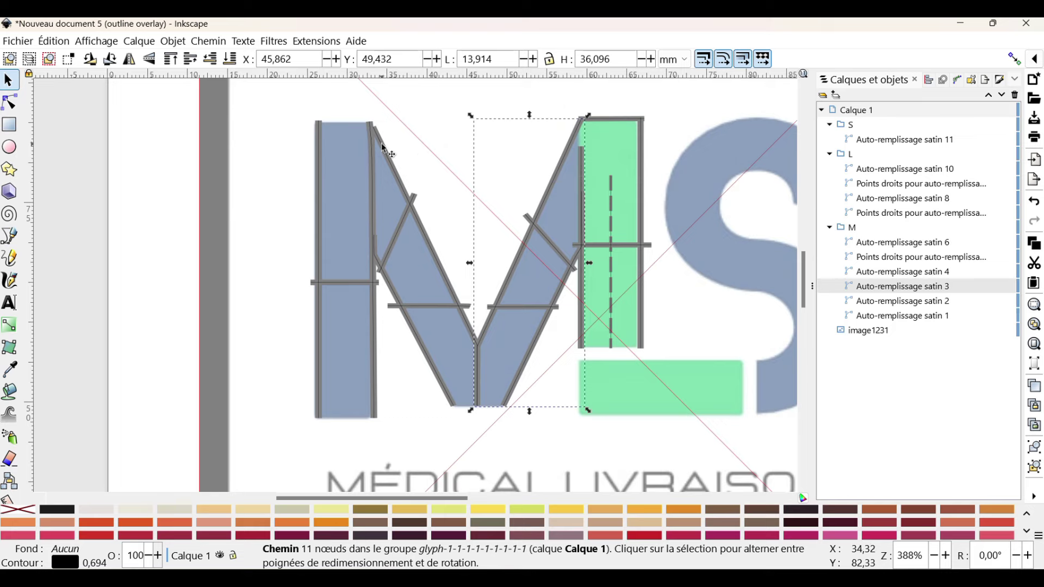
{"action": "left_click", "coordinate": [379, 129]}
{"action": "left_click", "coordinate": [9, 102]}
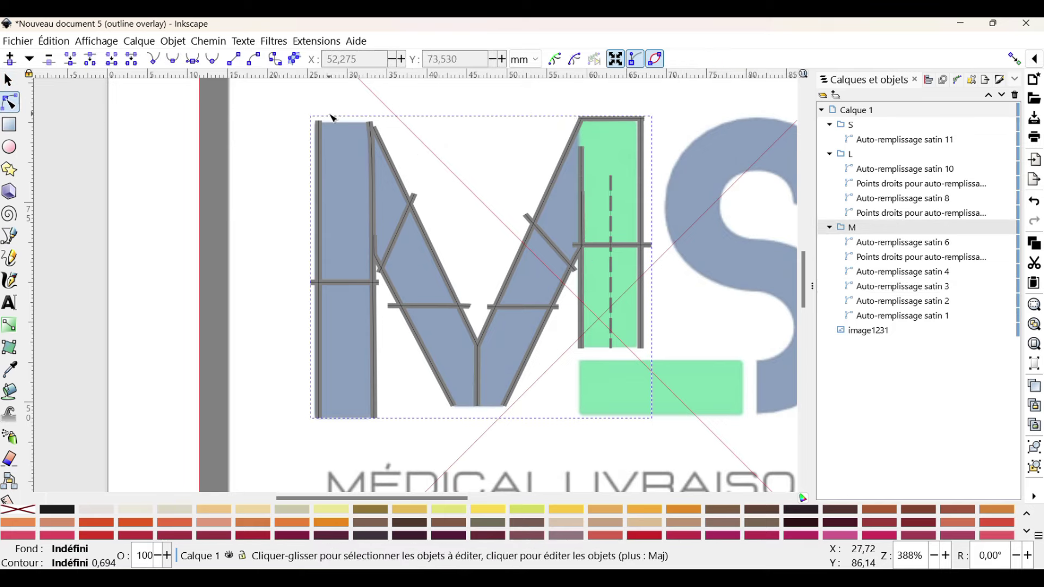
{"action": "left_click", "coordinate": [375, 131]}
{"action": "left_click_drag", "start_coordinate": [373, 128], "coordinate": [369, 124]}
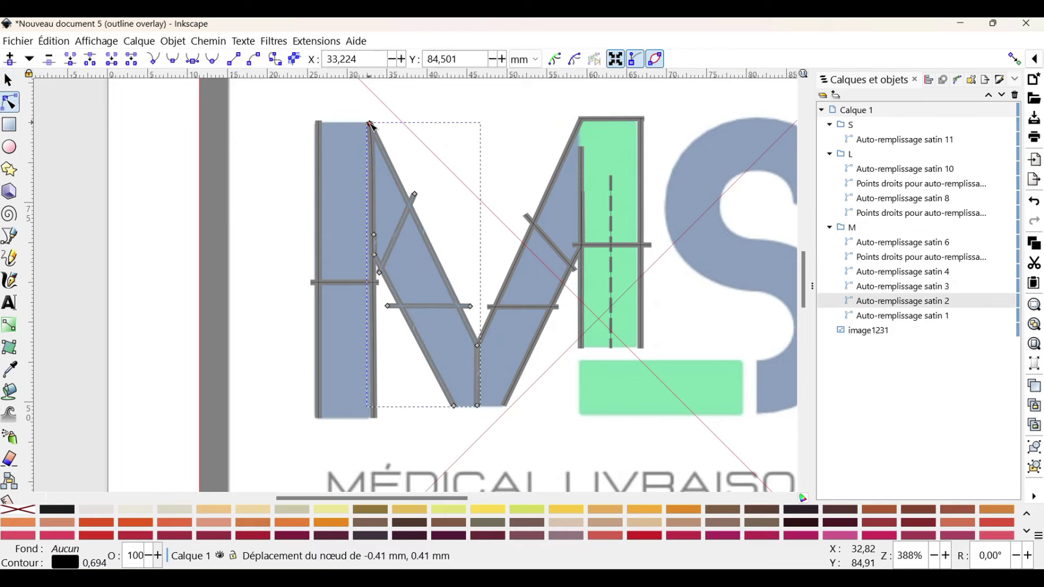
Open the Ink/Stitch embroidery parameters for the M group and load the SATIN preset.
{"action": "left_click", "coordinate": [593, 157]}
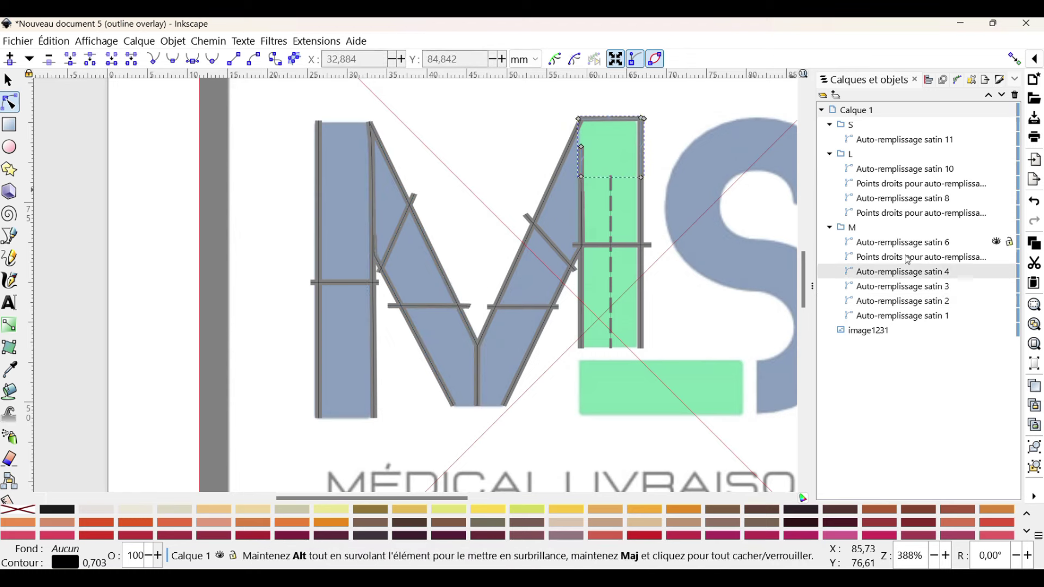
{"action": "left_click", "coordinate": [851, 229]}
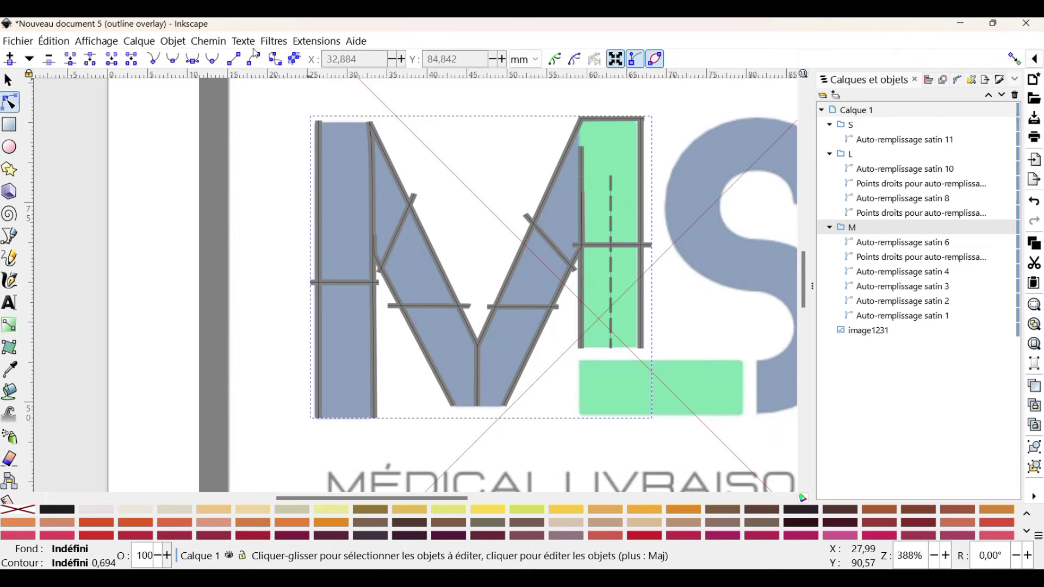
{"action": "left_click", "coordinate": [328, 46]}
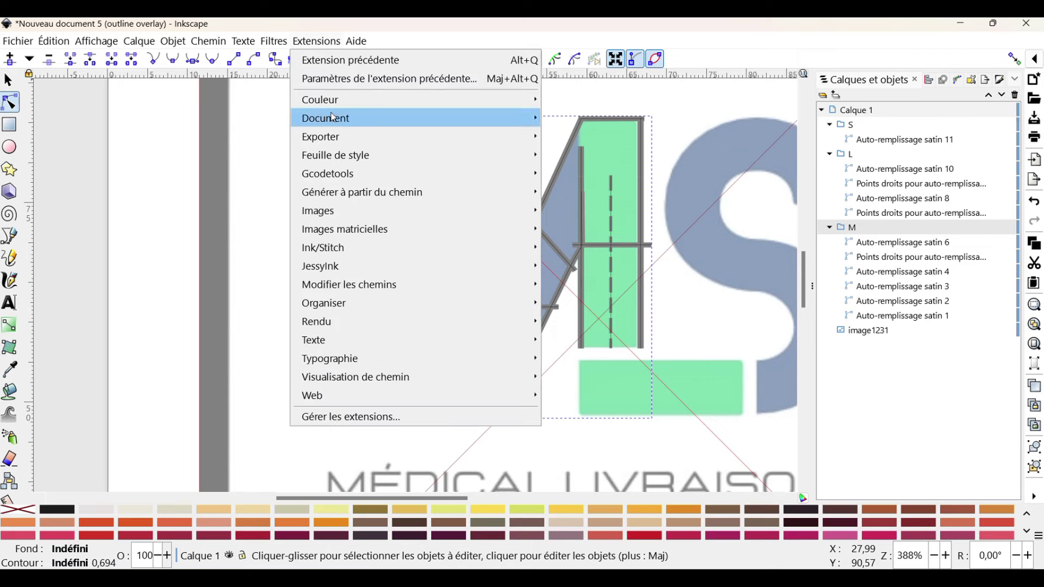
{"action": "mouse_move", "coordinate": [354, 249]}
{"action": "left_click", "coordinate": [683, 428]}
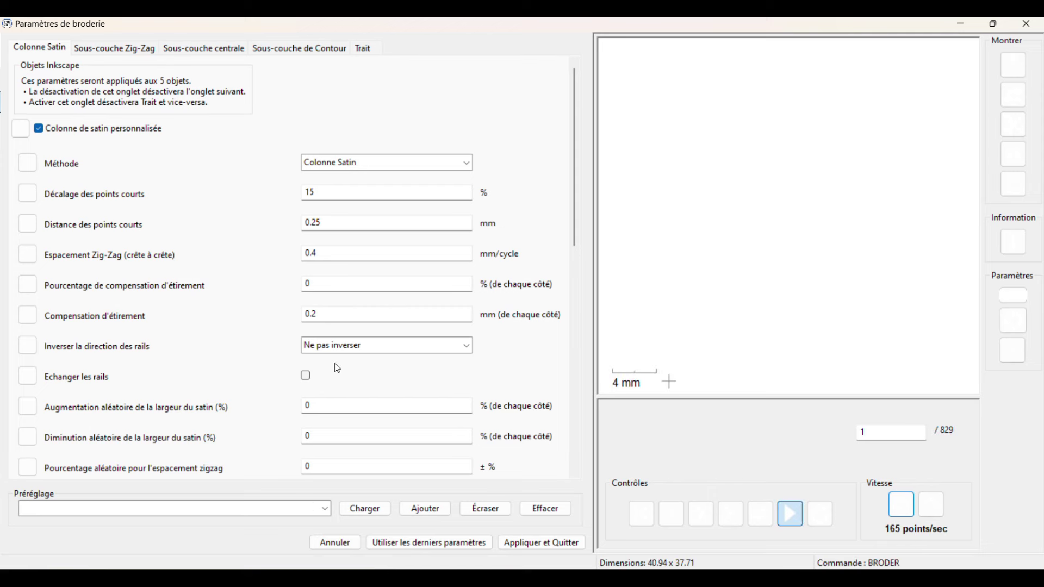
{"action": "left_click", "coordinate": [325, 509]}
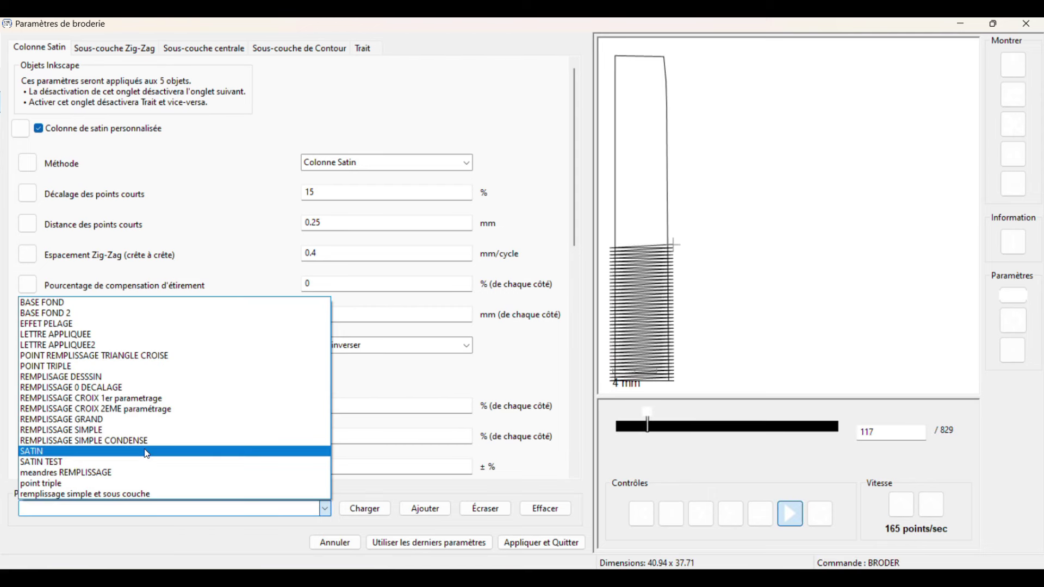
{"action": "left_click", "coordinate": [154, 454]}
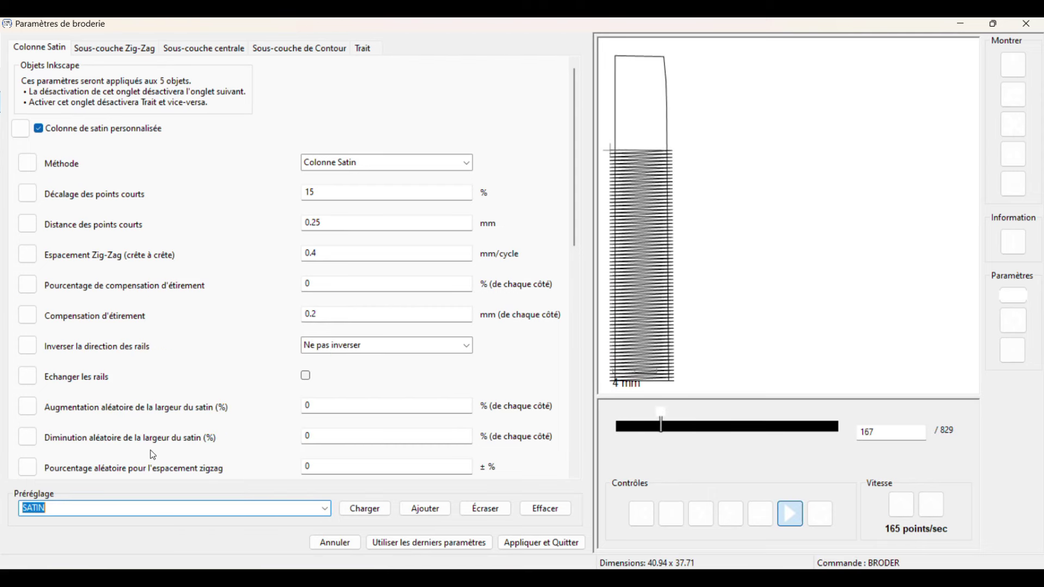
{"action": "left_click", "coordinate": [114, 48]}
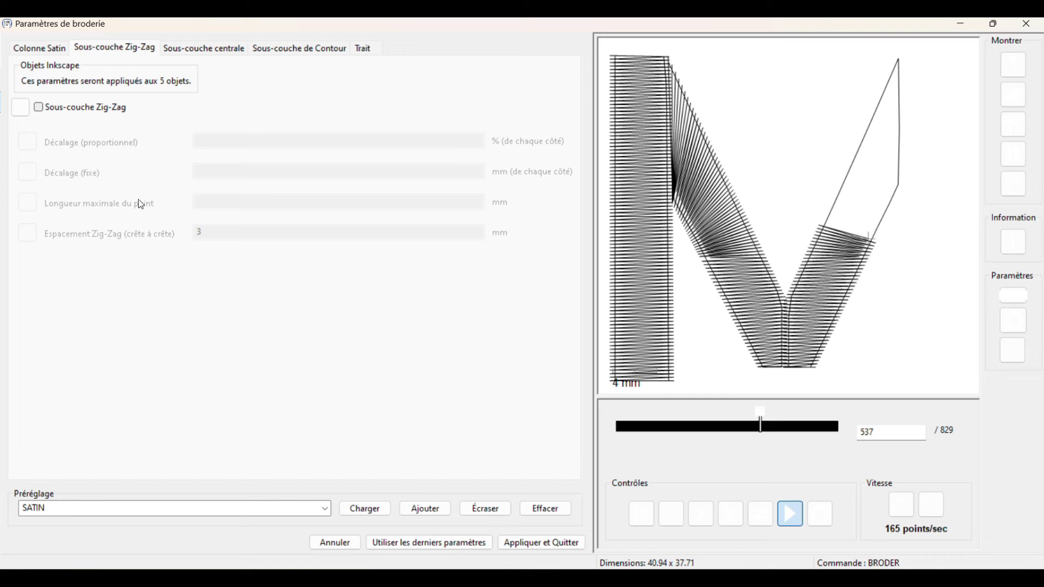
{"action": "left_click", "coordinate": [366, 511]}
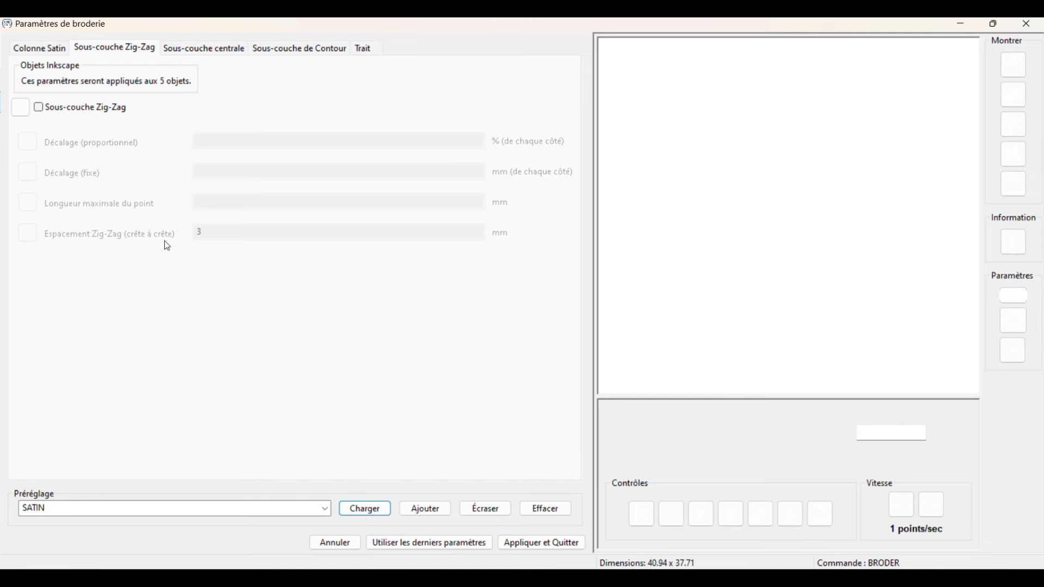
Enable the zig-zag underlay for the M's satin columns and apply the parameters.
{"action": "left_click", "coordinate": [47, 109]}
{"action": "left_click", "coordinate": [409, 540]}
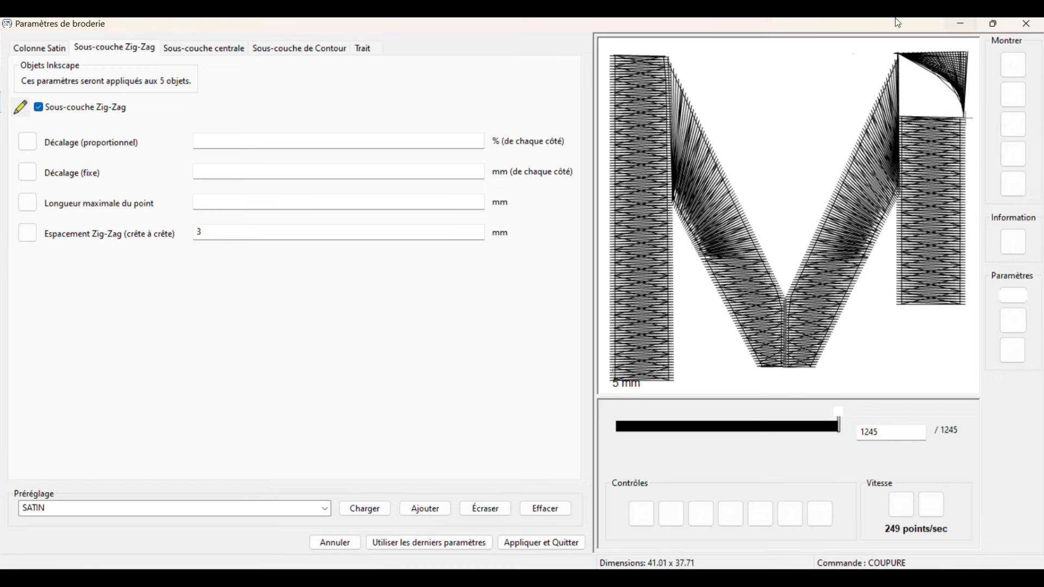
{"action": "left_click", "coordinate": [541, 542]}
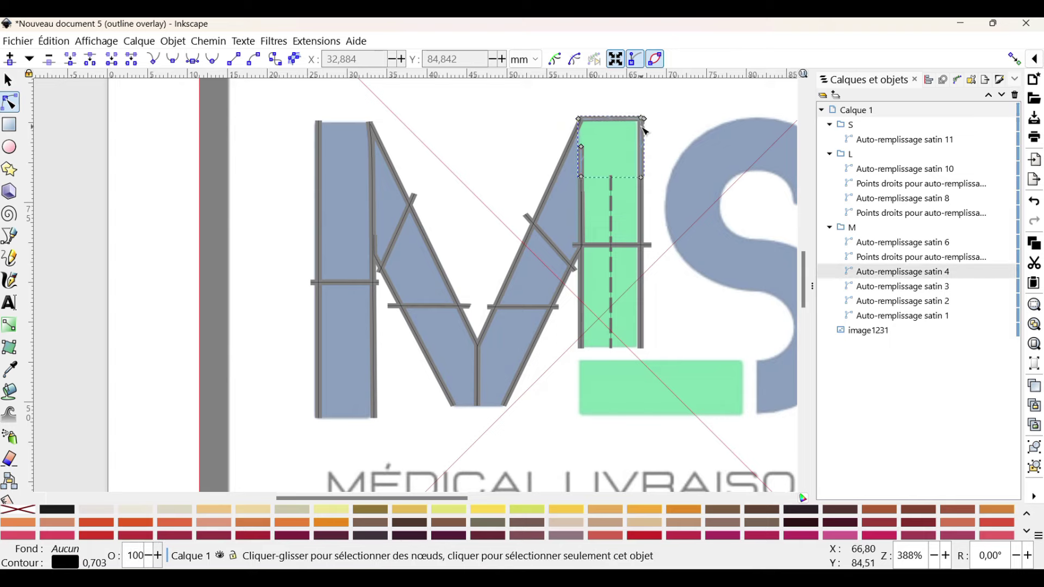
Delete Auto-remplissage satin 4, the small satin piece capping the M's right stem.
{"action": "scroll", "coordinate": [635, 196], "scroll_direction": "up", "scroll_amount": 2}
{"action": "scroll", "coordinate": [635, 195], "scroll_direction": "down", "scroll_amount": 1}
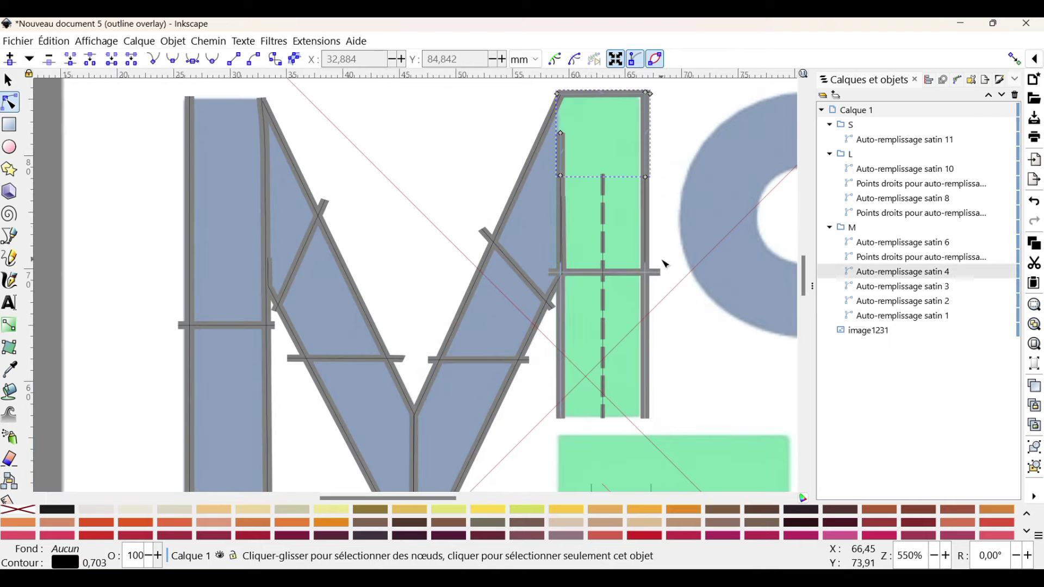
{"action": "scroll", "coordinate": [659, 263], "scroll_direction": "up", "scroll_amount": 4}
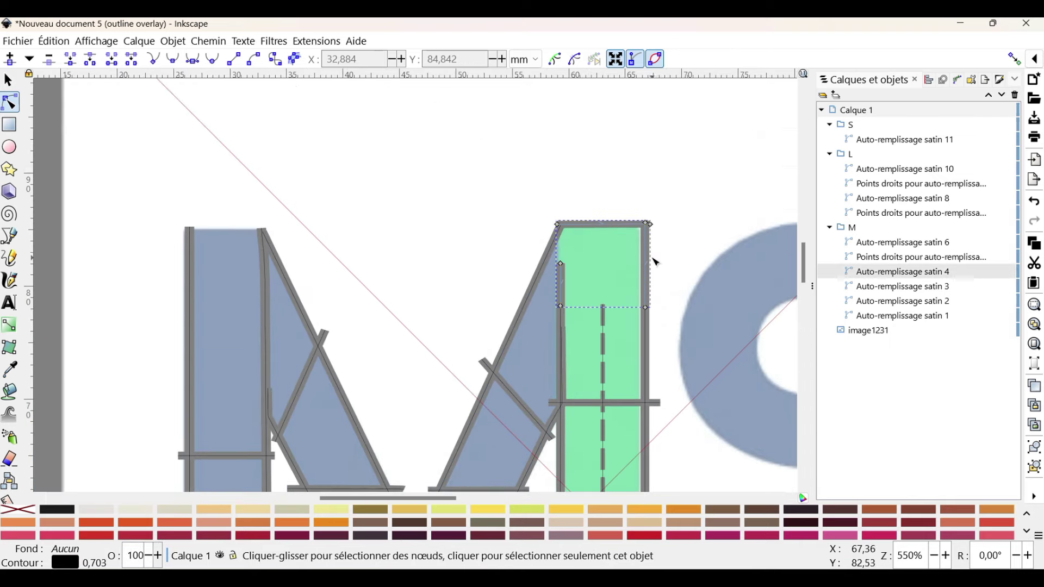
{"action": "right_click", "coordinate": [919, 276]}
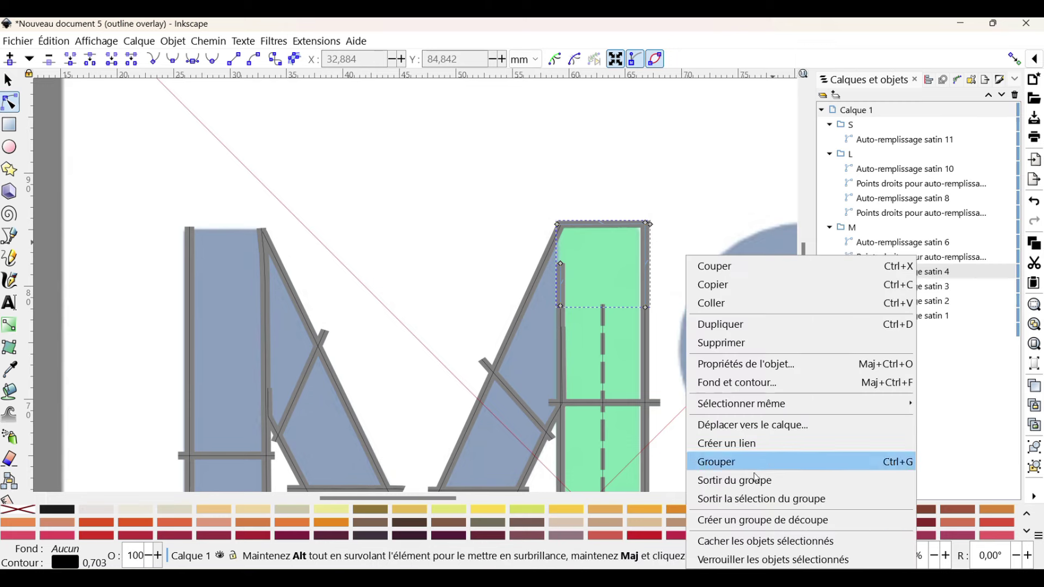
{"action": "left_click", "coordinate": [755, 343]}
Extend both rails of the right stem, Auto-remplissage satin 6, to the logo's top edge at about Y 85.5 mm.
{"action": "left_click", "coordinate": [646, 338]}
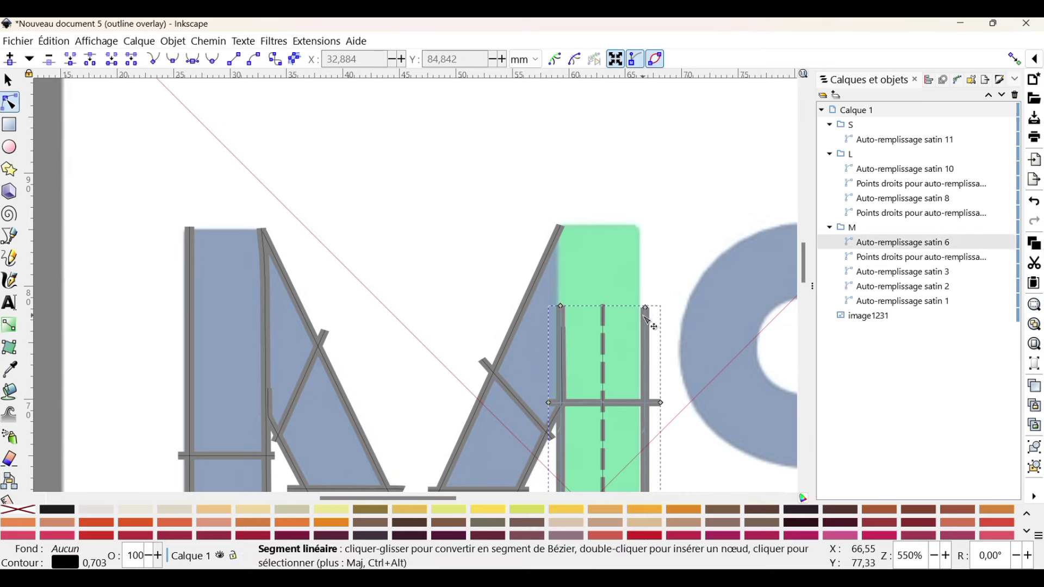
{"action": "left_click_drag", "start_coordinate": [645, 309], "coordinate": [642, 224]}
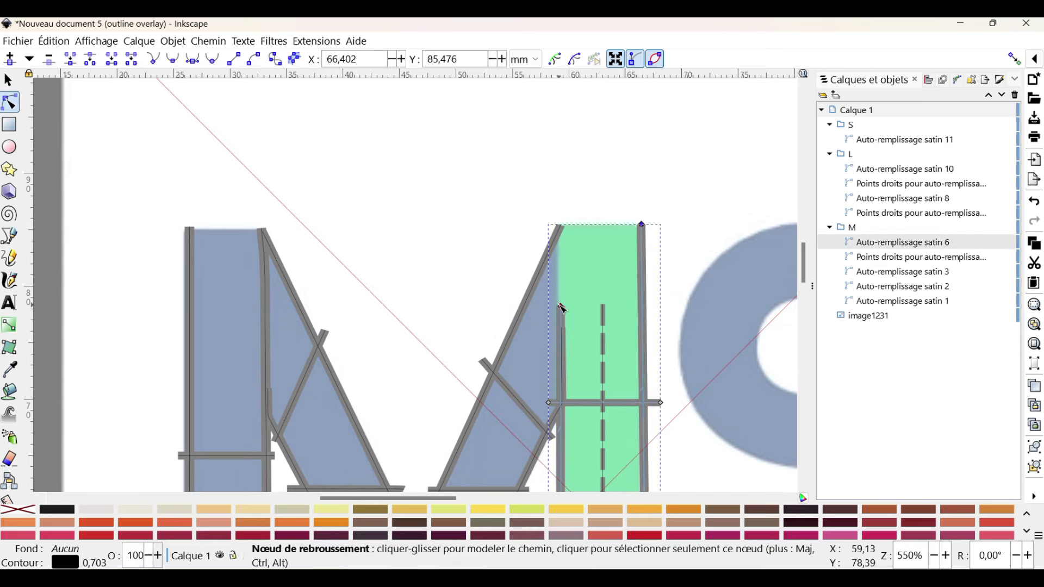
{"action": "left_click_drag", "start_coordinate": [561, 307], "coordinate": [561, 224]}
Simplify the right stem's central running-stitch path and extend its top node to about X 62.7, Y 85.3 mm.
{"action": "left_click", "coordinate": [602, 311]}
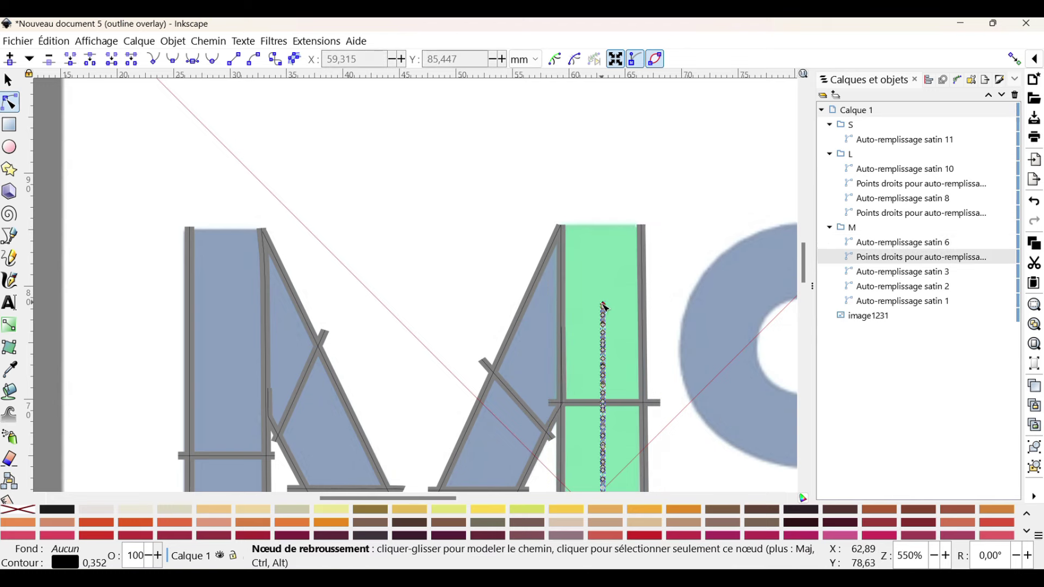
{"action": "key", "text": "ctrl+l"}
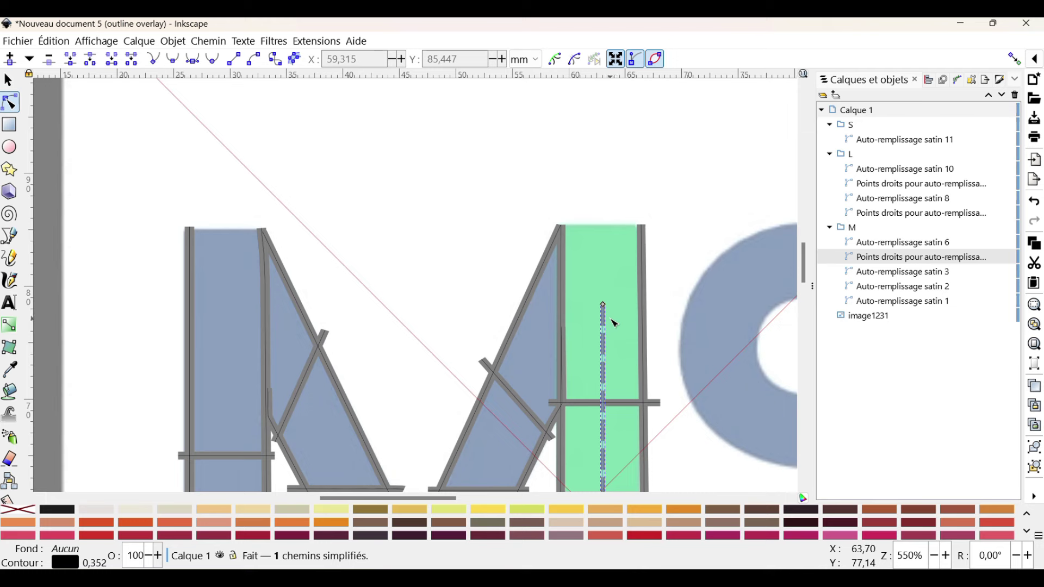
{"action": "left_click_drag", "start_coordinate": [605, 304], "coordinate": [602, 226]}
{"action": "scroll", "coordinate": [709, 381], "scroll_direction": "down", "scroll_amount": 2}
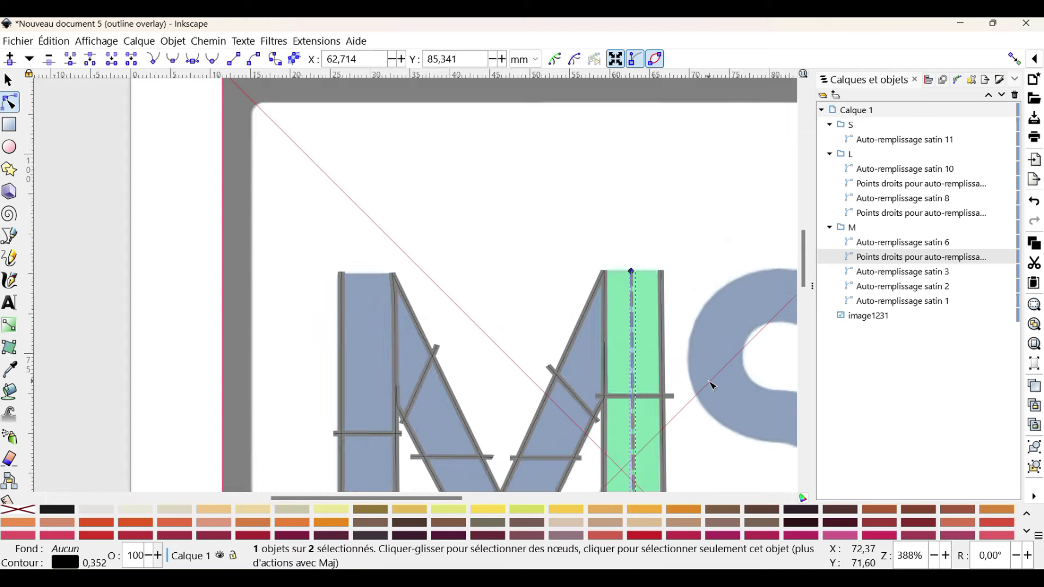
{"action": "scroll", "coordinate": [711, 388], "scroll_direction": "down", "scroll_amount": 2}
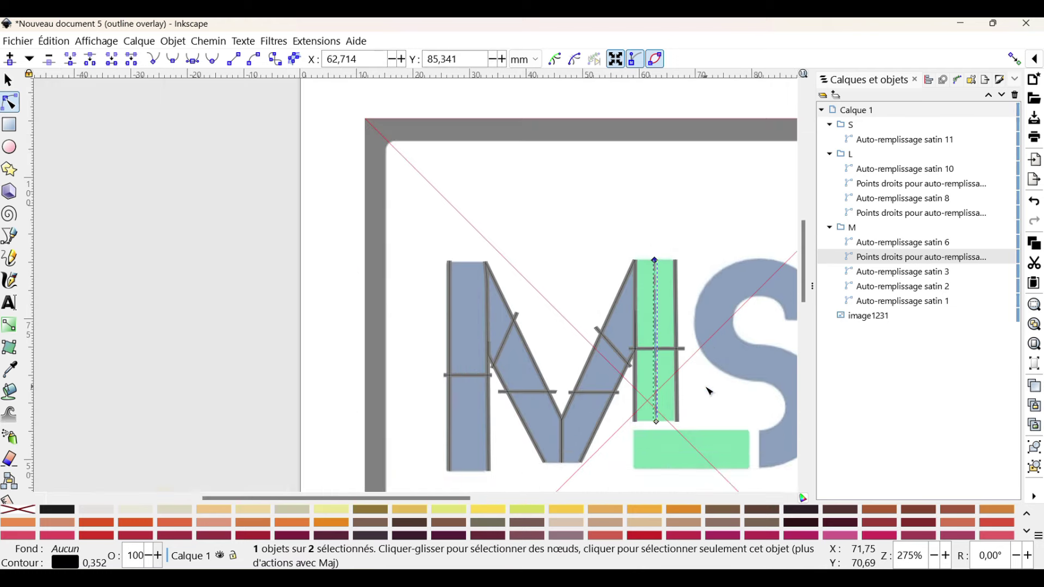
{"action": "left_click", "coordinate": [857, 229]}
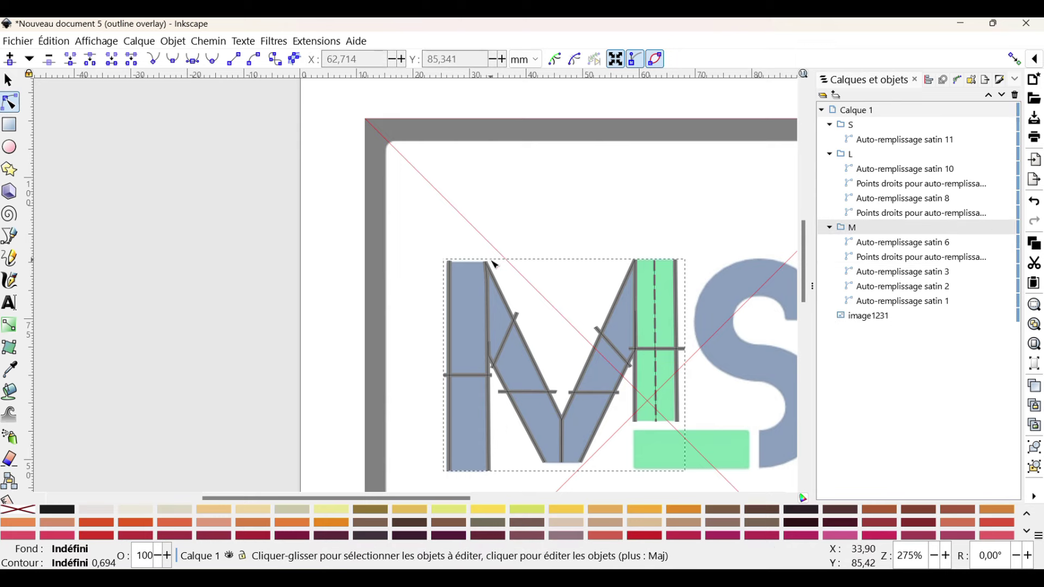
{"action": "right_click", "coordinate": [496, 282]}
{"action": "key", "text": "Escape"}
{"action": "right_click", "coordinate": [490, 280]}
{"action": "left_click", "coordinate": [387, 375]}
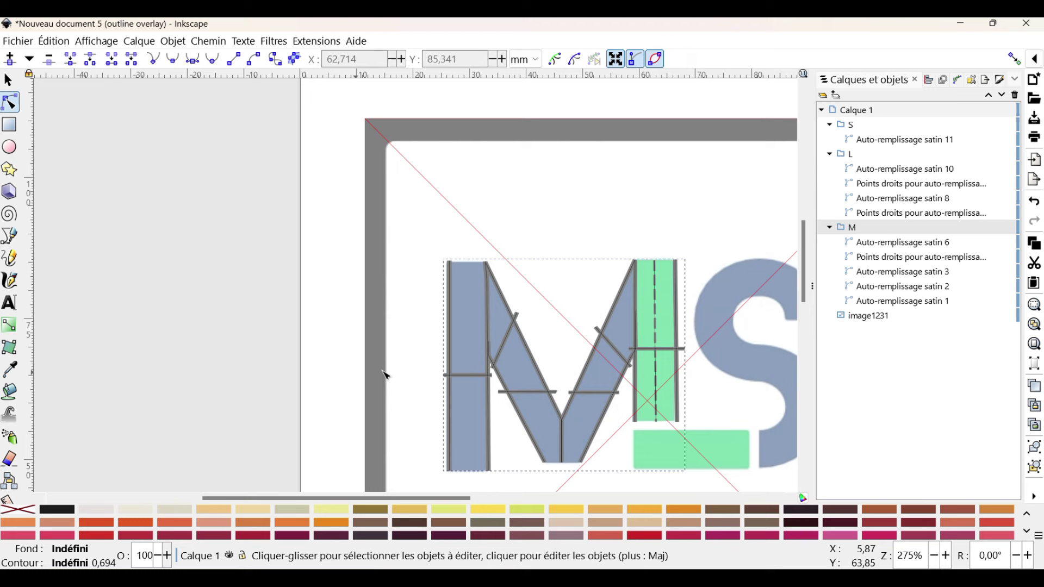
Set the stroke of the M's left stem, Auto-remplissage satin 1, to a greyish-blue thread colour from the palette.
{"action": "left_click", "coordinate": [448, 381]}
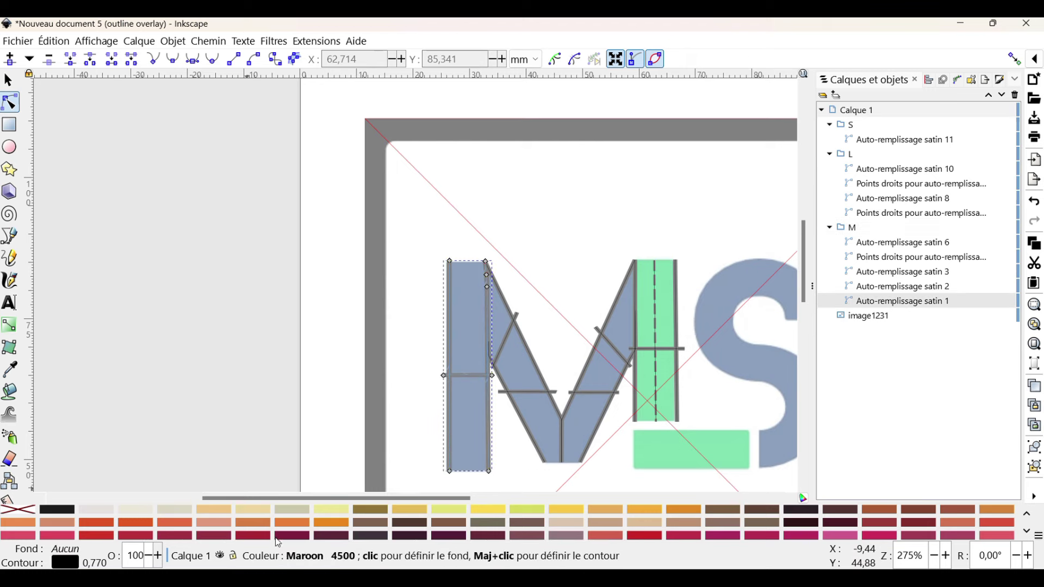
{"action": "scroll", "coordinate": [278, 538], "scroll_direction": "down", "scroll_amount": 3}
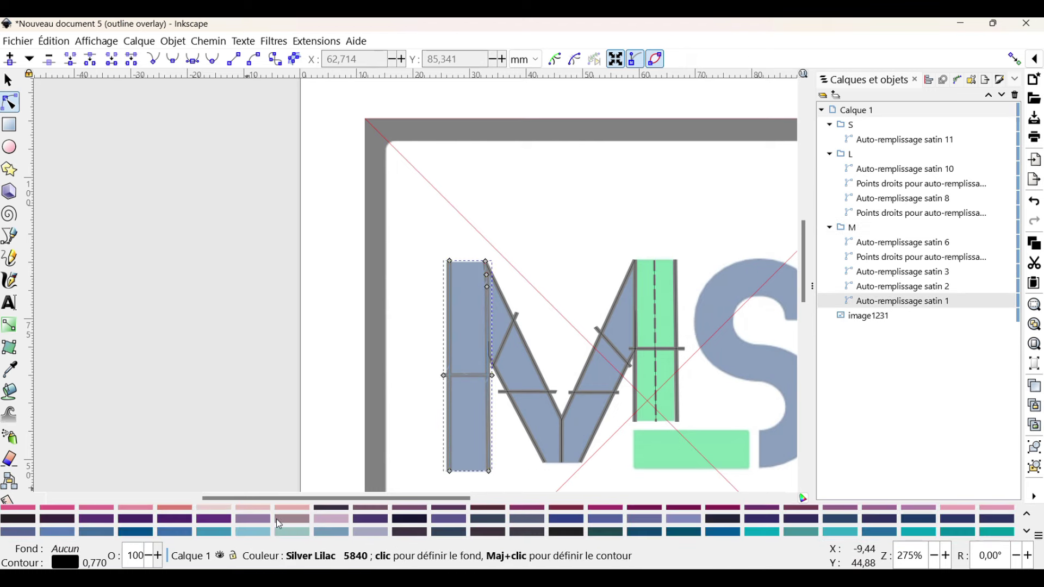
{"action": "right_click", "coordinate": [61, 534]}
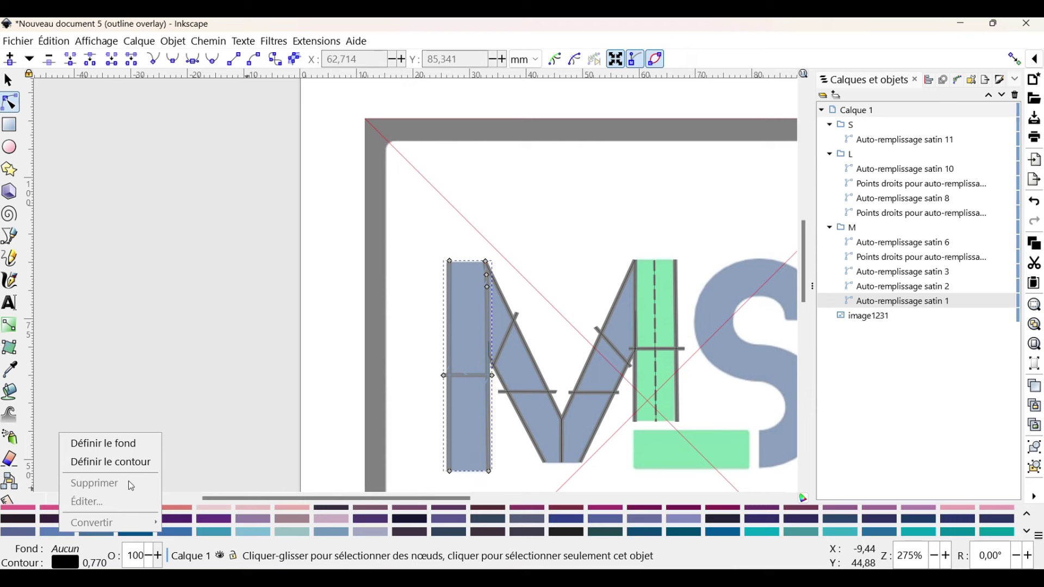
{"action": "left_click", "coordinate": [109, 462]}
Set the stroke of the M's two diagonals, Auto-remplissage satin 2 and 3, to the left stem's greyish-blue thread colour.
{"action": "left_click", "coordinate": [538, 365]}
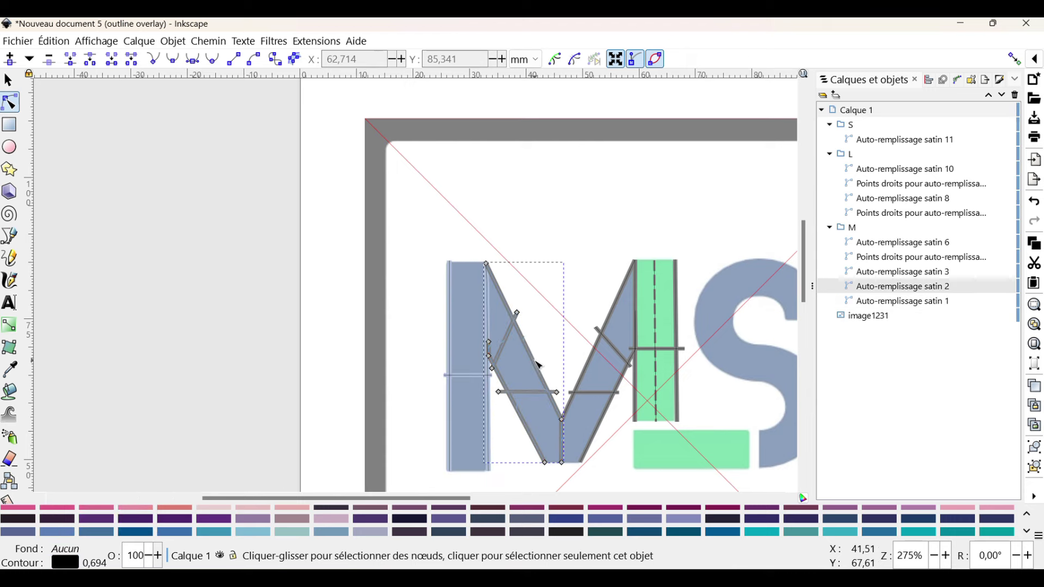
{"action": "right_click", "coordinate": [58, 533]}
{"action": "left_click", "coordinate": [117, 466]}
{"action": "left_click", "coordinate": [582, 424]}
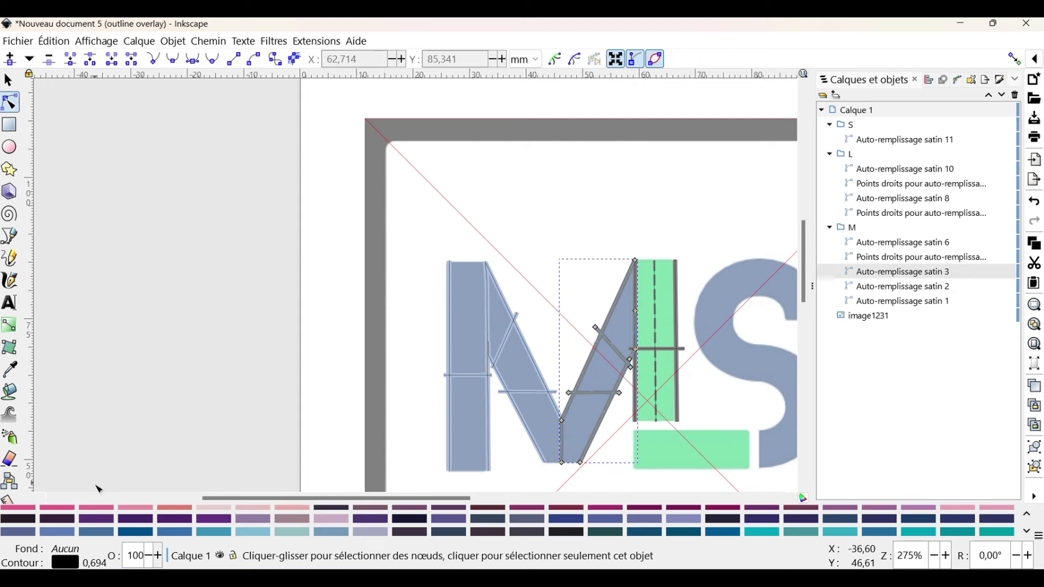
{"action": "right_click", "coordinate": [66, 533]}
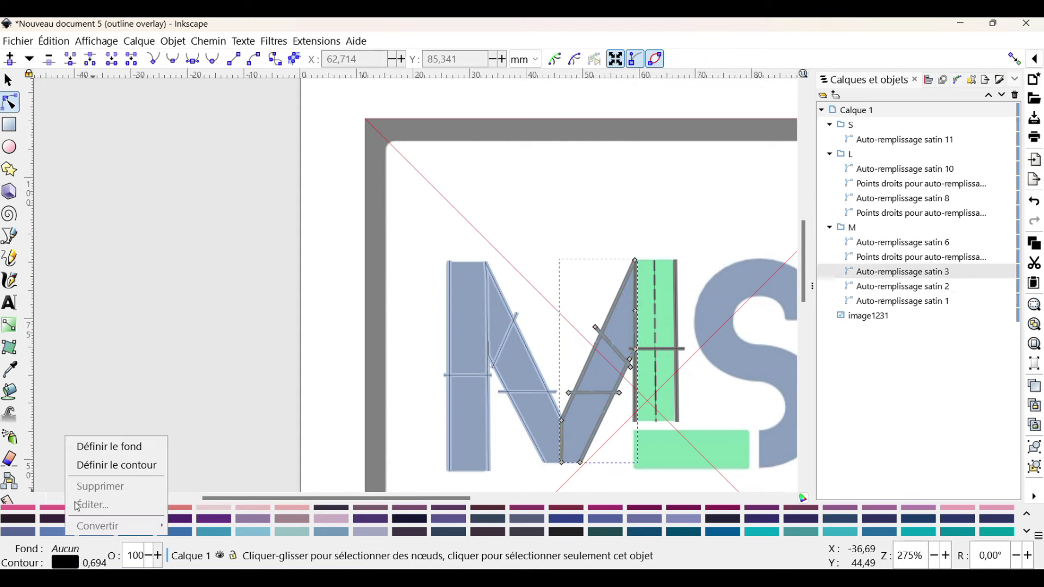
{"action": "left_click", "coordinate": [109, 466]}
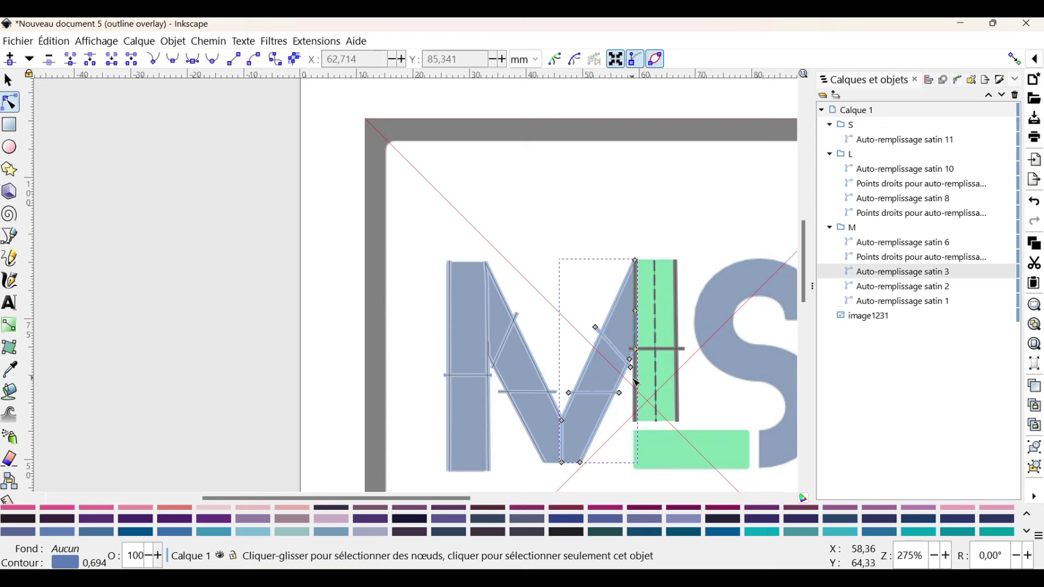
Set the stroke of the M's right stem, Auto-remplissage satin 6, to a green thread colour matching the logo.
{"action": "left_click", "coordinate": [642, 380]}
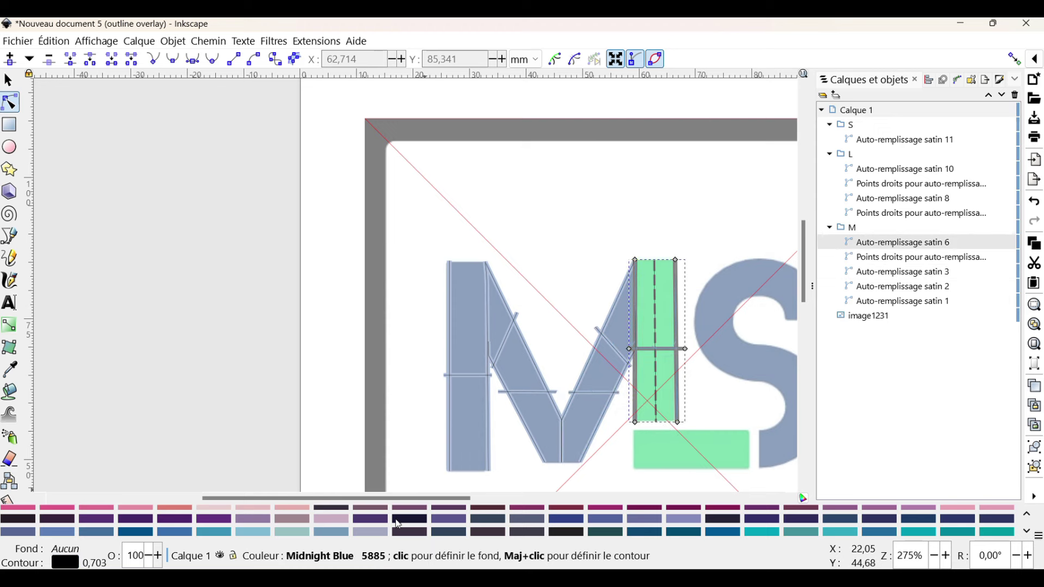
{"action": "scroll", "coordinate": [398, 525], "scroll_direction": "down", "scroll_amount": 1}
{"action": "right_click", "coordinate": [92, 533]}
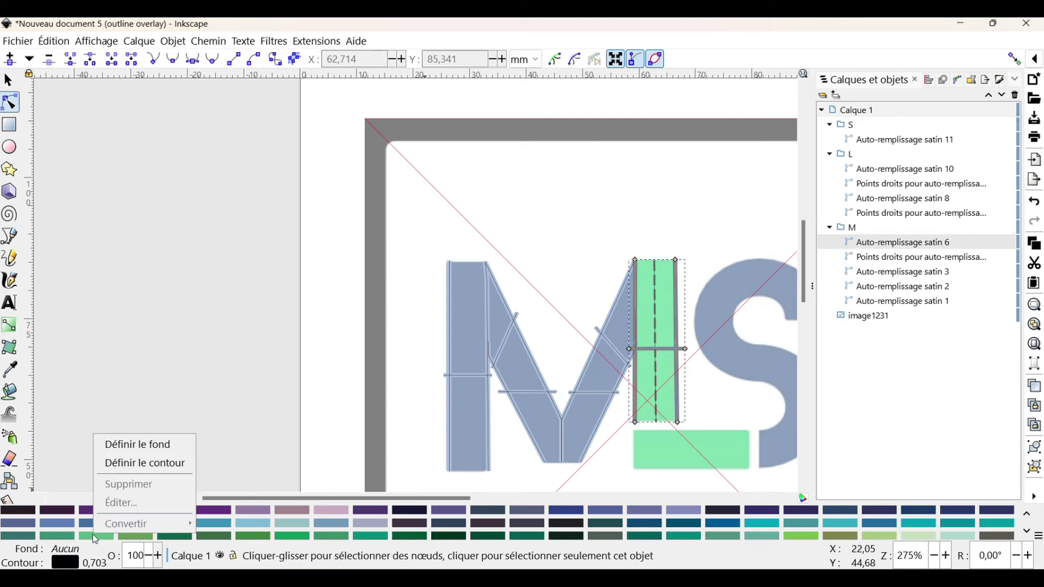
{"action": "left_click", "coordinate": [136, 463]}
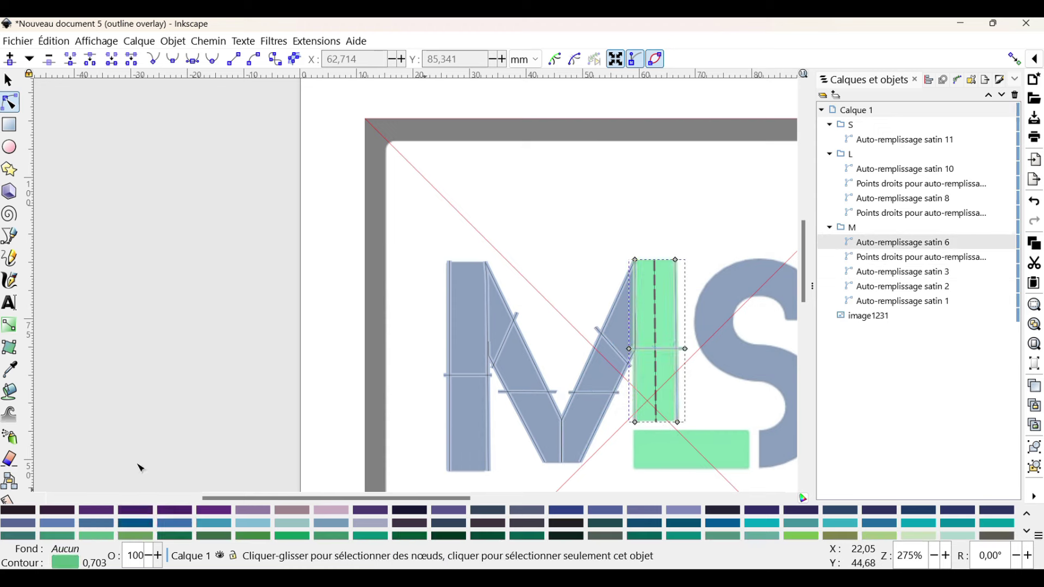
Preview the stitches of the whole M group in the Ink/Stitch embroidery parameters and apply the current settings.
{"action": "left_click", "coordinate": [851, 228]}
{"action": "left_click", "coordinate": [317, 41]}
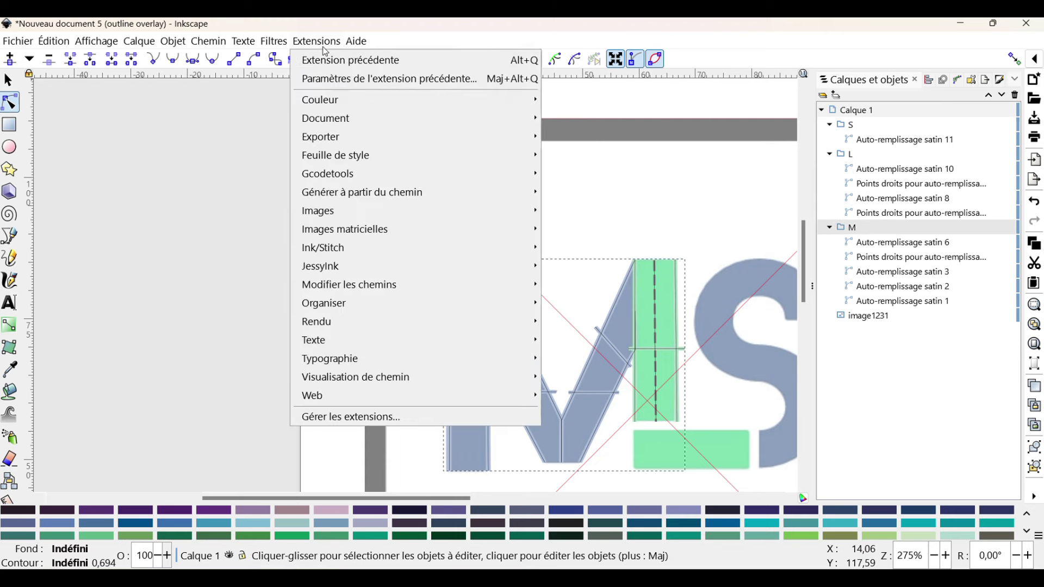
{"action": "mouse_move", "coordinate": [351, 247]}
{"action": "left_click", "coordinate": [637, 431]}
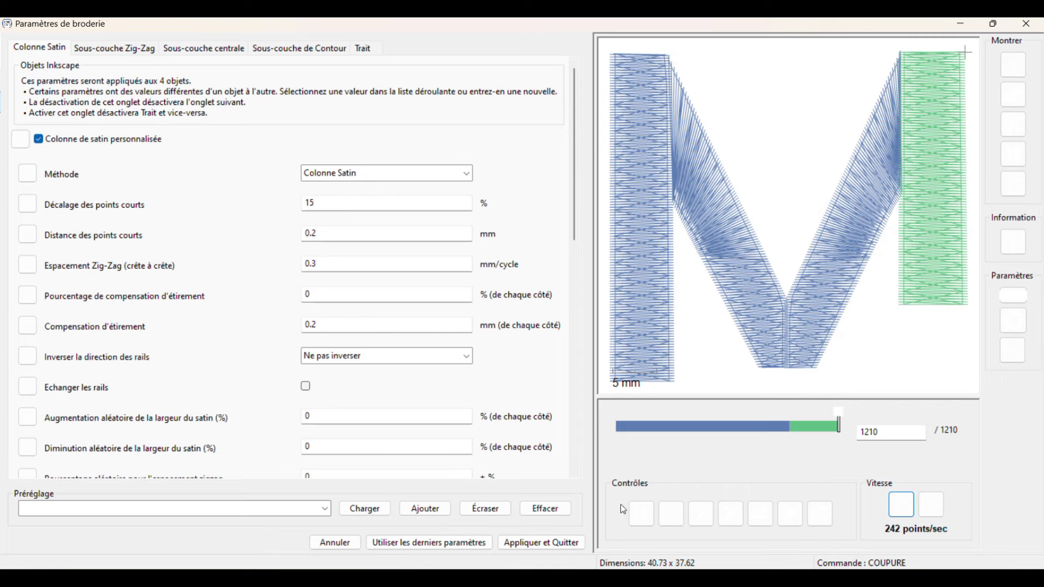
{"action": "left_click", "coordinate": [565, 545]}
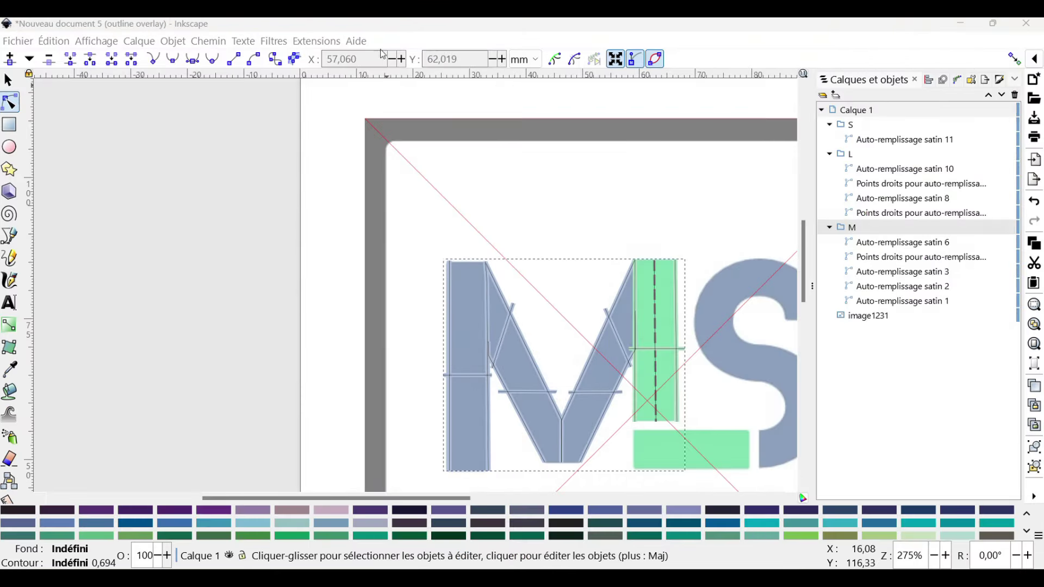
Adjust the upper rungs of the M's two diagonals, recheck group M's stitches in the embroidery parameters, and apply.
{"action": "left_click", "coordinate": [514, 305]}
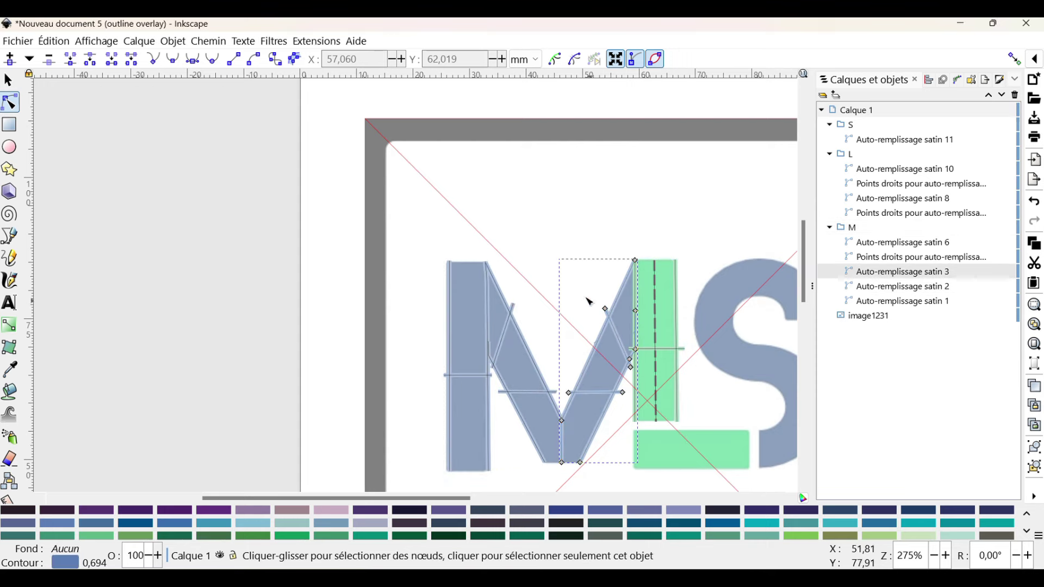
{"action": "left_click", "coordinate": [861, 229]}
{"action": "left_click", "coordinate": [313, 41]}
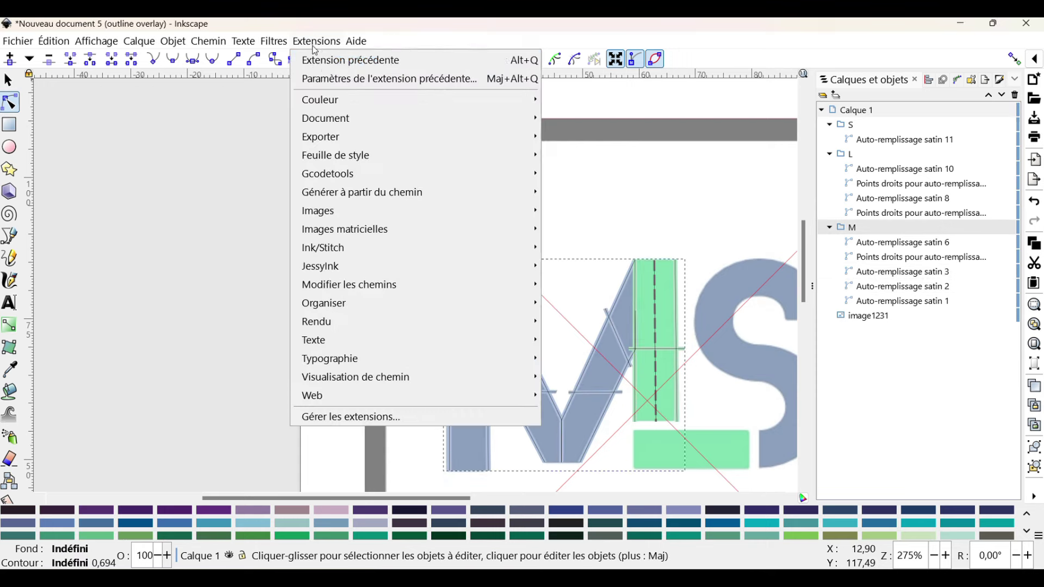
{"action": "mouse_move", "coordinate": [344, 249]}
{"action": "left_click", "coordinate": [583, 432]}
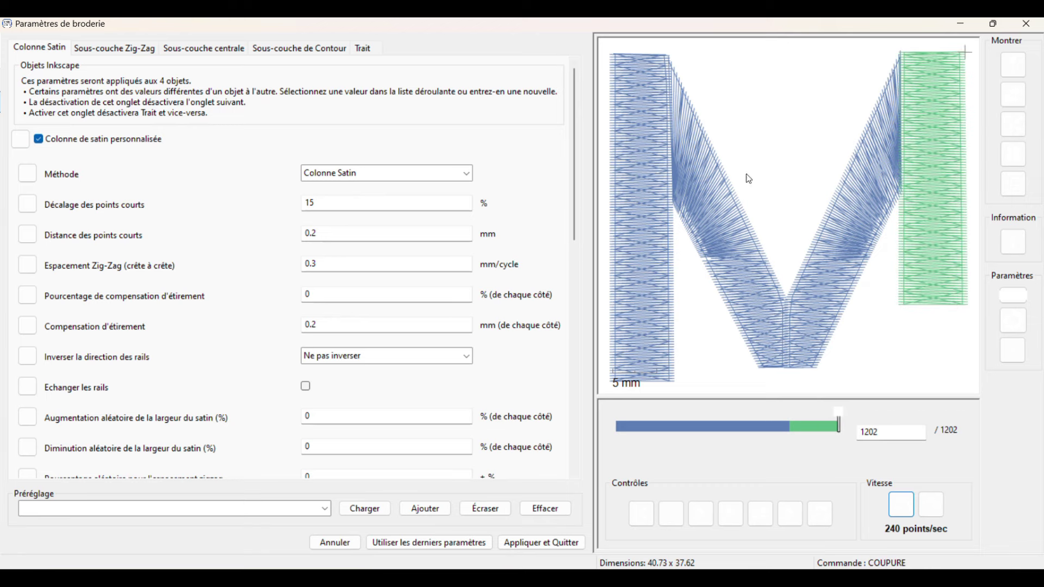
{"action": "left_click", "coordinate": [542, 544]}
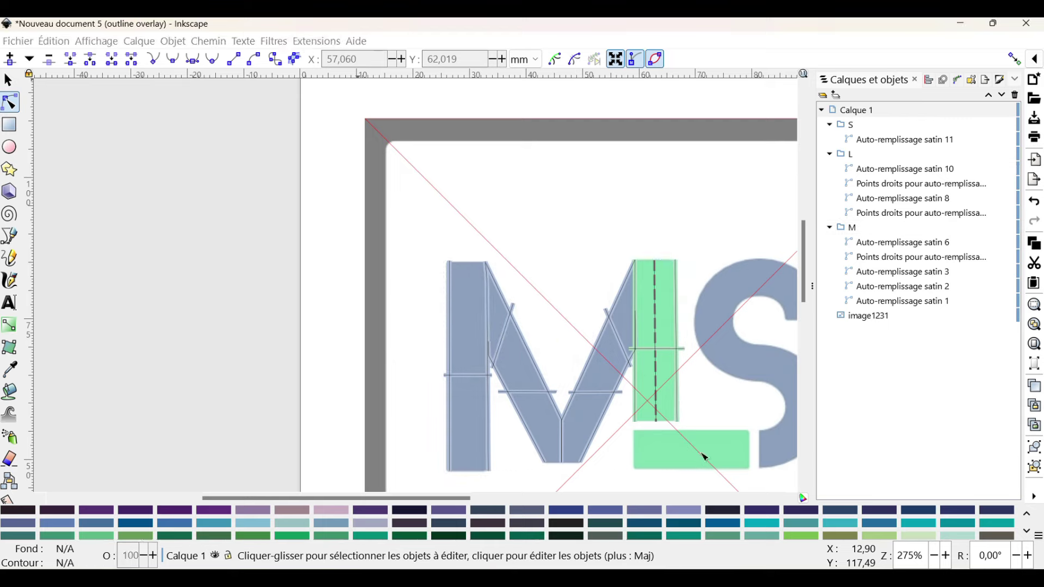
Move Auto-remplissage satin 10 and its running-stitch path from group L onto the logo's green bar at about X 58.9, Y 49.7 mm.
{"action": "left_click_drag", "start_coordinate": [457, 498], "coordinate": [601, 502]}
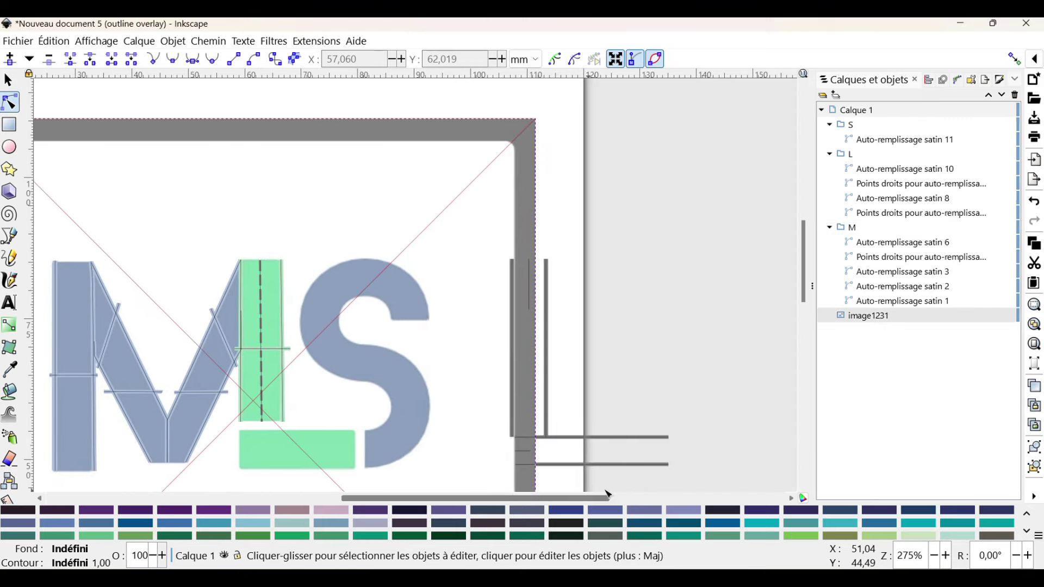
{"action": "left_click", "coordinate": [855, 157]}
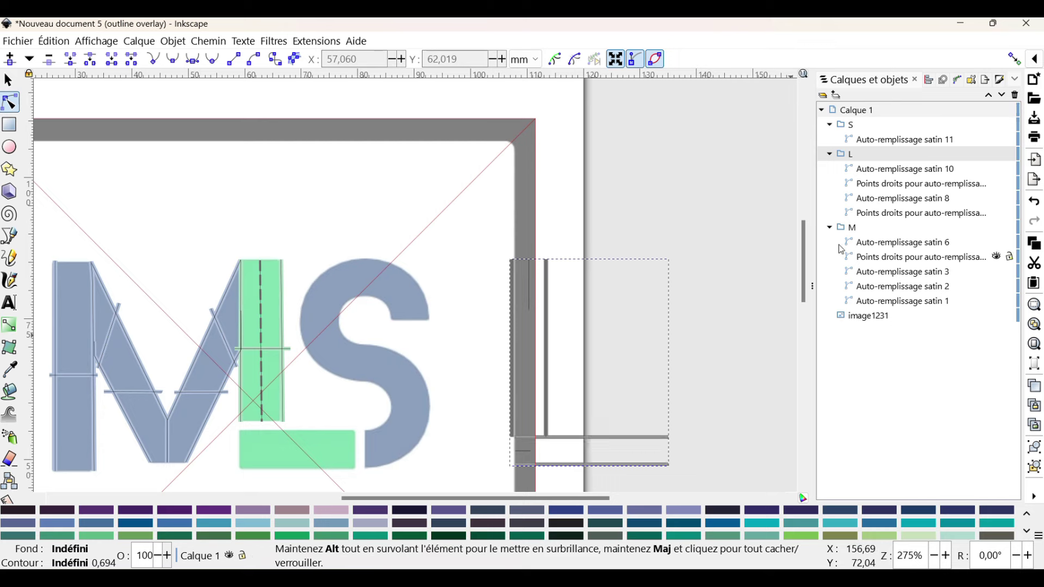
{"action": "left_click", "coordinate": [903, 169]}
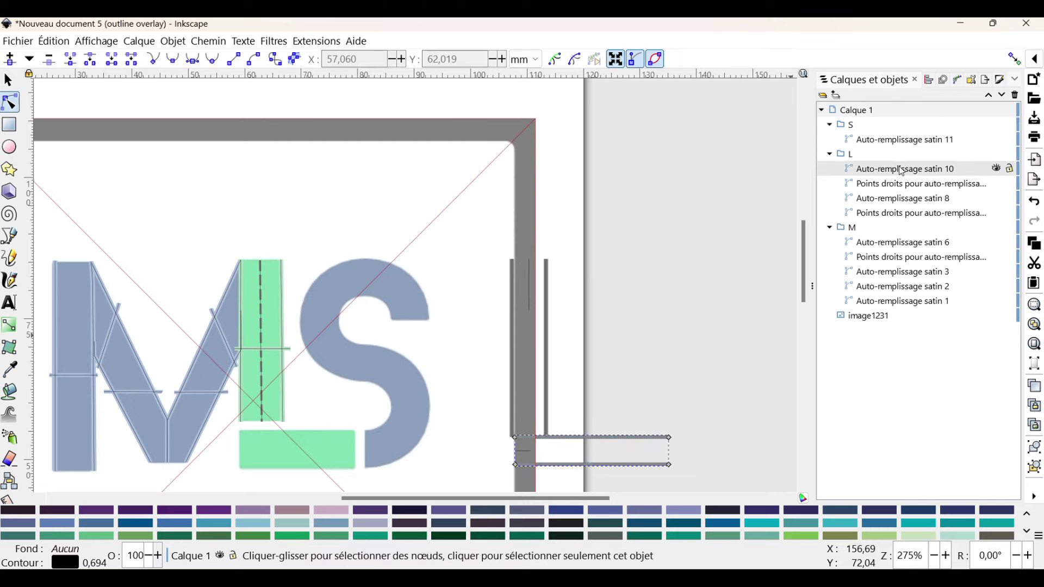
{"action": "left_click", "coordinate": [902, 186]}
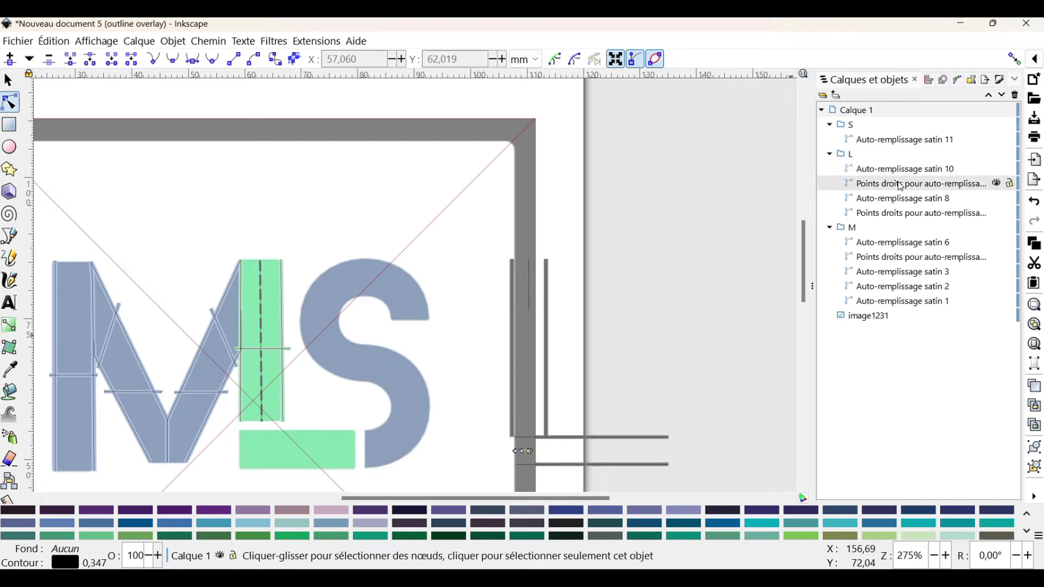
{"action": "left_click", "coordinate": [901, 170], "text": "shift"}
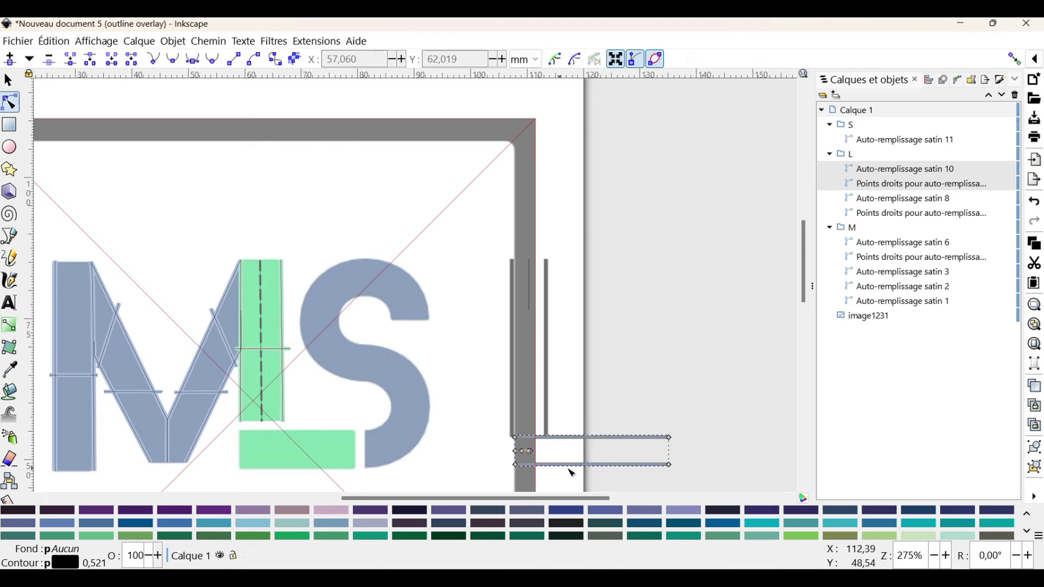
{"action": "left_click_drag", "start_coordinate": [594, 438], "coordinate": [567, 443]}
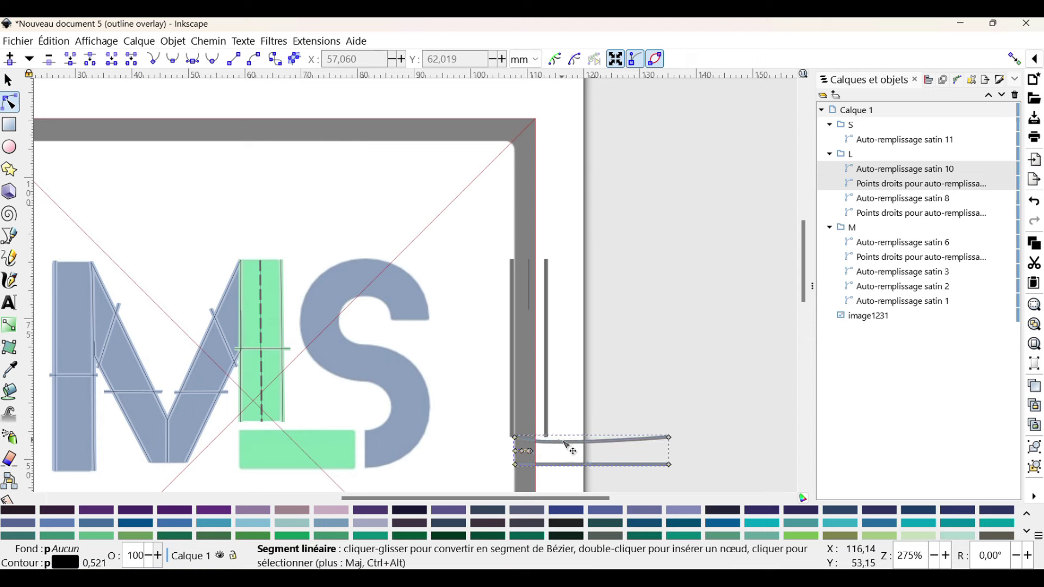
{"action": "key", "text": "ctrl+z"}
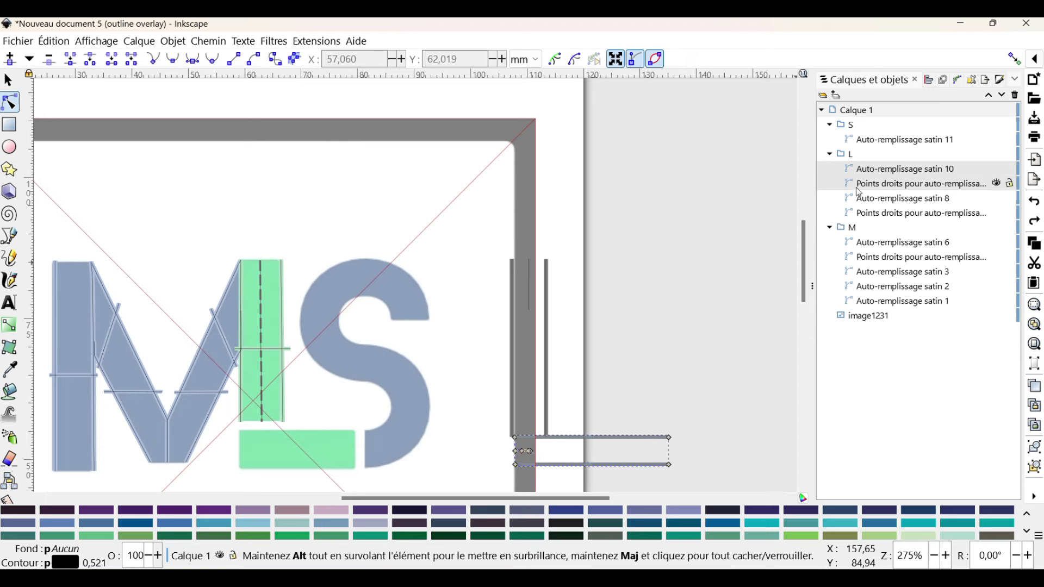
{"action": "left_click", "coordinate": [9, 86]}
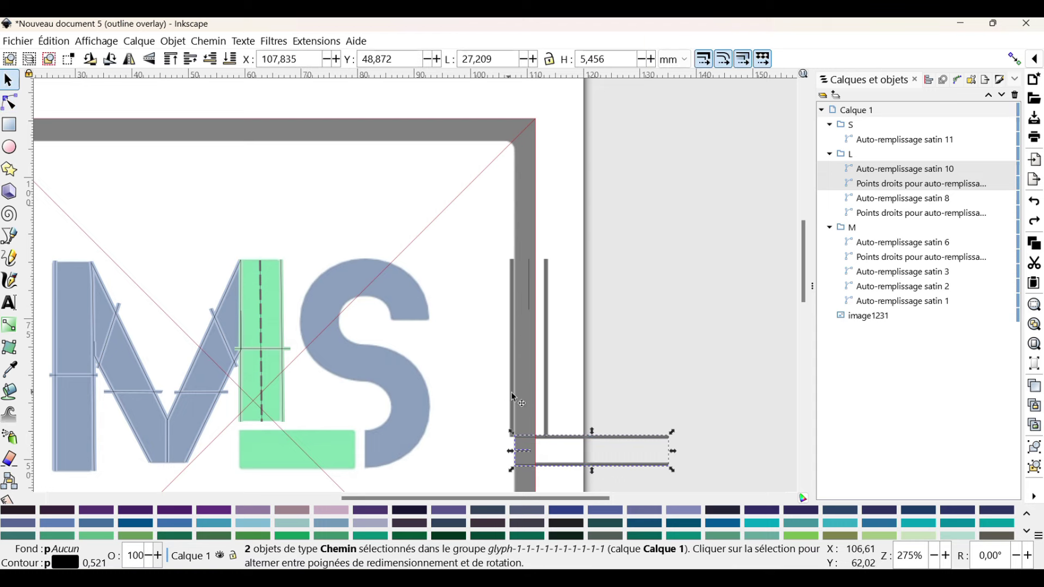
{"action": "left_click_drag", "start_coordinate": [562, 442], "coordinate": [281, 437]}
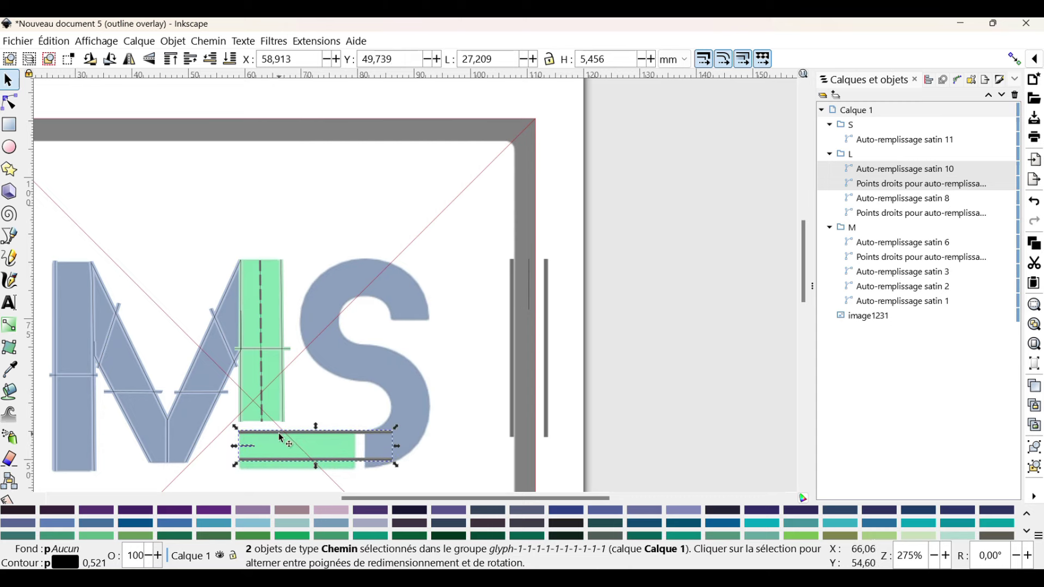
Resize the L's horizontal bar pieces to about 20.7 × 6.8 mm to fit the logo and set their stroke to the green thread colour.
{"action": "left_click_drag", "start_coordinate": [399, 452], "coordinate": [360, 444]}
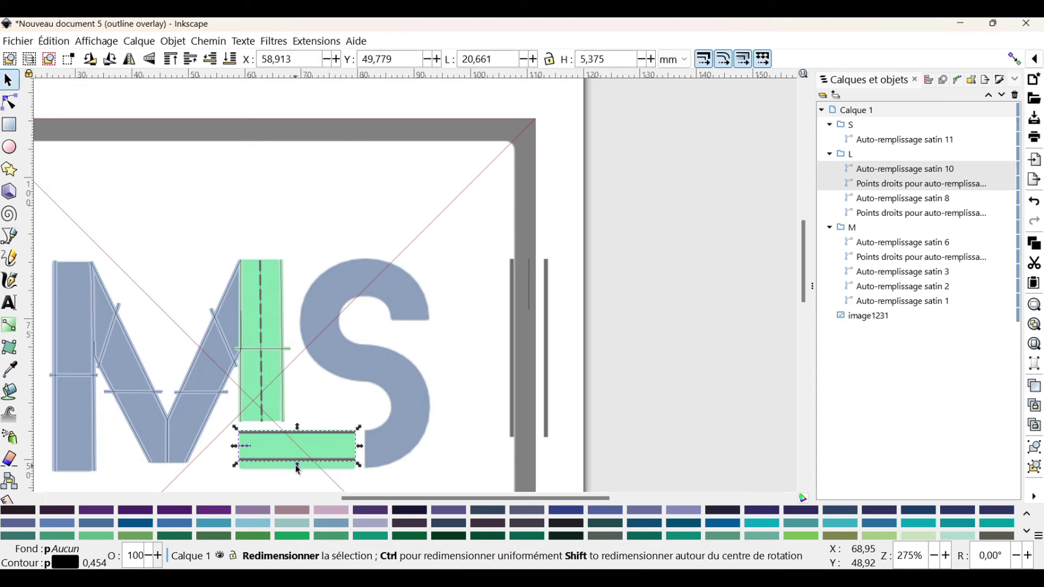
{"action": "left_click_drag", "start_coordinate": [296, 465], "coordinate": [296, 474]}
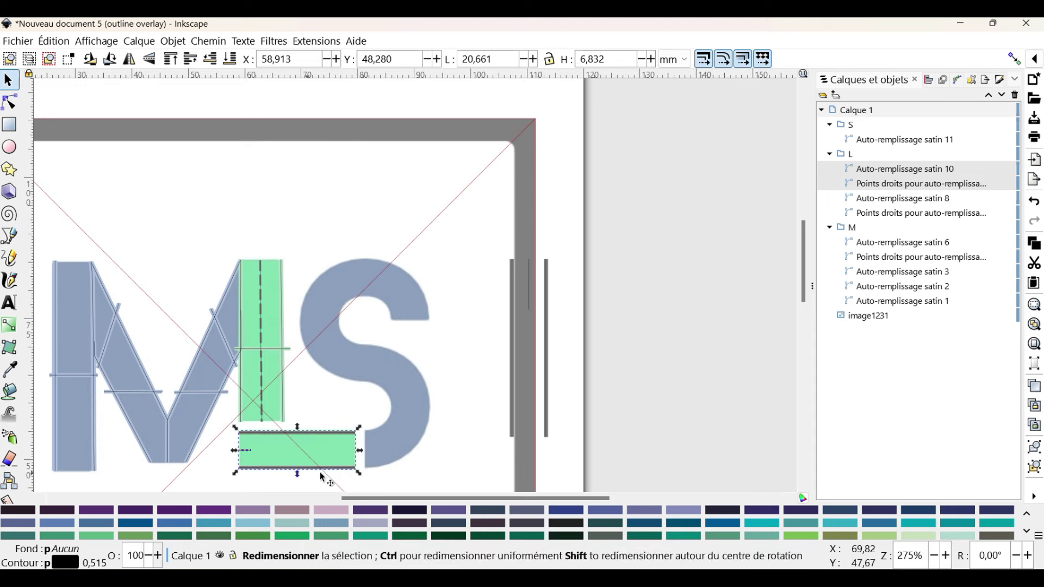
{"action": "right_click", "coordinate": [102, 537]}
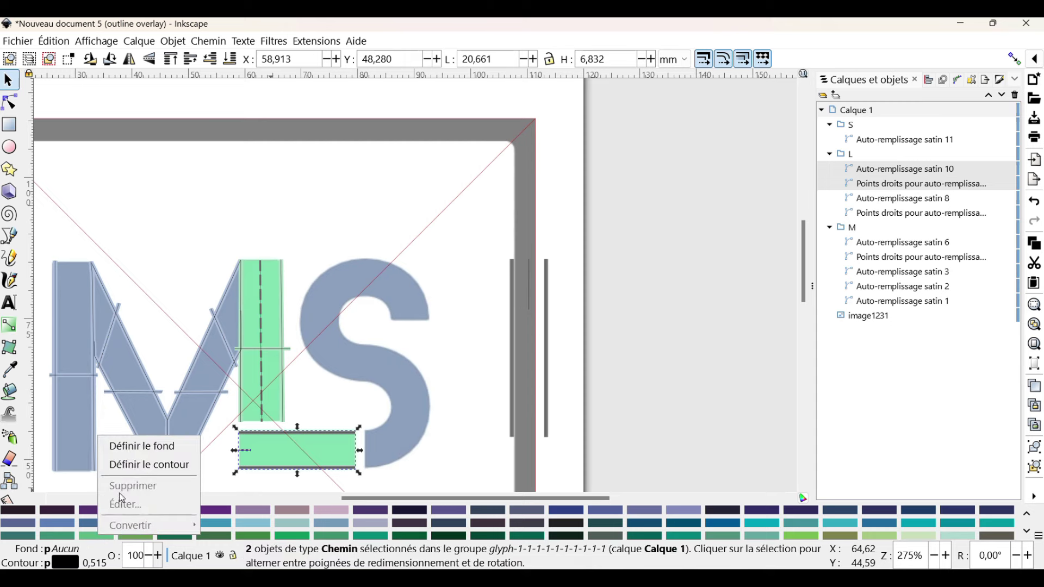
{"action": "left_click", "coordinate": [149, 465]}
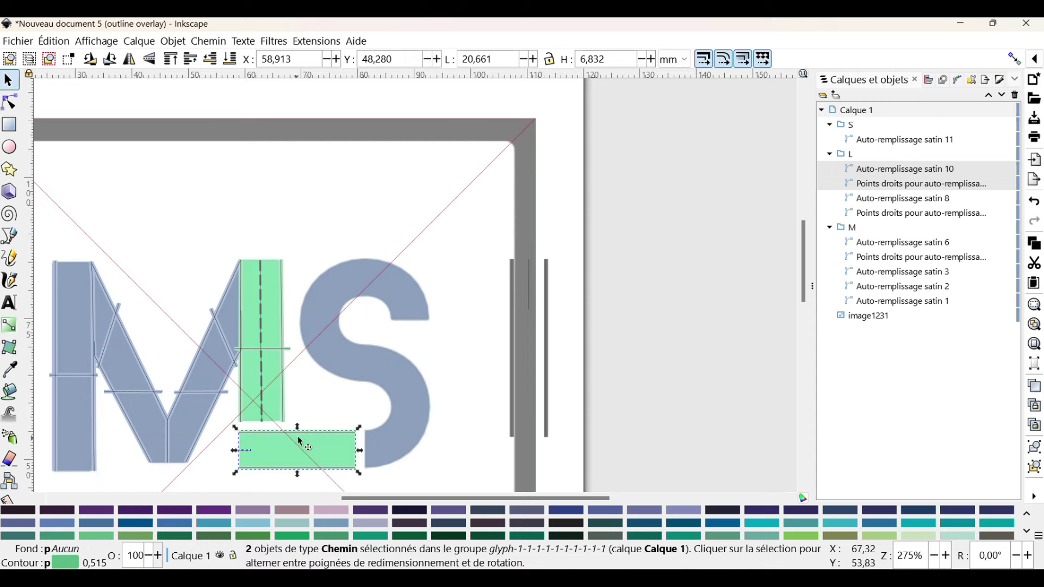
Delete the L's vertical stem, Auto-remplissage satin 8, together with its running-stitch path.
{"action": "left_click", "coordinate": [886, 200]}
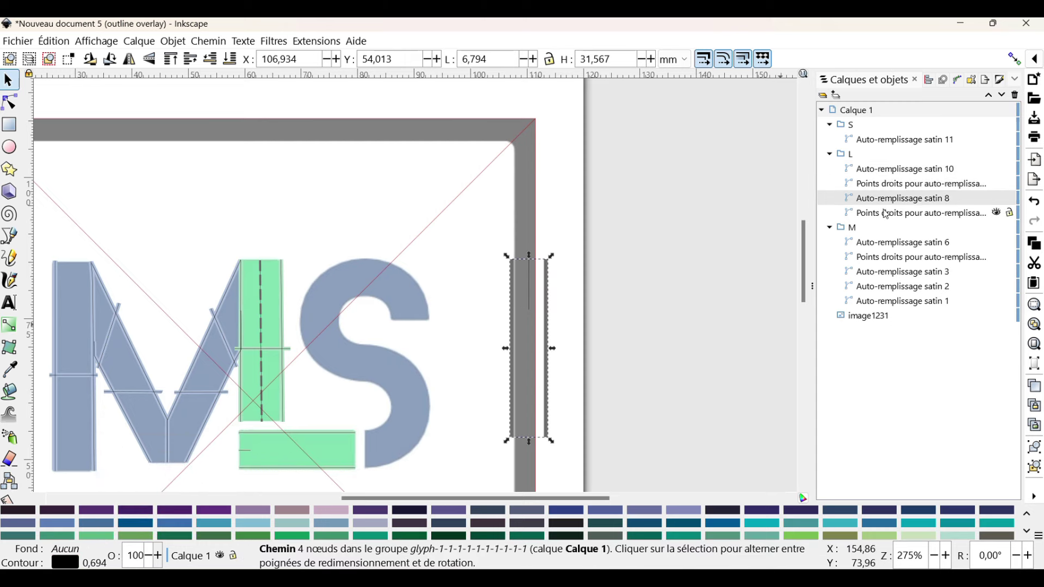
{"action": "left_click", "coordinate": [887, 213], "text": "shift"}
{"action": "right_click", "coordinate": [887, 213]}
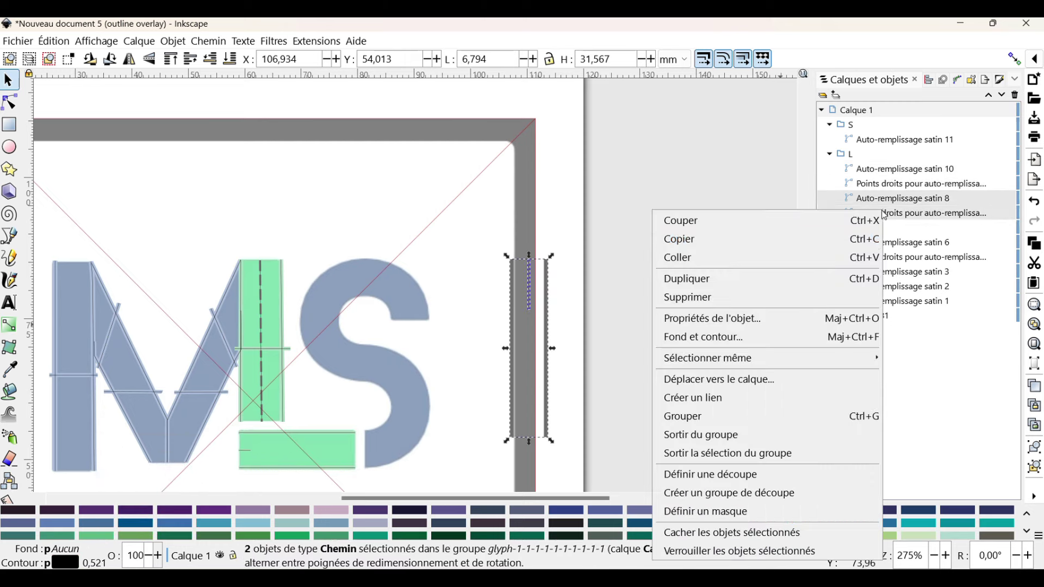
{"action": "left_click", "coordinate": [732, 295]}
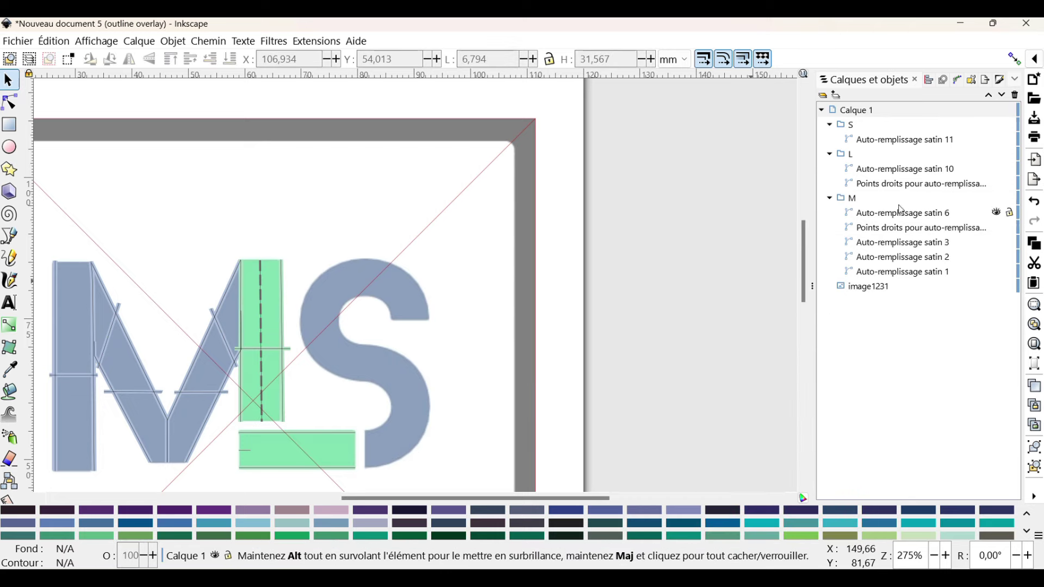
Move the S satin column, Auto-remplissage satin 11, over the logo's S at about X 69.3, Y 46.5 mm and simplify its path.
{"action": "left_click", "coordinate": [855, 161]}
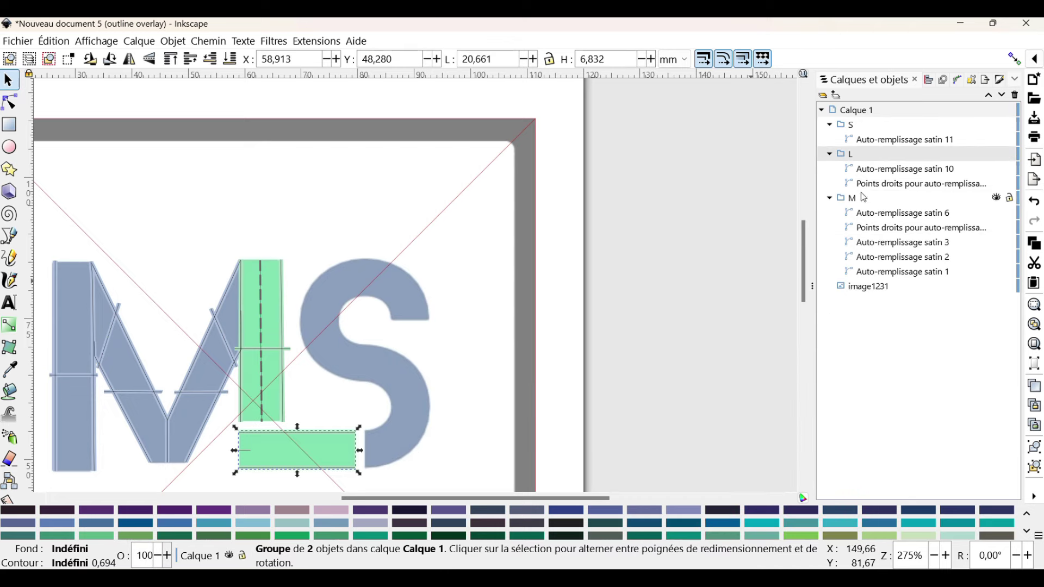
{"action": "left_click", "coordinate": [863, 143]}
{"action": "scroll", "coordinate": [629, 234], "scroll_direction": "down", "scroll_amount": 2}
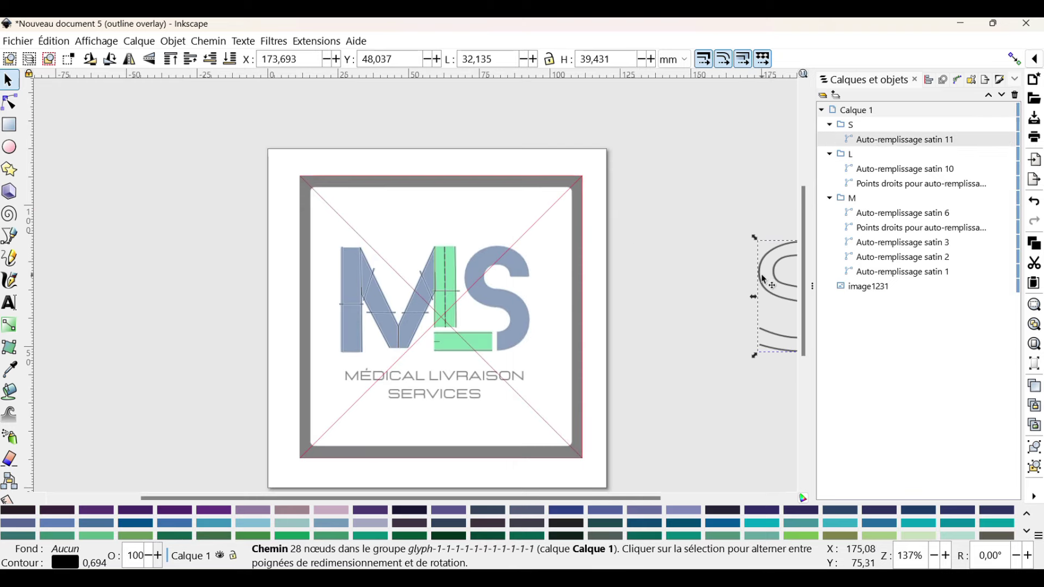
{"action": "left_click_drag", "start_coordinate": [764, 280], "coordinate": [467, 285]}
{"action": "scroll", "coordinate": [480, 293], "scroll_direction": "up", "scroll_amount": 3}
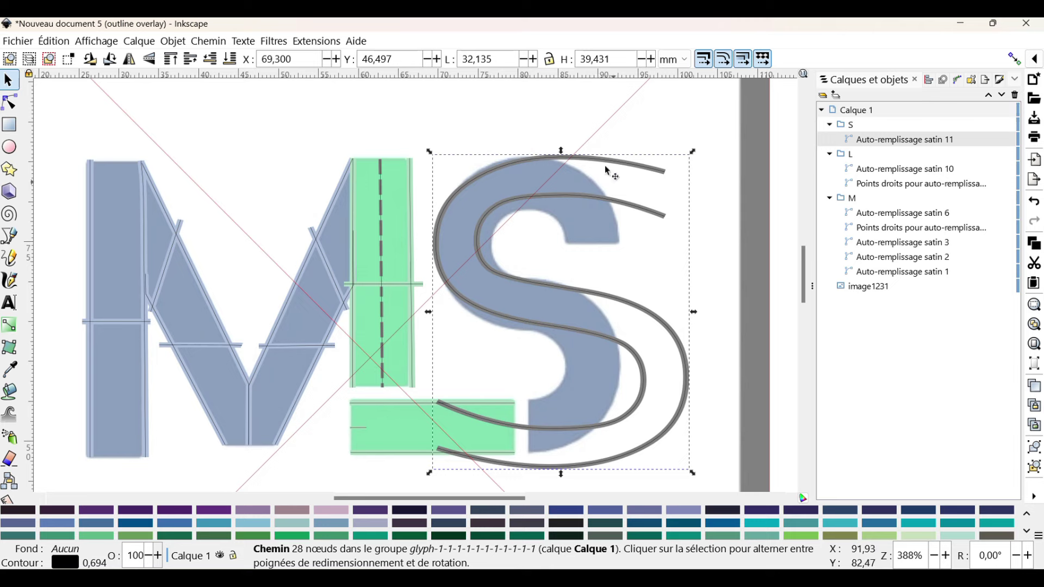
{"action": "left_click", "coordinate": [5, 104]}
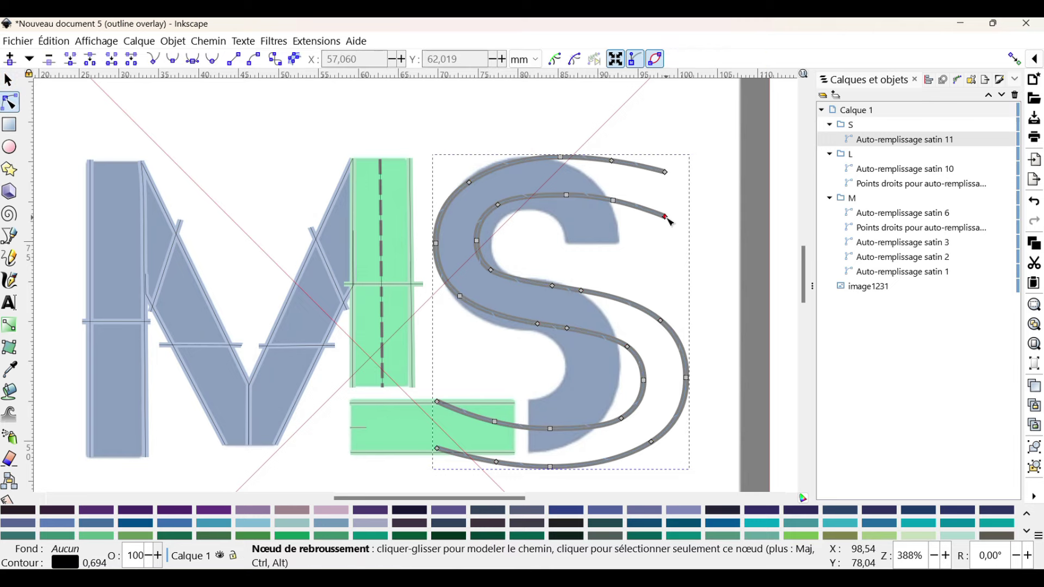
{"action": "key", "text": "ctrl+l"}
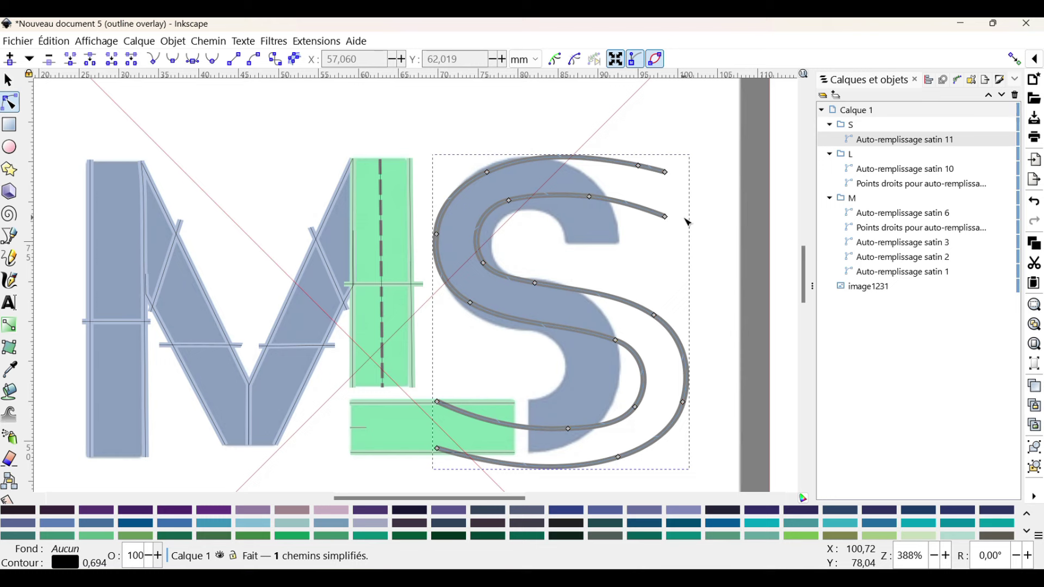
Reshape the S satin column's rails by moving the upper-curve, inner-bend and lower-curve nodes onto the outline of the logo's S.
{"action": "left_click_drag", "start_coordinate": [590, 198], "coordinate": [508, 217]}
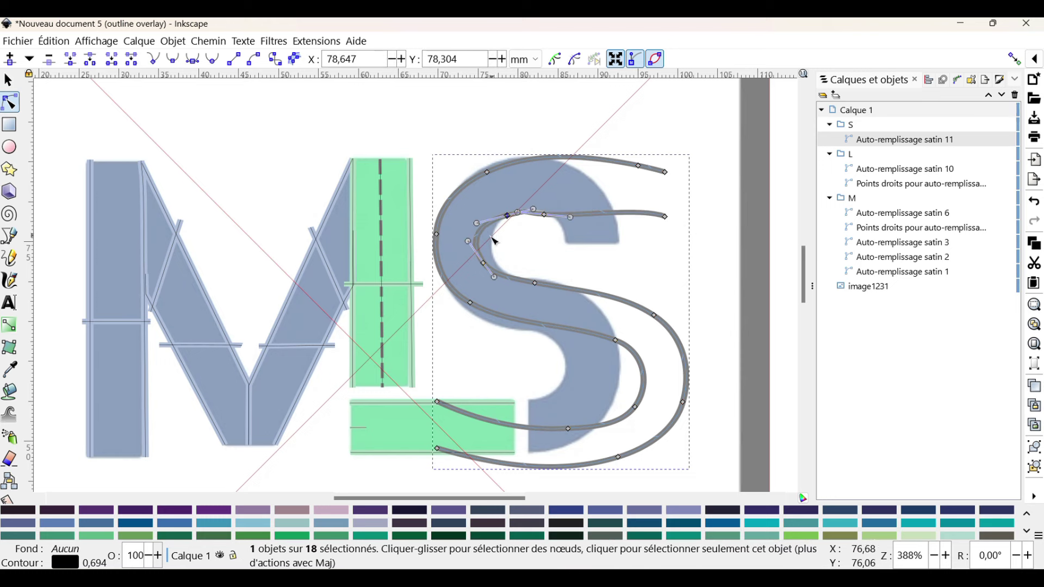
{"action": "left_click_drag", "start_coordinate": [484, 264], "coordinate": [494, 266]}
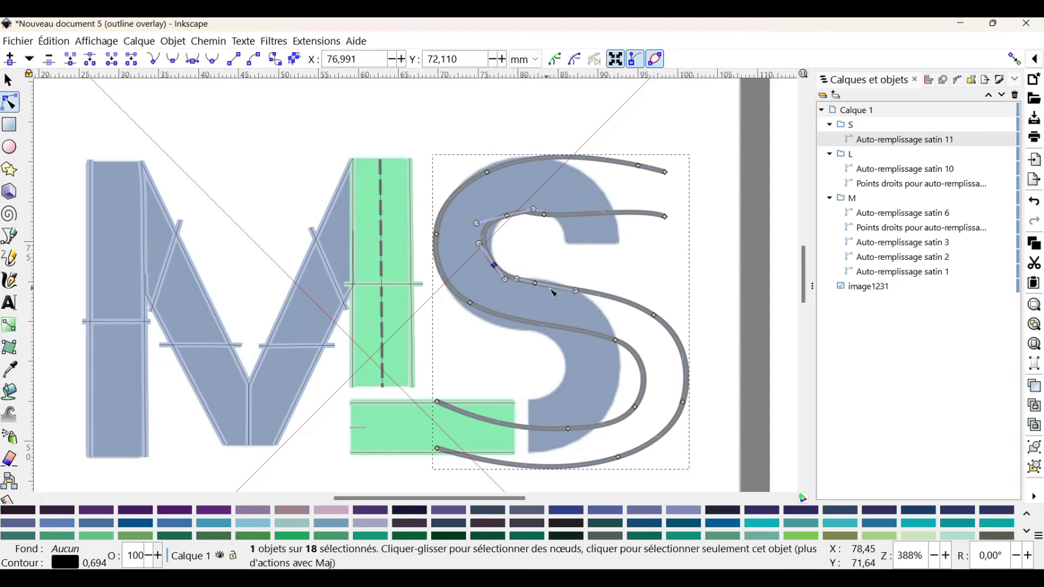
{"action": "double_click", "coordinate": [654, 317]}
{"action": "left_click_drag", "start_coordinate": [654, 317], "coordinate": [631, 318]}
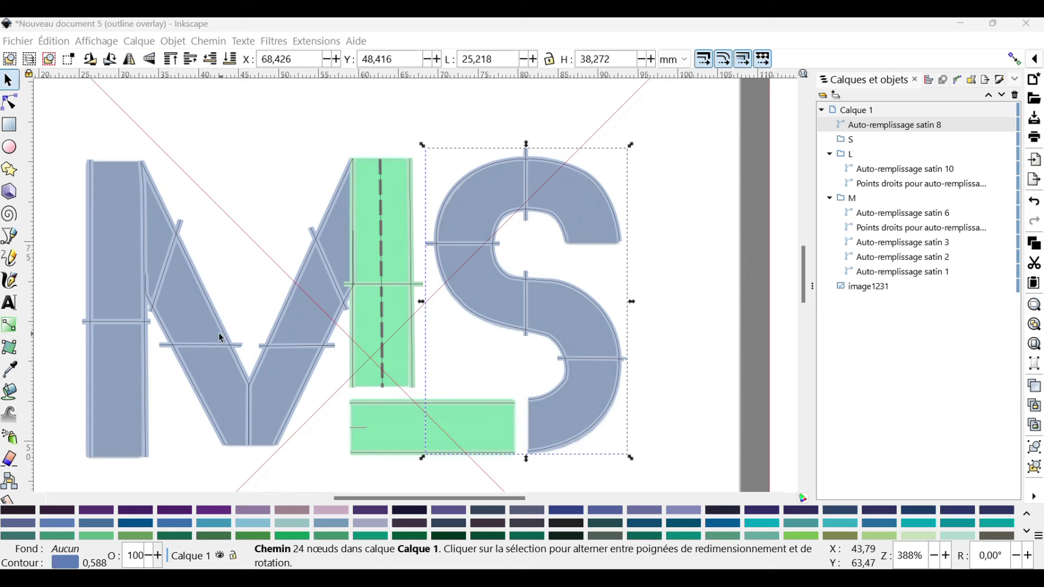
Try adding a straight rung about 9.2 mm long across the S column's left curve, below its existing left rung.
{"action": "left_click", "coordinate": [562, 351]}
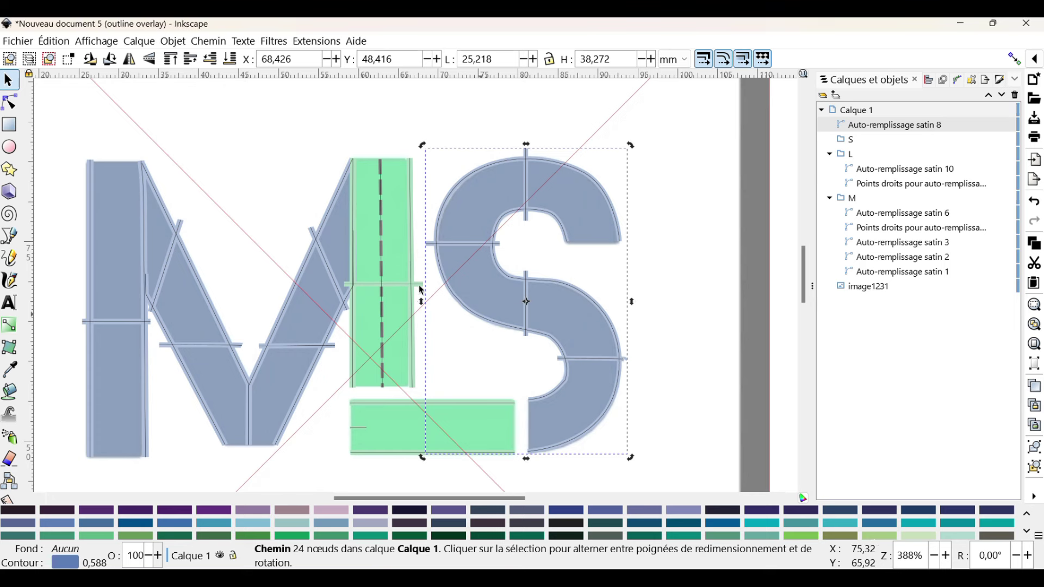
{"action": "left_click", "coordinate": [15, 109]}
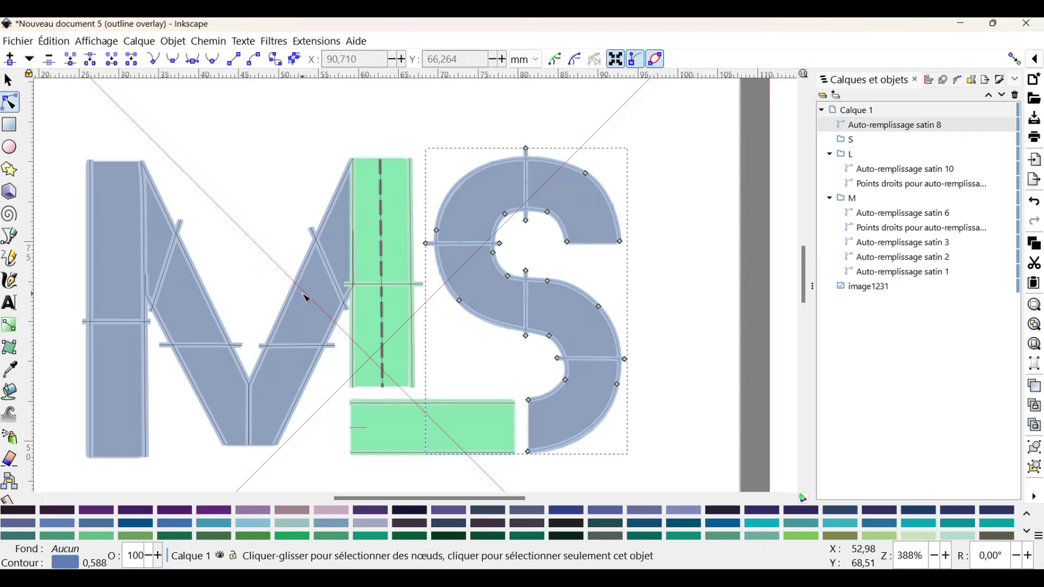
{"action": "left_click", "coordinate": [11, 237]}
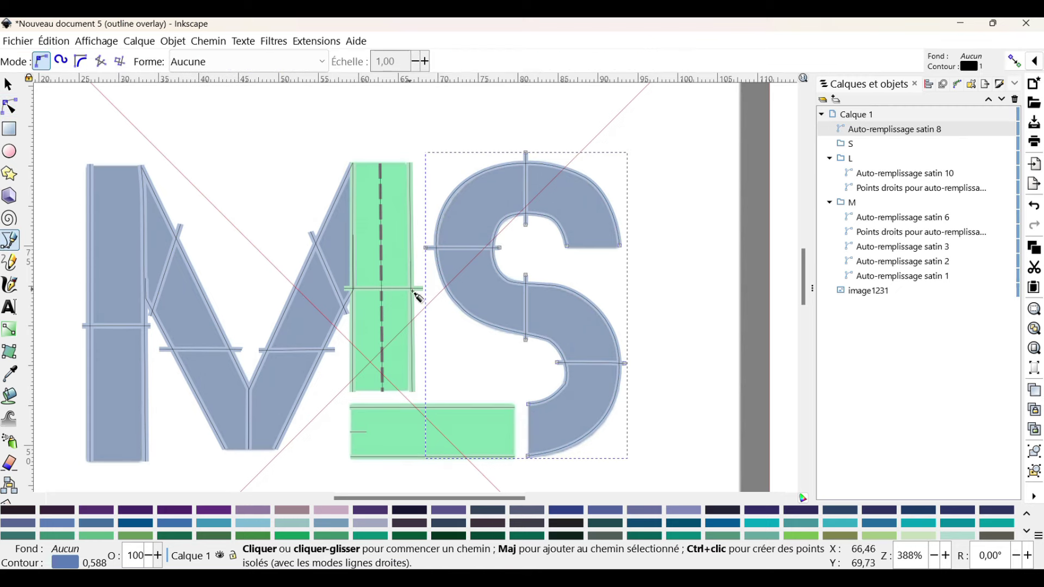
{"action": "left_click", "coordinate": [449, 307]}
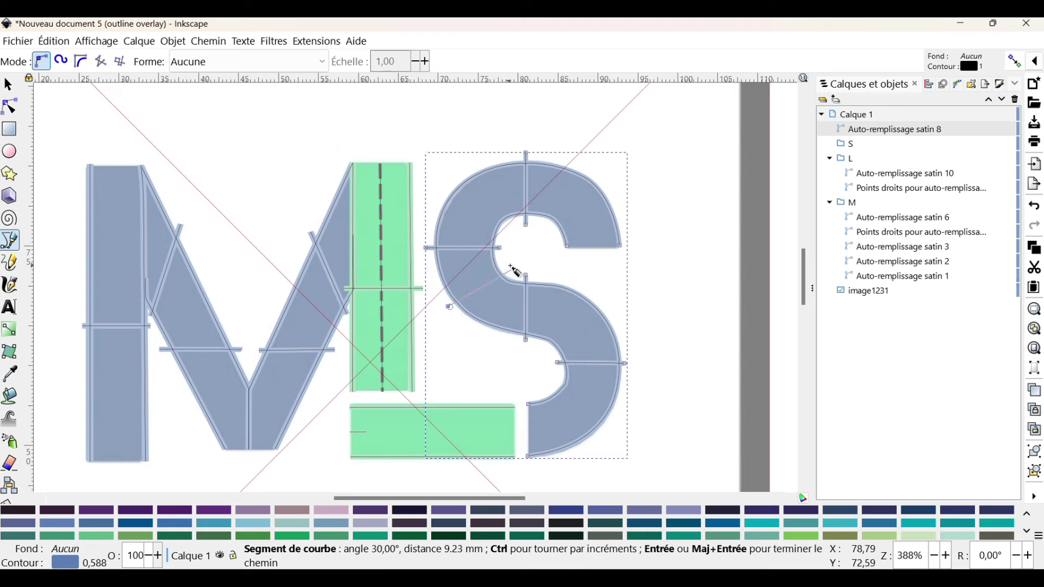
{"action": "left_click", "coordinate": [511, 269]}
{"action": "key", "text": "Return"}
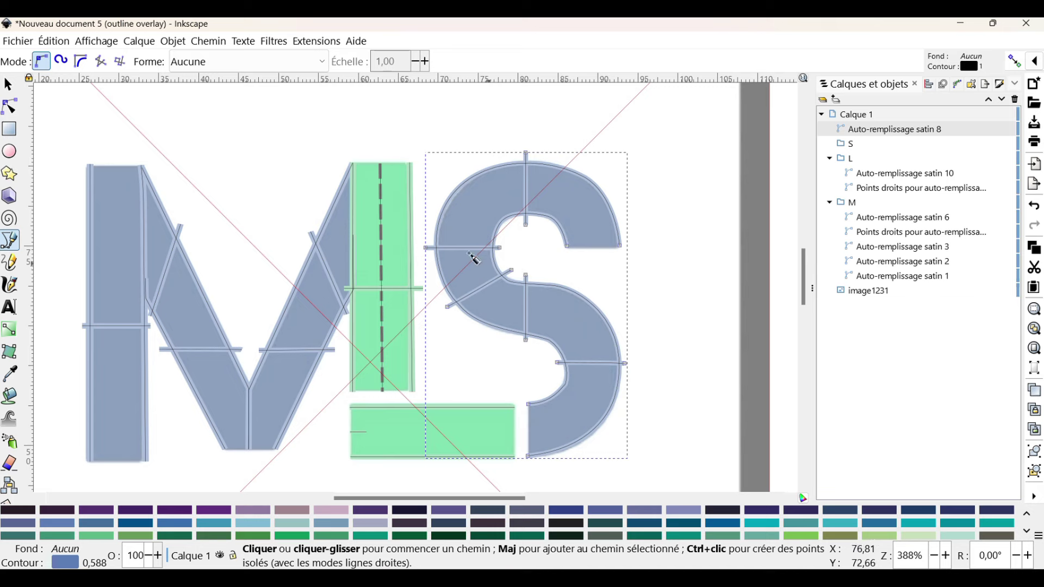
{"action": "key", "text": "ctrl+z"}
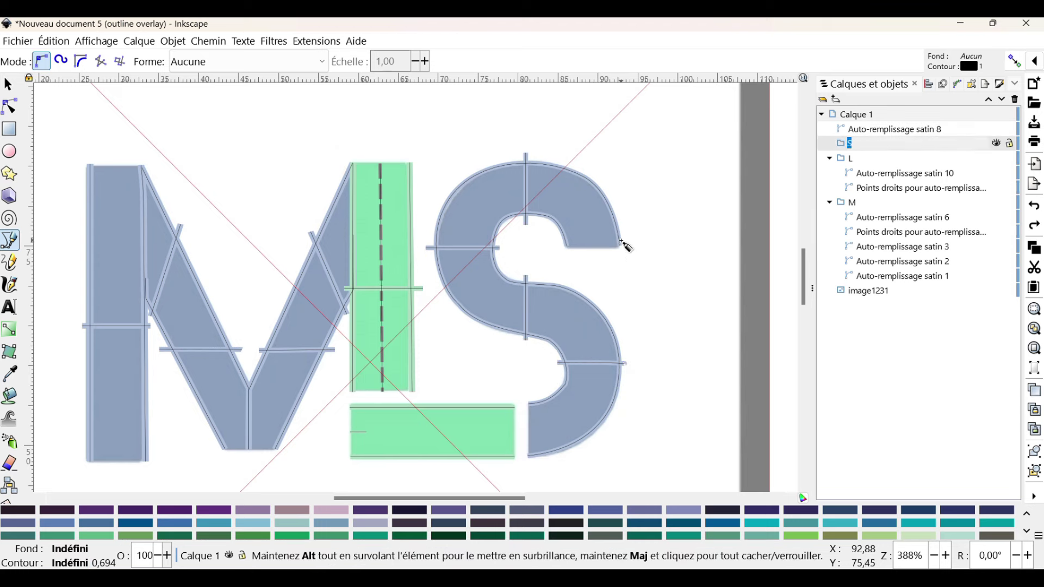
{"action": "left_click", "coordinate": [622, 238]}
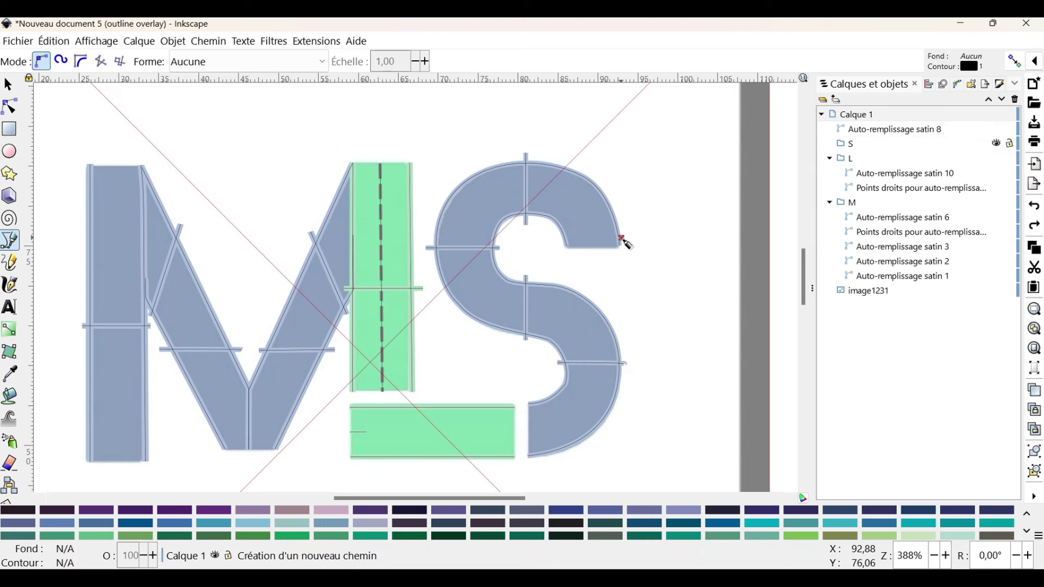
{"action": "key", "text": "Escape"}
Move the S-shaped satin column, Auto-remplissage satin 8, into group S.
{"action": "left_click", "coordinate": [8, 84]}
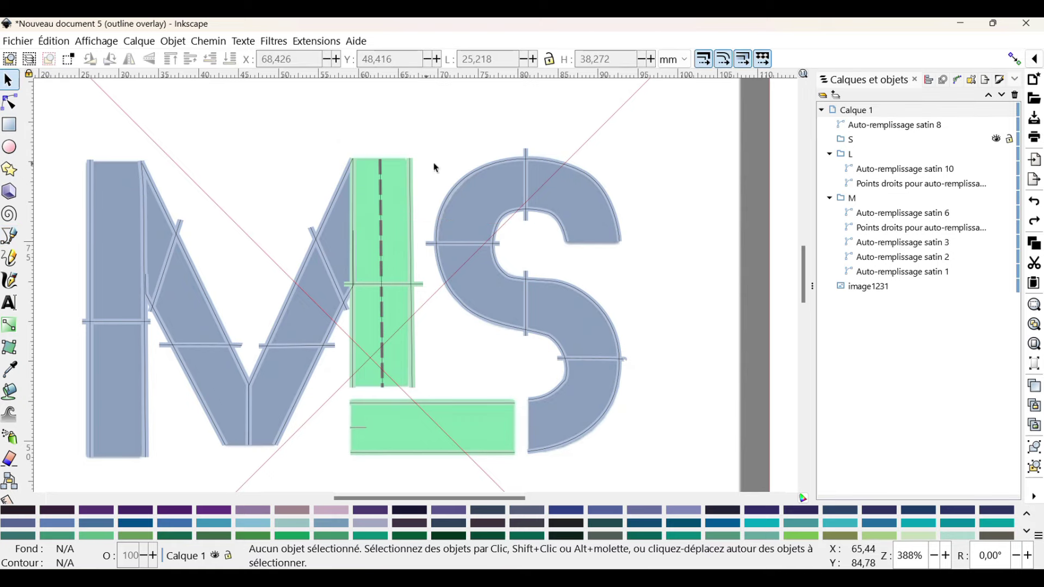
{"action": "left_click", "coordinate": [580, 174]}
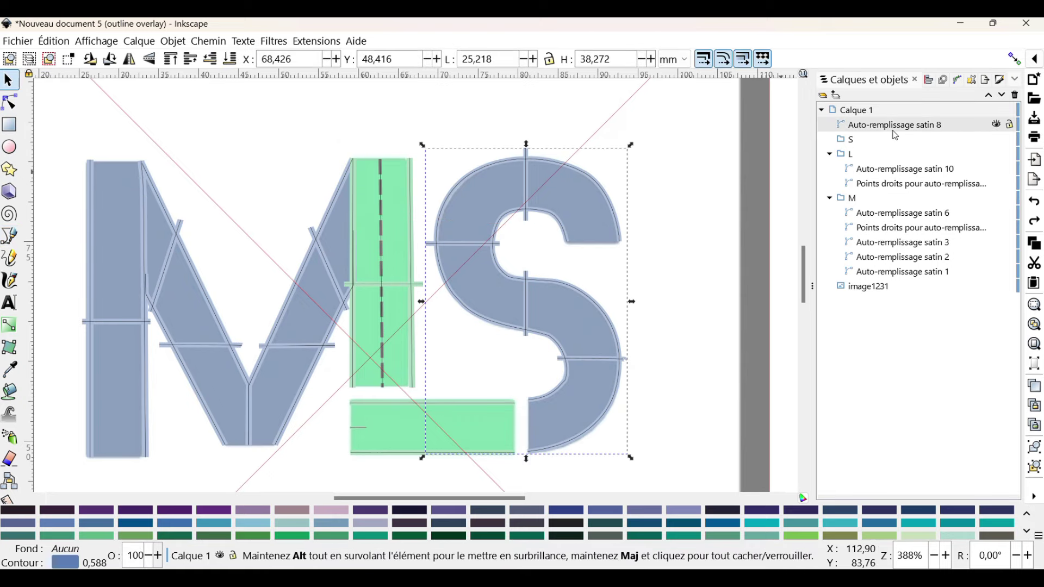
{"action": "left_click_drag", "start_coordinate": [892, 134], "coordinate": [893, 140]}
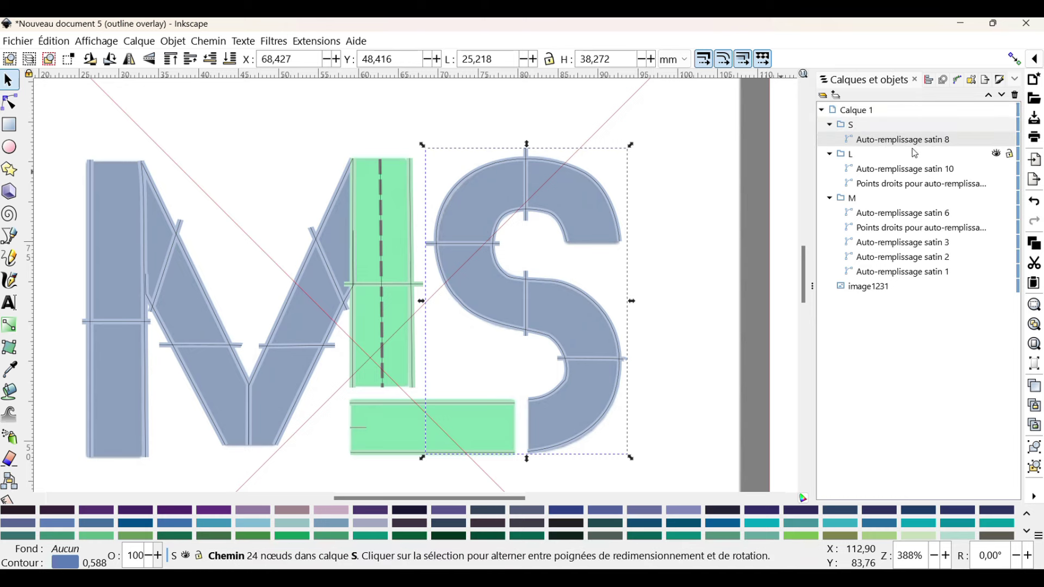
Review the Ink/Stitch parameters and stitch preview of groups S, L and M together.
{"action": "left_click", "coordinate": [851, 125]}
{"action": "left_click", "coordinate": [854, 155], "text": "shift"}
{"action": "left_click", "coordinate": [849, 199], "text": "shift"}
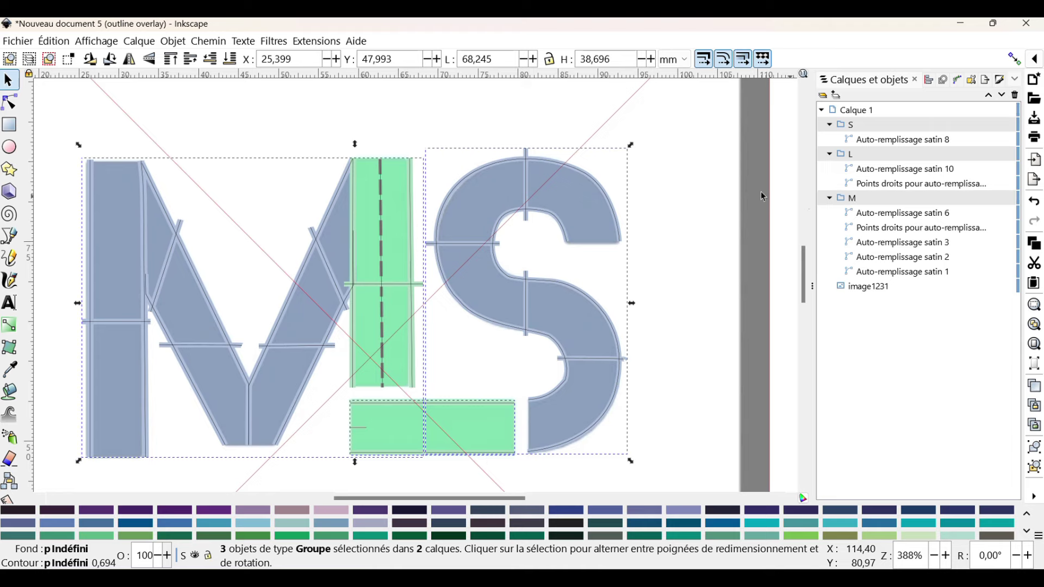
{"action": "left_click", "coordinate": [306, 43]}
{"action": "mouse_move", "coordinate": [357, 253]}
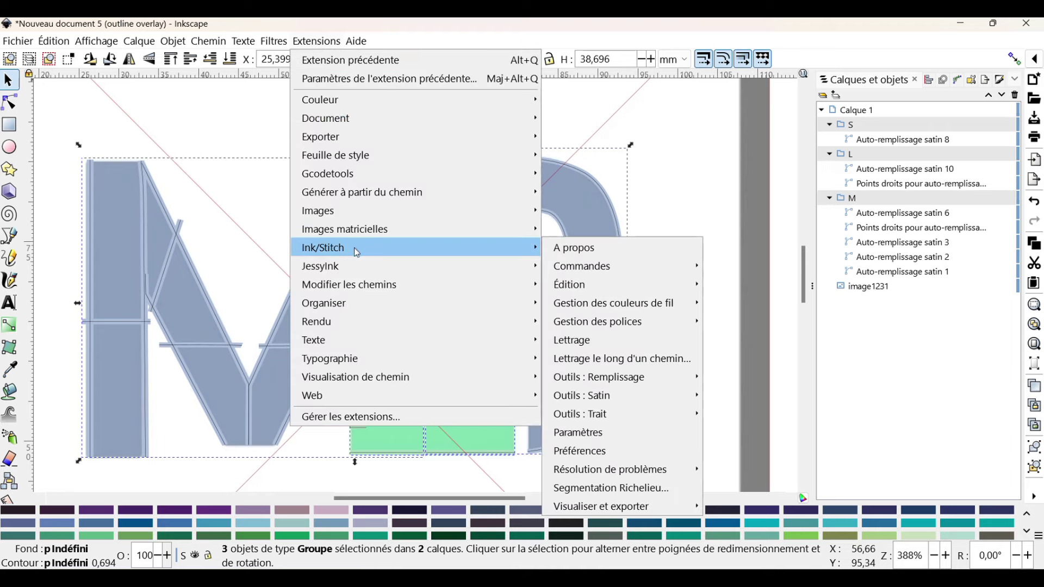
{"action": "left_click", "coordinate": [655, 433]}
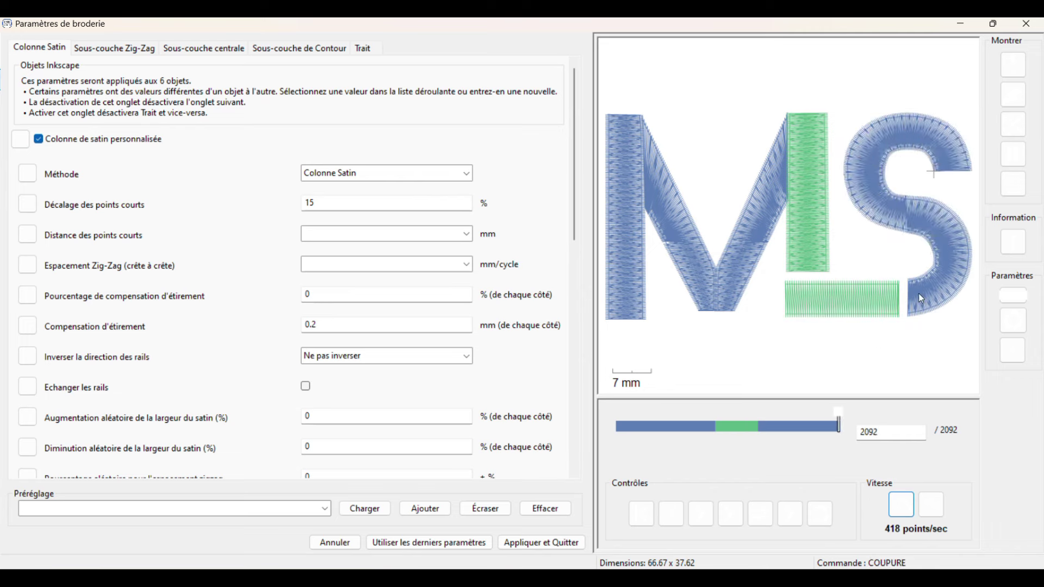
{"action": "left_click", "coordinate": [524, 541]}
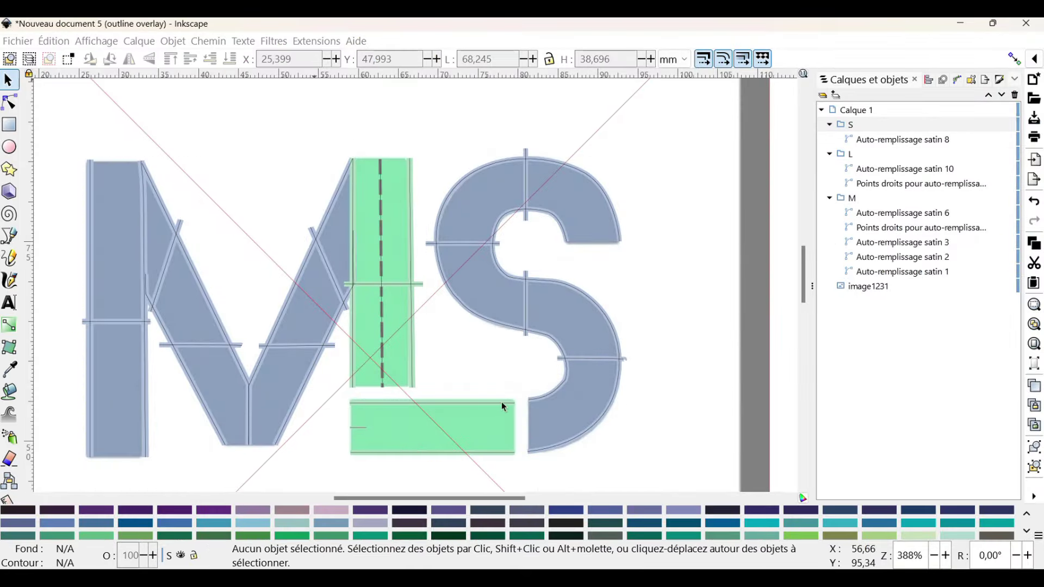
Enable the zig-zag underlay for the L's horizontal bar, Auto-remplissage satin 10, in the Ink/Stitch parameters and apply it.
{"action": "left_click", "coordinate": [502, 405]}
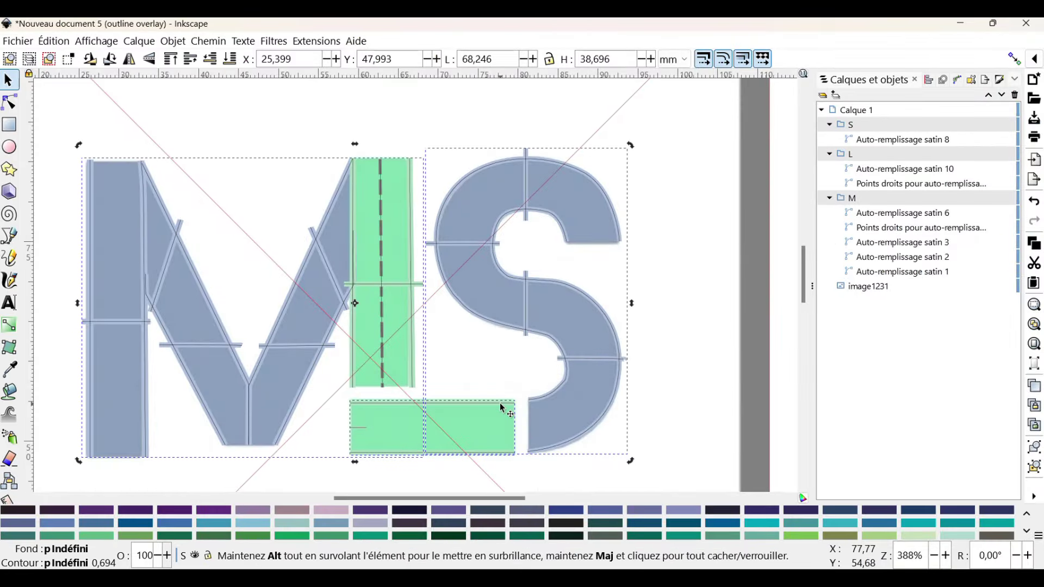
{"action": "left_click", "coordinate": [886, 170]}
{"action": "left_click", "coordinate": [896, 186], "text": "shift"}
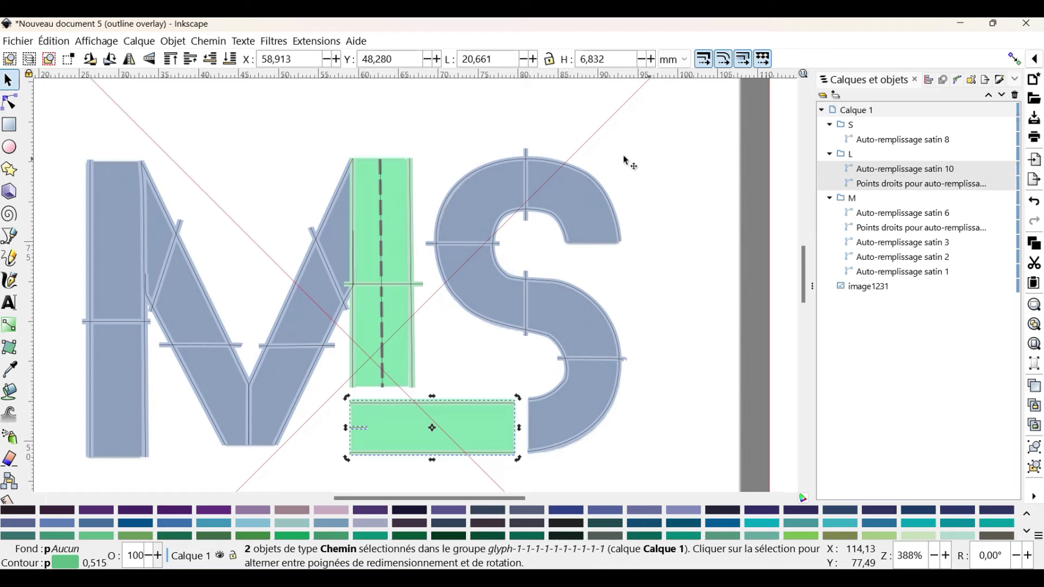
{"action": "left_click", "coordinate": [315, 42]}
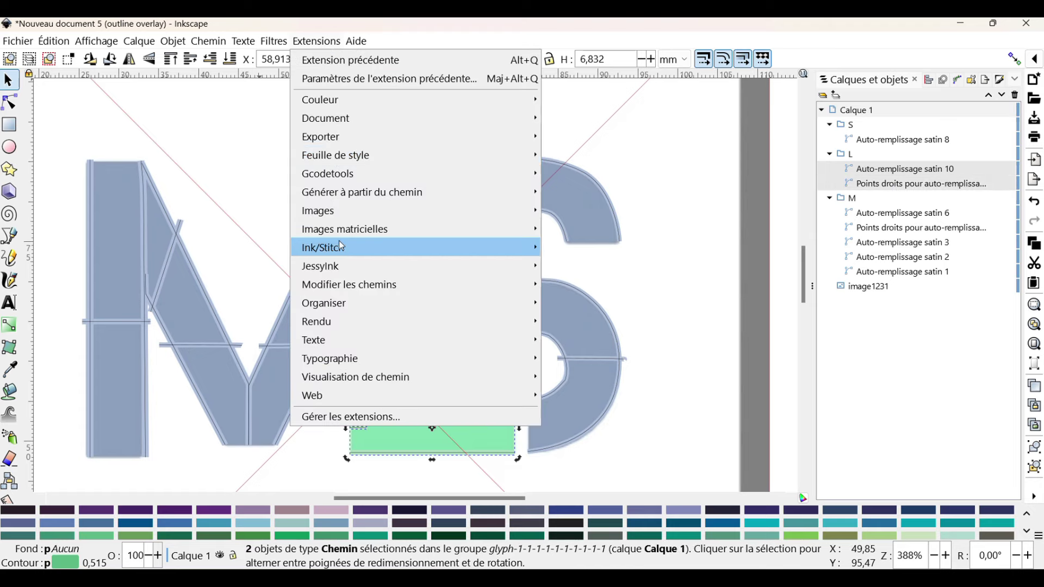
{"action": "mouse_move", "coordinate": [340, 247]}
{"action": "left_click", "coordinate": [607, 433]}
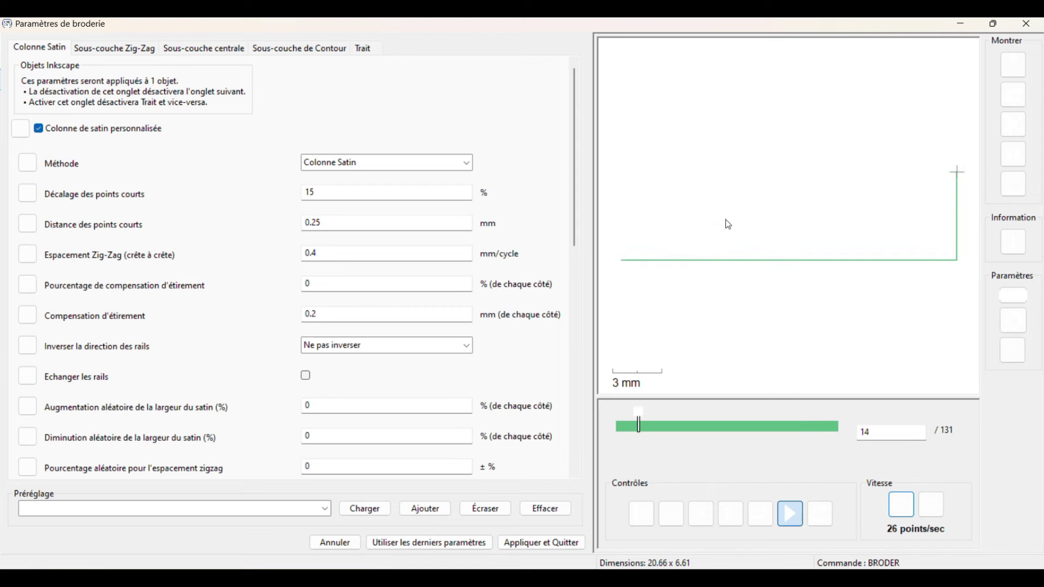
{"action": "left_click", "coordinate": [115, 47]}
{"action": "left_click", "coordinate": [82, 109]}
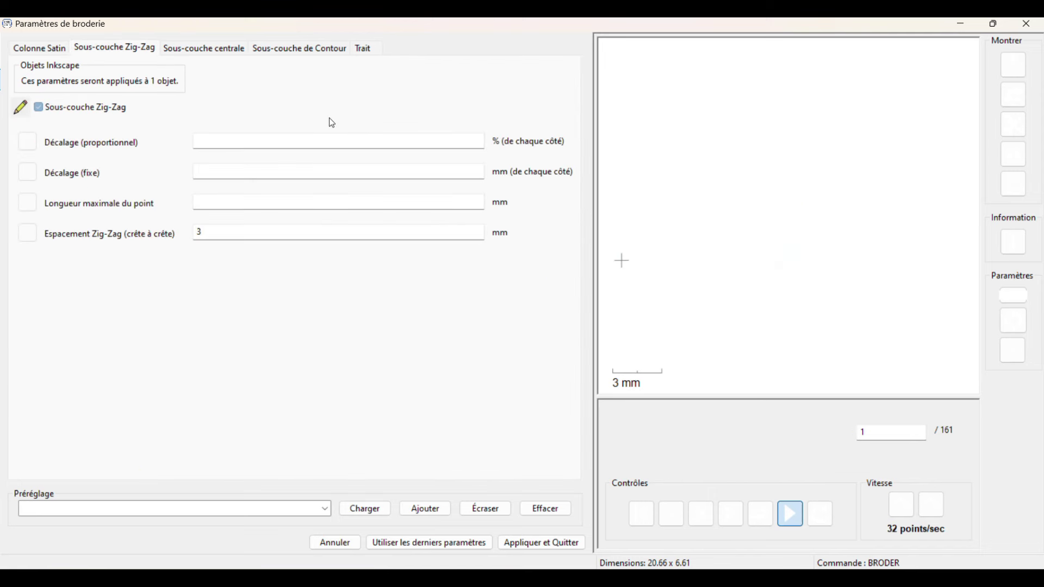
{"action": "left_click", "coordinate": [293, 50]}
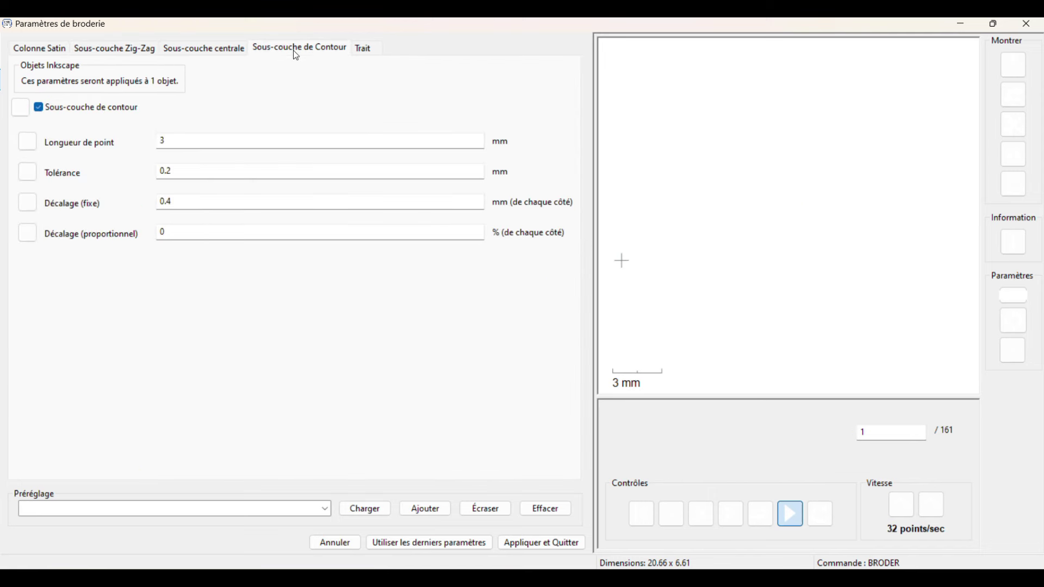
{"action": "left_click", "coordinate": [114, 48]}
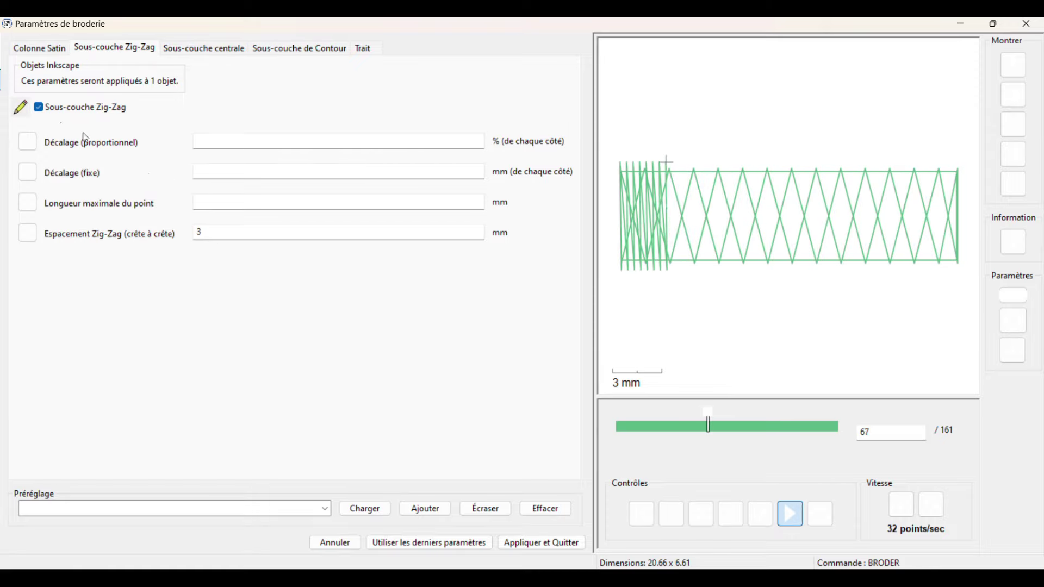
{"action": "left_click", "coordinate": [49, 49]}
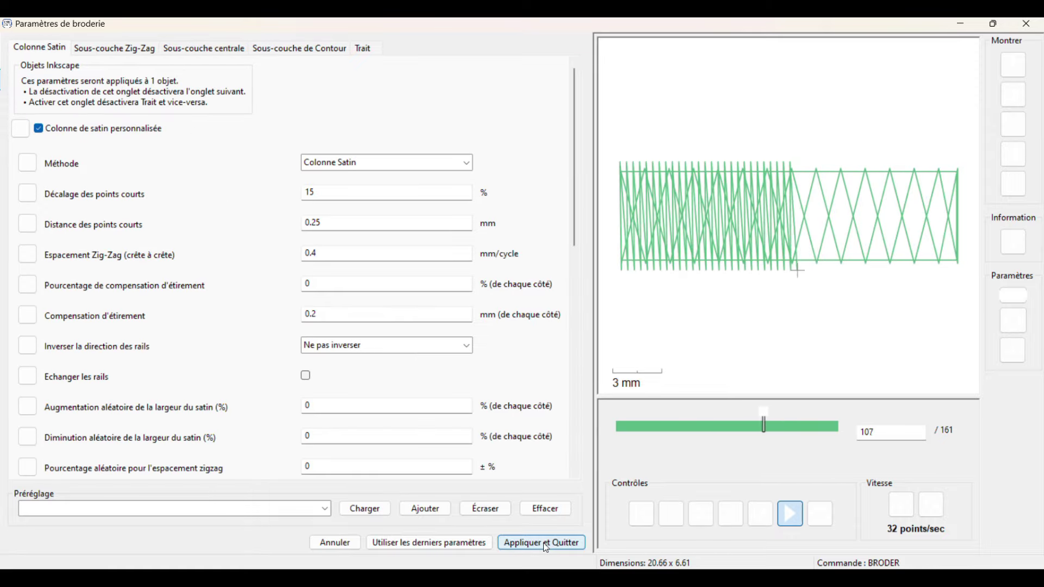
{"action": "left_click", "coordinate": [519, 541]}
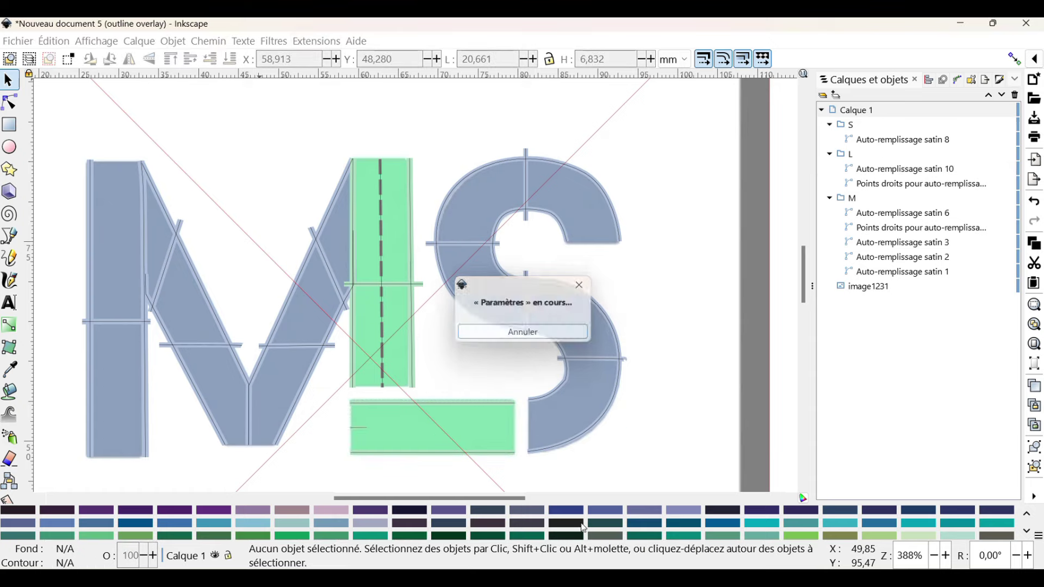
Draw a closed square path with sides of about 95 mm along the middle of the grey frame around the logo.
{"action": "left_click_drag", "start_coordinate": [485, 498], "coordinate": [458, 500]}
{"action": "scroll", "coordinate": [431, 365], "scroll_direction": "down", "scroll_amount": 1}
{"action": "scroll", "coordinate": [431, 365], "scroll_direction": "down", "scroll_amount": 1}
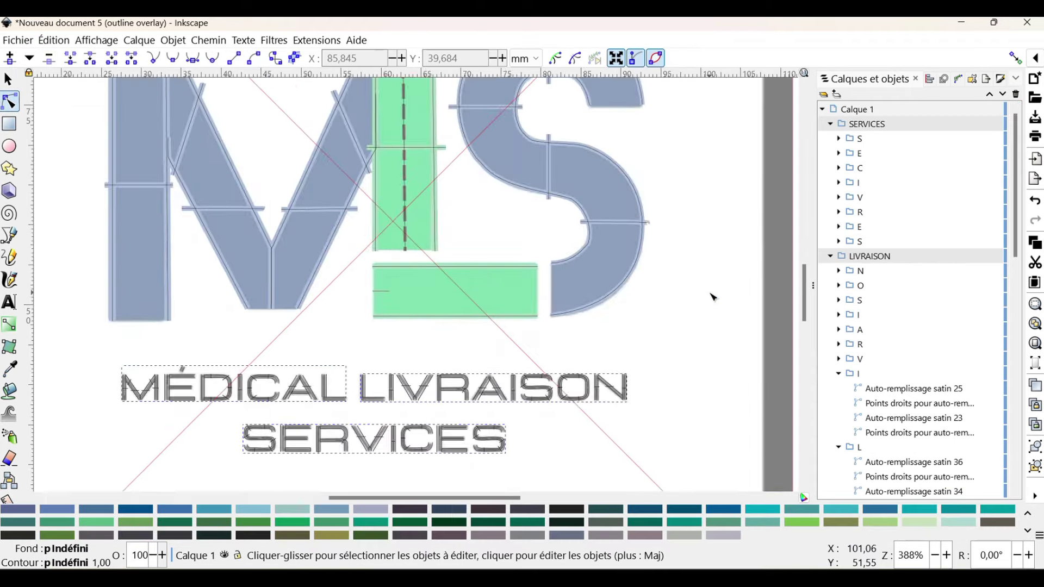
{"action": "scroll", "coordinate": [711, 296], "scroll_direction": "down", "scroll_amount": 1}
{"action": "scroll", "coordinate": [772, 321], "scroll_direction": "down", "scroll_amount": 1}
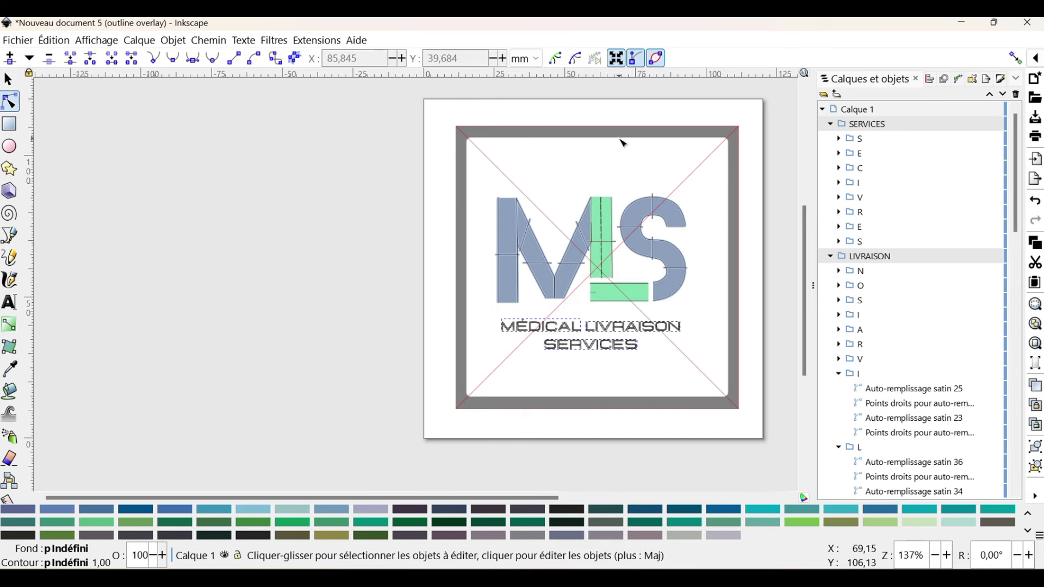
{"action": "left_click", "coordinate": [10, 235]}
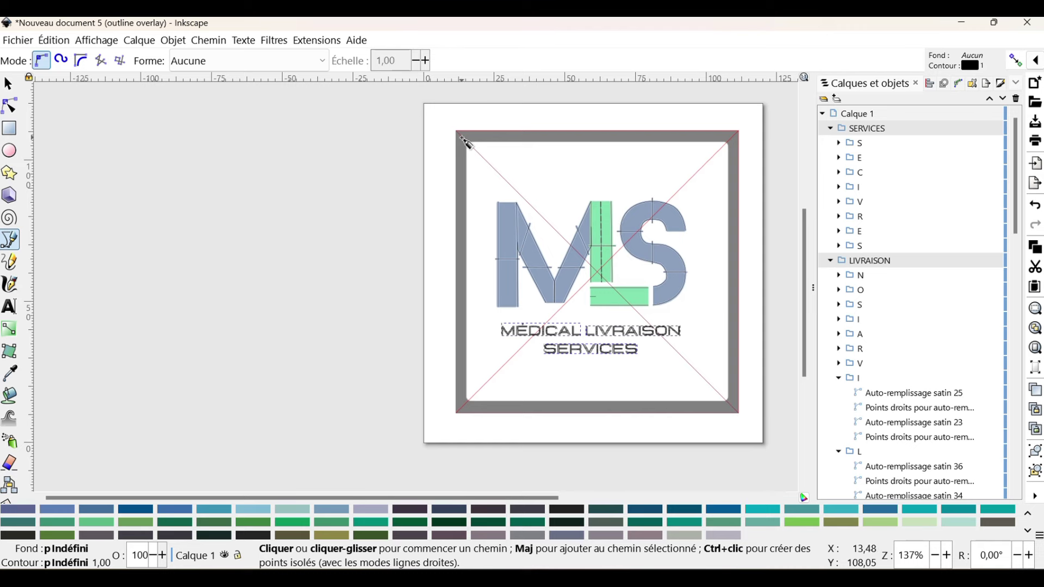
{"action": "left_click", "coordinate": [462, 139]}
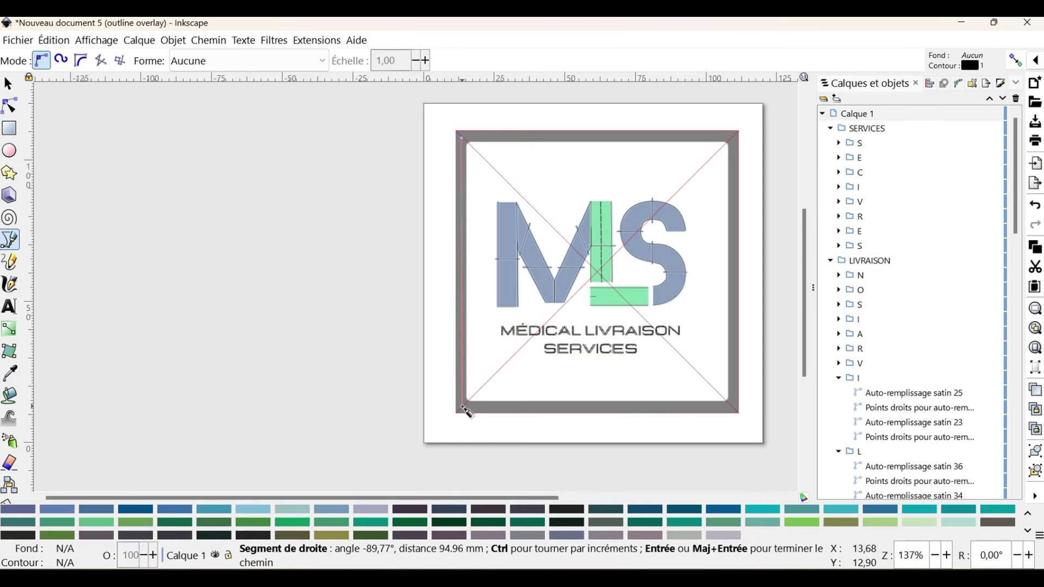
{"action": "left_click", "coordinate": [463, 408]}
{"action": "left_click", "coordinate": [736, 412]}
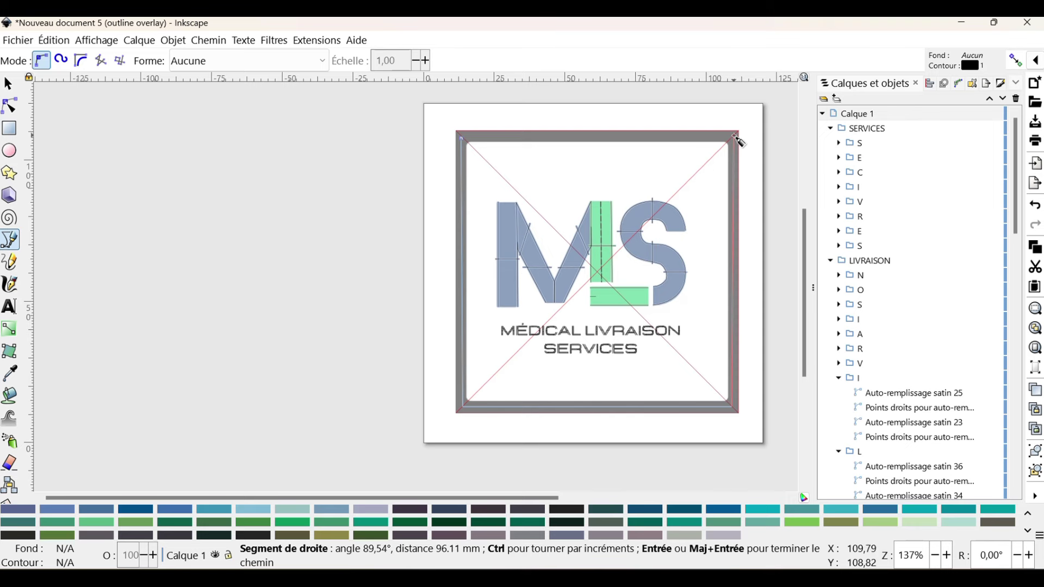
{"action": "left_click", "coordinate": [737, 137]}
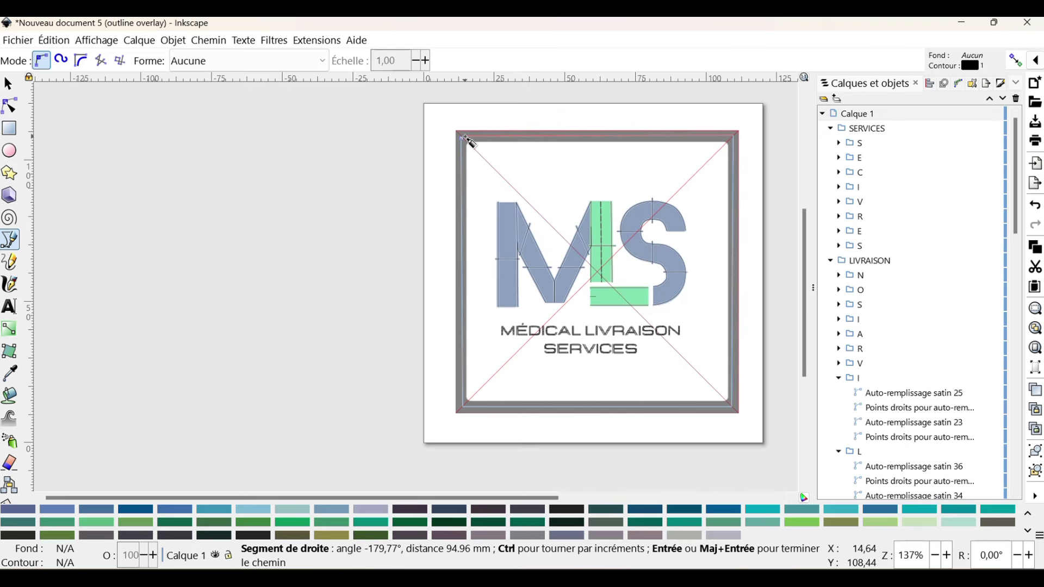
{"action": "left_click", "coordinate": [463, 139]}
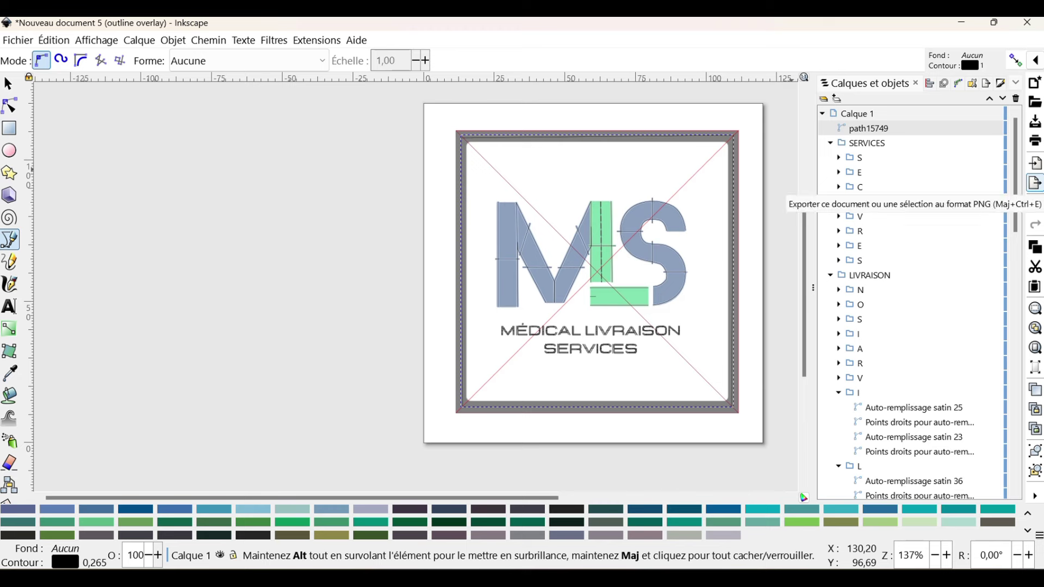
{"action": "scroll", "coordinate": [672, 266], "scroll_direction": "up", "scroll_amount": 1}
{"action": "scroll", "coordinate": [672, 271], "scroll_direction": "down", "scroll_amount": 1}
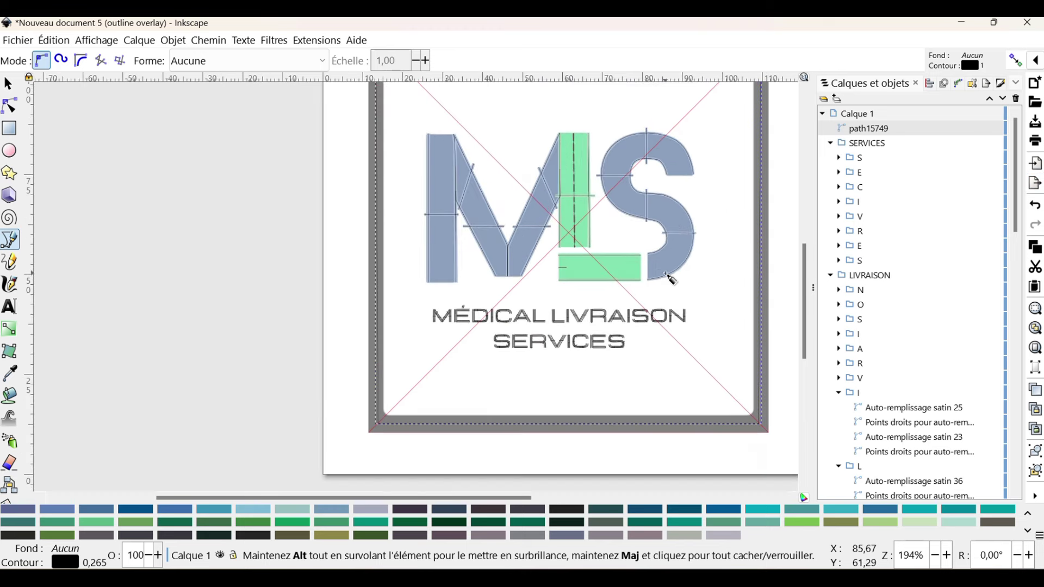
{"action": "scroll", "coordinate": [669, 278], "scroll_direction": "up", "scroll_amount": 2}
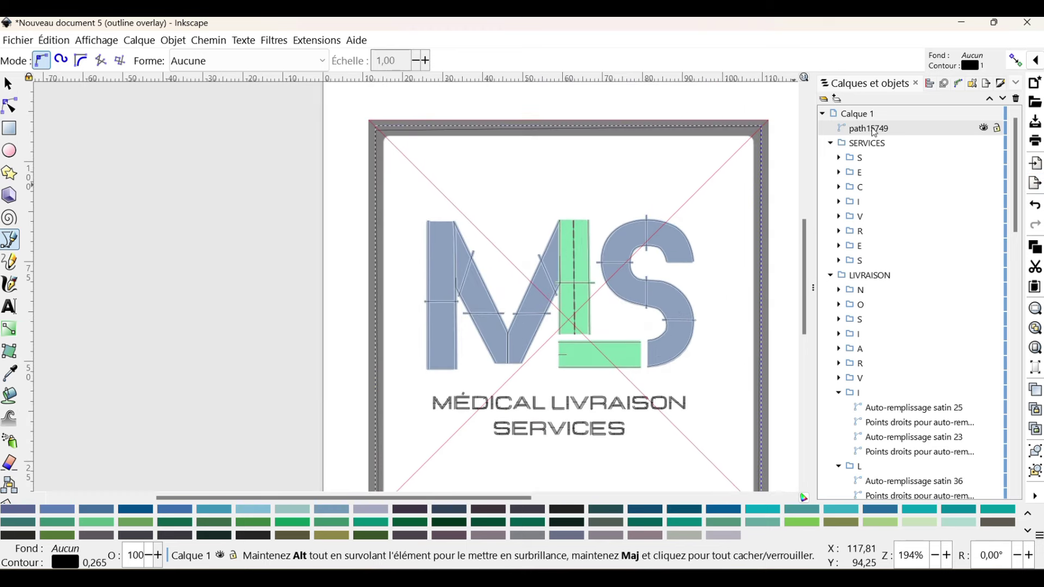
{"action": "double_click", "coordinate": [872, 130]}
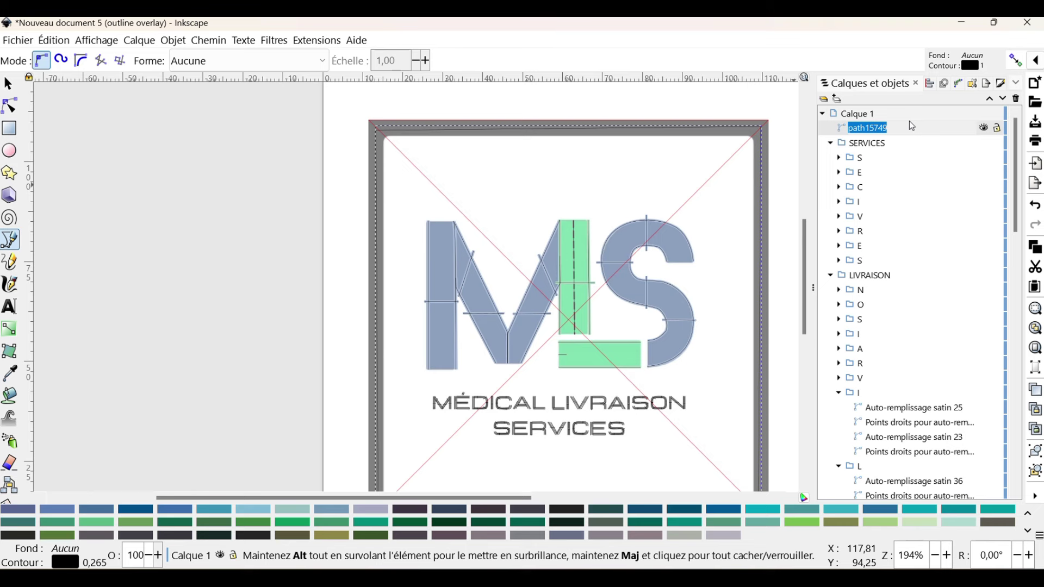
{"action": "type", "text": "&"}
{"action": "key", "text": "BackSpace"}
{"action": "type", "text": "1ER"}
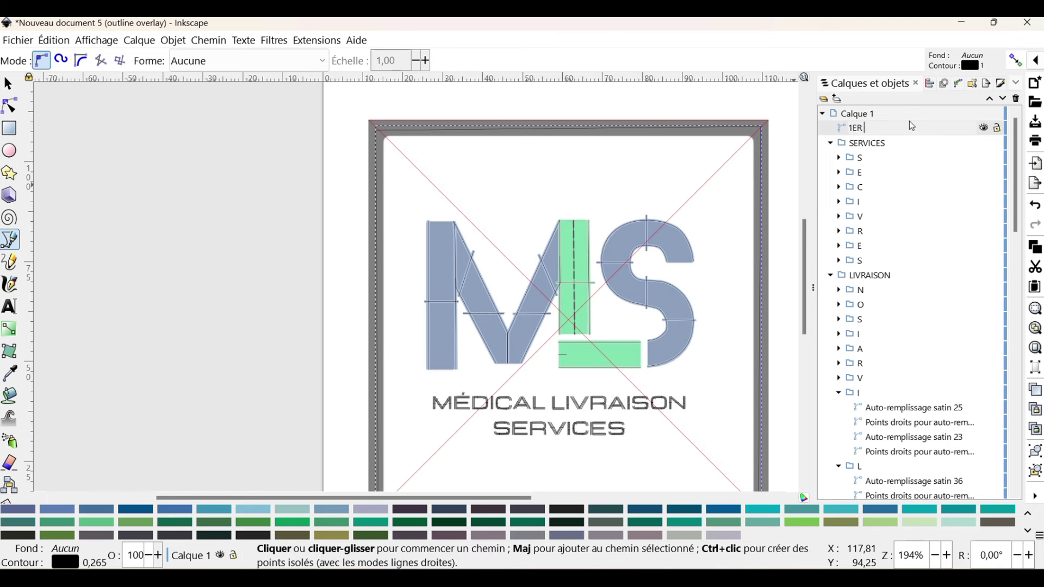
{"action": "type", "text": " CALQUE"}
{"action": "key", "text": "Escape"}
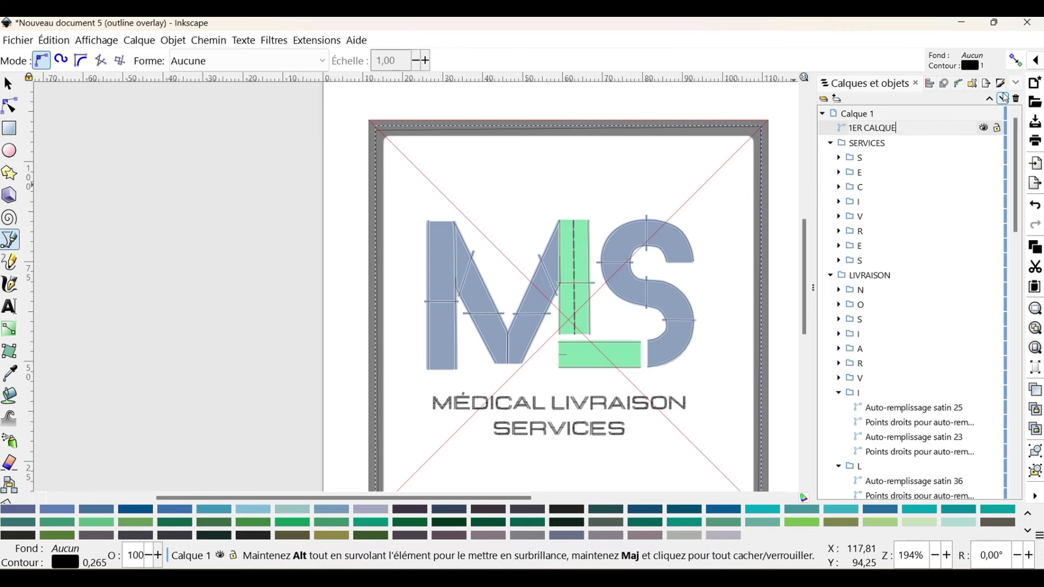
Lower the square frame path to the bottom of Calque 1, below the image, and rename it "1er CALQUE".
{"action": "left_click", "coordinate": [1003, 98]}
{"action": "left_click", "coordinate": [1002, 99]}
{"action": "scroll", "coordinate": [990, 206], "scroll_direction": "down", "scroll_amount": 20}
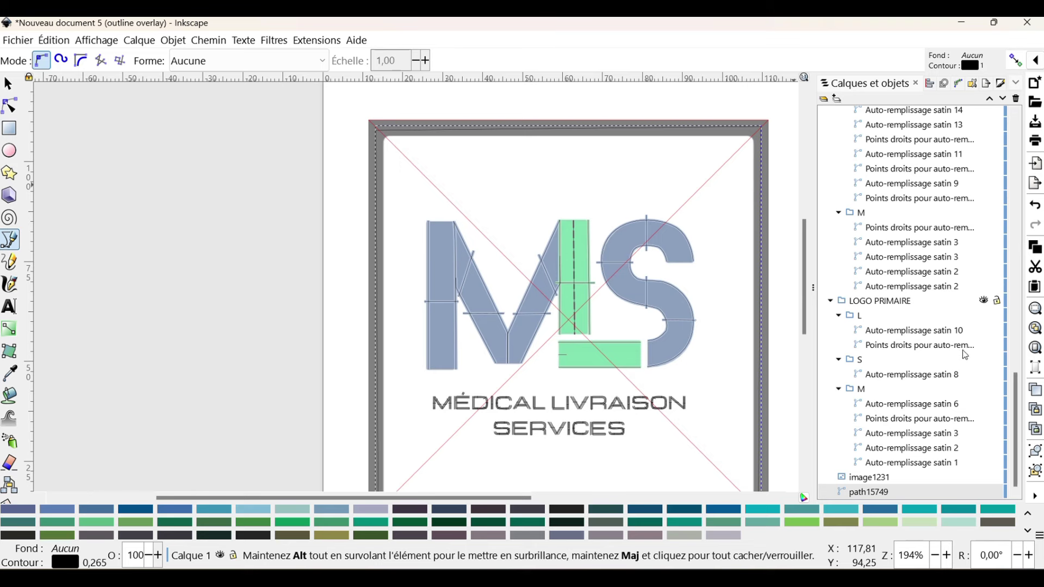
{"action": "double_click", "coordinate": [880, 492]}
{"action": "type", "text": "1er"}
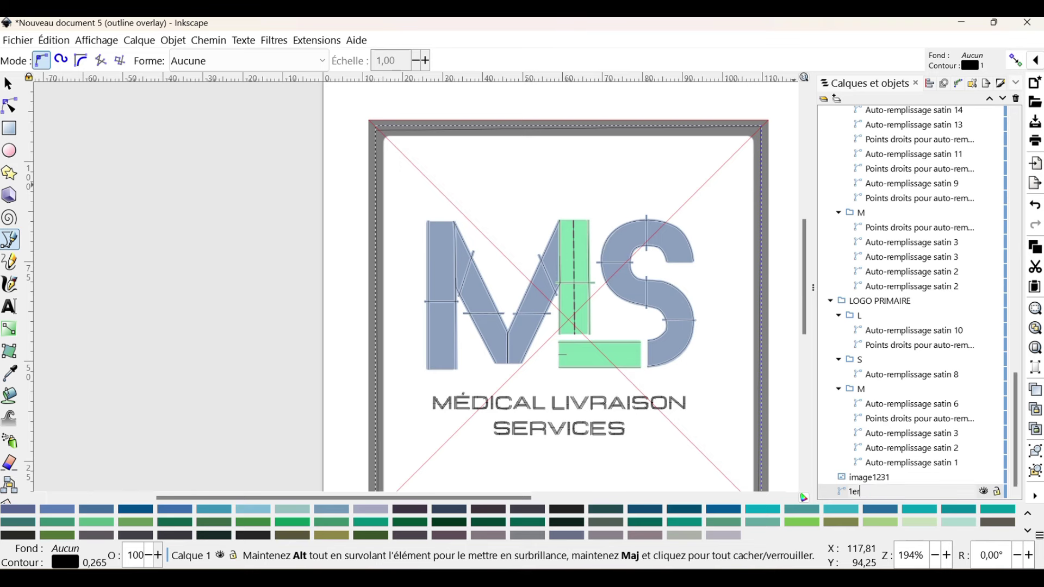
{"action": "type", "text": " CALQUE"}
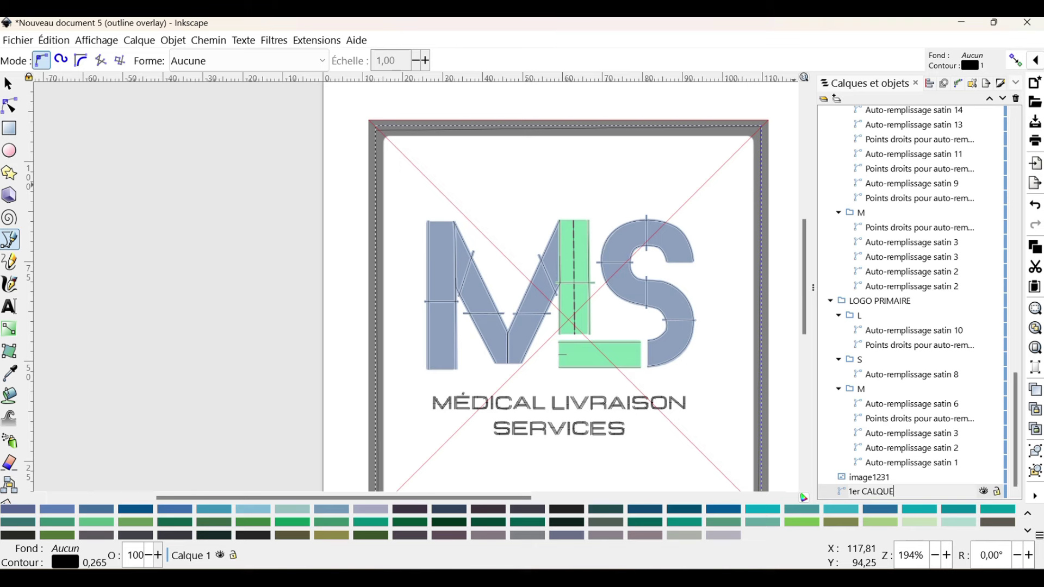
{"action": "key", "text": "Return"}
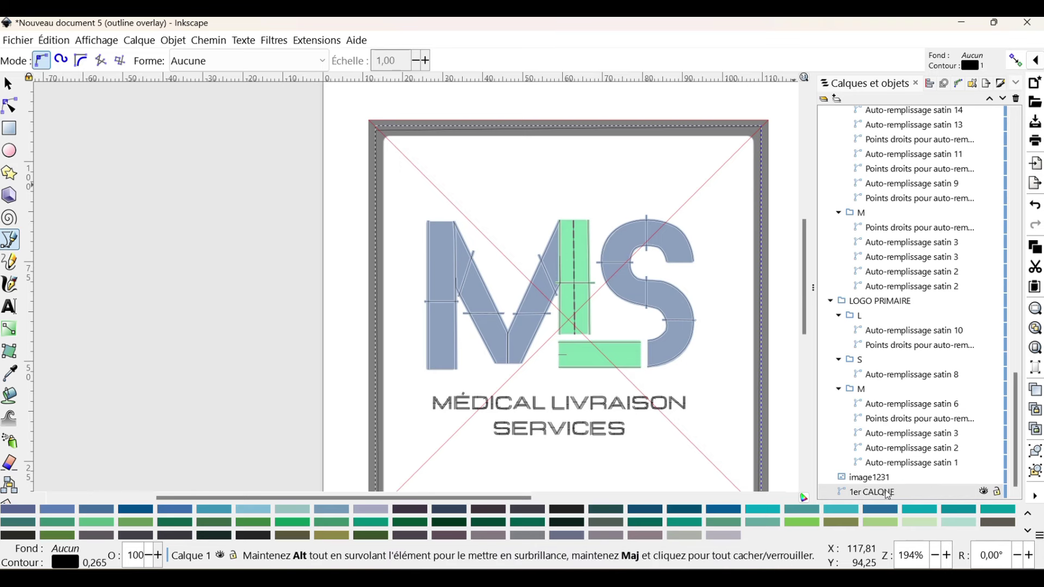
Give the square frame path's stroke a dashed style with the pattern 2 2.
{"action": "left_click", "coordinate": [1000, 85]}
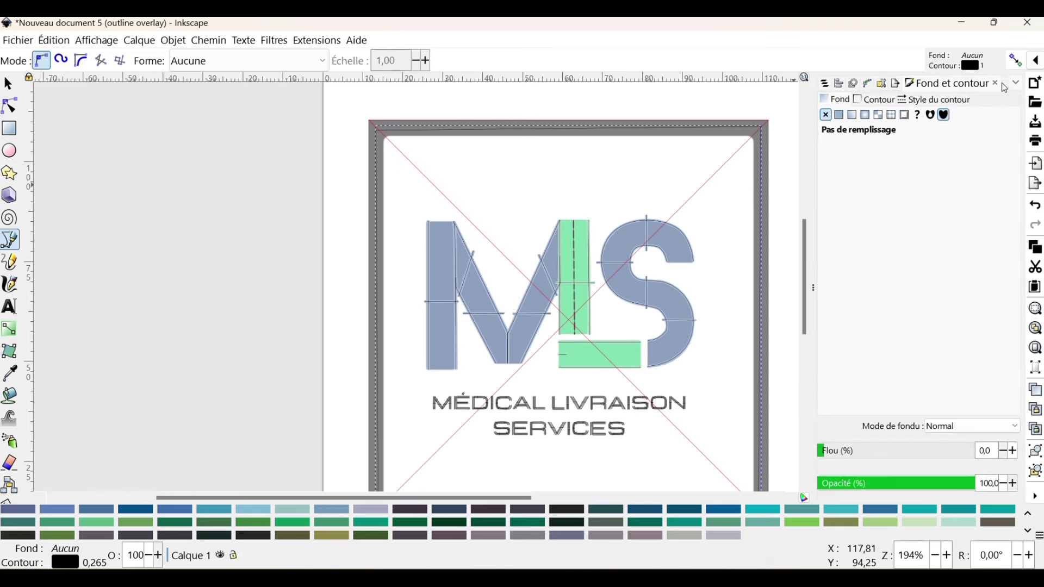
{"action": "left_click", "coordinate": [949, 101]}
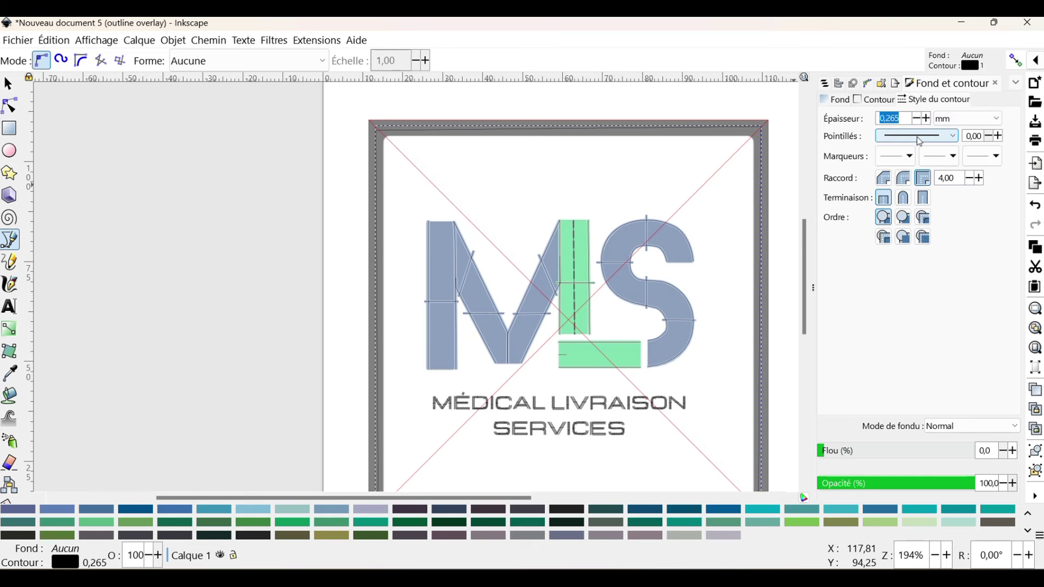
{"action": "left_click", "coordinate": [946, 139]}
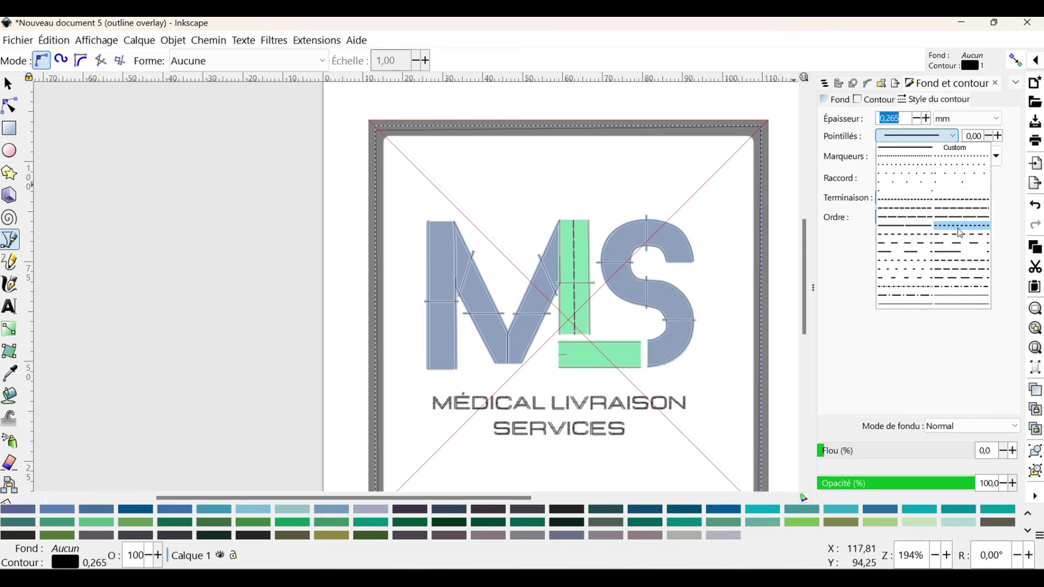
{"action": "left_click", "coordinate": [959, 228]}
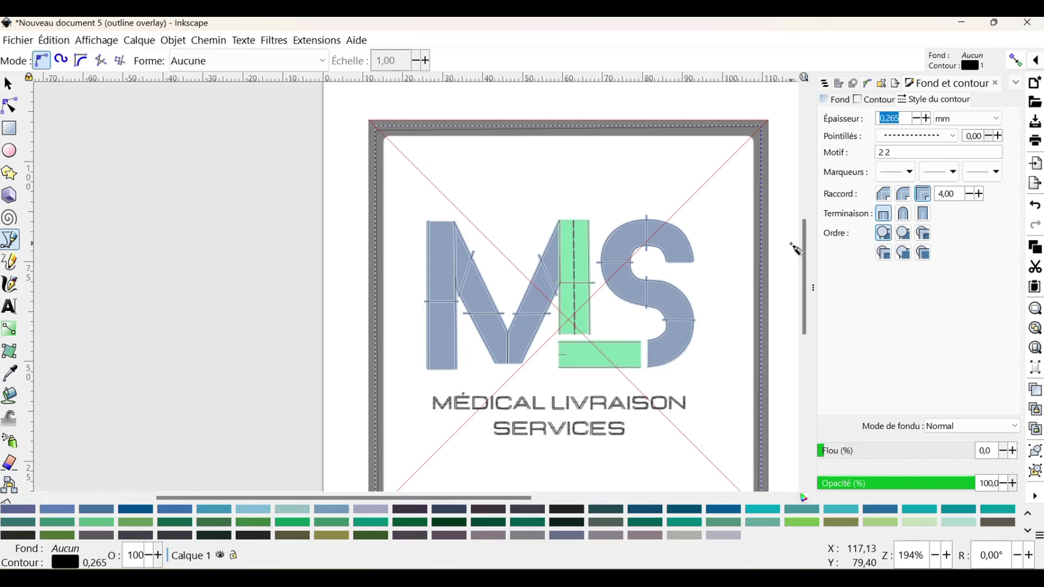
Set the square frame path's running stitch length to 3 mm in the Ink/Stitch parameters.
{"action": "left_click", "coordinate": [317, 41]}
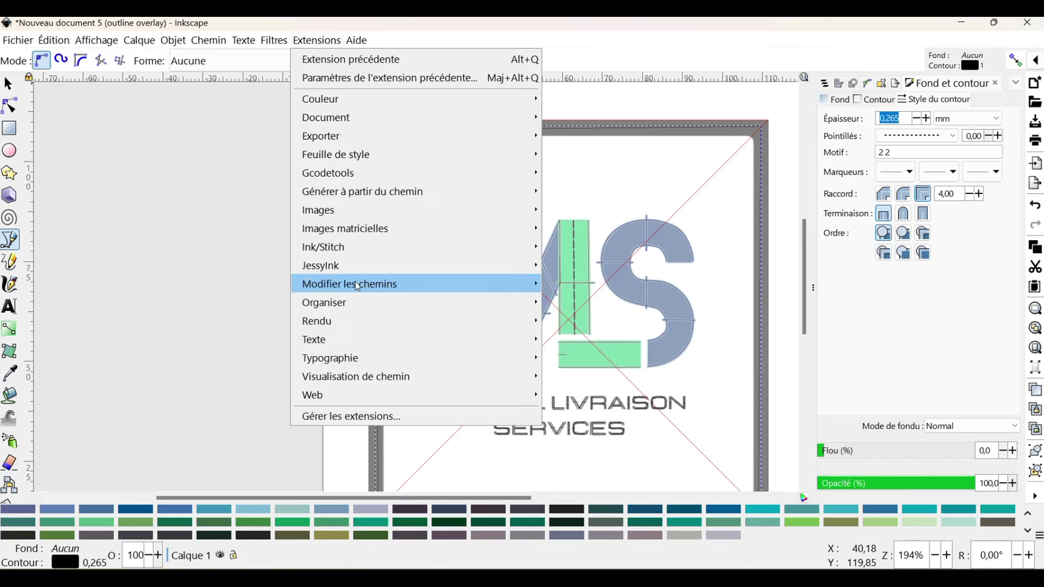
{"action": "mouse_move", "coordinate": [359, 252]}
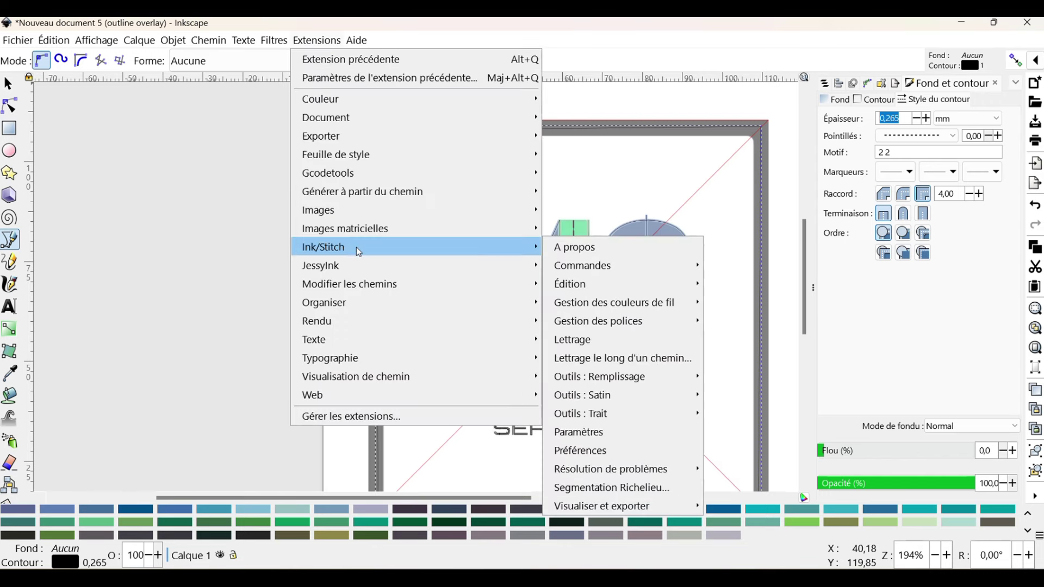
{"action": "left_click", "coordinate": [657, 431]}
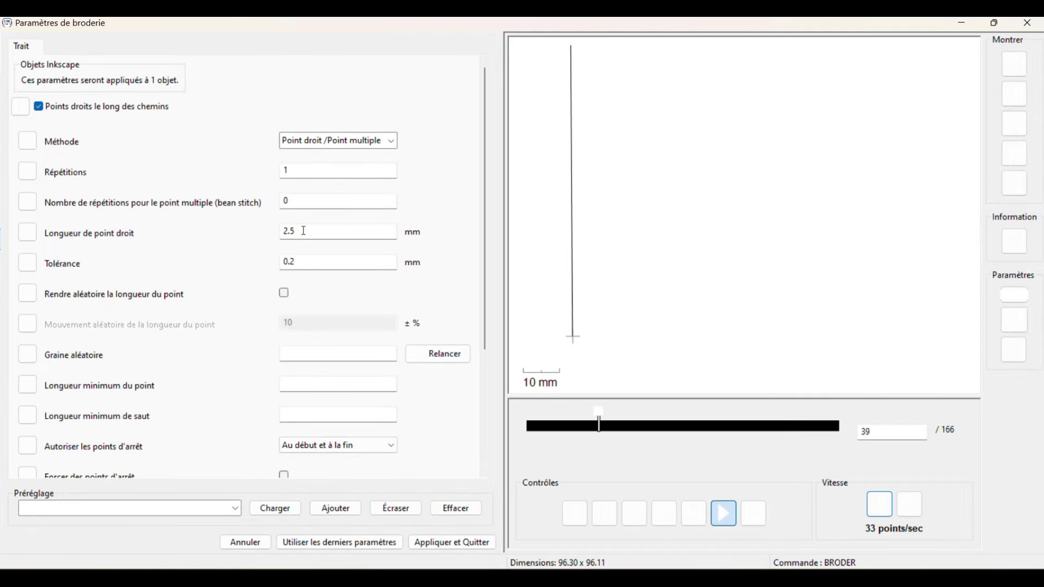
{"action": "left_click_drag", "start_coordinate": [304, 231], "coordinate": [271, 230]}
{"action": "type", "text": "3"}
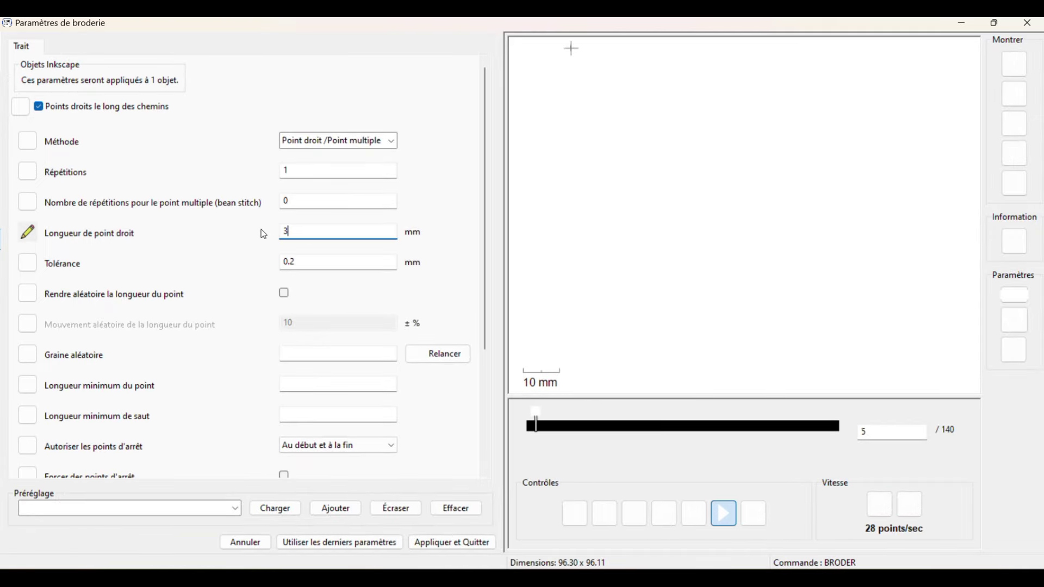
Set the frame path's allowed lock stitches to Aucun, enable trimming after it (Couper après), and apply the parameters.
{"action": "left_click", "coordinate": [374, 449]}
{"action": "left_click", "coordinate": [332, 491]}
{"action": "scroll", "coordinate": [445, 409], "scroll_direction": "down", "scroll_amount": 3}
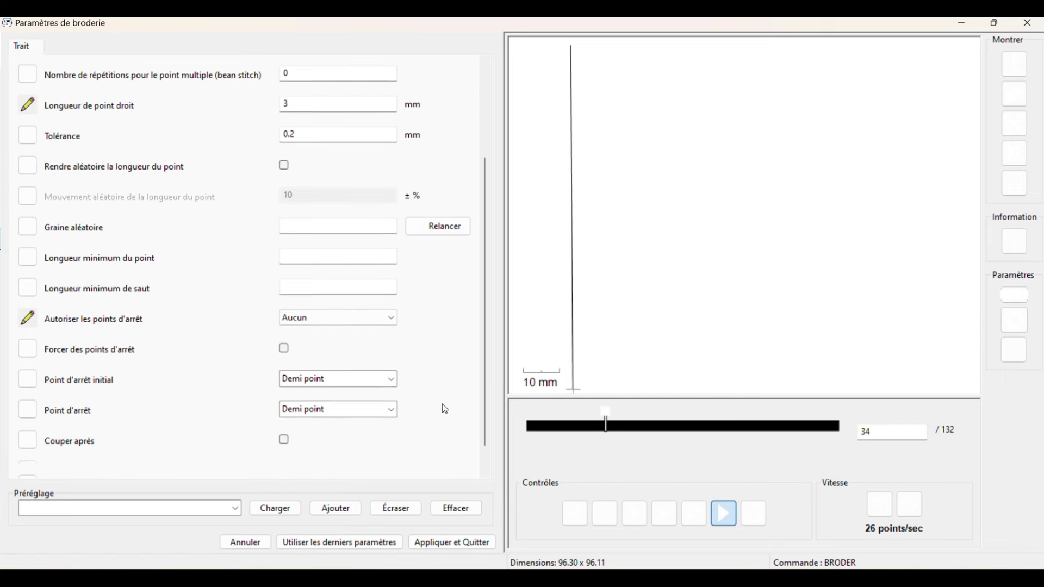
{"action": "left_click", "coordinate": [283, 412]}
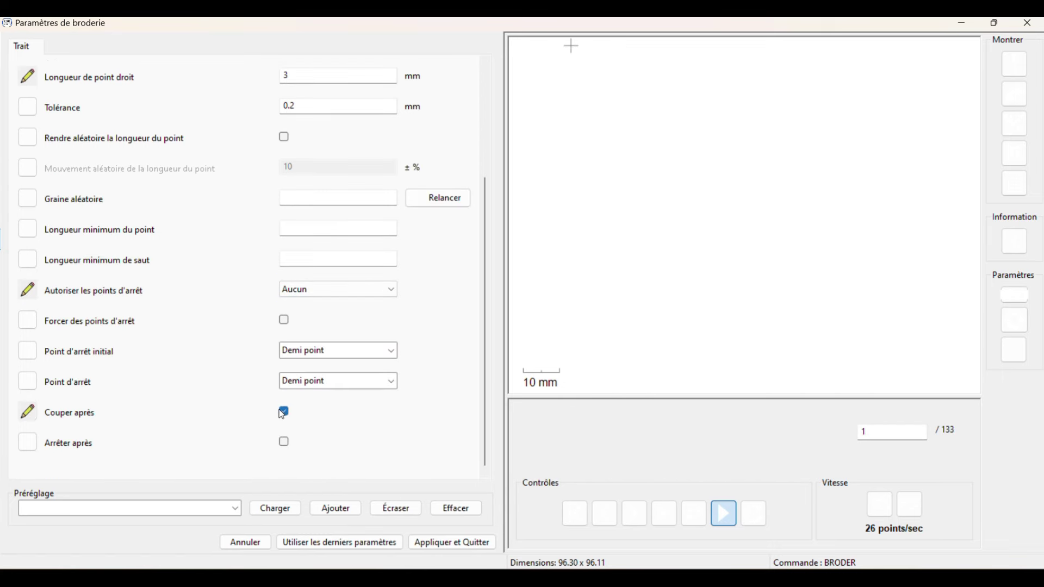
{"action": "scroll", "coordinate": [191, 174], "scroll_direction": "up", "scroll_amount": 1}
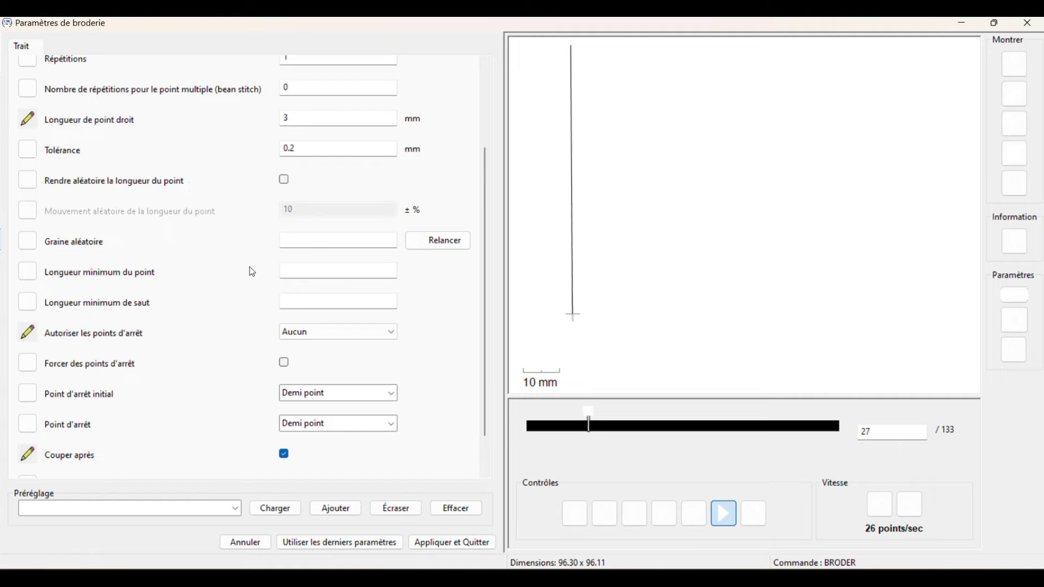
{"action": "left_click", "coordinate": [453, 541]}
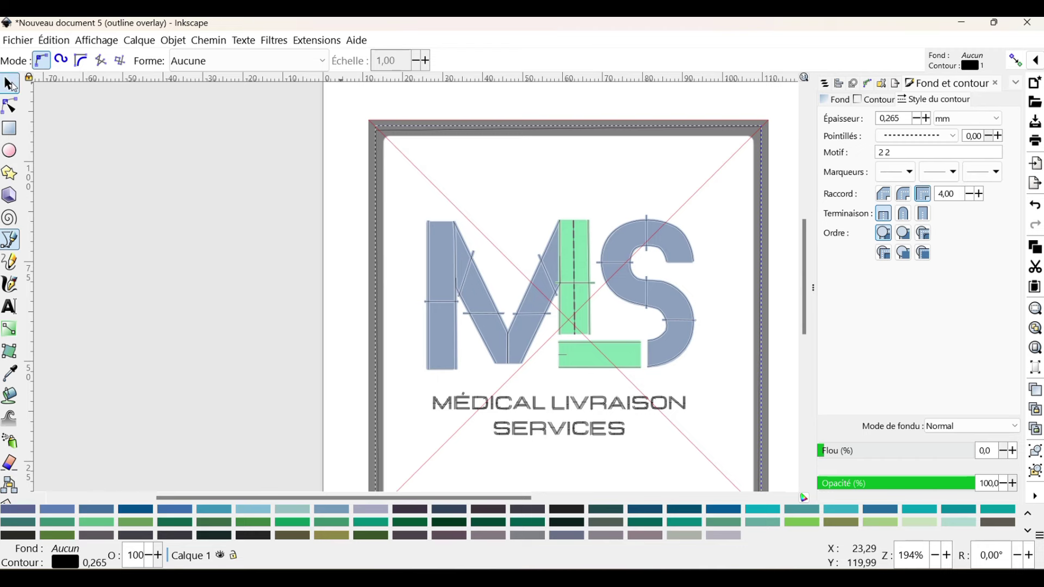
Paste a copy of the dashed frame path and give it a teal-green stroke.
{"action": "left_click", "coordinate": [9, 83]}
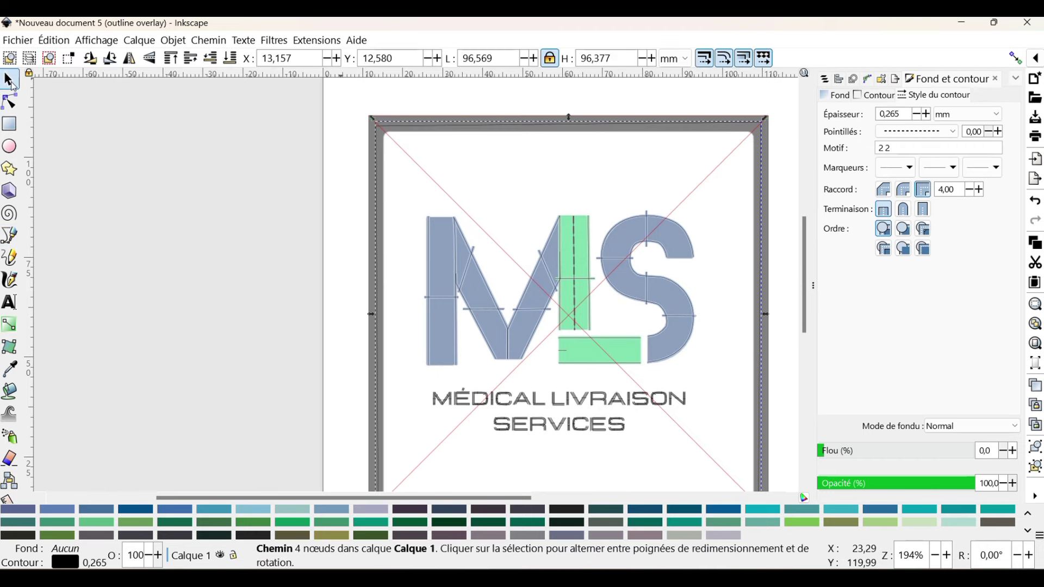
{"action": "left_click", "coordinate": [341, 191]}
{"action": "key", "text": "ctrl+v"}
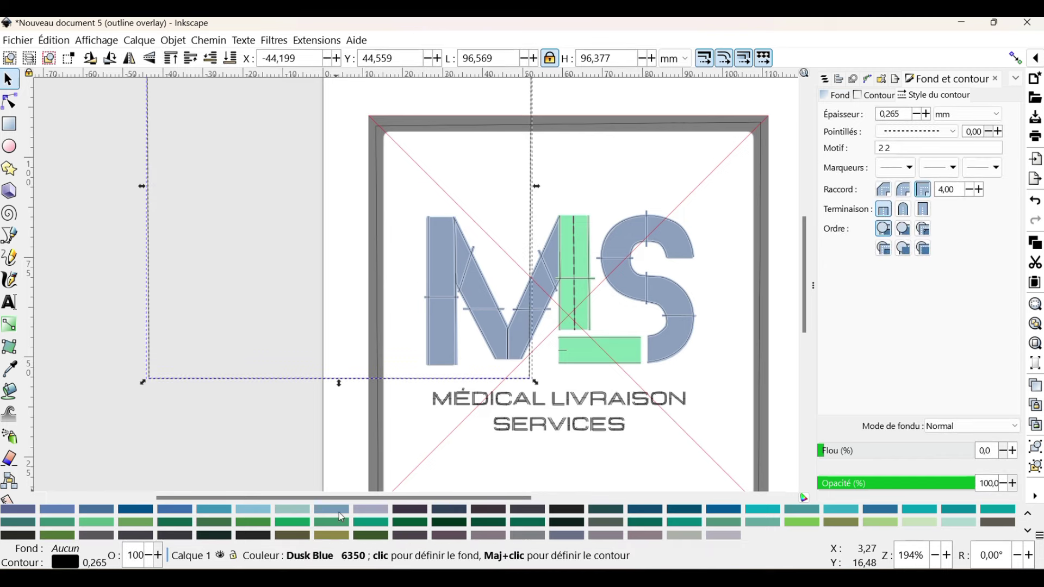
{"action": "right_click", "coordinate": [384, 526]}
{"action": "left_click", "coordinate": [451, 455]}
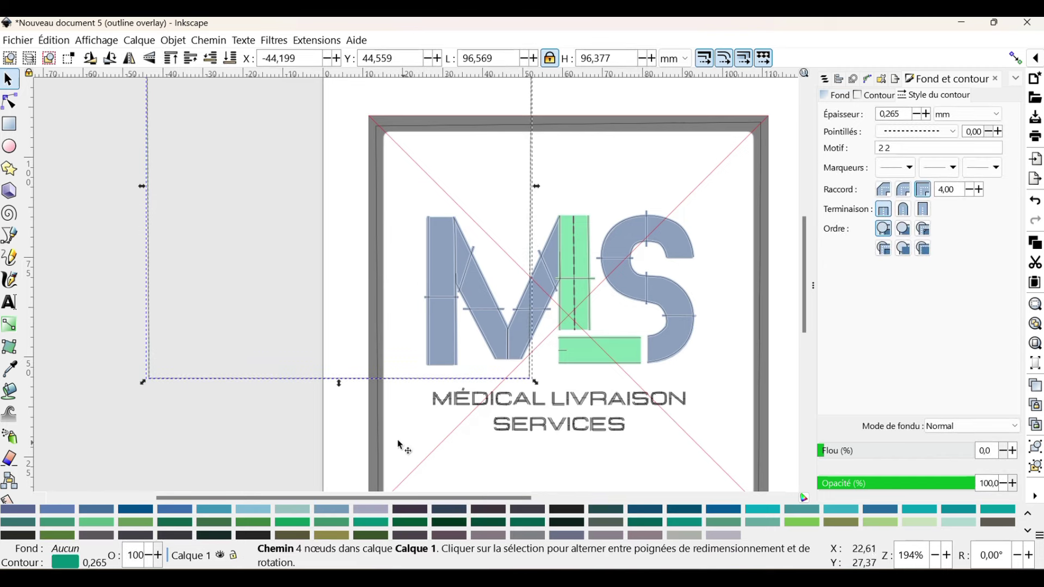
{"action": "scroll", "coordinate": [271, 380], "scroll_direction": "down", "scroll_amount": 4}
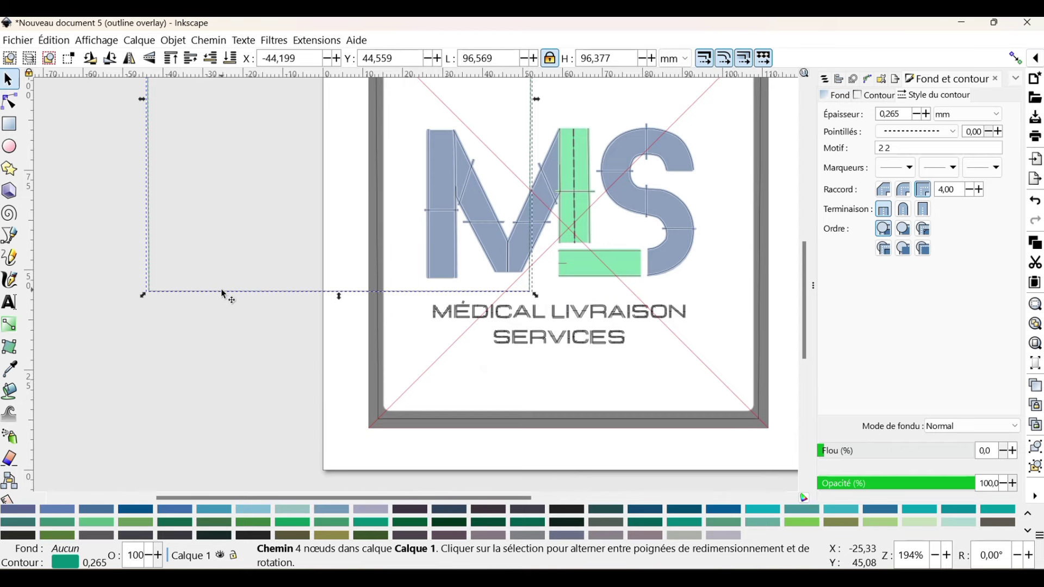
{"action": "left_click_drag", "start_coordinate": [225, 297], "coordinate": [450, 420]}
{"action": "scroll", "coordinate": [430, 416], "scroll_direction": "up", "scroll_amount": 4}
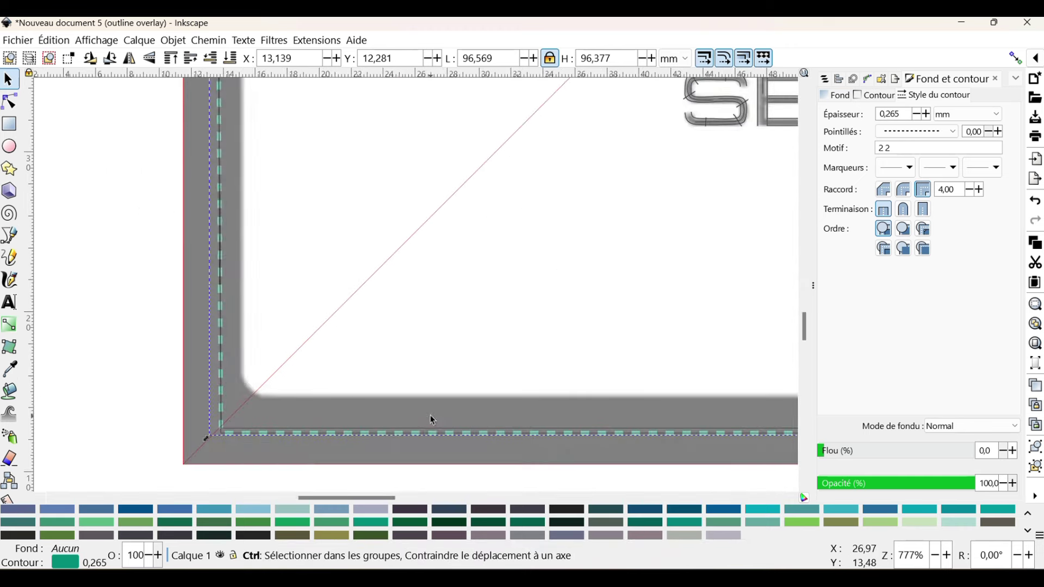
{"action": "left_click_drag", "start_coordinate": [368, 429], "coordinate": [376, 428]}
{"action": "left_click", "coordinate": [368, 425]}
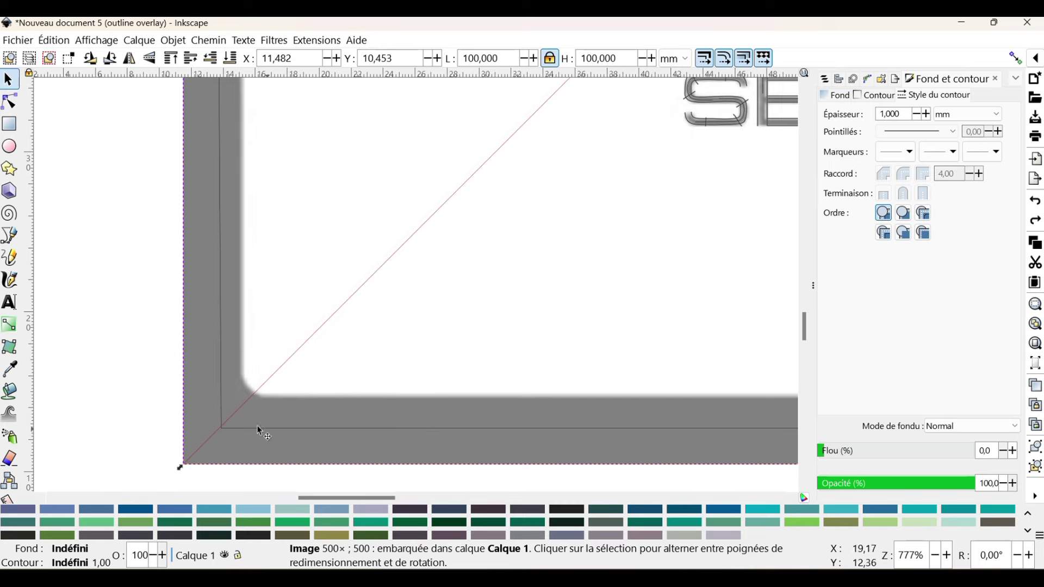
Move the green-stroked copy onto the original frame path, aligned at the lower-left corner at about X 13.2 and Y 12.6 mm.
{"action": "scroll", "coordinate": [152, 388], "scroll_direction": "down", "scroll_amount": 4}
{"action": "scroll", "coordinate": [153, 388], "scroll_direction": "down", "scroll_amount": 2}
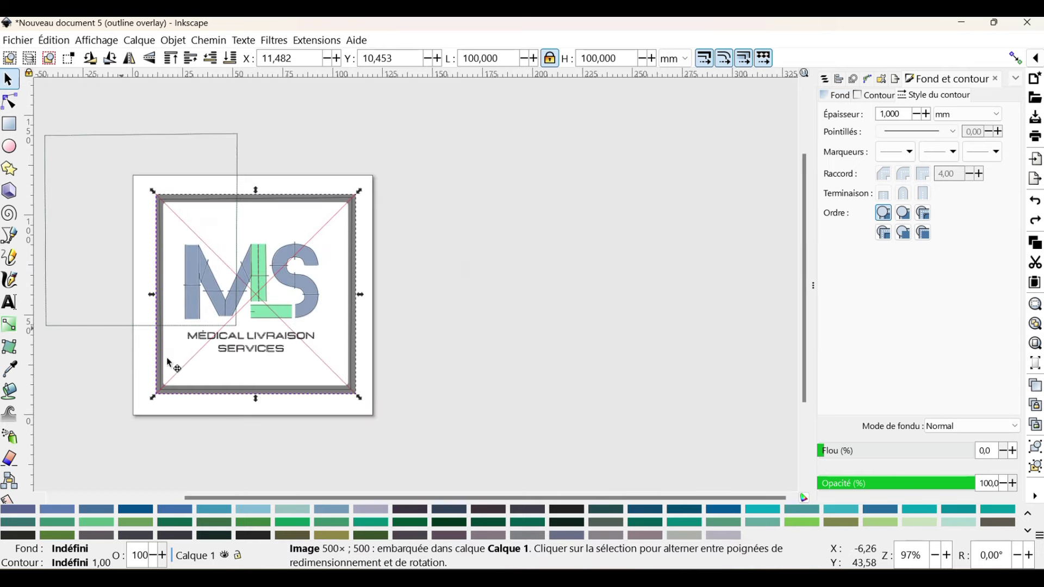
{"action": "left_click_drag", "start_coordinate": [170, 363], "coordinate": [226, 403]}
{"action": "scroll", "coordinate": [228, 400], "scroll_direction": "up", "scroll_amount": 5}
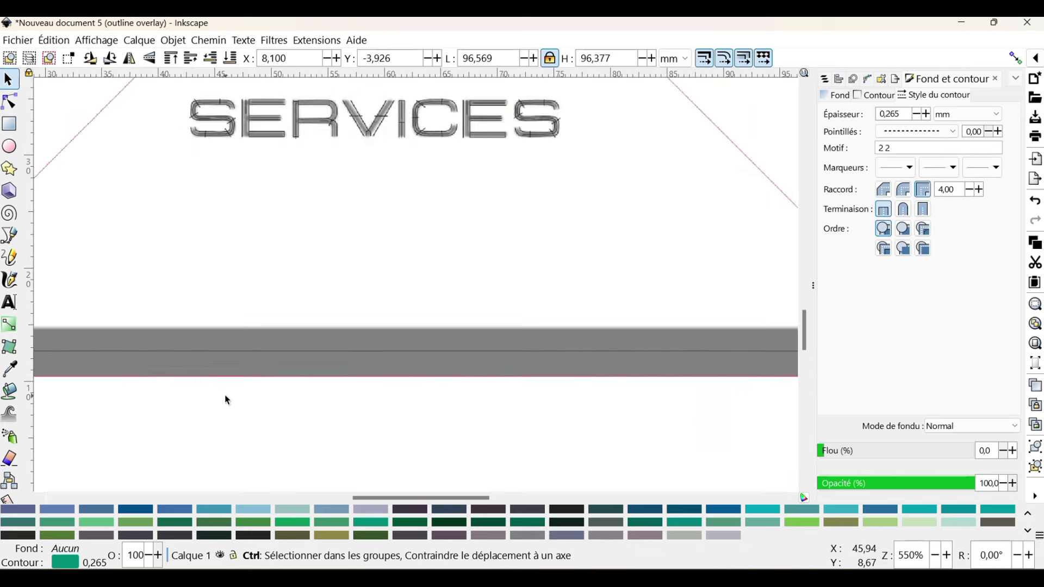
{"action": "scroll", "coordinate": [229, 401], "scroll_direction": "down", "scroll_amount": 2}
{"action": "scroll", "coordinate": [225, 401], "scroll_direction": "down", "scroll_amount": 1}
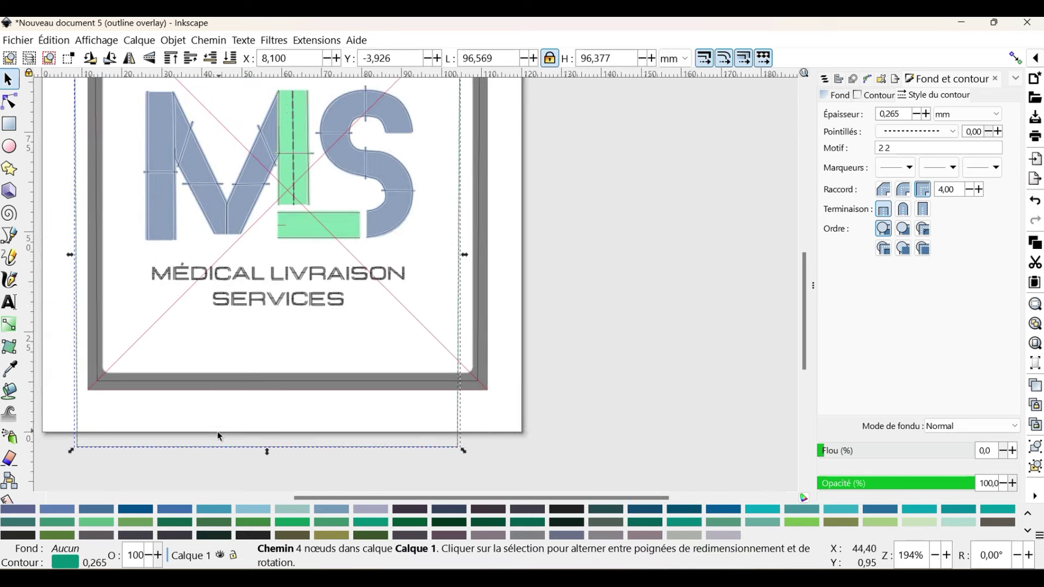
{"action": "left_click_drag", "start_coordinate": [219, 435], "coordinate": [220, 380]}
{"action": "scroll", "coordinate": [221, 381], "scroll_direction": "up", "scroll_amount": 4}
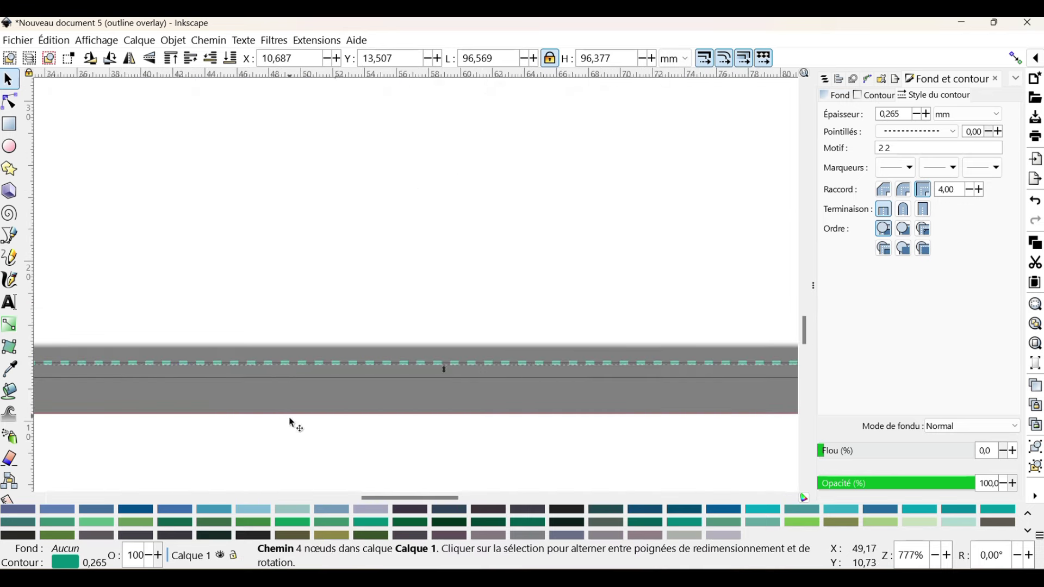
{"action": "left_click_drag", "start_coordinate": [389, 499], "coordinate": [326, 499]}
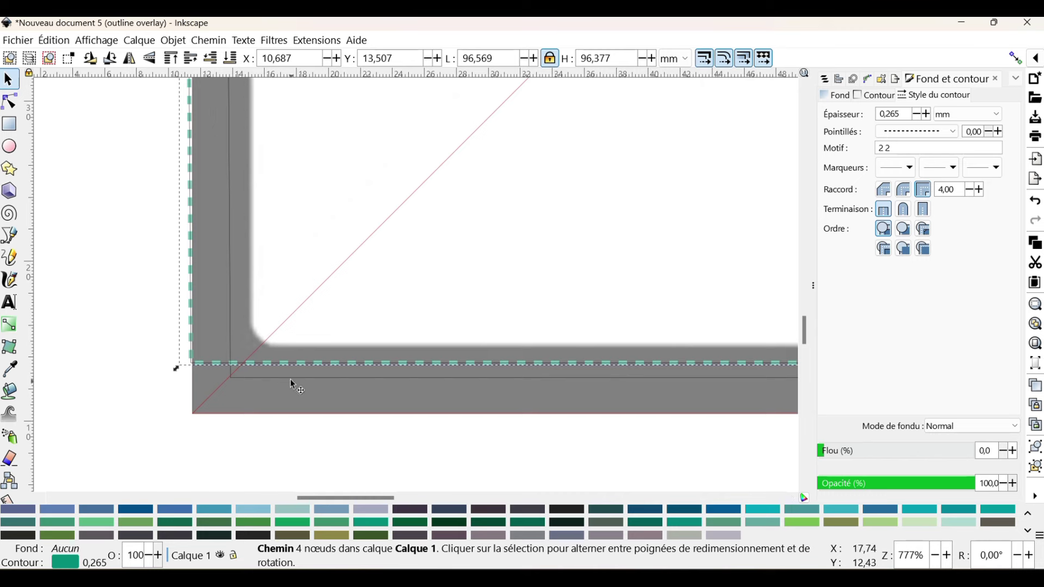
{"action": "left_click_drag", "start_coordinate": [286, 367], "coordinate": [326, 381]}
{"action": "scroll", "coordinate": [358, 334], "scroll_direction": "down", "scroll_amount": 3}
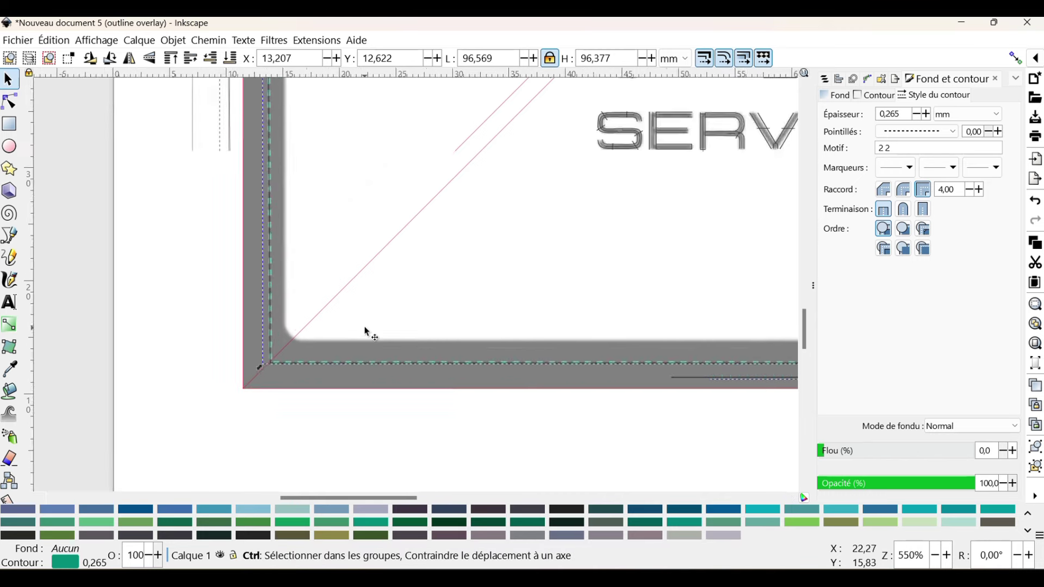
Reorder the green-stroked copy in the object stack so it sits directly above the original 1er CALQUE path, below image1231.
{"action": "left_click", "coordinate": [836, 82]}
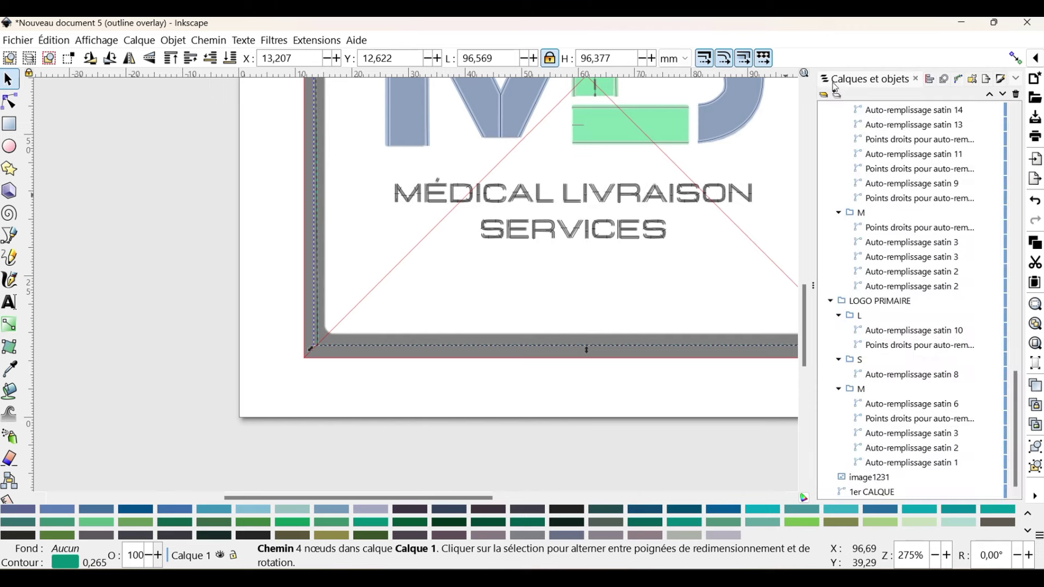
{"action": "scroll", "coordinate": [964, 155], "scroll_direction": "up", "scroll_amount": 15}
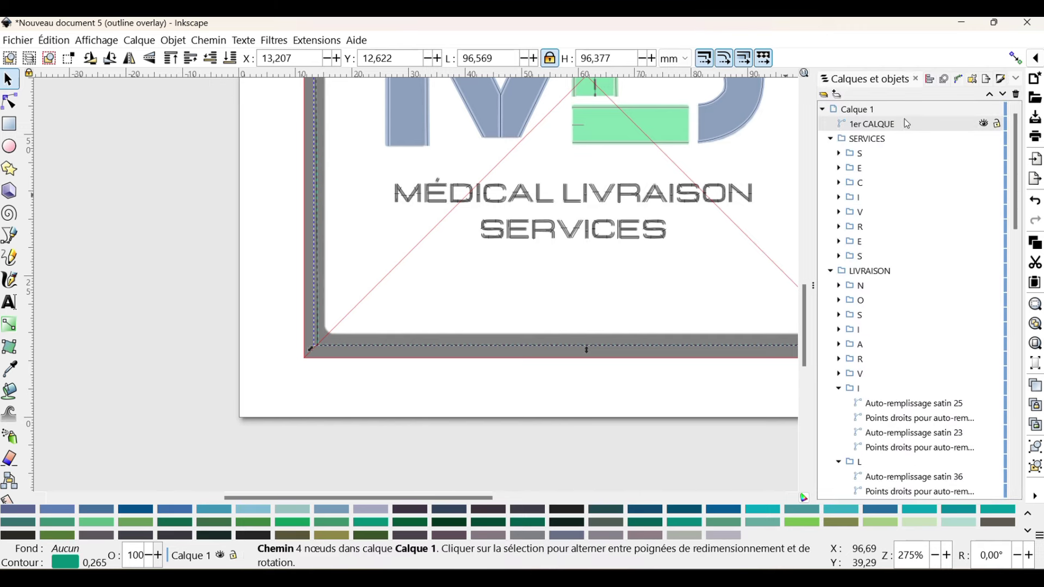
{"action": "left_click", "coordinate": [1001, 98]}
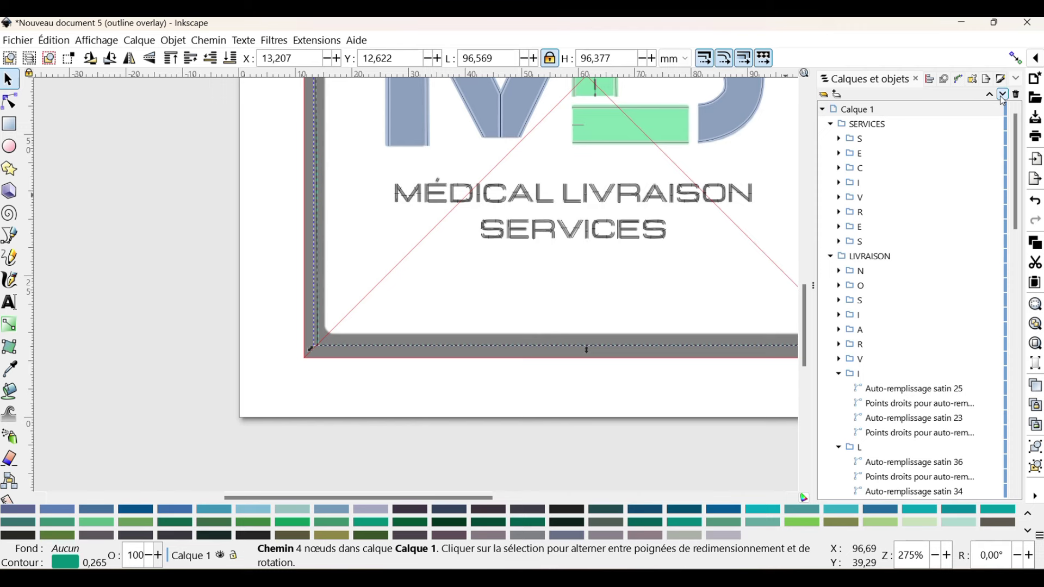
{"action": "left_click", "coordinate": [1003, 98]}
{"action": "scroll", "coordinate": [925, 349], "scroll_direction": "down", "scroll_amount": 15}
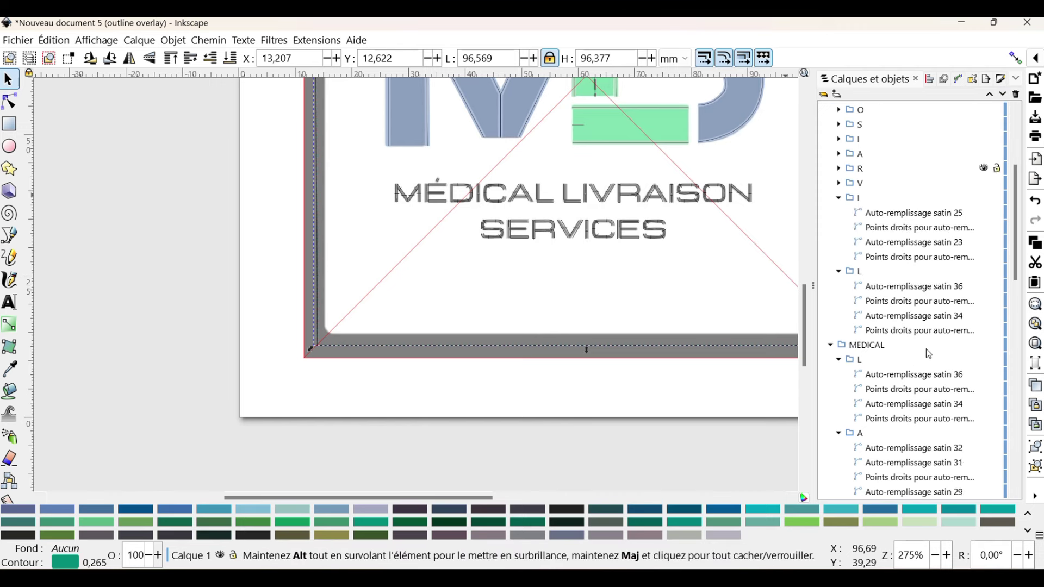
{"action": "left_click", "coordinate": [989, 95]}
Rename the green-stroked copy of the frame path as 2EME CALQUE.
{"action": "double_click", "coordinate": [864, 477]}
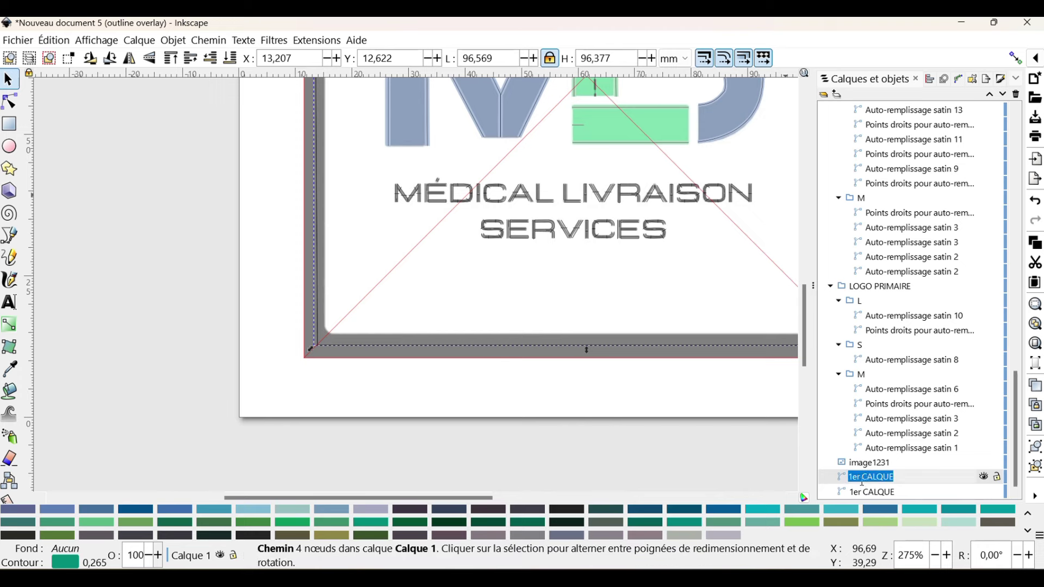
{"action": "type", "text": "2EME"}
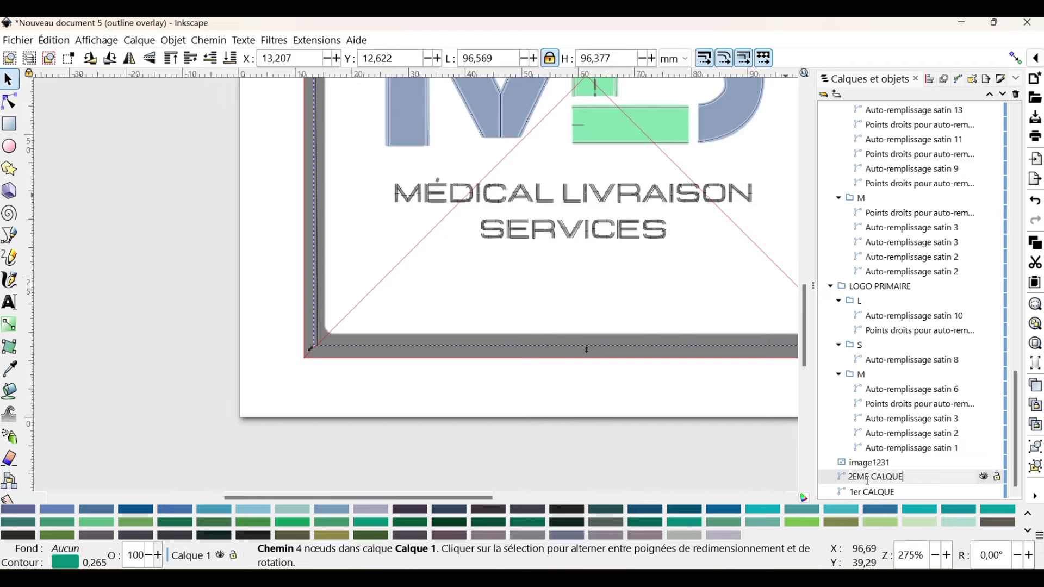
{"action": "key", "text": "Return"}
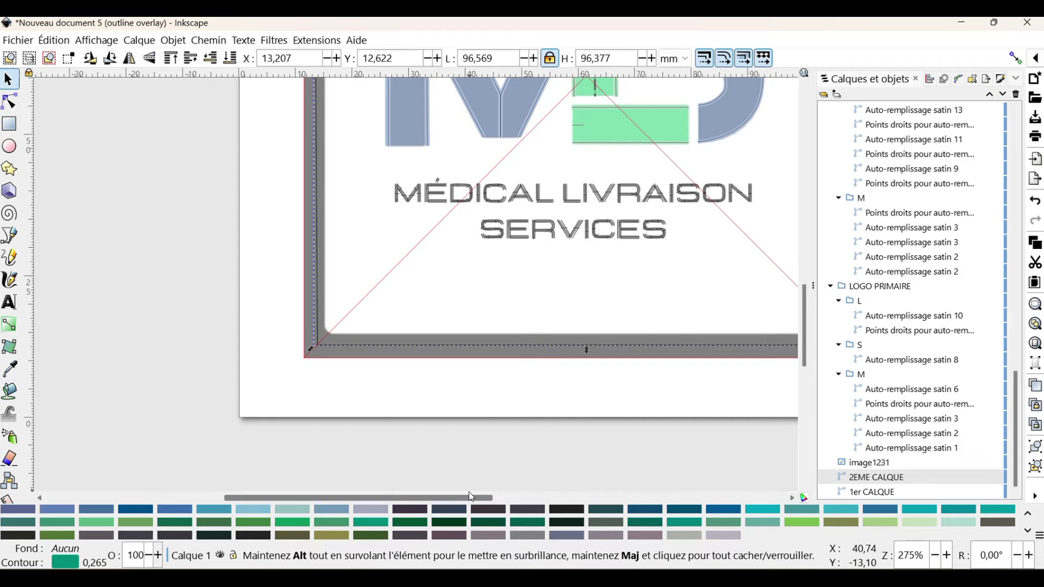
Paste another copy of the dashed frame path and move it over the logo near the frame.
{"action": "left_click_drag", "start_coordinate": [469, 498], "coordinate": [511, 496]}
{"action": "scroll", "coordinate": [585, 473], "scroll_direction": "up", "scroll_amount": 4}
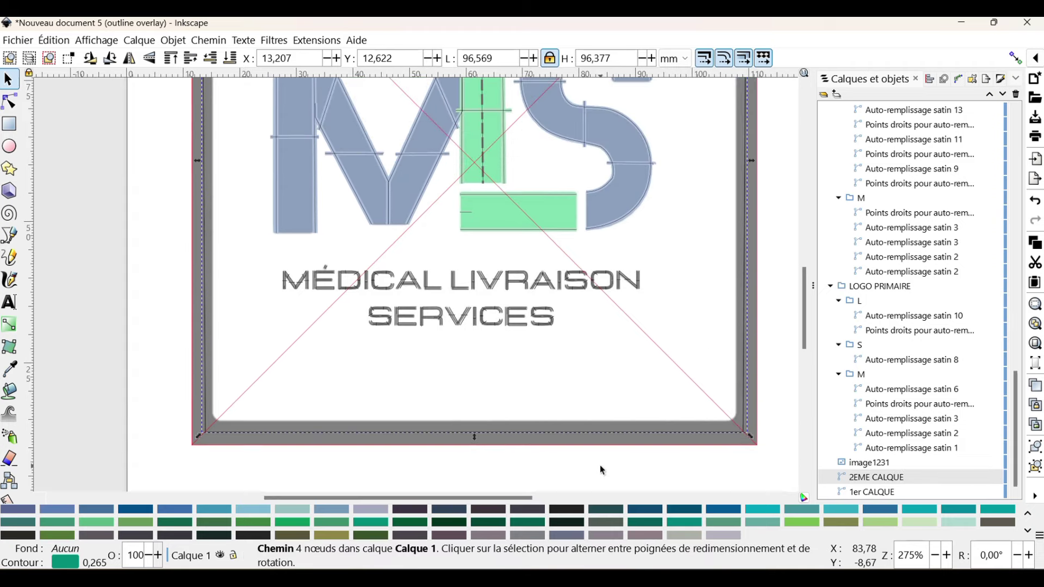
{"action": "key", "text": "5"}
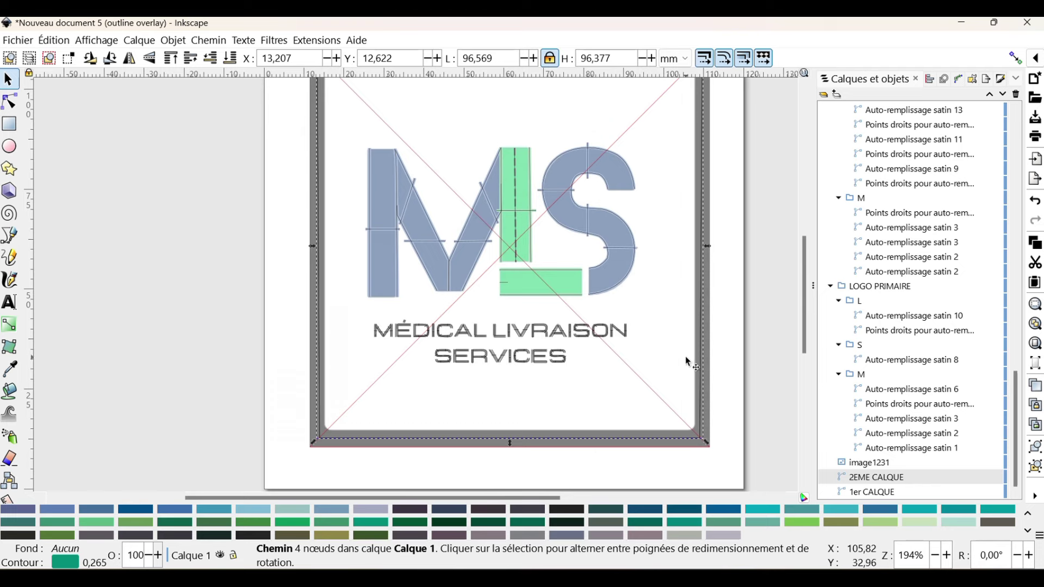
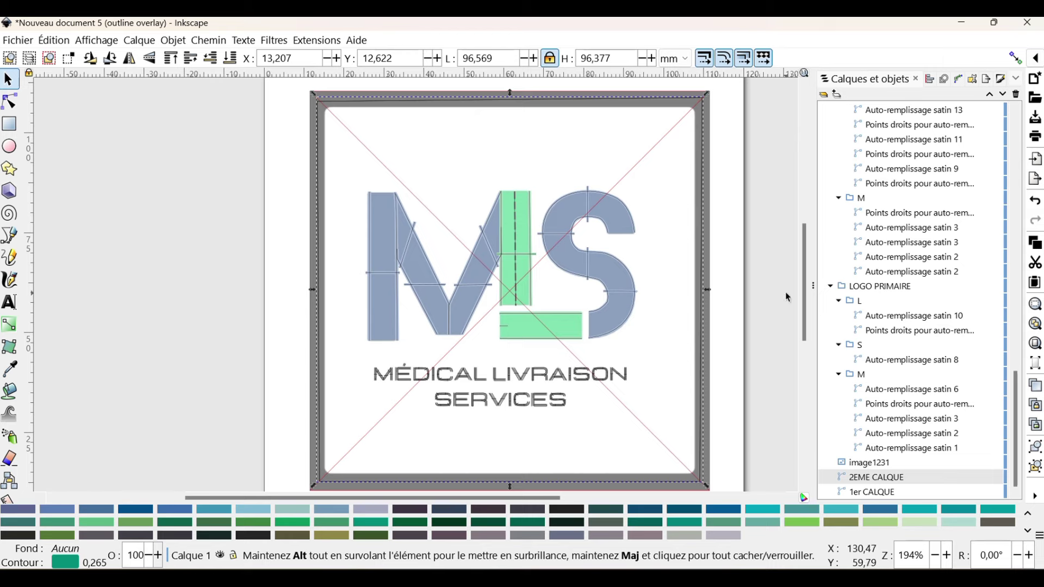
{"action": "left_click", "coordinate": [250, 282]}
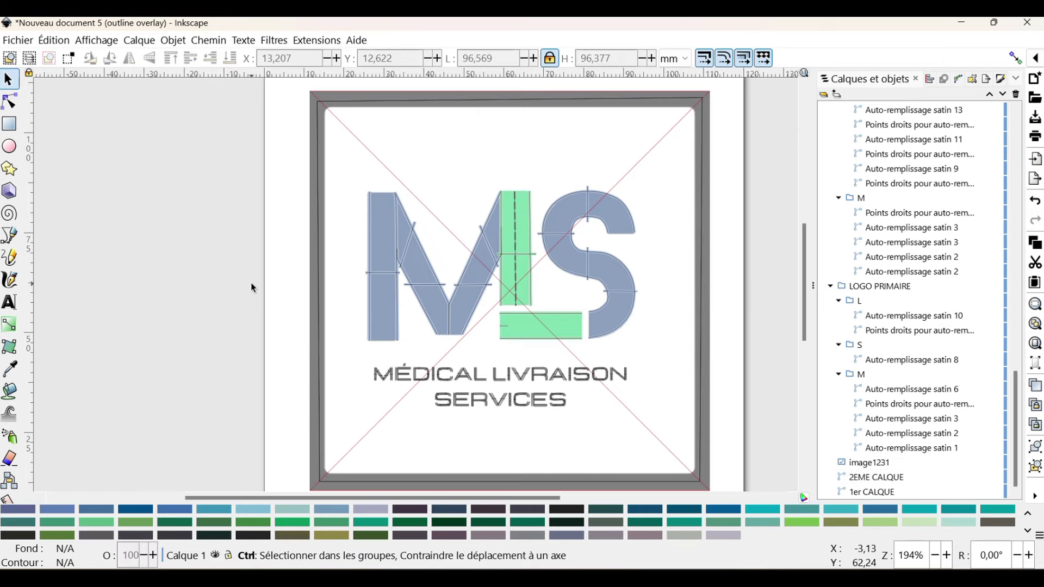
{"action": "key", "text": "ctrl+v"}
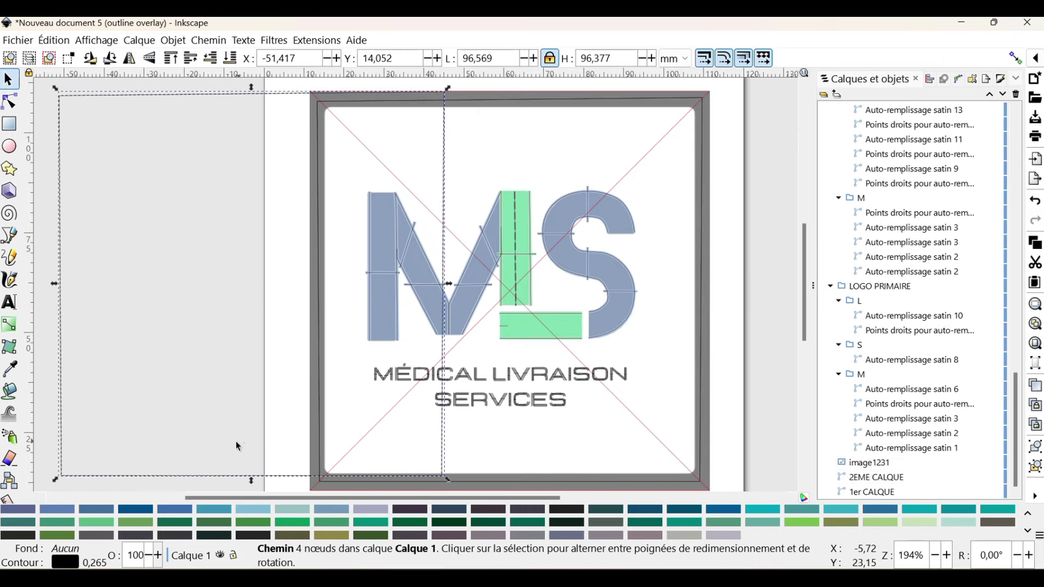
{"action": "left_click_drag", "start_coordinate": [197, 474], "coordinate": [406, 485]}
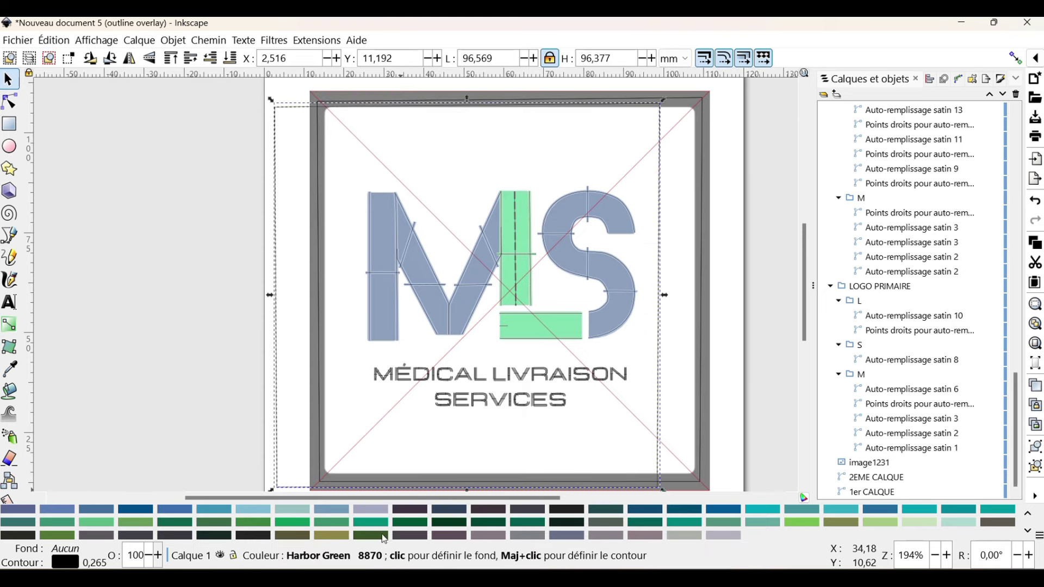
Give the new copy a Light Green / Yellow 8615 stroke and align it with the frame path at about X 13.2 and Y 12.5 mm.
{"action": "right_click", "coordinate": [408, 540]}
{"action": "left_click", "coordinate": [468, 467]}
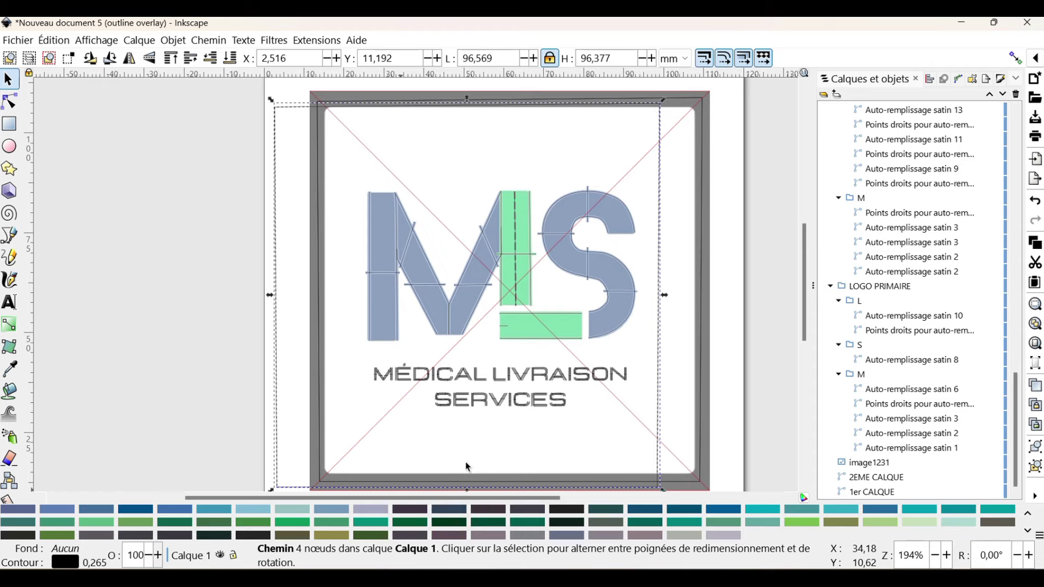
{"action": "scroll", "coordinate": [298, 488], "scroll_direction": "up", "scroll_amount": 3}
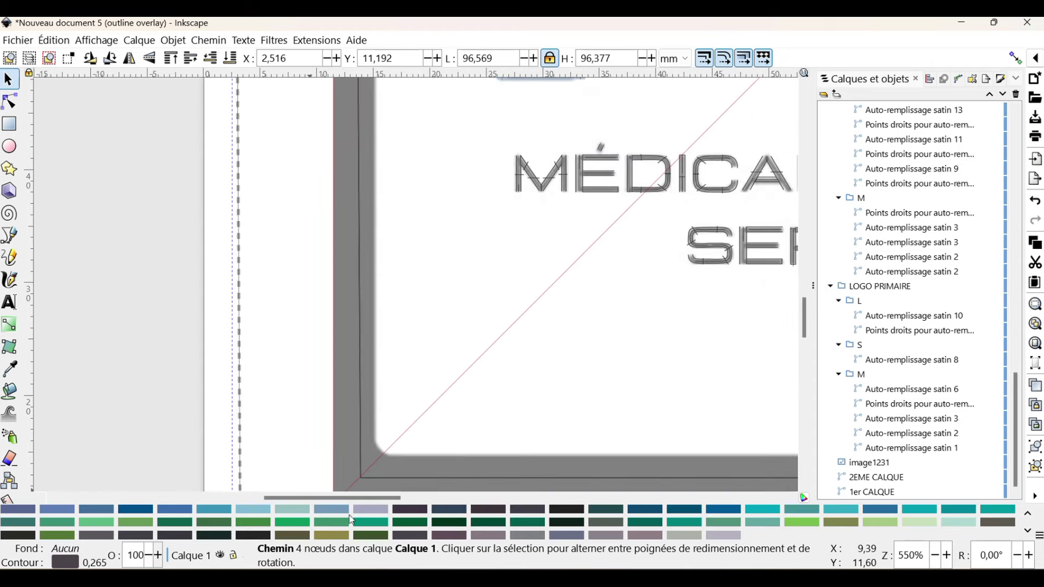
{"action": "right_click", "coordinate": [915, 522]}
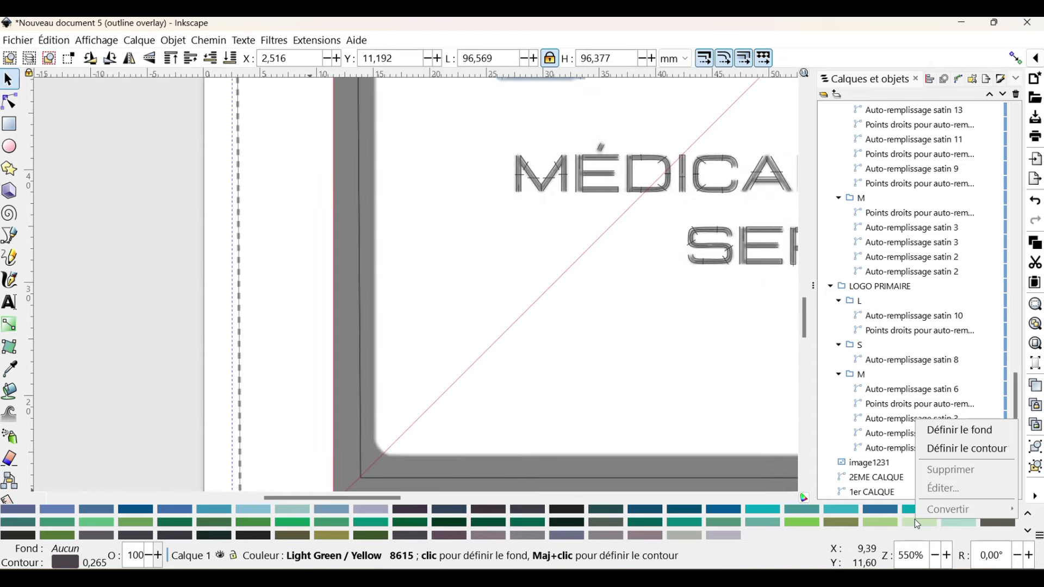
{"action": "left_click", "coordinate": [960, 449]}
{"action": "scroll", "coordinate": [281, 363], "scroll_direction": "down", "scroll_amount": 6}
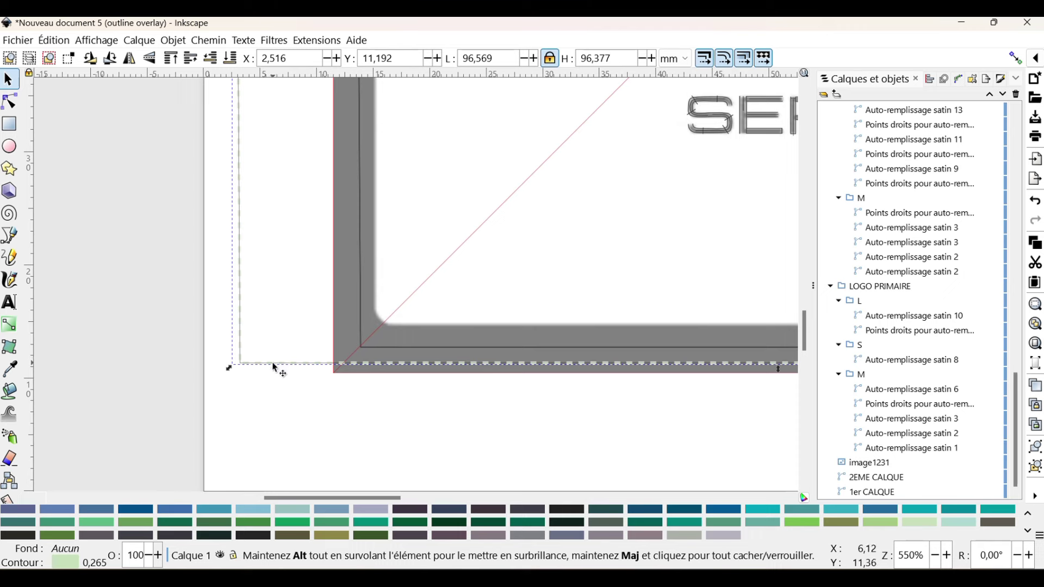
{"action": "left_click_drag", "start_coordinate": [281, 363], "coordinate": [400, 354]}
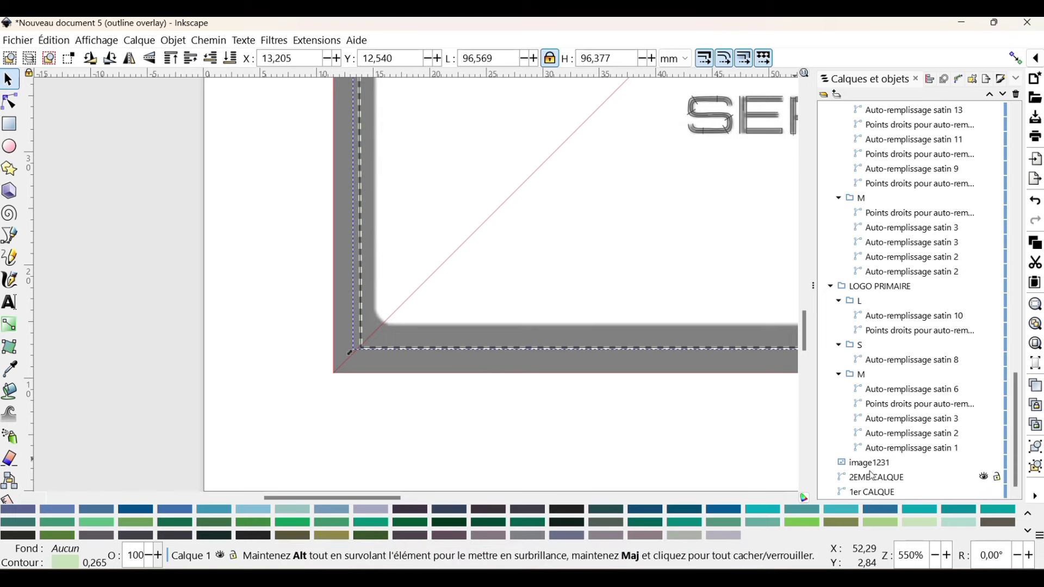
Rename the newest frame copy, above the SERVICES group in the object list, as 3EME CALQUE.
{"action": "scroll", "coordinate": [1009, 174], "scroll_direction": "up", "scroll_amount": 5}
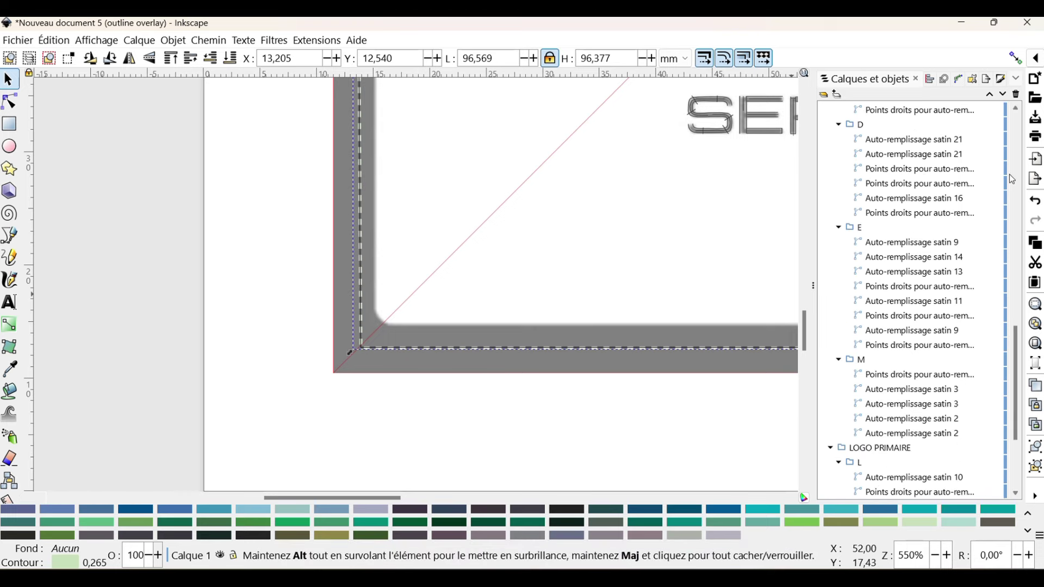
{"action": "scroll", "coordinate": [1020, 308], "scroll_direction": "up", "scroll_amount": 10}
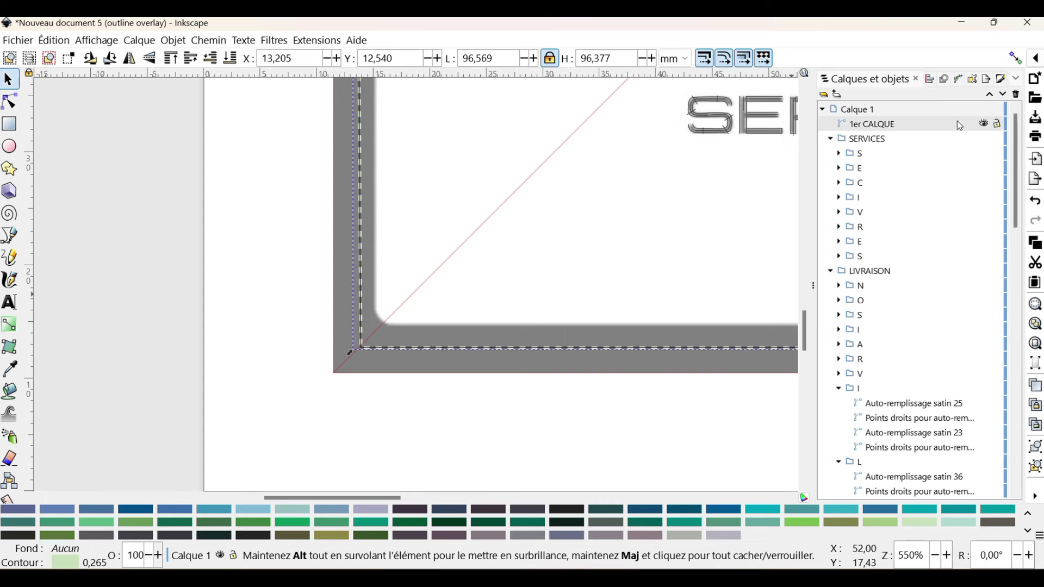
{"action": "left_click", "coordinate": [922, 123]}
{"action": "left_click", "coordinate": [873, 123]}
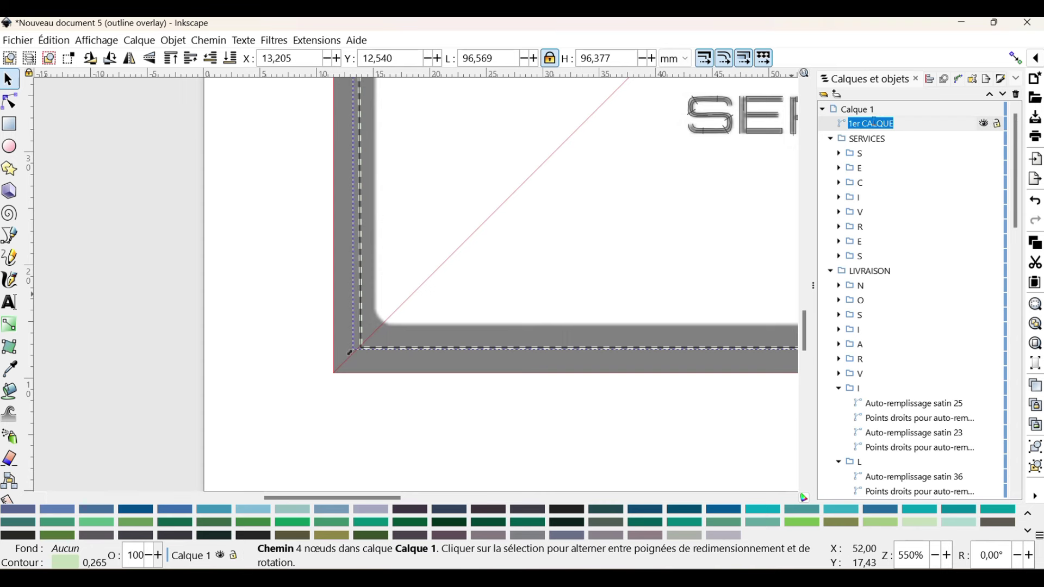
{"action": "key", "text": "BackSpace"}
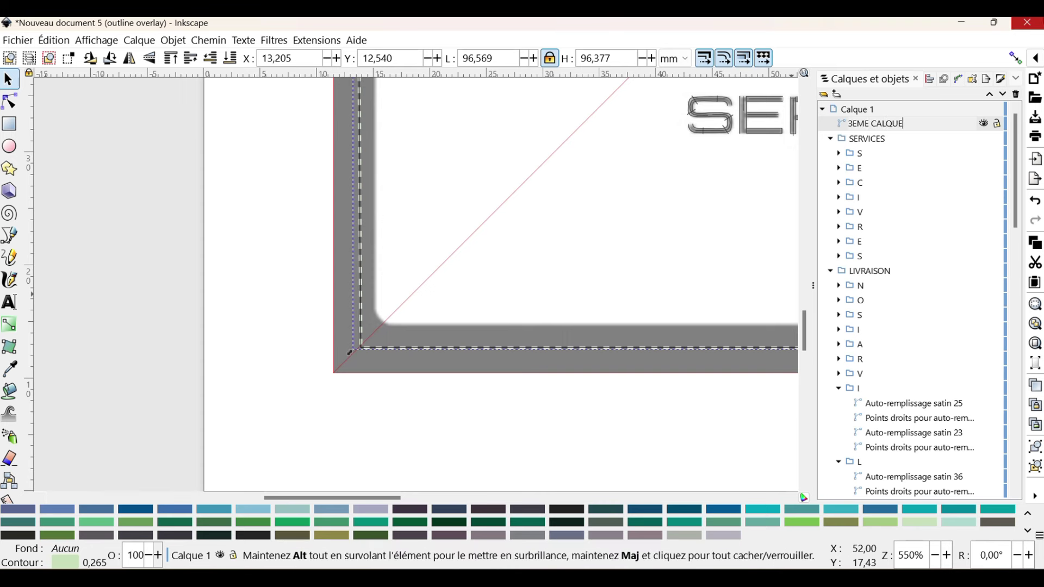
{"action": "key", "text": "Return"}
Give the 3EME CALQUE frame path a 3 mm wide stroke and change its dash pattern to a solid line.
{"action": "left_click", "coordinate": [1000, 78]}
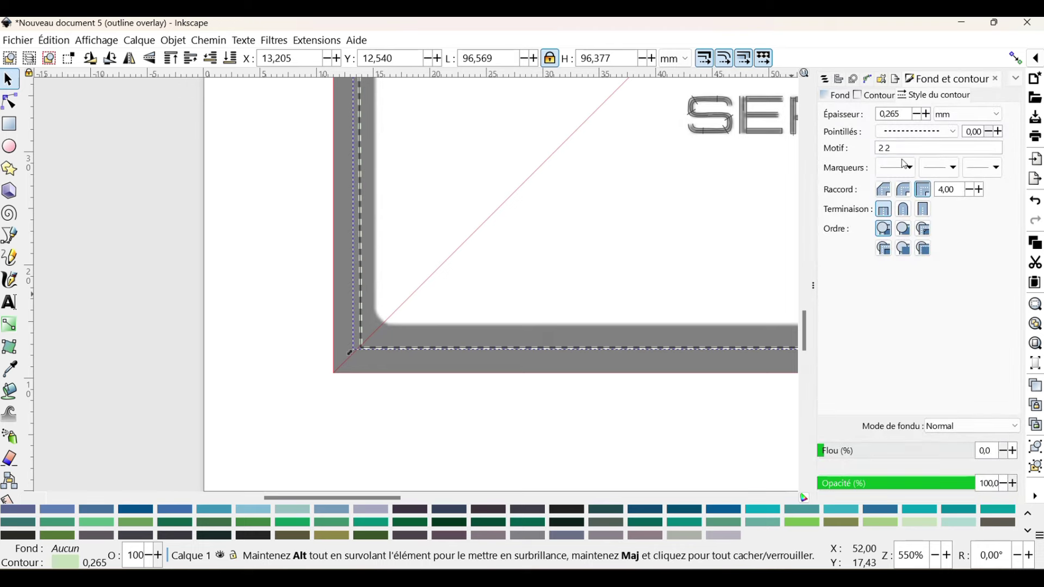
{"action": "double_click", "coordinate": [891, 114]}
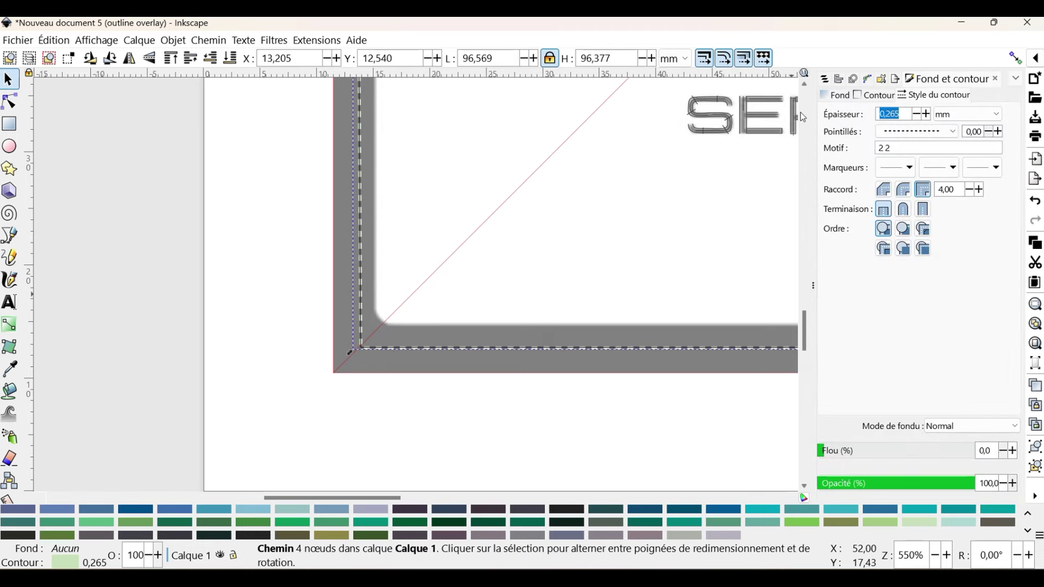
{"action": "type", "text": "3"}
{"action": "left_click", "coordinate": [958, 136]}
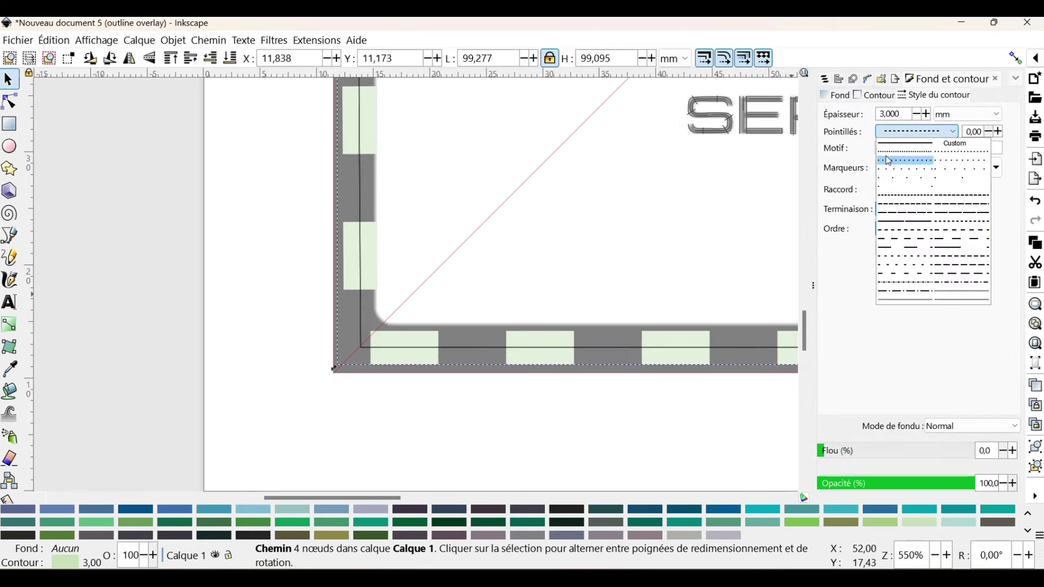
{"action": "left_click", "coordinate": [919, 126]}
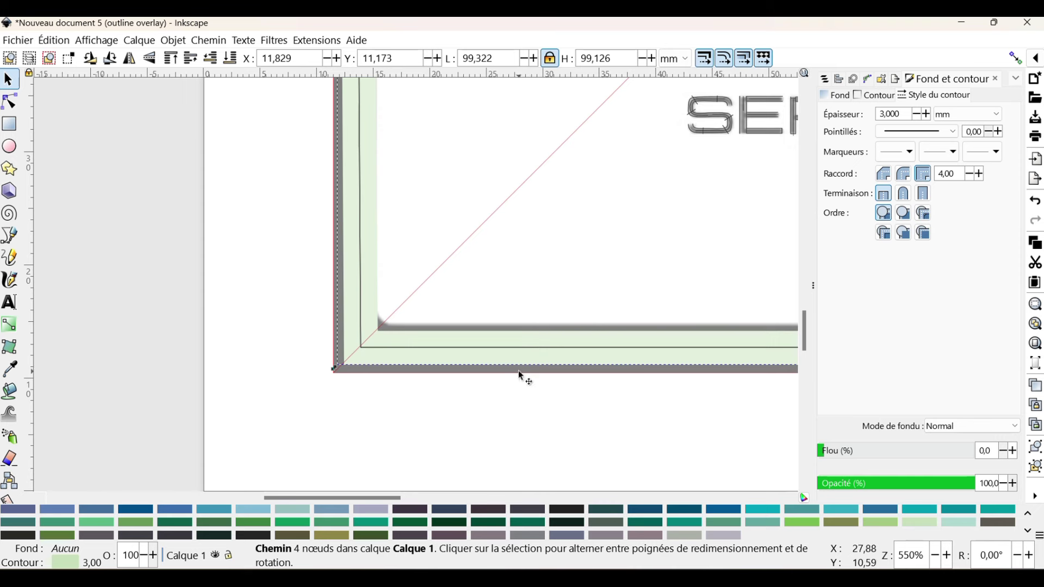
Widen the stroke of the 3EME CALQUE frame path to 4.2 mm so it covers the grey frame.
{"action": "left_click", "coordinate": [928, 116]}
{"action": "left_click", "coordinate": [927, 116]}
{"action": "left_click", "coordinate": [927, 116]}
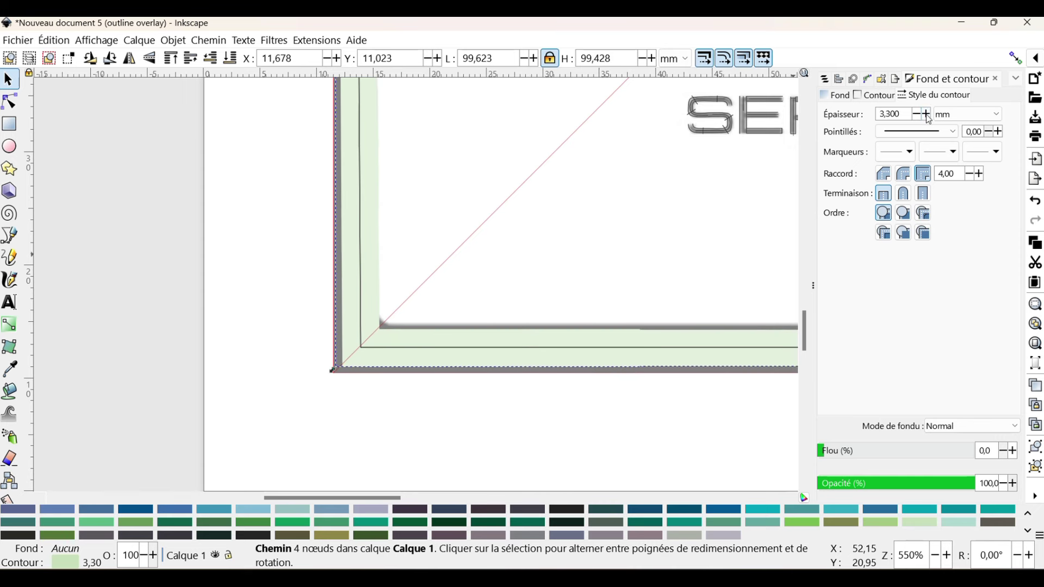
{"action": "left_click", "coordinate": [927, 116]}
{"action": "left_click", "coordinate": [928, 116]}
{"action": "left_click", "coordinate": [927, 116]}
{"action": "left_click", "coordinate": [928, 116]}
{"action": "left_click", "coordinate": [928, 116]}
{"action": "left_click", "coordinate": [928, 116]}
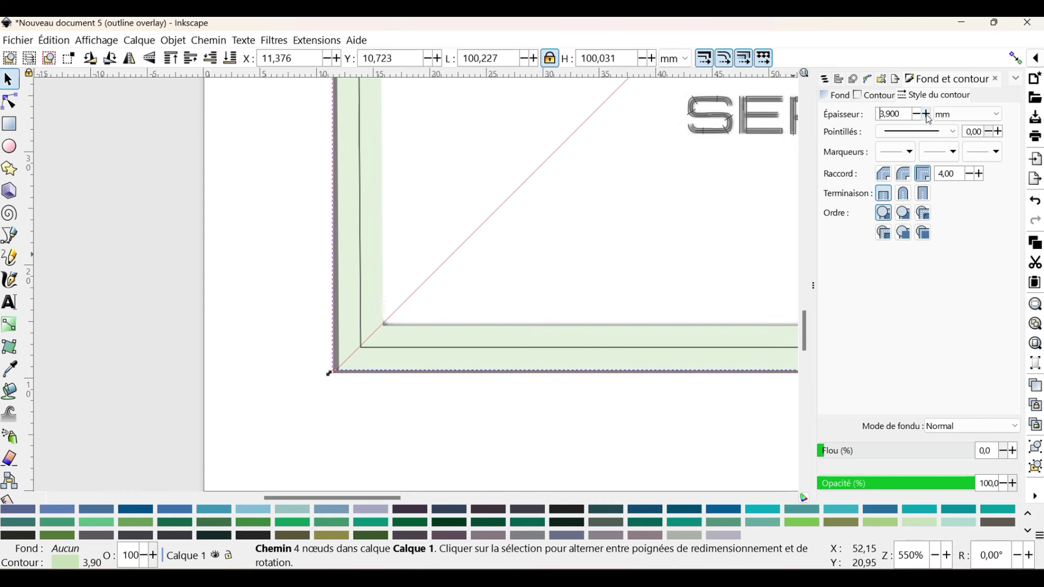
{"action": "left_click", "coordinate": [927, 116]}
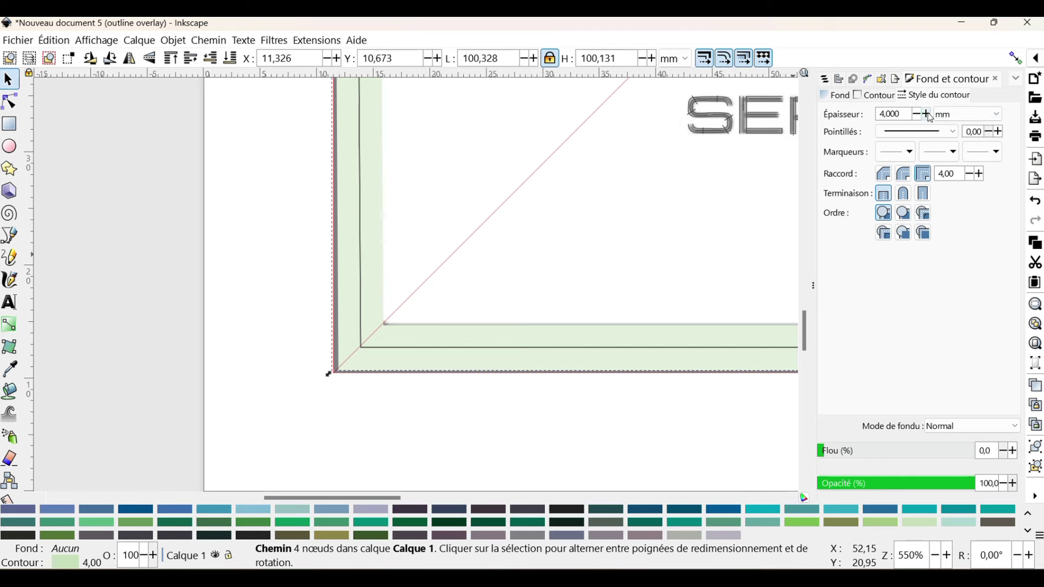
{"action": "left_click", "coordinate": [927, 114]}
{"action": "left_click", "coordinate": [928, 115]}
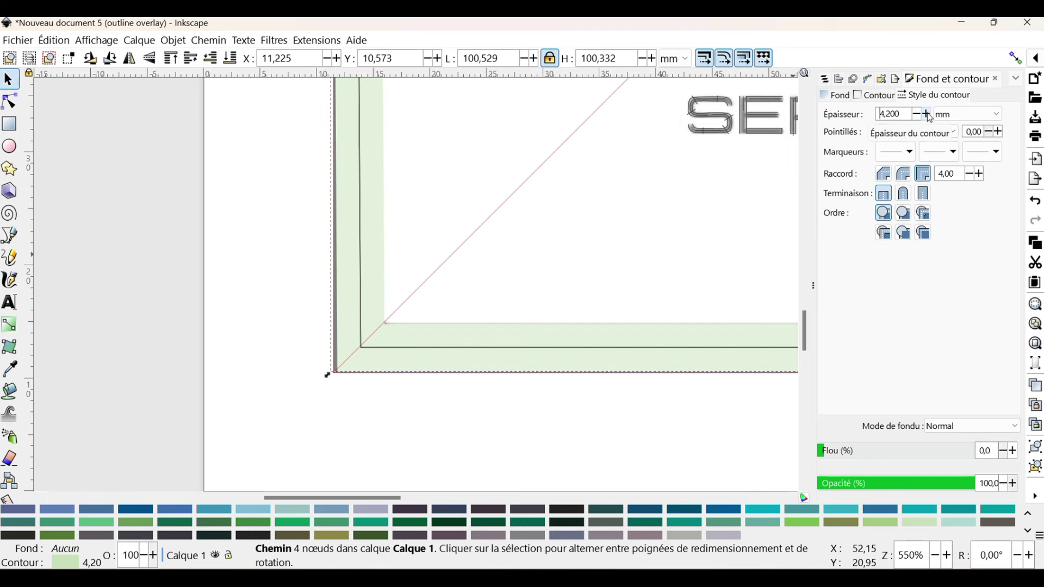
Try the rounded join on the frame stroke's corners, comparing it with the mitred join.
{"action": "scroll", "coordinate": [736, 303], "scroll_direction": "down", "scroll_amount": 4}
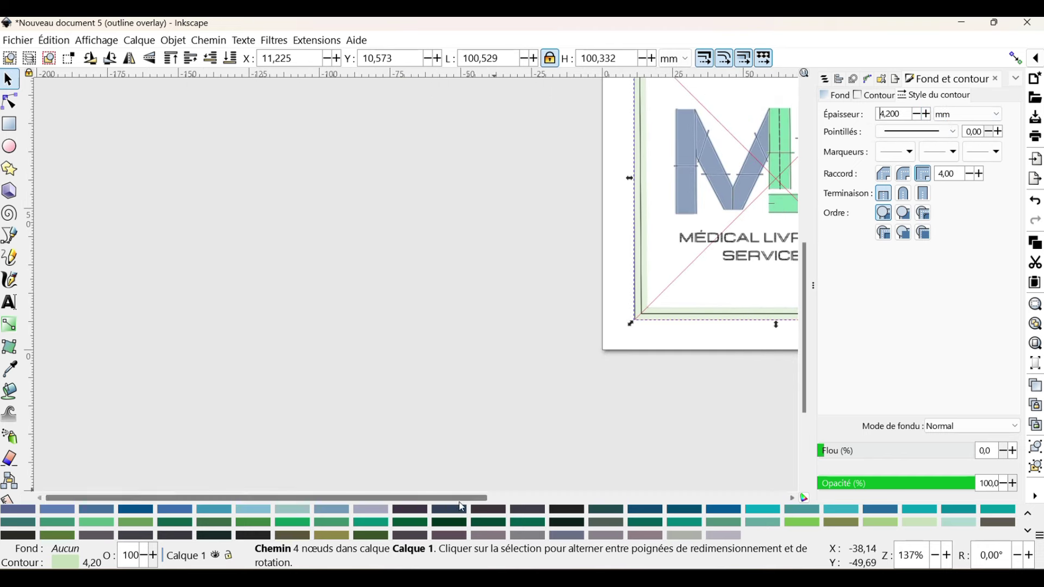
{"action": "left_click_drag", "start_coordinate": [460, 499], "coordinate": [577, 499]}
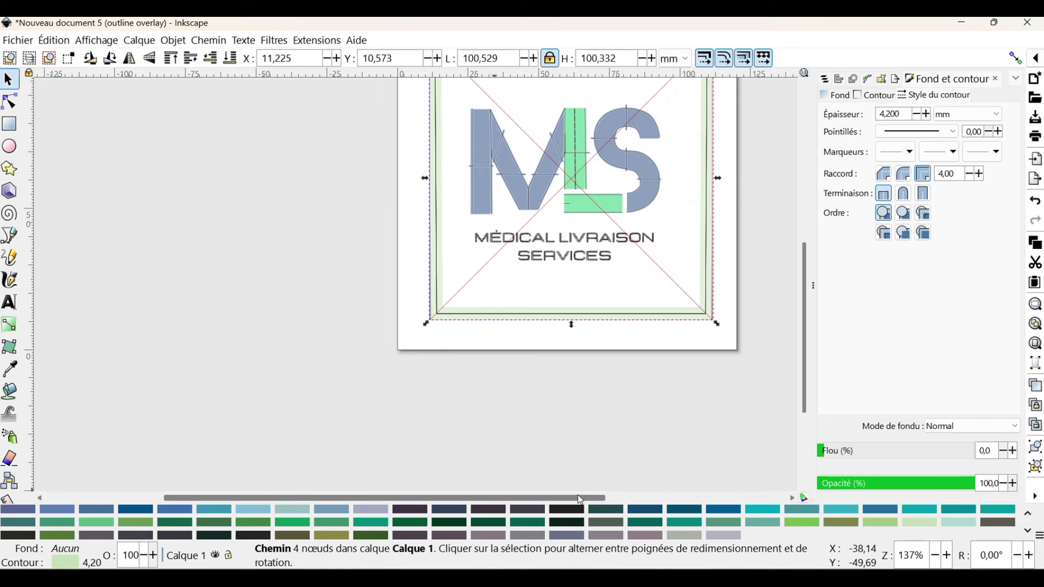
{"action": "left_click", "coordinate": [923, 171]}
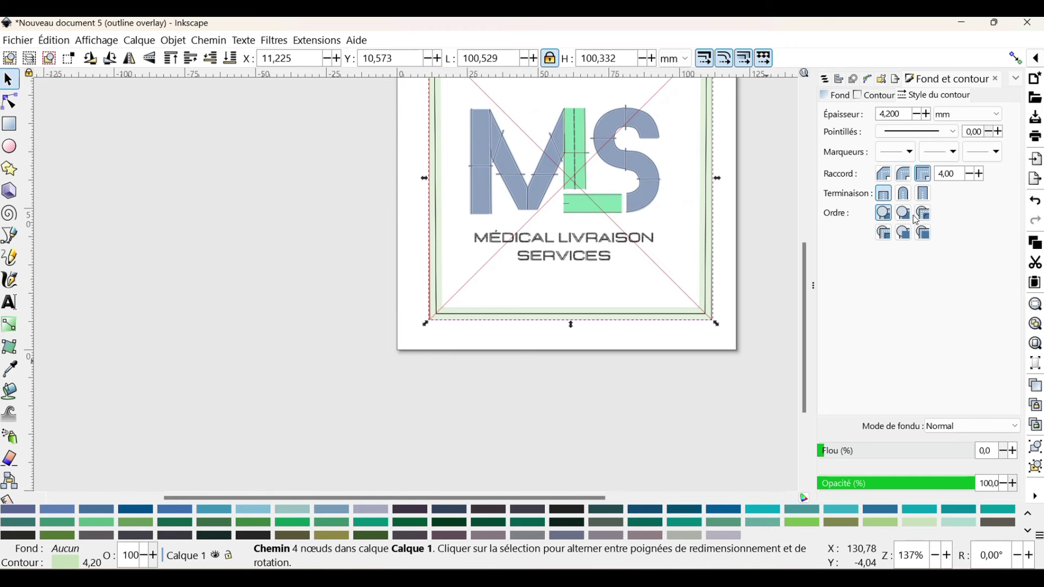
{"action": "left_click", "coordinate": [903, 174]}
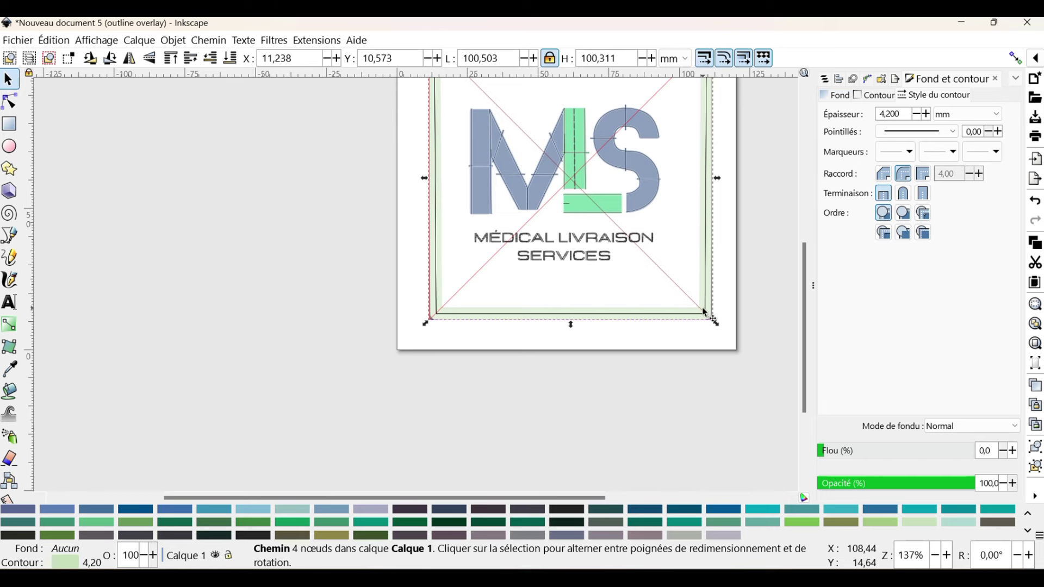
{"action": "scroll", "coordinate": [650, 297], "scroll_direction": "up", "scroll_amount": 1}
{"action": "scroll", "coordinate": [650, 300], "scroll_direction": "up", "scroll_amount": 1}
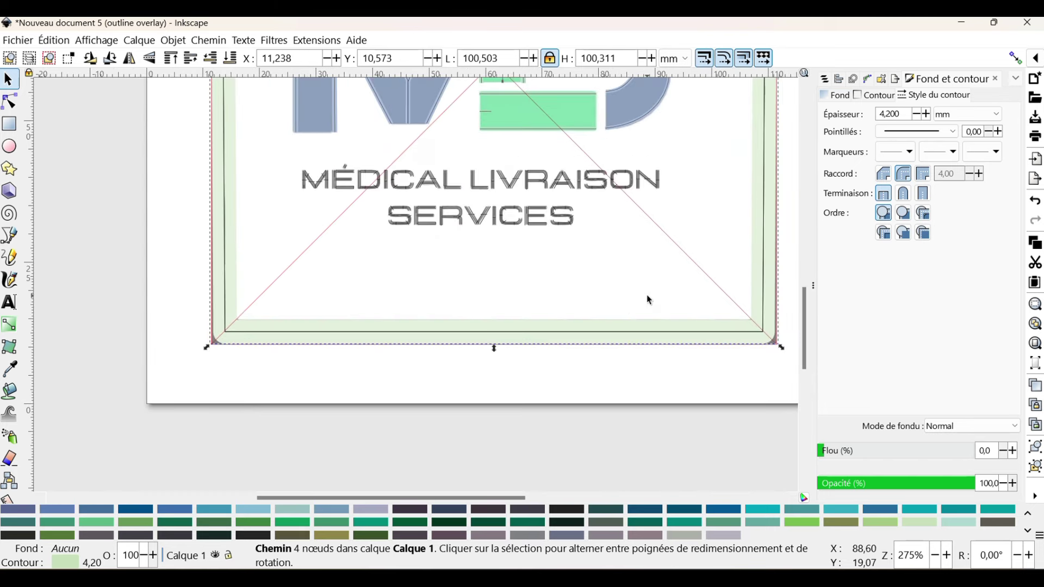
{"action": "scroll", "coordinate": [650, 300], "scroll_direction": "up", "scroll_amount": 1}
{"action": "scroll", "coordinate": [650, 300], "scroll_direction": "down", "scroll_amount": 1}
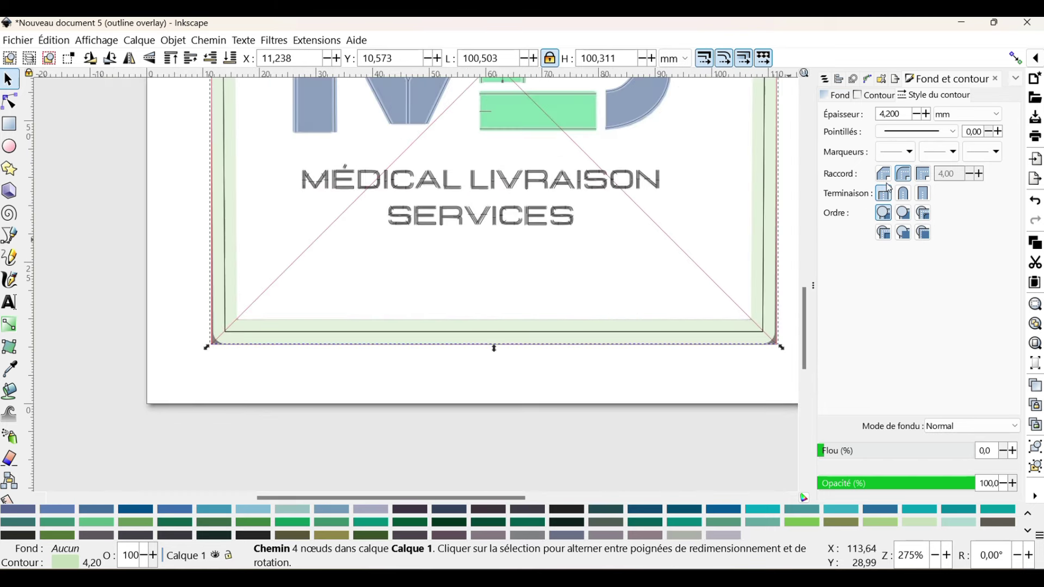
{"action": "left_click", "coordinate": [924, 175]}
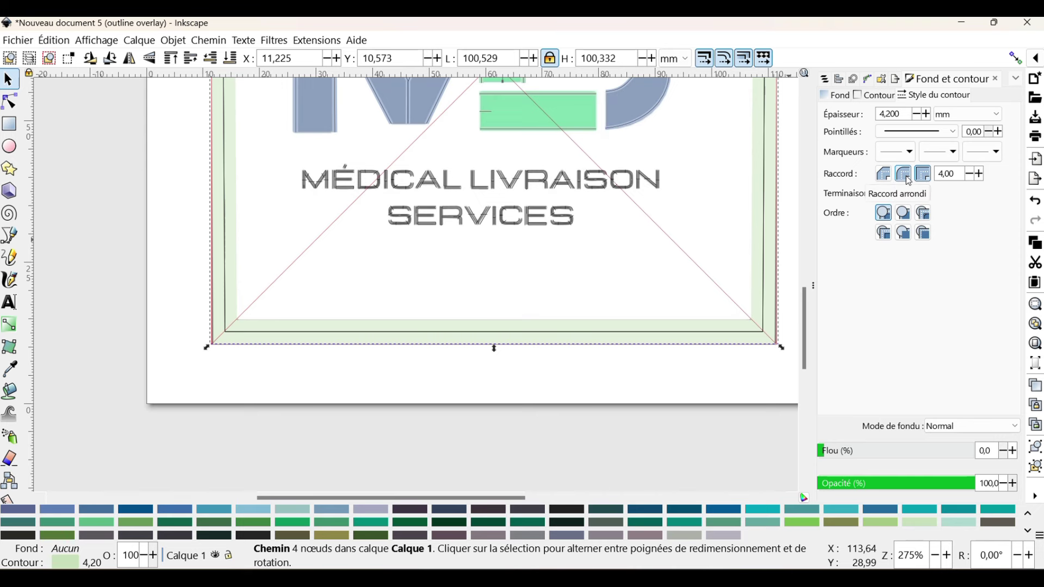
{"action": "left_click", "coordinate": [904, 174]}
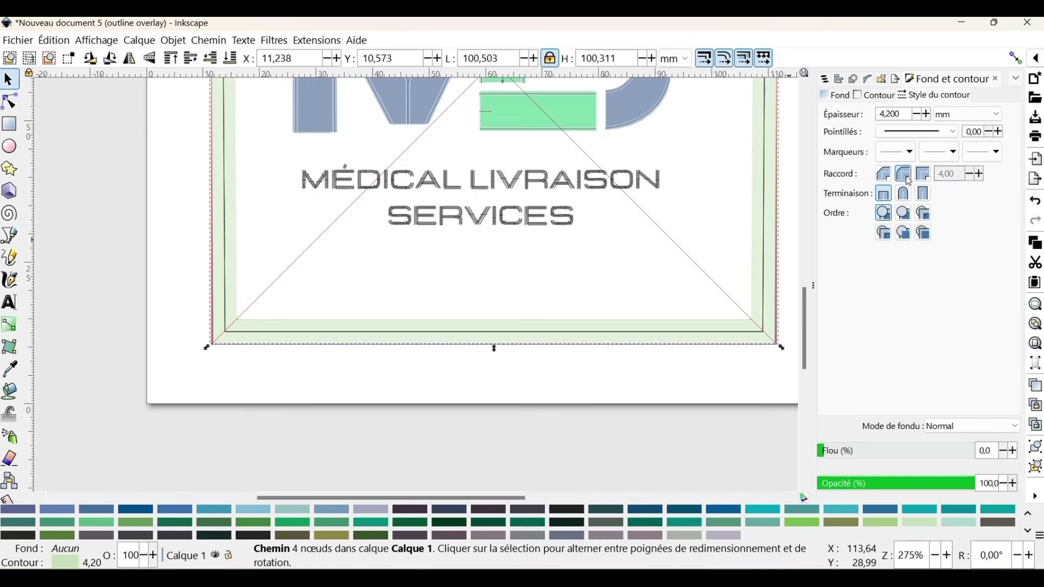
Try converting the round-joined frame stroke with Ink/Stitch Trait en Satin, inspect its nodes at the upper-left corner, and undo the conversion.
{"action": "left_click", "coordinate": [303, 44]}
{"action": "mouse_move", "coordinate": [338, 245]}
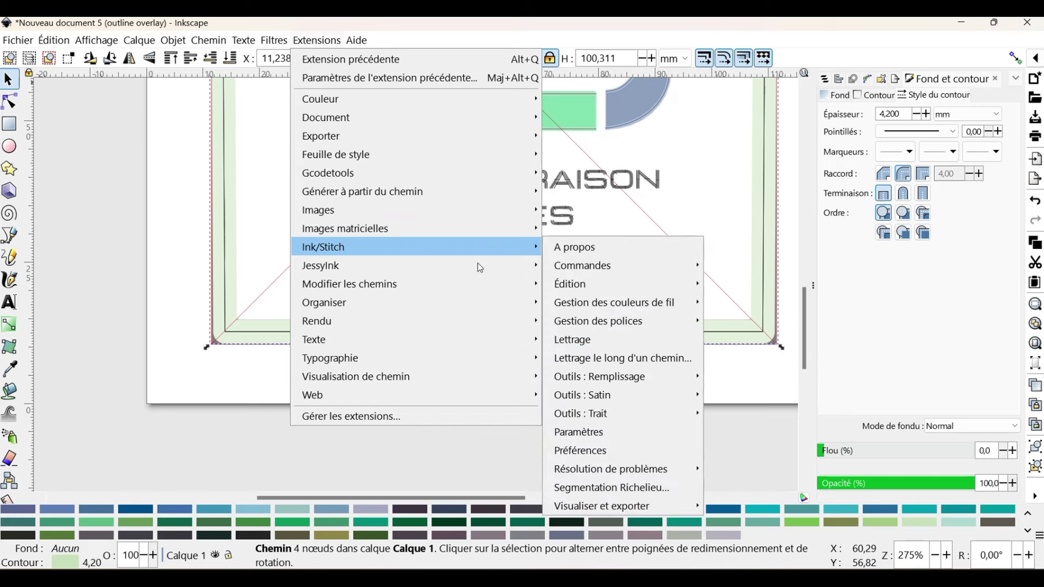
{"action": "mouse_move", "coordinate": [652, 395]}
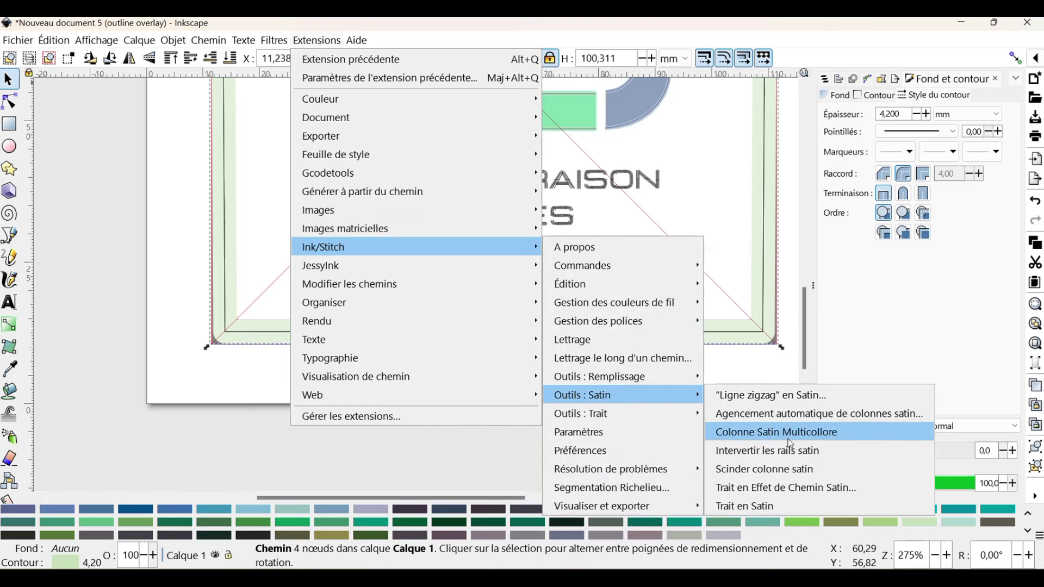
{"action": "left_click", "coordinate": [774, 500]}
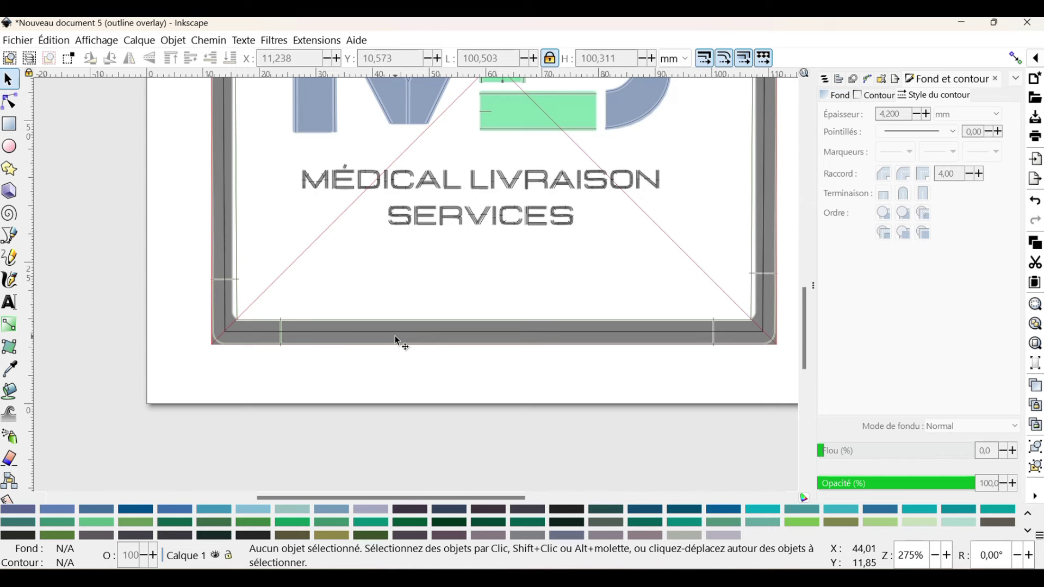
{"action": "scroll", "coordinate": [394, 335], "scroll_direction": "up", "scroll_amount": 10}
{"action": "scroll", "coordinate": [396, 338], "scroll_direction": "up", "scroll_amount": 4}
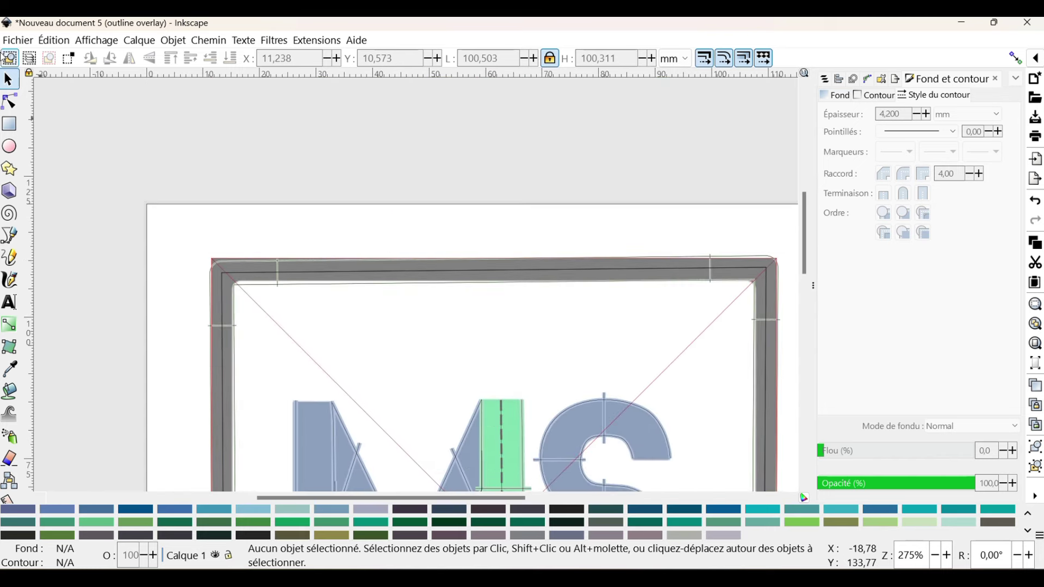
{"action": "left_click", "coordinate": [10, 106]}
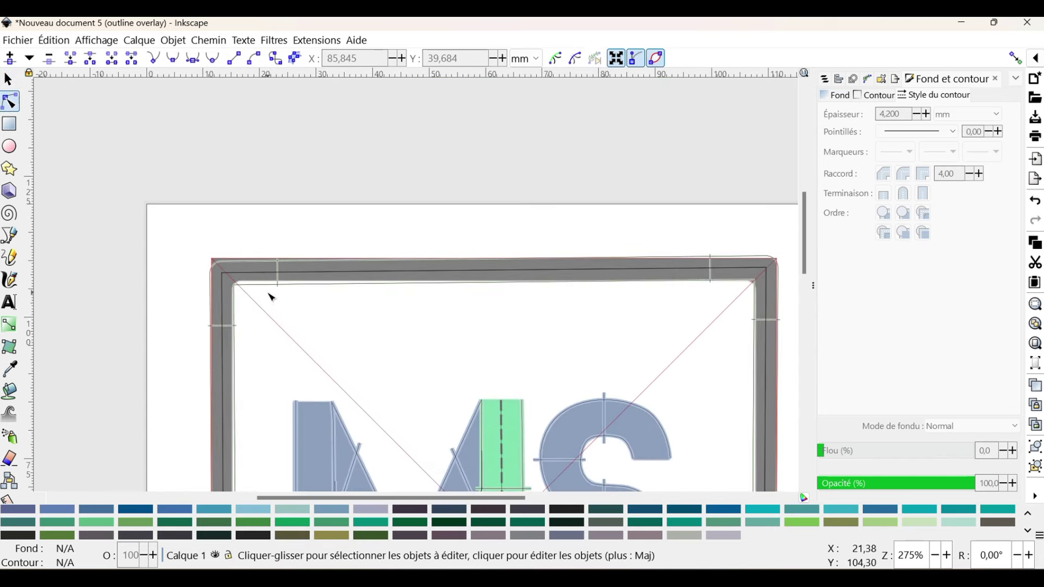
{"action": "scroll", "coordinate": [270, 283], "scroll_direction": "up", "scroll_amount": 1}
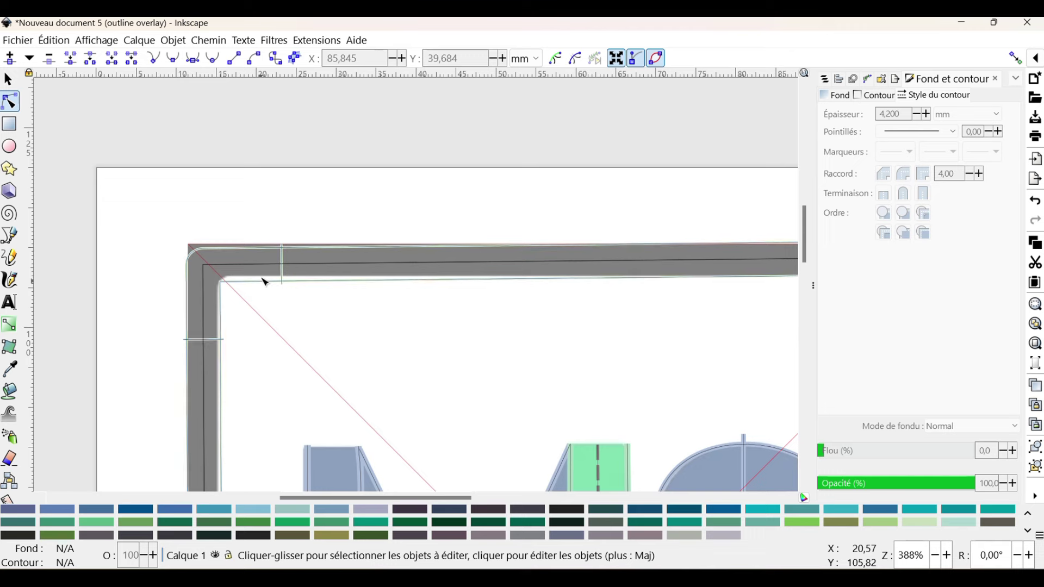
{"action": "left_click", "coordinate": [263, 281]}
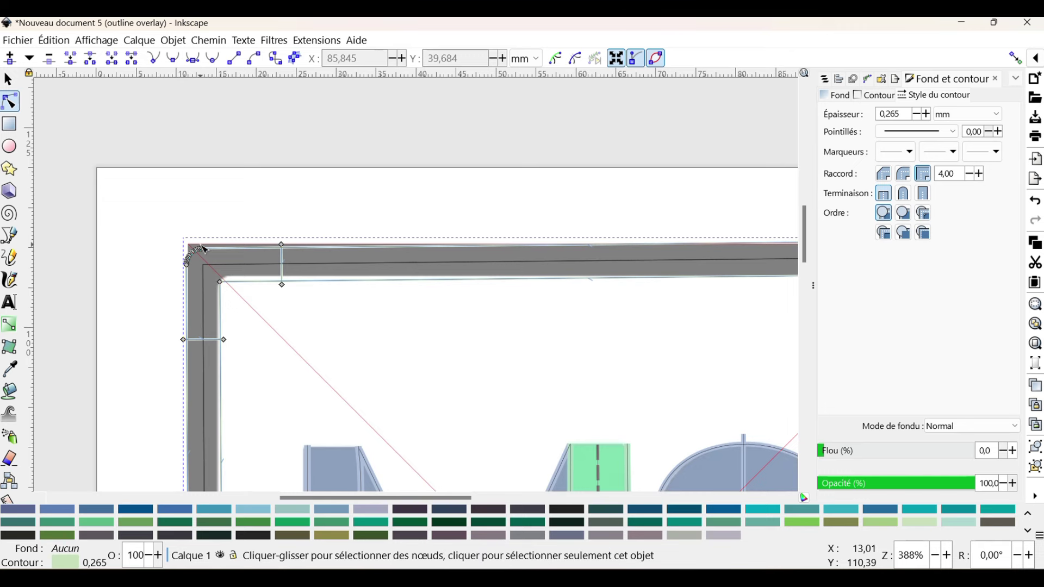
{"action": "key", "text": "Escape"}
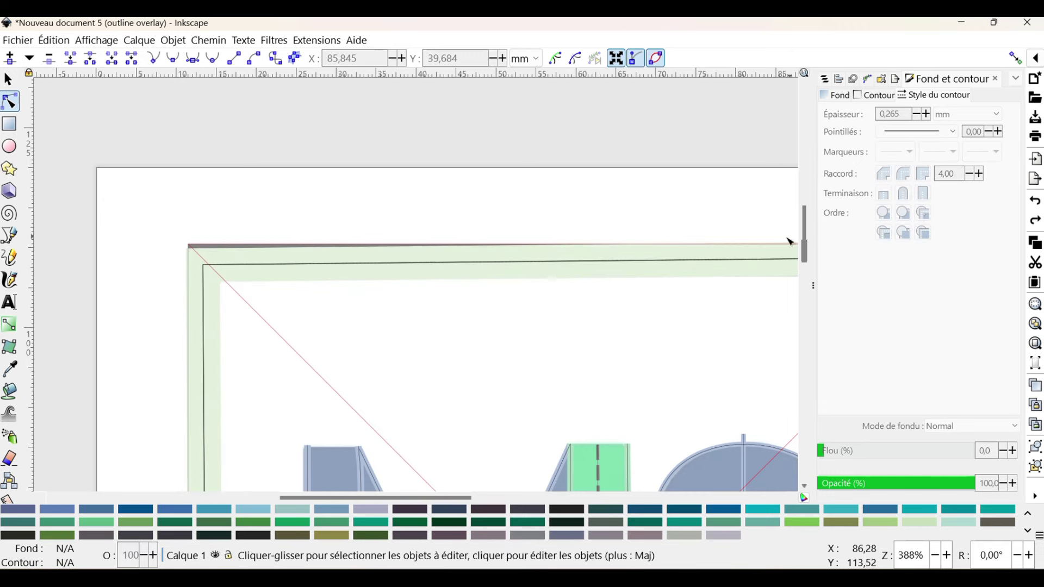
Select the mitre-joined frame path again and convert its 4.2 mm stroke to a satin column with Ink/Stitch Trait en Satin.
{"action": "left_click", "coordinate": [737, 264]}
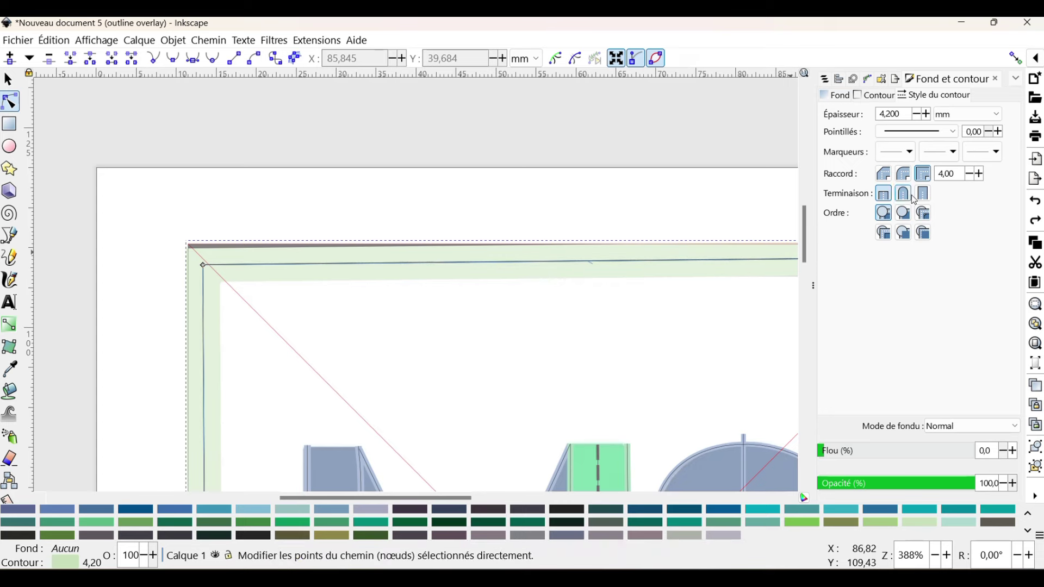
{"action": "left_click", "coordinate": [938, 155]}
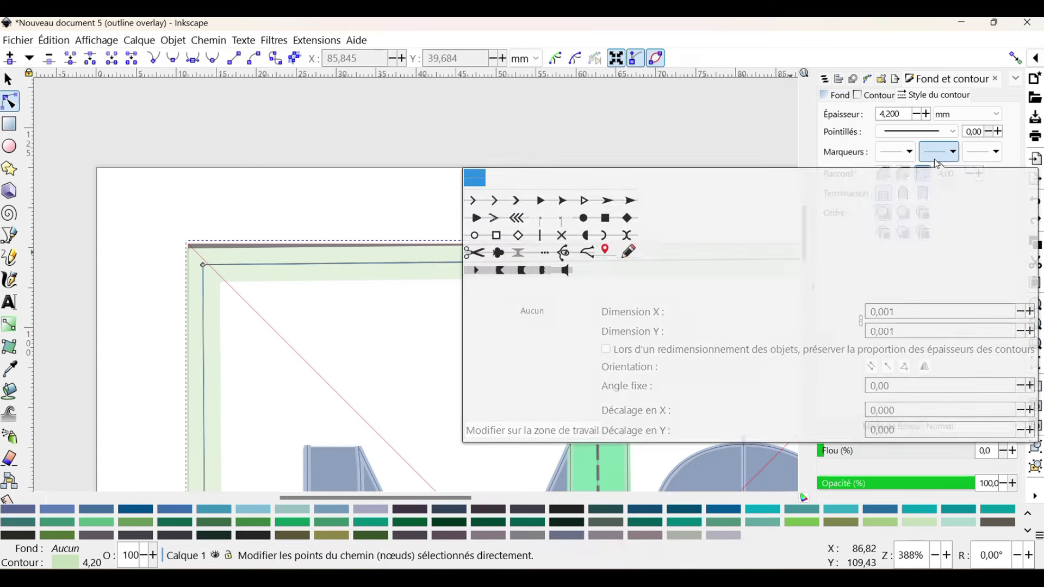
{"action": "left_click", "coordinate": [309, 156]}
{"action": "left_click", "coordinate": [466, 278]}
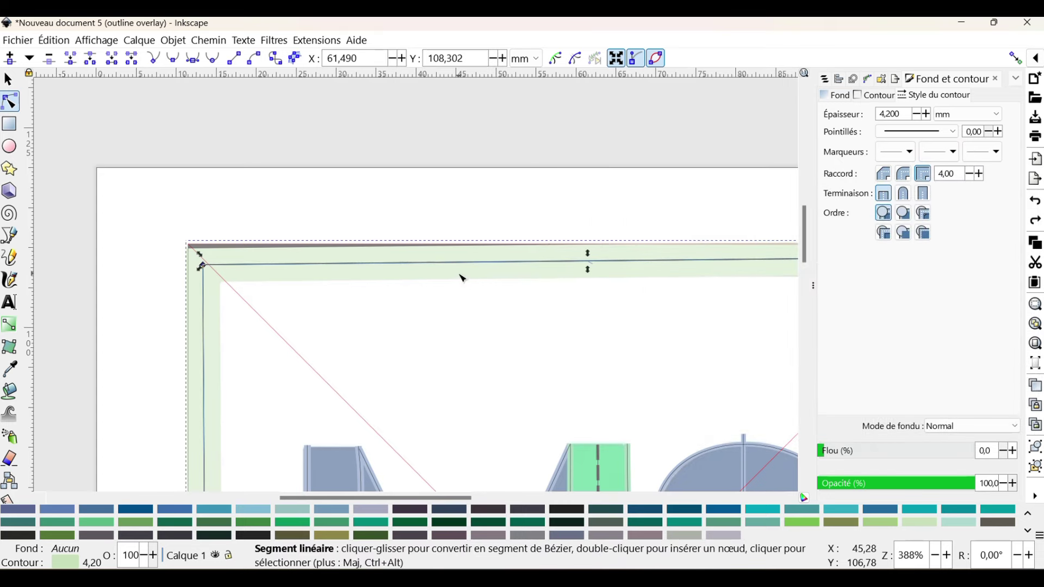
{"action": "scroll", "coordinate": [462, 278], "scroll_direction": "down", "scroll_amount": 1}
{"action": "scroll", "coordinate": [547, 257], "scroll_direction": "down", "scroll_amount": 8}
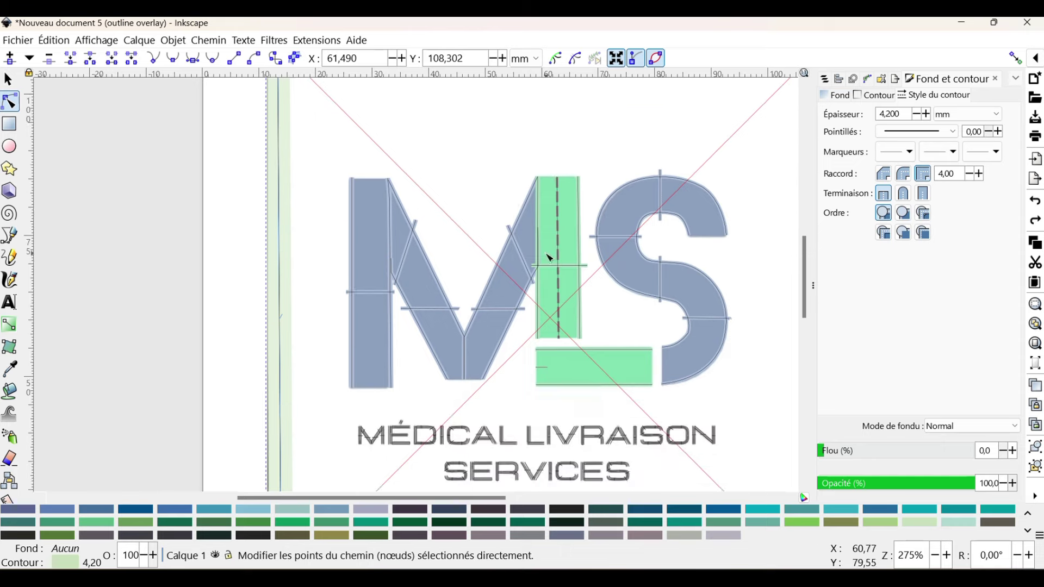
{"action": "scroll", "coordinate": [550, 257], "scroll_direction": "down", "scroll_amount": 5}
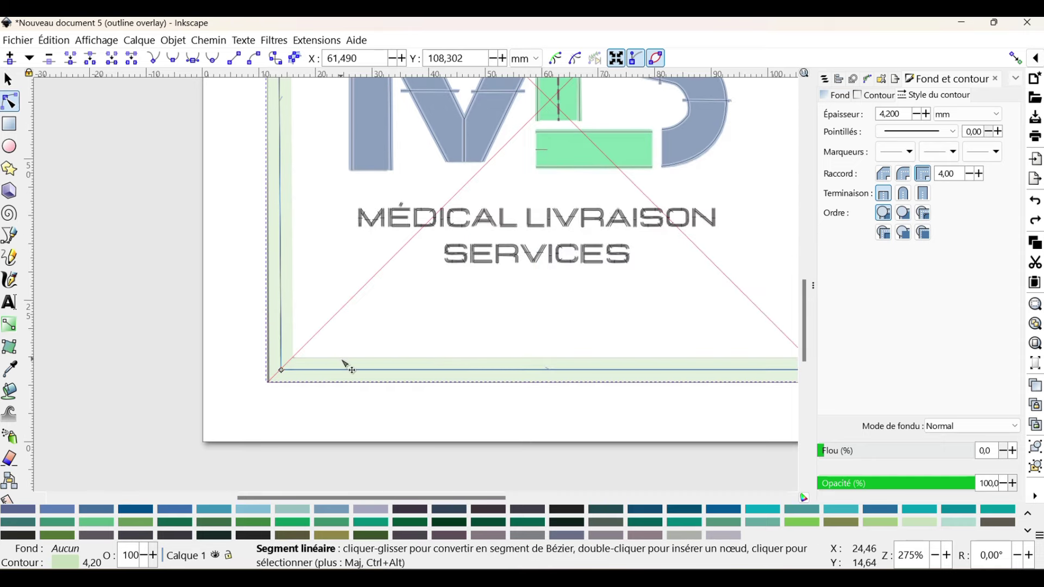
{"action": "left_click", "coordinate": [307, 42]}
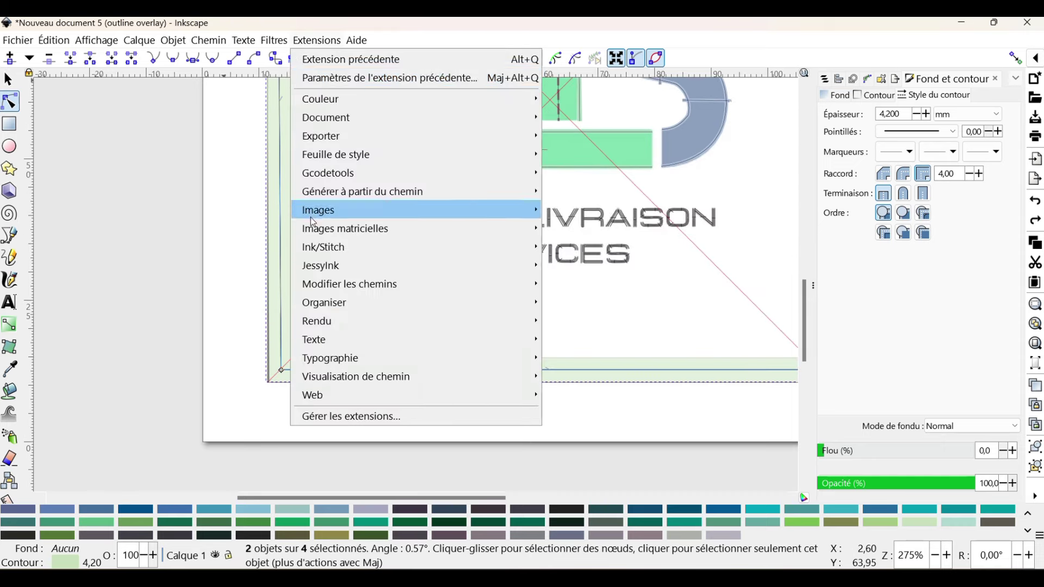
{"action": "mouse_move", "coordinate": [321, 248]}
{"action": "mouse_move", "coordinate": [616, 396]}
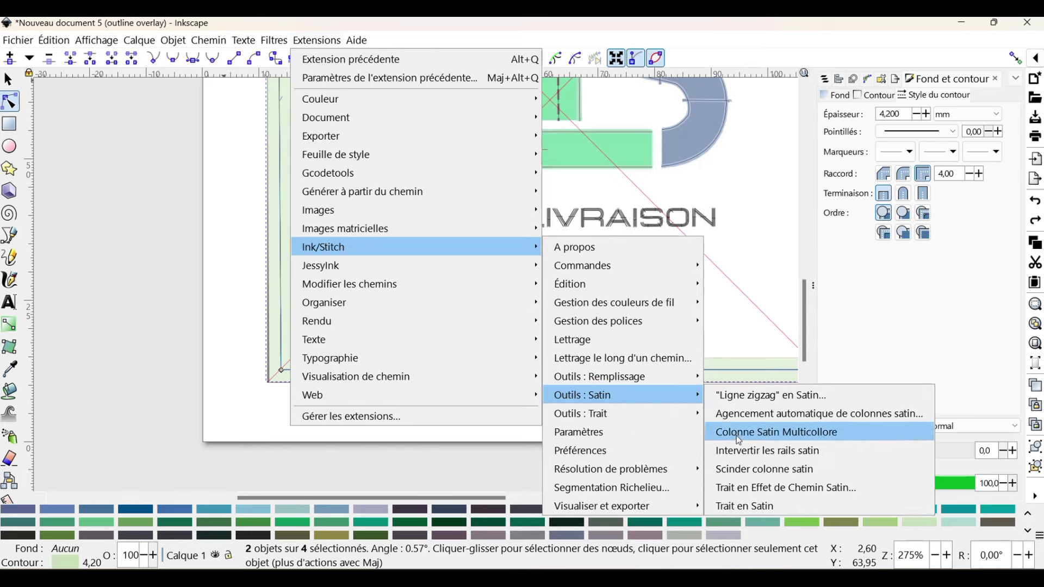
{"action": "left_click", "coordinate": [741, 505]}
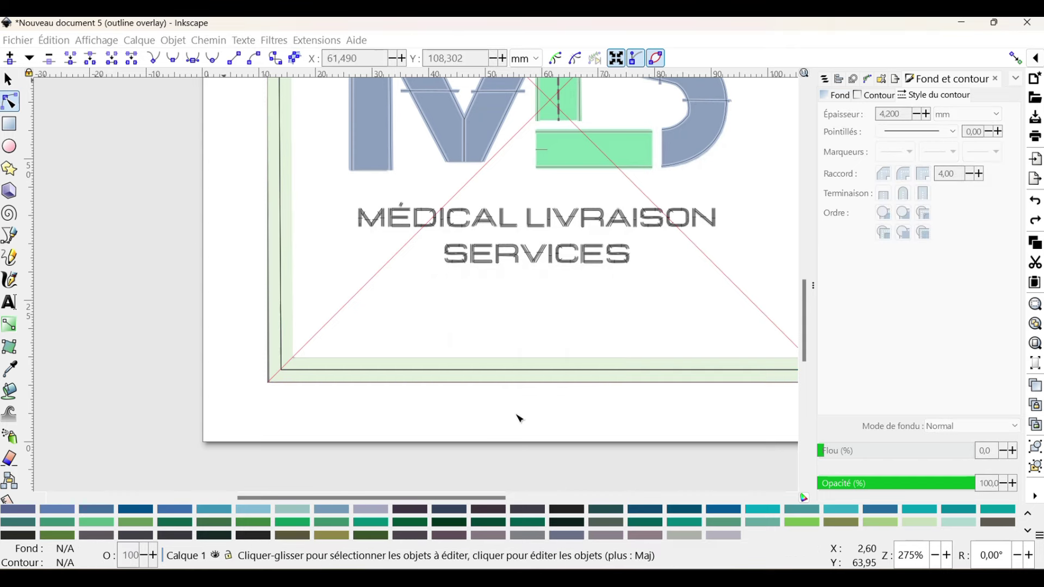
Reshape the satin's inner rail nodes at the frame's lower-left corner to follow the grey frame's rounded inner corner.
{"action": "scroll", "coordinate": [319, 388], "scroll_direction": "up", "scroll_amount": 2}
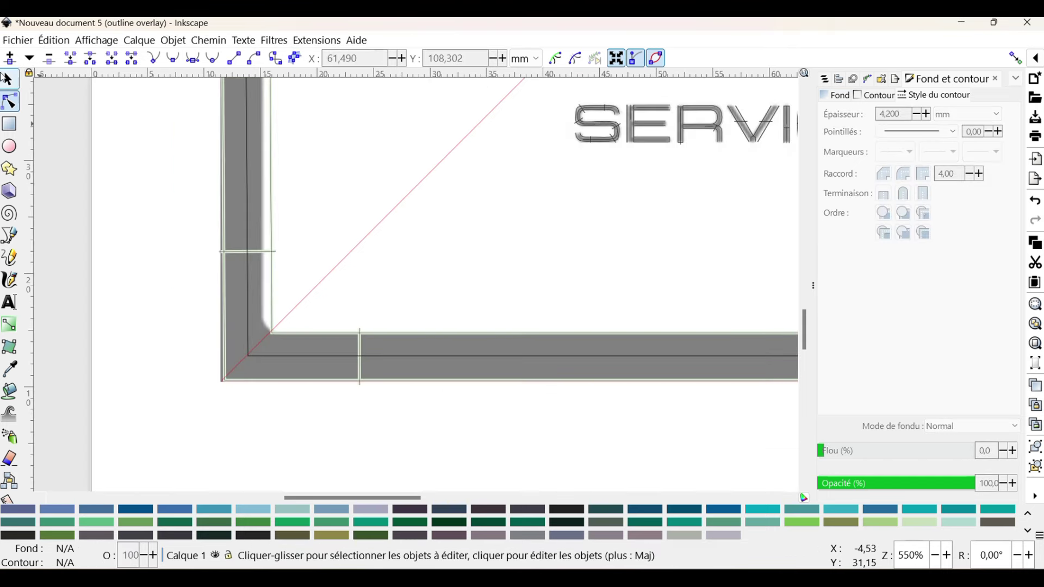
{"action": "left_click", "coordinate": [288, 339]}
{"action": "left_click", "coordinate": [273, 331]}
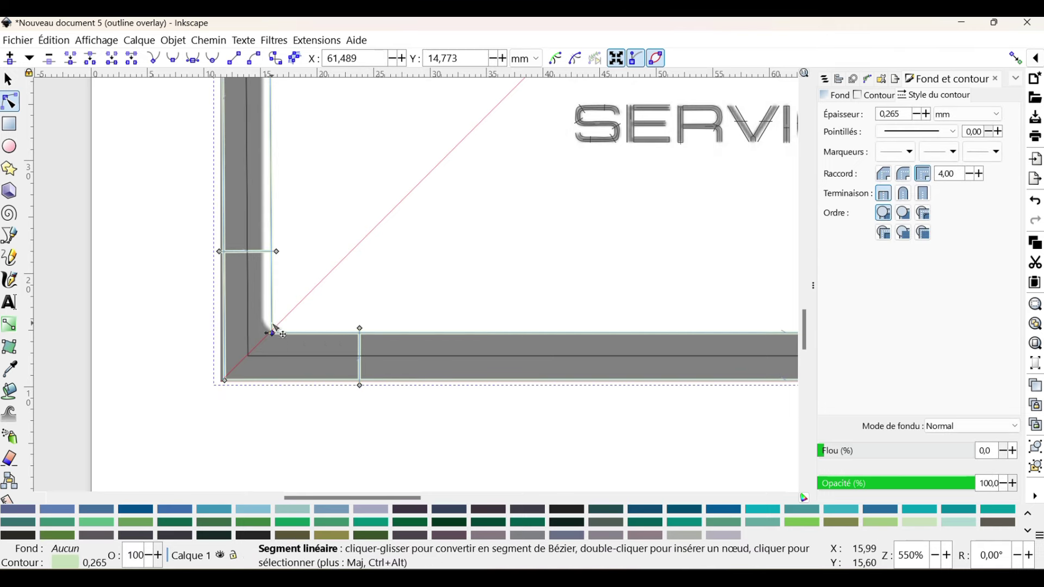
{"action": "mouse_move", "coordinate": [272, 324]}
{"action": "left_mouse_down"}
{"action": "mouse_move", "coordinate": [287, 333]}
{"action": "mouse_move", "coordinate": [261, 318]}
{"action": "left_mouse_up"}
{"action": "key", "text": "ctrl+z"}
{"action": "left_click", "coordinate": [265, 326]}
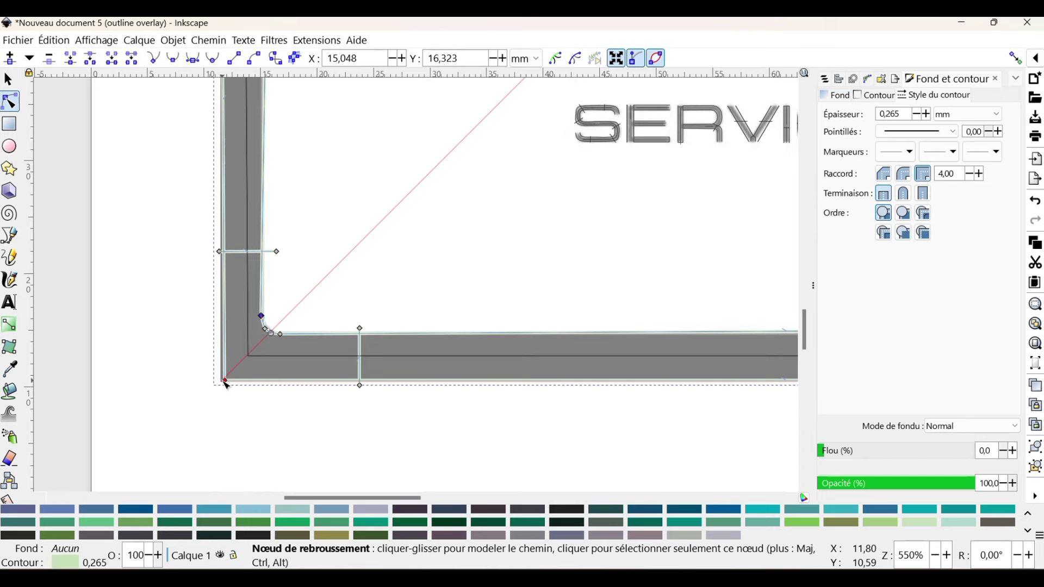
Move the satin's outer rail nodes onto the grey frame's lower-left and upper-left corners and round the inner rail at the upper-left corner.
{"action": "left_click_drag", "start_coordinate": [226, 383], "coordinate": [223, 386]}
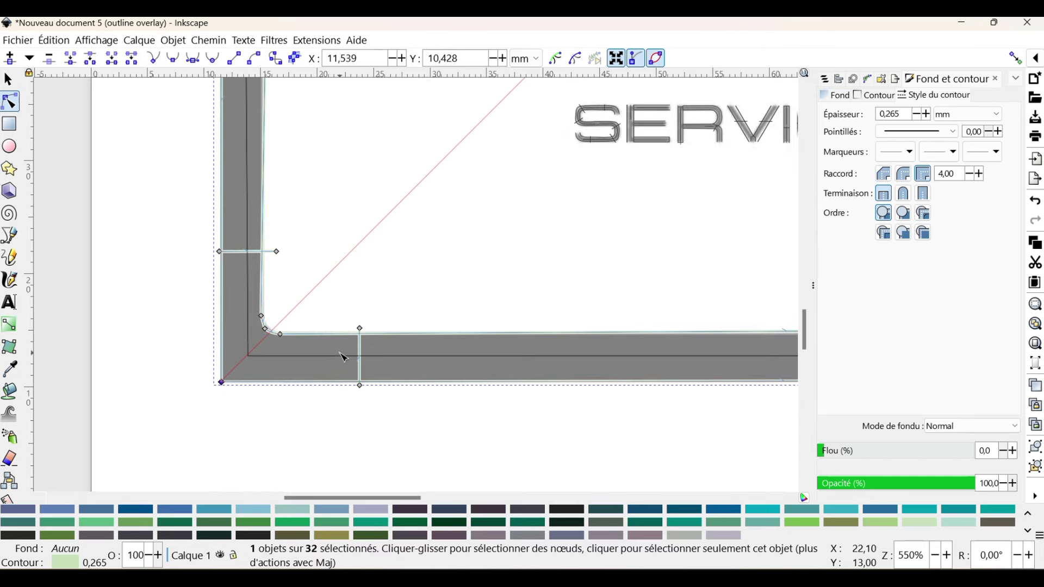
{"action": "scroll", "coordinate": [344, 358], "scroll_direction": "up", "scroll_amount": 15}
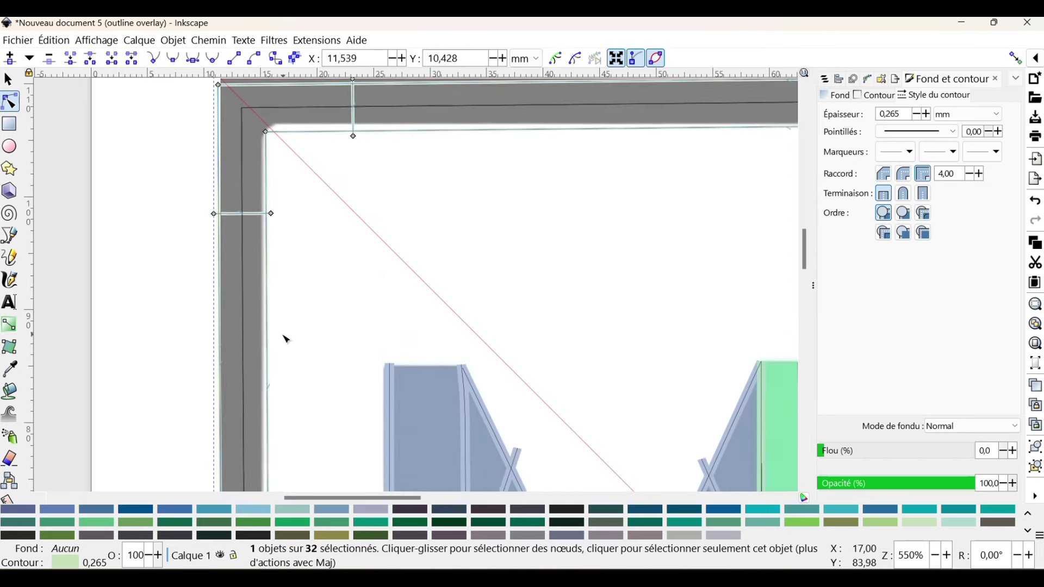
{"action": "scroll", "coordinate": [286, 339], "scroll_direction": "up", "scroll_amount": 4}
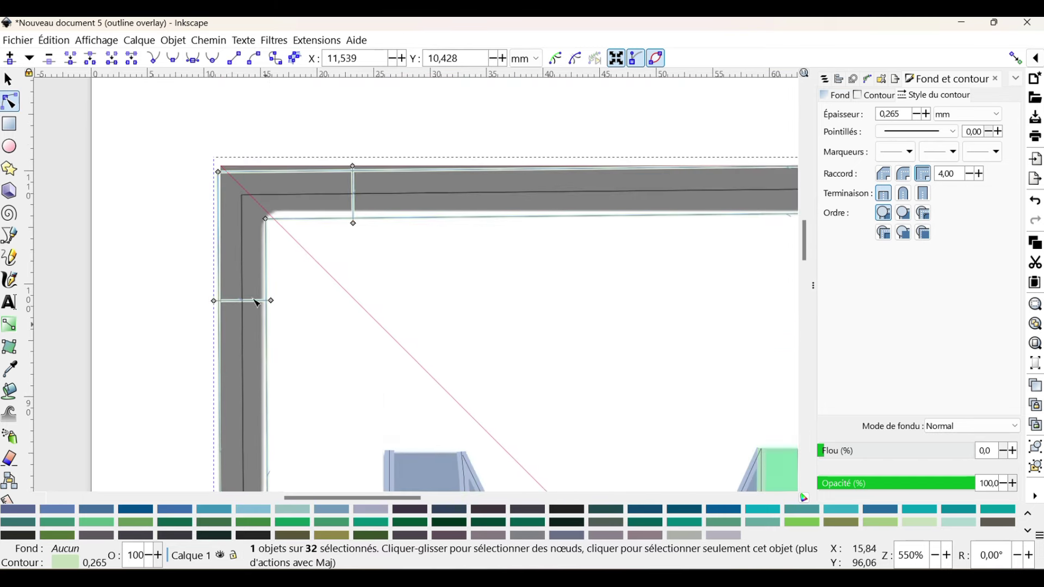
{"action": "mouse_move", "coordinate": [267, 219]}
{"action": "left_mouse_down"}
{"action": "mouse_move", "coordinate": [263, 227]}
{"action": "mouse_move", "coordinate": [277, 213]}
{"action": "left_mouse_up"}
{"action": "double_click", "coordinate": [267, 233]}
{"action": "double_click", "coordinate": [278, 218]}
{"action": "left_click_drag", "start_coordinate": [220, 174], "coordinate": [223, 167]}
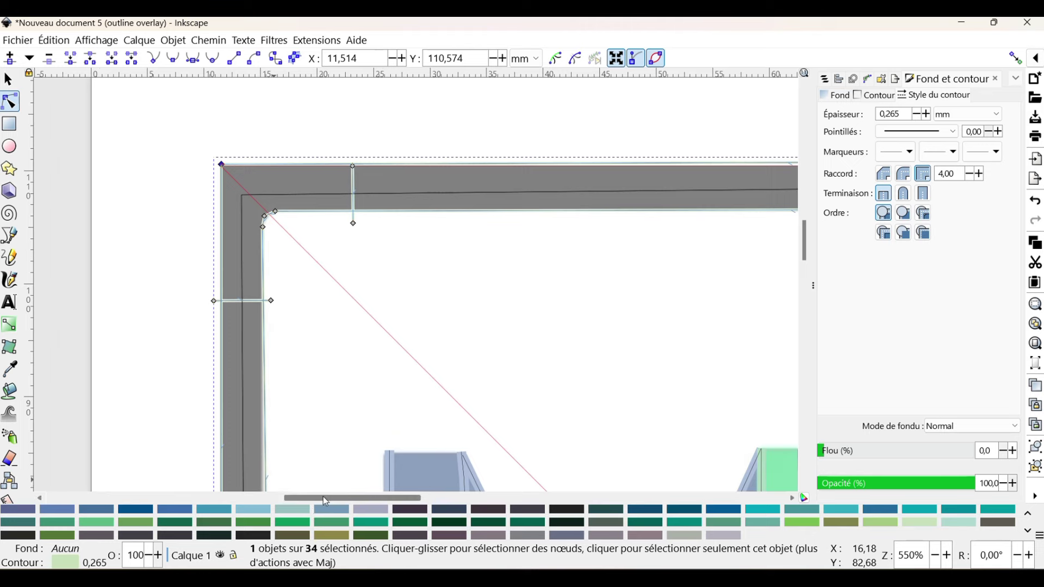
Fit the satin's outer rail node to the frame's upper-right corner and reshape the inner rail to follow the rounded inner corner.
{"action": "left_click_drag", "start_coordinate": [323, 497], "coordinate": [462, 499]}
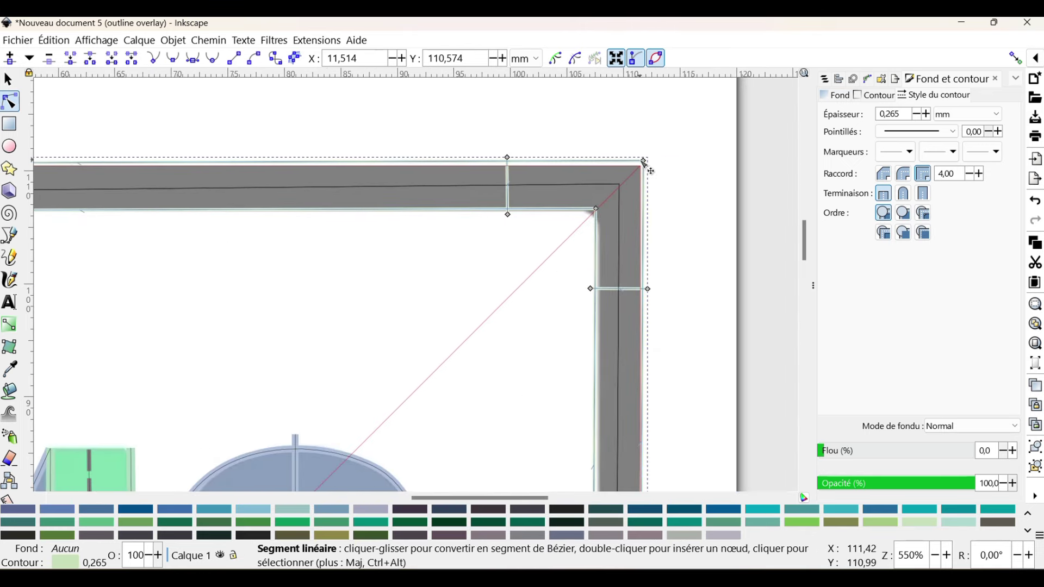
{"action": "left_click_drag", "start_coordinate": [647, 163], "coordinate": [642, 166]}
{"action": "key", "text": "ctrl+z"}
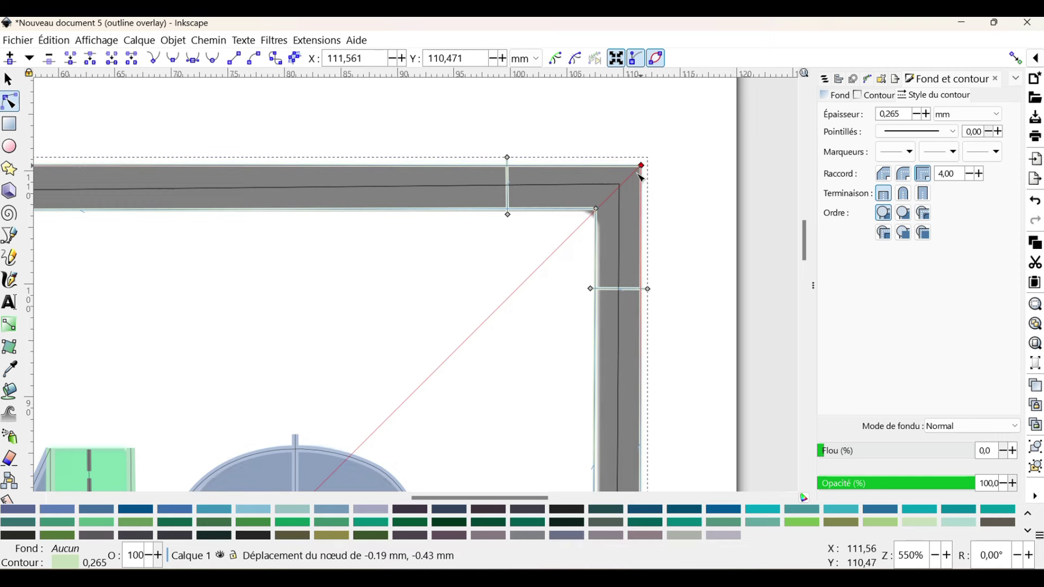
{"action": "left_click_drag", "start_coordinate": [596, 209], "coordinate": [600, 227]}
{"action": "left_click", "coordinate": [585, 216]}
{"action": "left_click", "coordinate": [597, 217]}
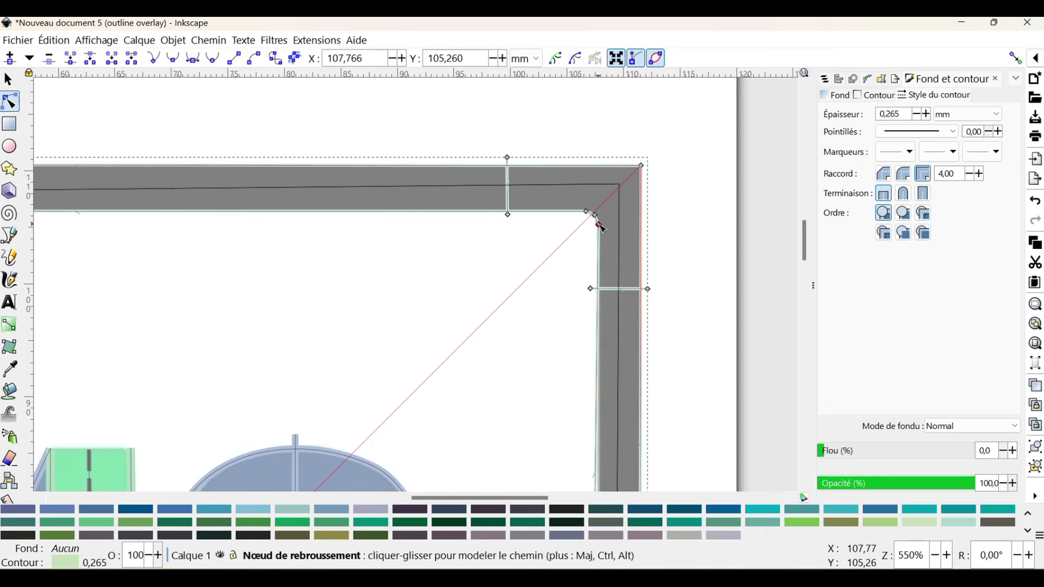
Fit the satin's outer rail node to the frame's lower-right corner and reshape the inner rail around the rounded inner corner.
{"action": "scroll", "coordinate": [625, 256], "scroll_direction": "down", "scroll_amount": 15}
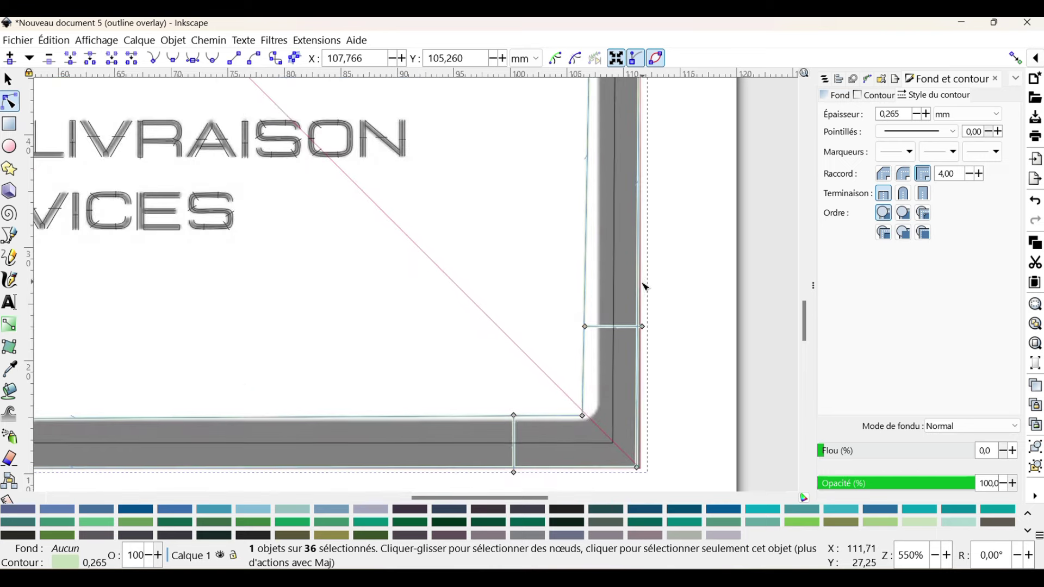
{"action": "scroll", "coordinate": [645, 287], "scroll_direction": "down", "scroll_amount": 2}
{"action": "left_click_drag", "start_coordinate": [643, 428], "coordinate": [644, 432]}
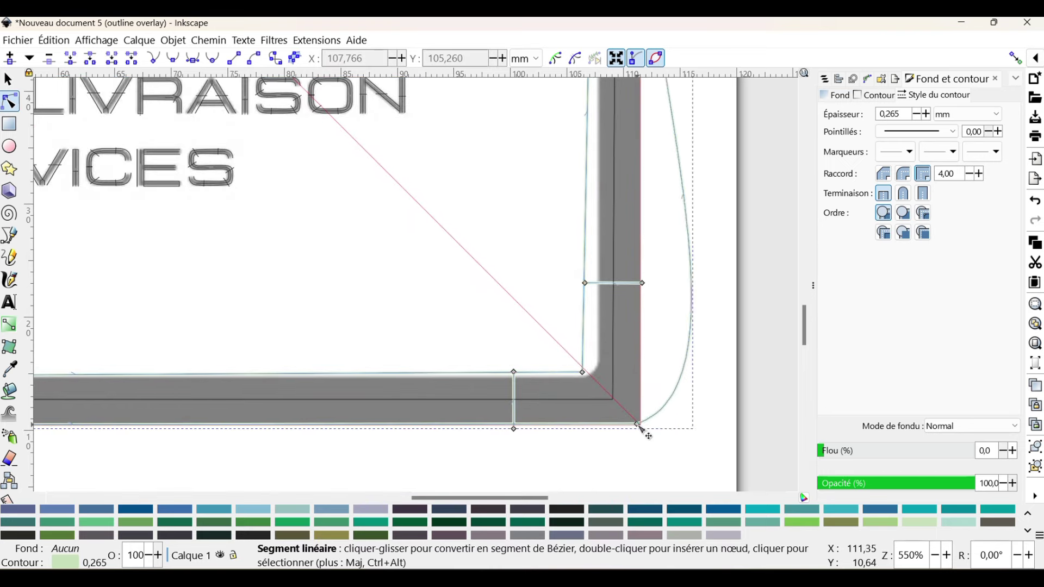
{"action": "key", "text": "ctrl+z"}
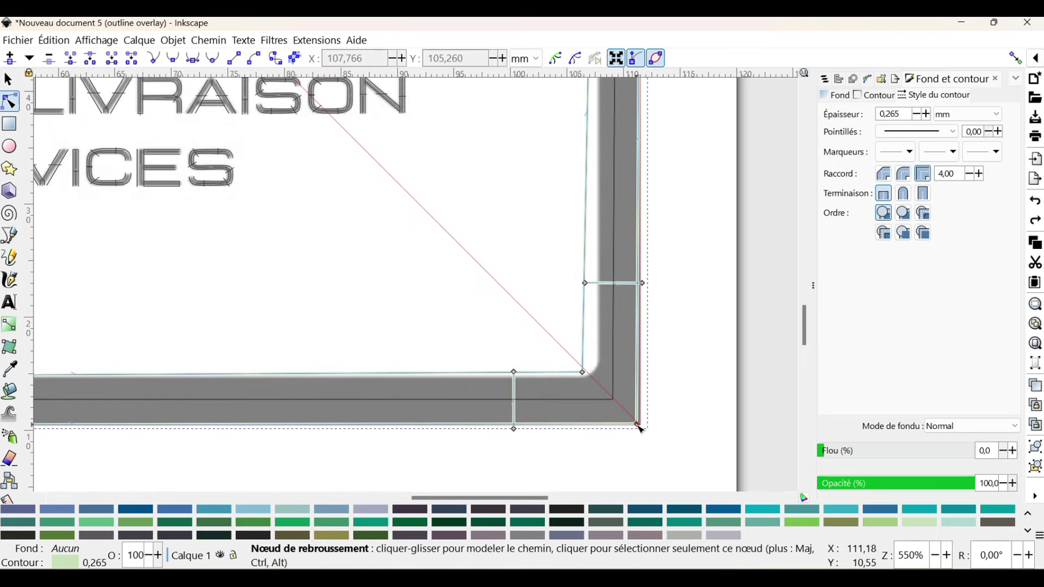
{"action": "left_click_drag", "start_coordinate": [640, 427], "coordinate": [644, 429]}
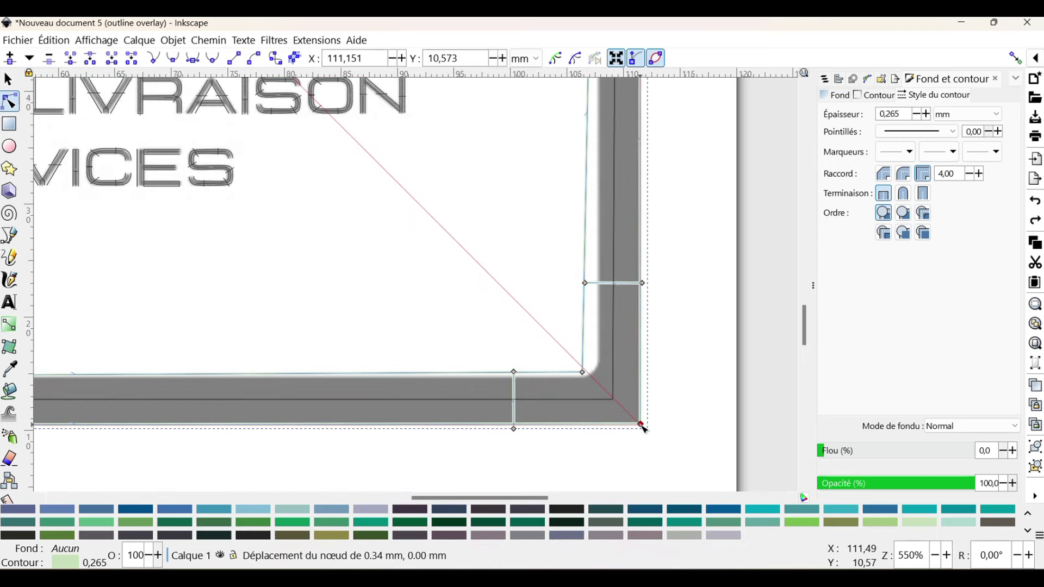
{"action": "mouse_move", "coordinate": [583, 373]}
{"action": "left_mouse_down"}
{"action": "mouse_move", "coordinate": [602, 365]}
{"action": "mouse_move", "coordinate": [580, 377]}
{"action": "left_mouse_up"}
{"action": "left_click", "coordinate": [589, 374]}
{"action": "left_click", "coordinate": [581, 373]}
Align the inner rail's midpoint nodes on the frame's right and left sides with the grey frame's inner edge.
{"action": "scroll", "coordinate": [699, 349], "scroll_direction": "down", "scroll_amount": 3}
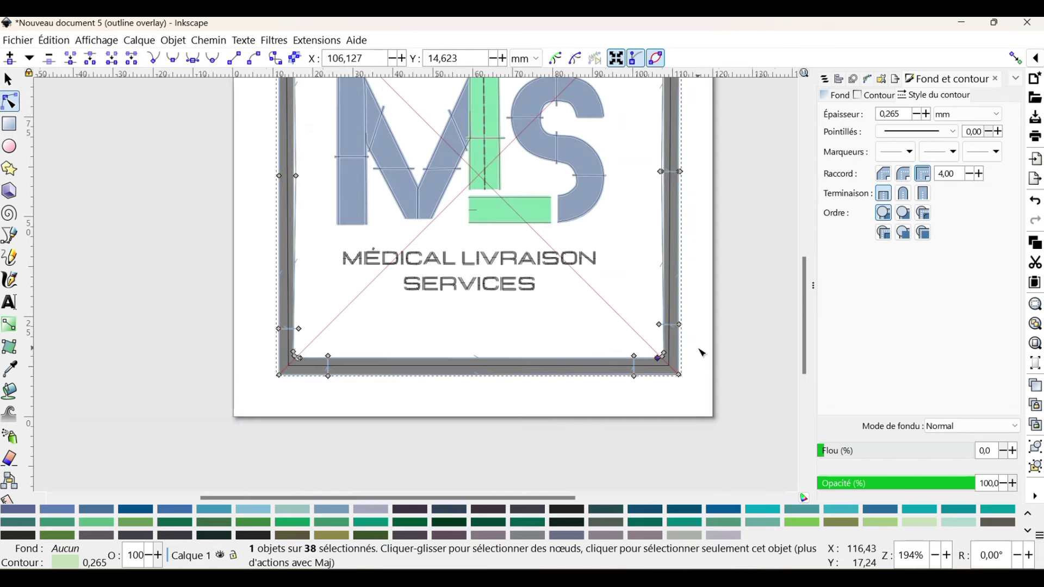
{"action": "scroll", "coordinate": [695, 348], "scroll_direction": "up", "scroll_amount": 3}
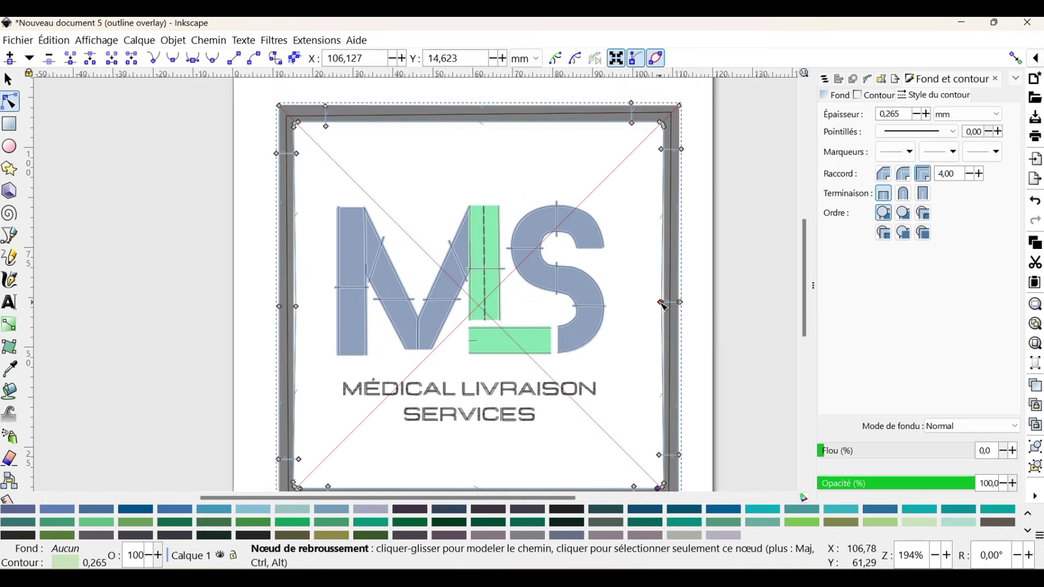
{"action": "left_click_drag", "start_coordinate": [668, 306], "coordinate": [675, 305]}
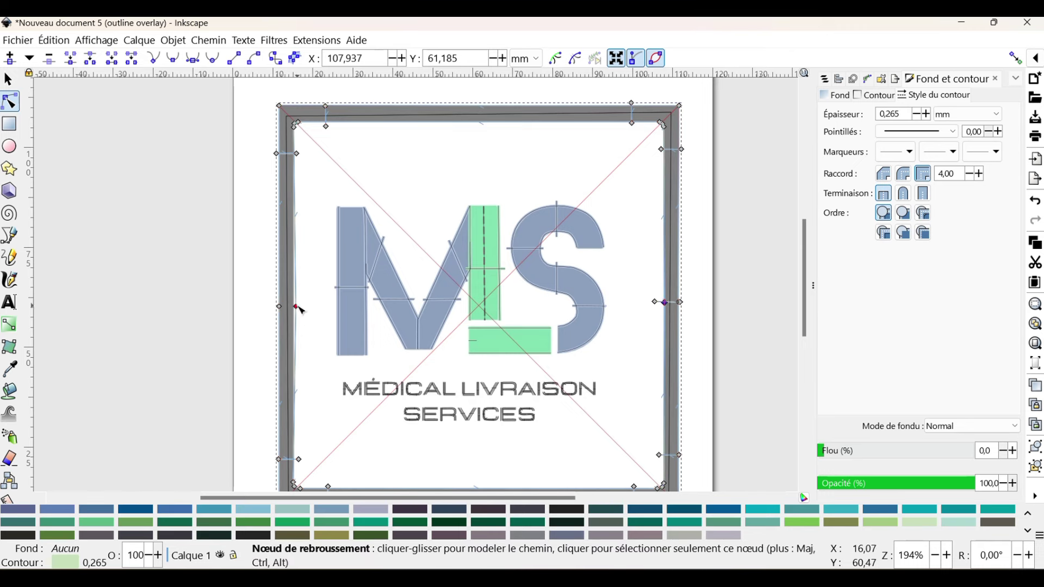
{"action": "left_click_drag", "start_coordinate": [296, 308], "coordinate": [296, 310]}
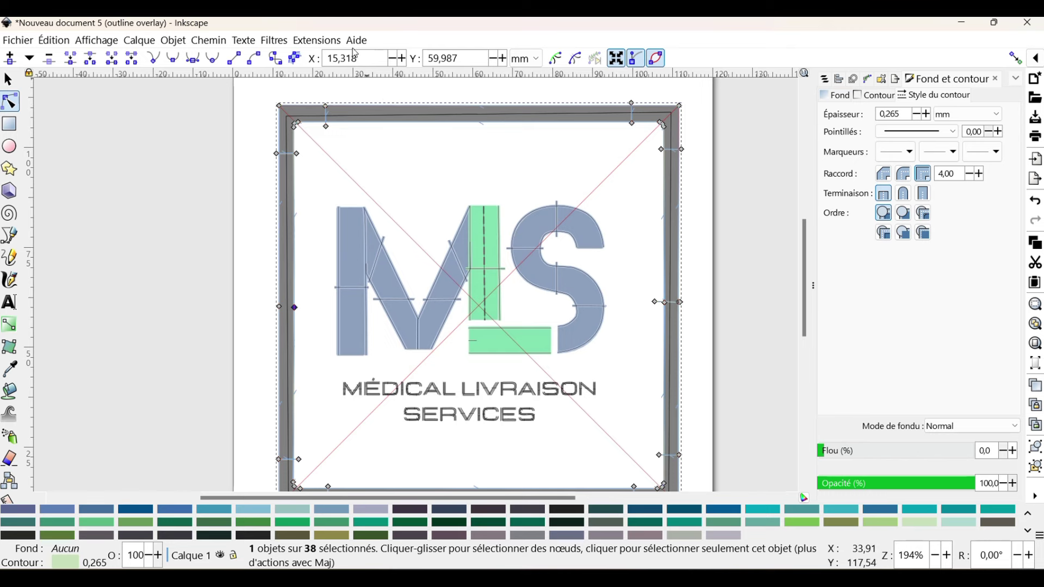
Load the SATIN preset in the Ink/Stitch embroidery parameters for the frame's satin column.
{"action": "left_click", "coordinate": [318, 40]}
{"action": "mouse_move", "coordinate": [356, 248]}
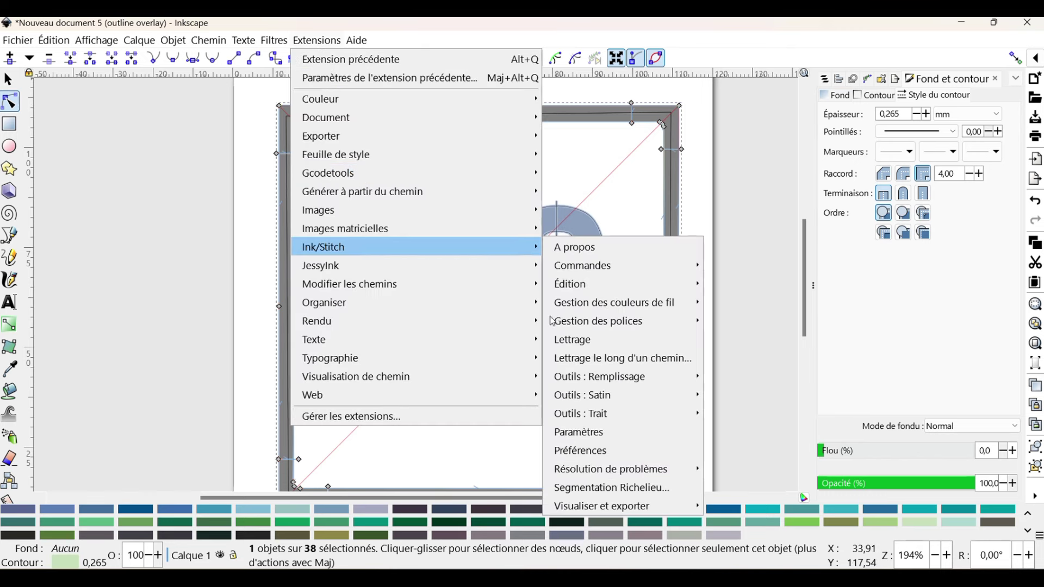
{"action": "left_click", "coordinate": [600, 429]}
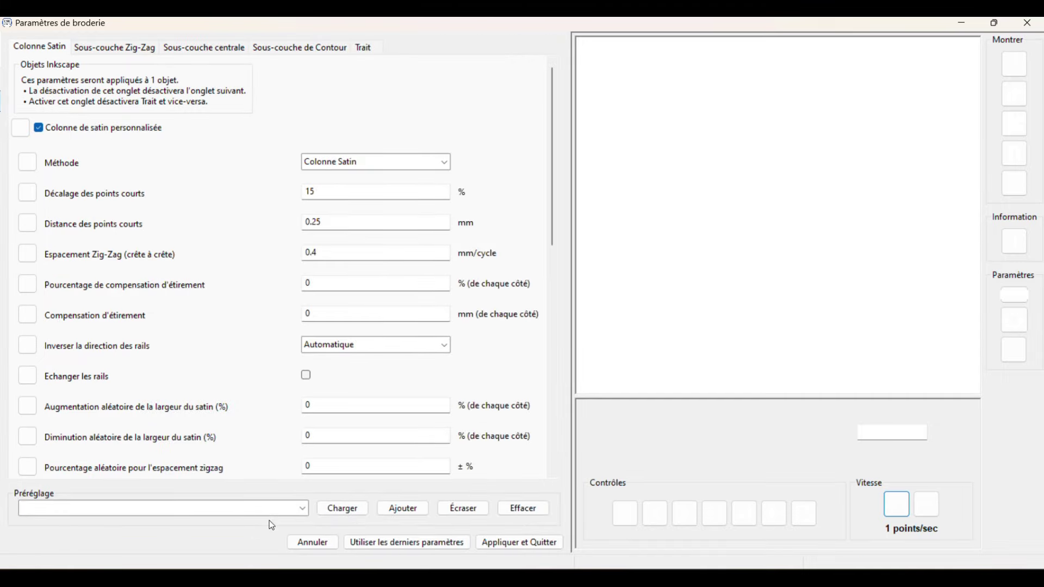
{"action": "left_click", "coordinate": [303, 508]}
{"action": "left_click", "coordinate": [163, 449]}
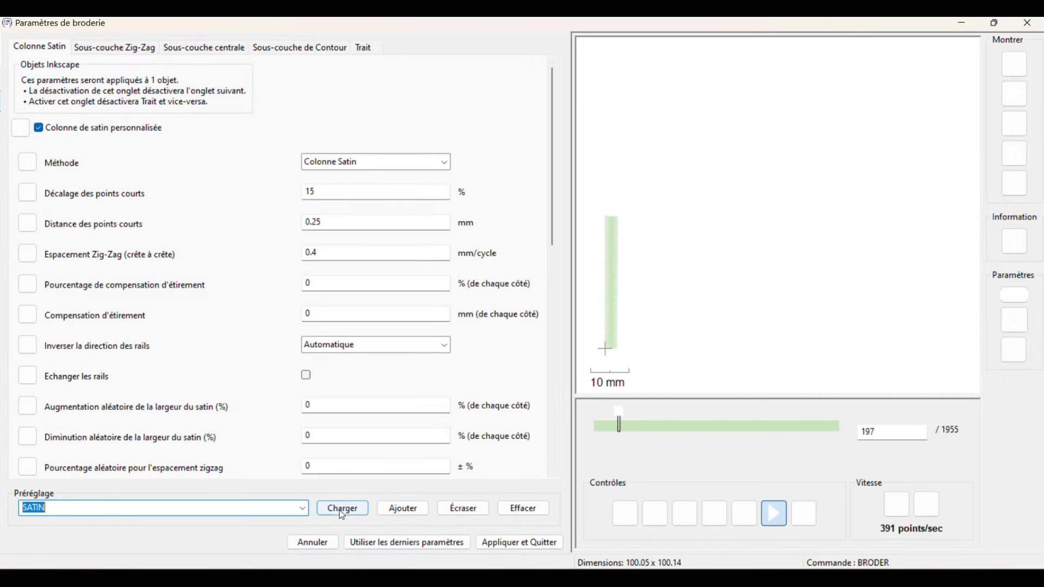
{"action": "left_click", "coordinate": [342, 509]}
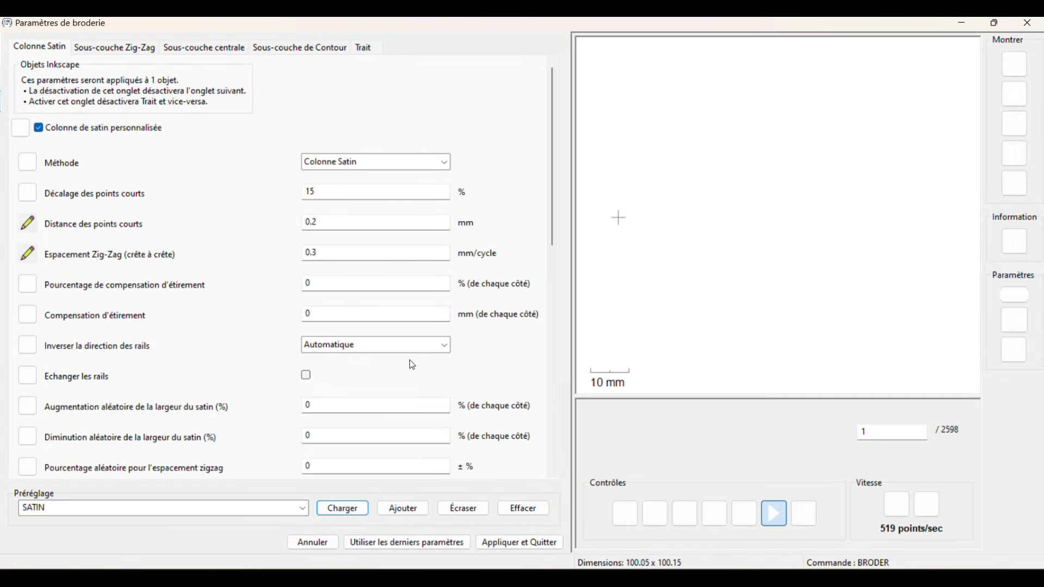
{"action": "scroll", "coordinate": [507, 304], "scroll_direction": "down", "scroll_amount": 5}
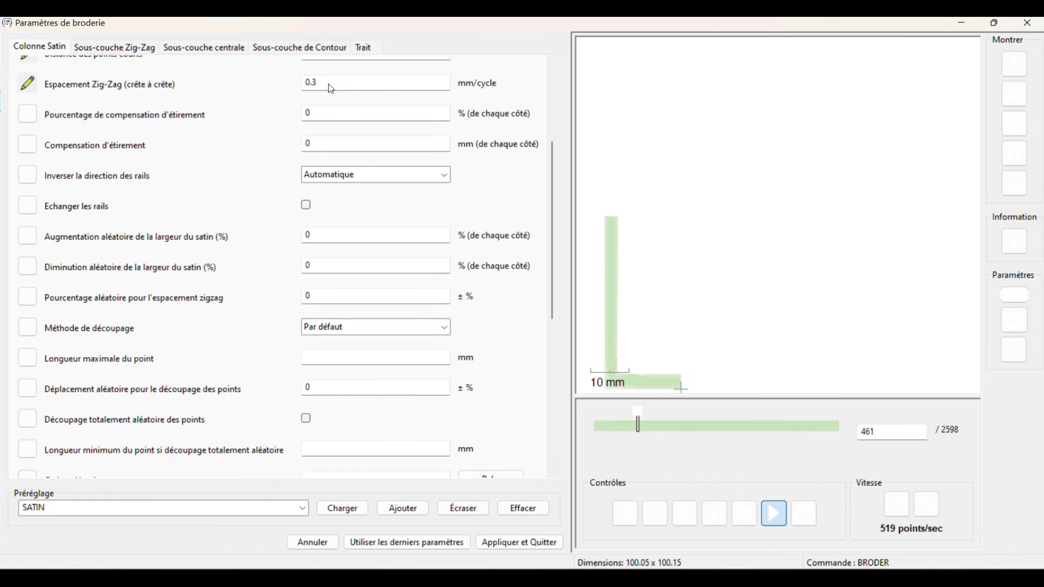
Enable the zigzag underlay for the satin column and apply the embroidery parameters.
{"action": "left_click", "coordinate": [154, 51]}
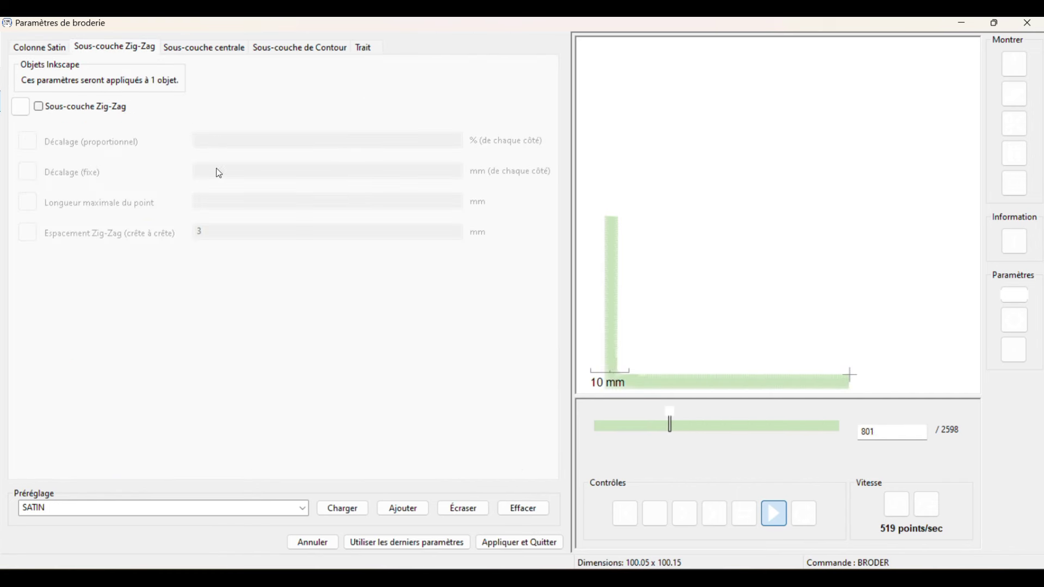
{"action": "left_click", "coordinate": [37, 106]}
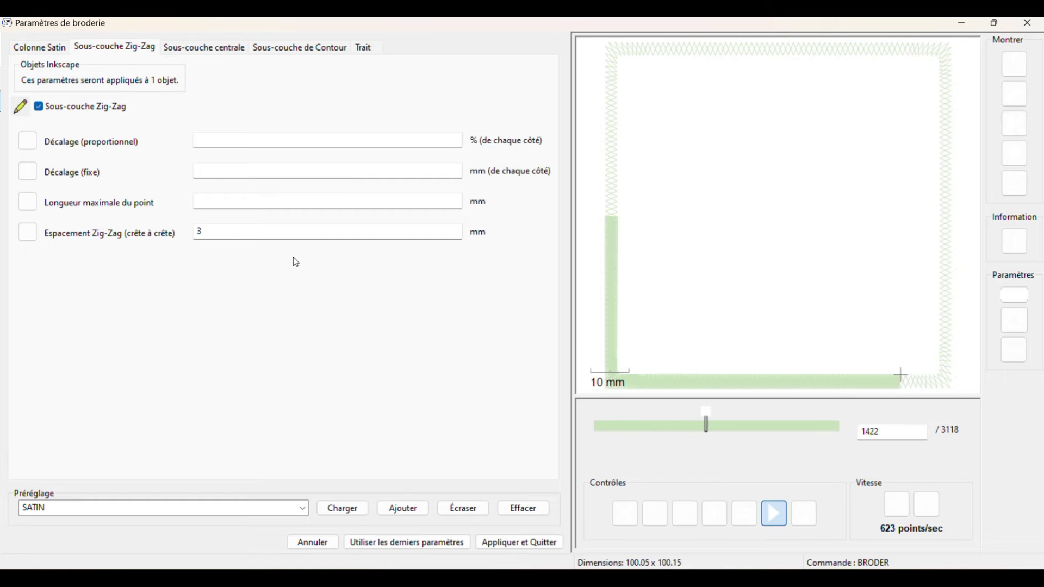
{"action": "left_click", "coordinate": [519, 542]}
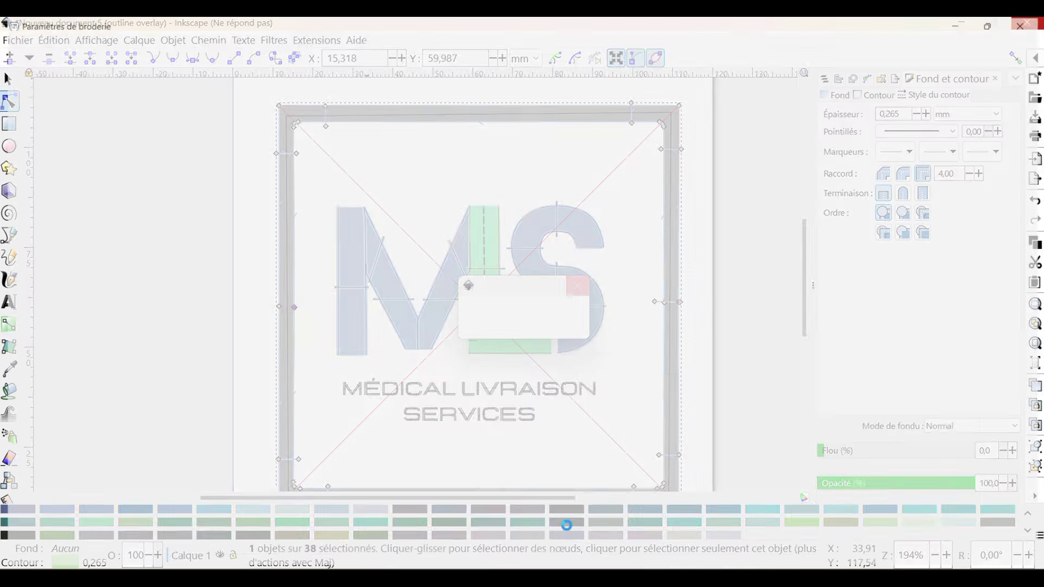
Select the 2EME CALQUE frame path and open its Ink/Stitch embroidery parameters.
{"action": "left_click", "coordinate": [826, 80]}
{"action": "scroll", "coordinate": [969, 403], "scroll_direction": "down", "scroll_amount": 10}
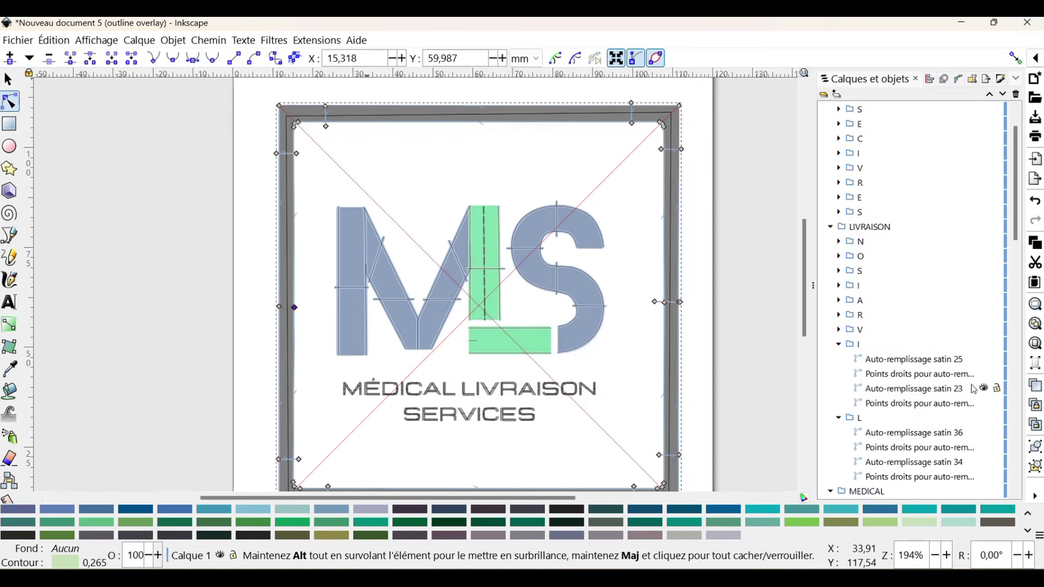
{"action": "scroll", "coordinate": [969, 404], "scroll_direction": "down", "scroll_amount": 10}
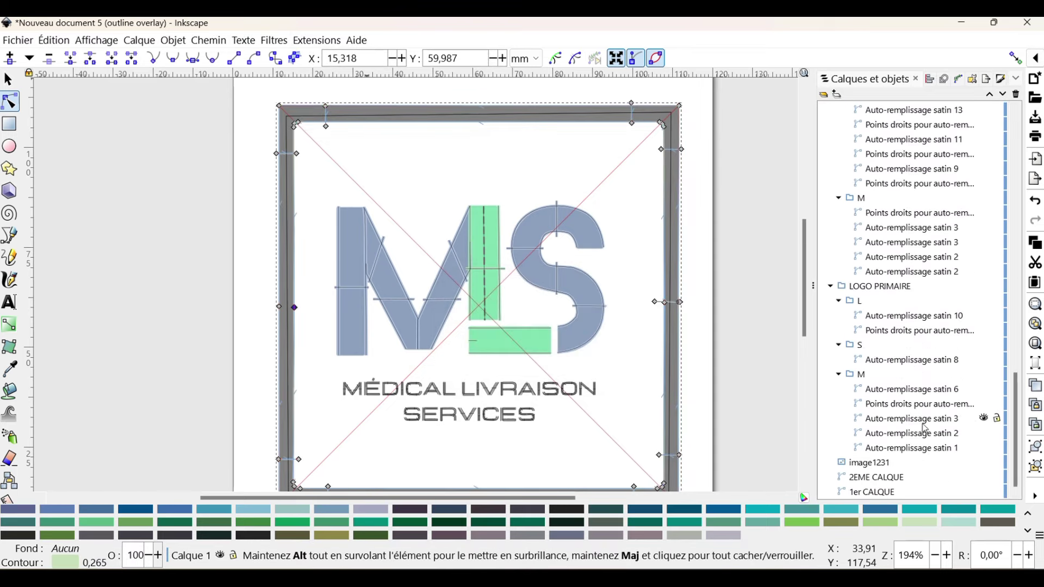
{"action": "left_click", "coordinate": [879, 479]}
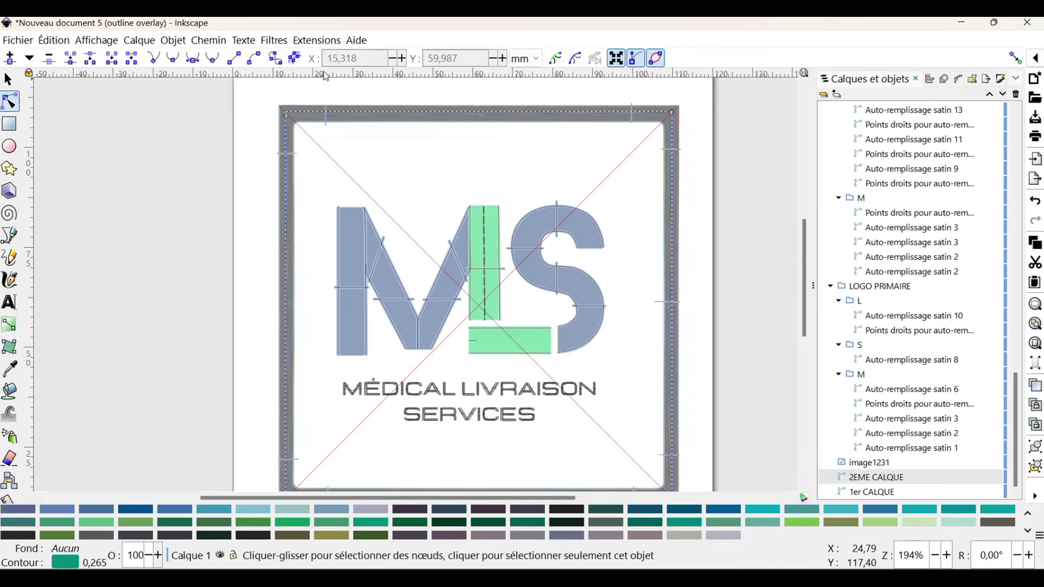
{"action": "left_click", "coordinate": [317, 41]}
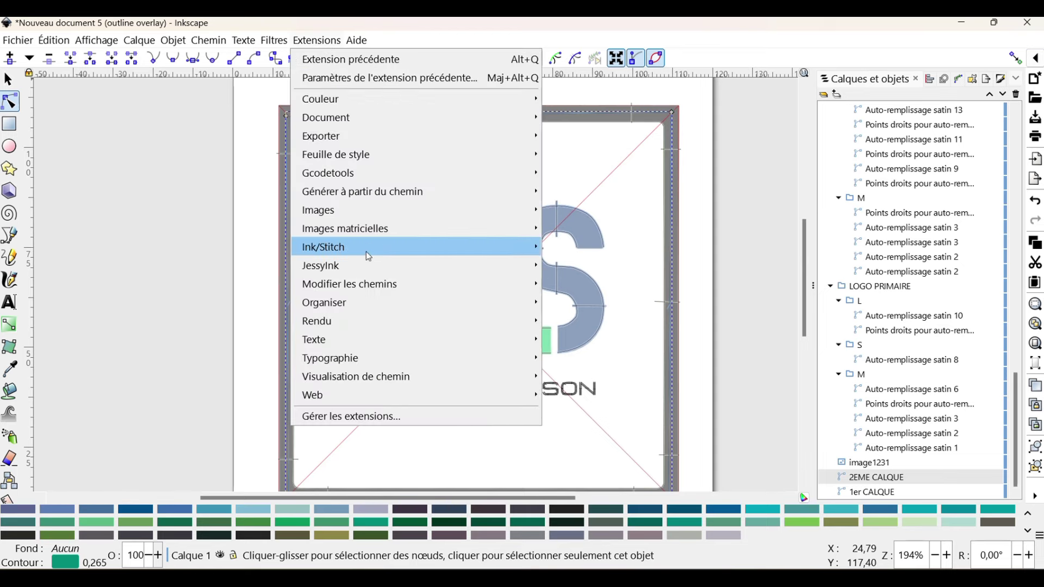
{"action": "mouse_move", "coordinate": [462, 258]}
{"action": "left_click", "coordinate": [622, 432]}
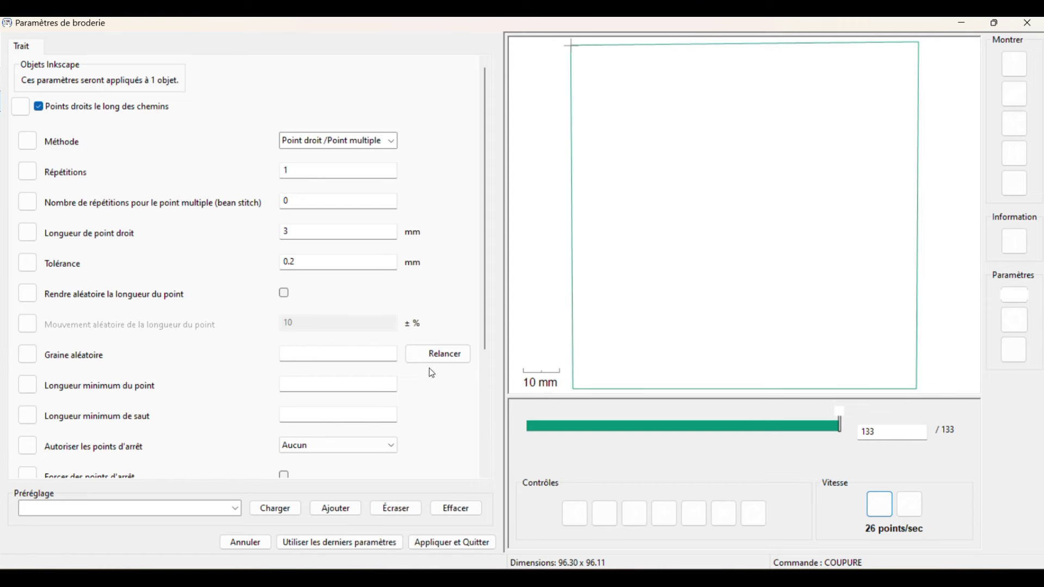
Set the 2EME CALQUE stroke to the Point zigzag method with 0.9 mm zigzag spacing and apply the parameters.
{"action": "left_click", "coordinate": [353, 145]}
{"action": "left_click", "coordinate": [320, 172]}
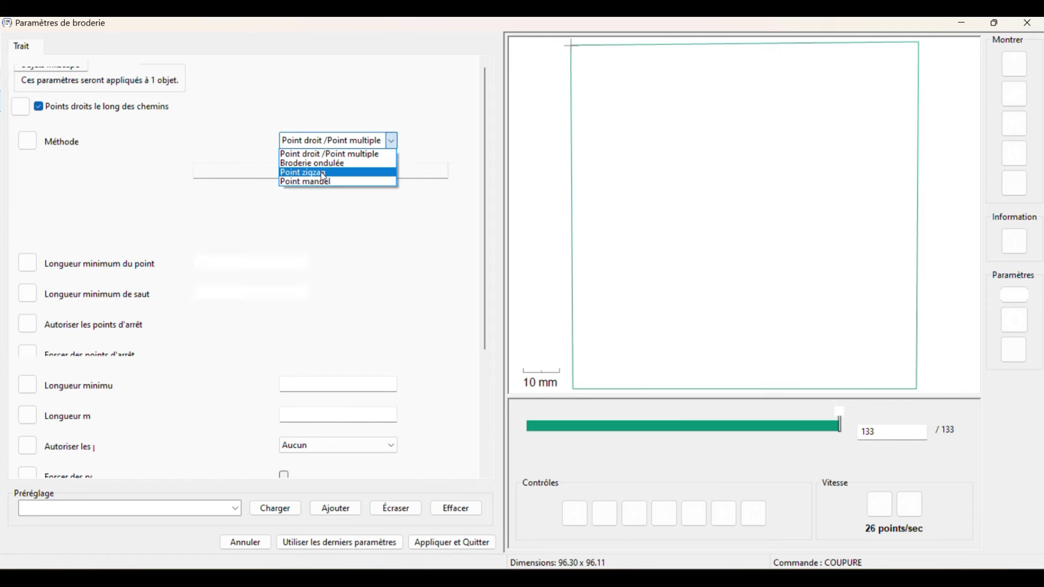
{"action": "left_click", "coordinate": [252, 232]}
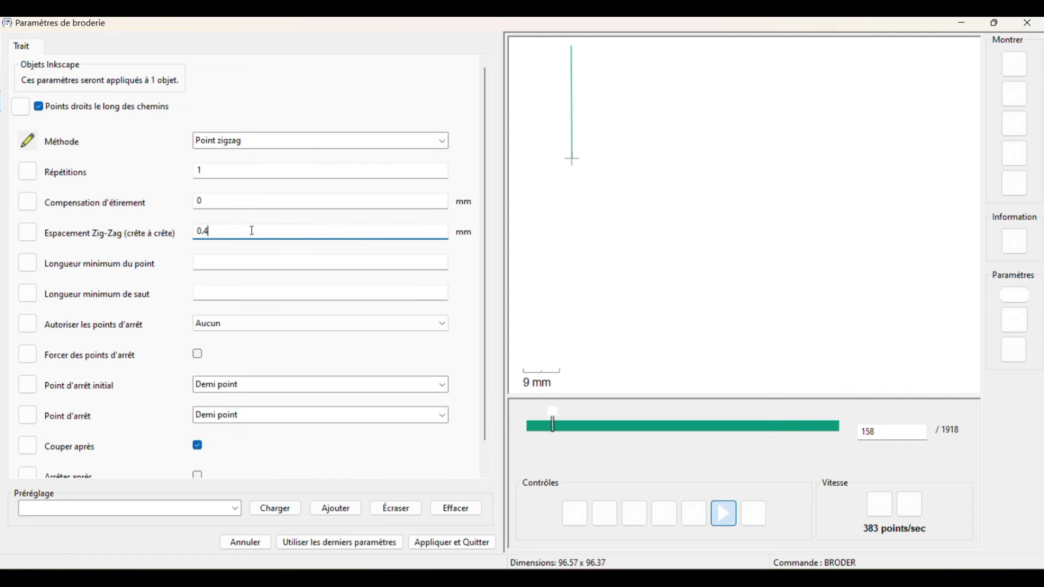
{"action": "key", "text": "BackSpace"}
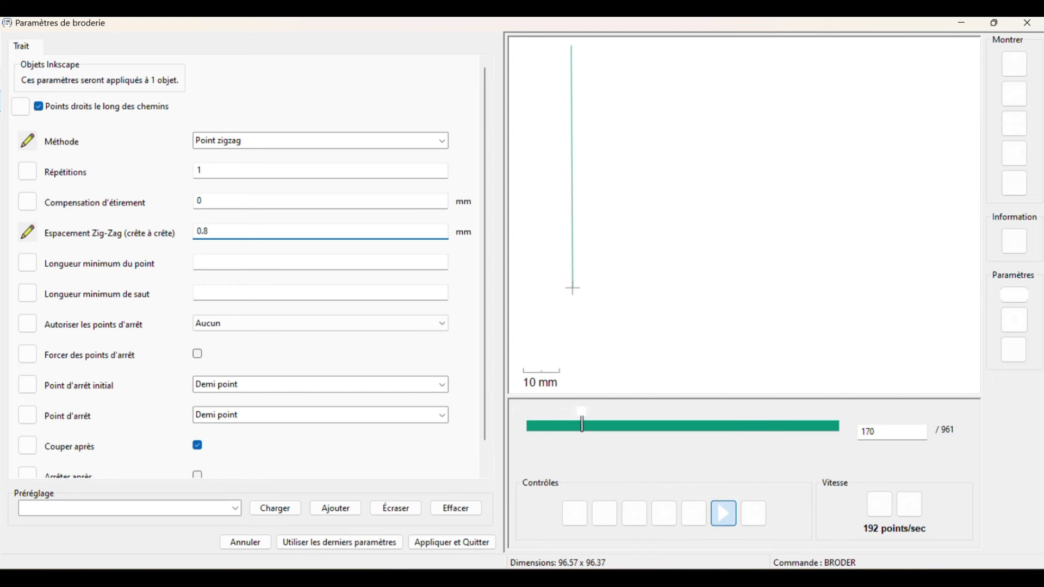
{"action": "key", "text": "BackSpace"}
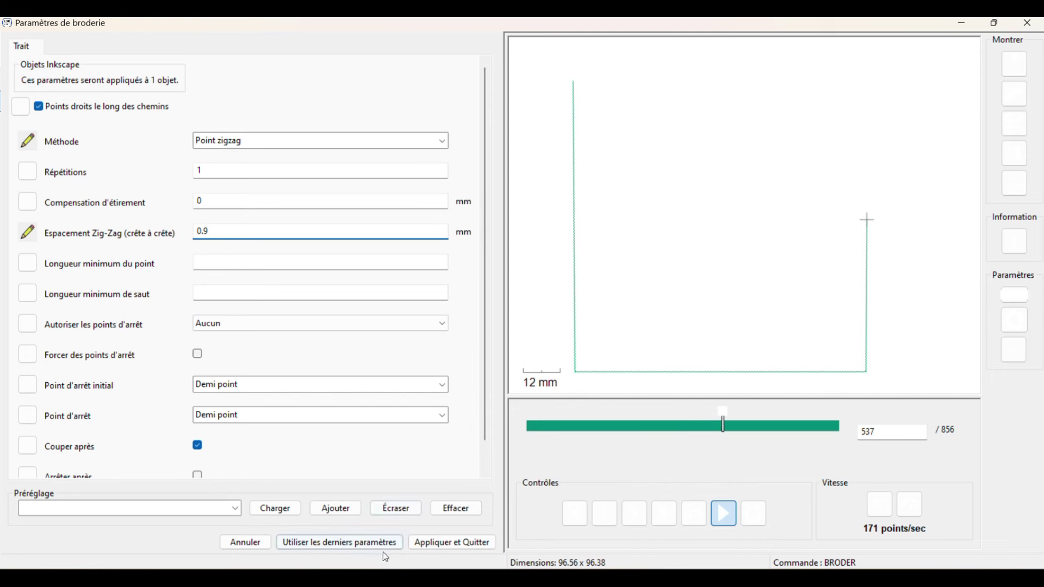
{"action": "scroll", "coordinate": [387, 455], "scroll_direction": "down", "scroll_amount": 1}
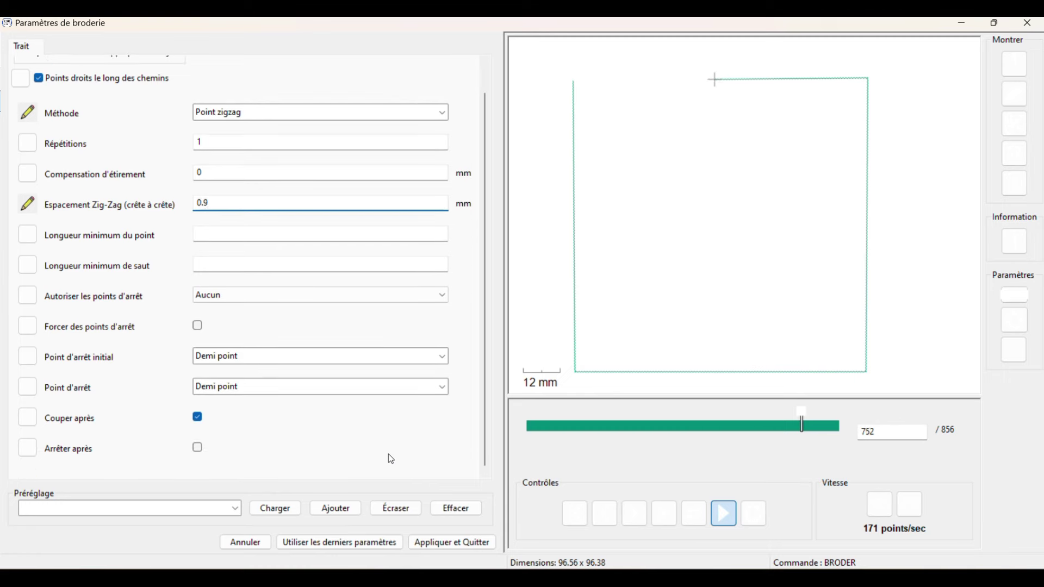
{"action": "left_click", "coordinate": [450, 543]}
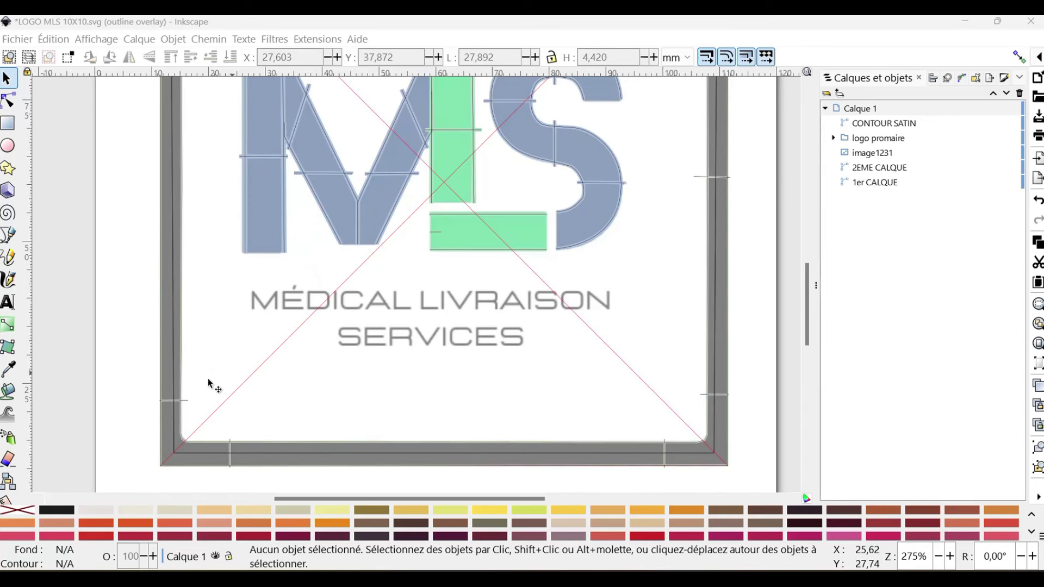
{"action": "scroll", "coordinate": [249, 347], "scroll_direction": "up", "scroll_amount": 5}
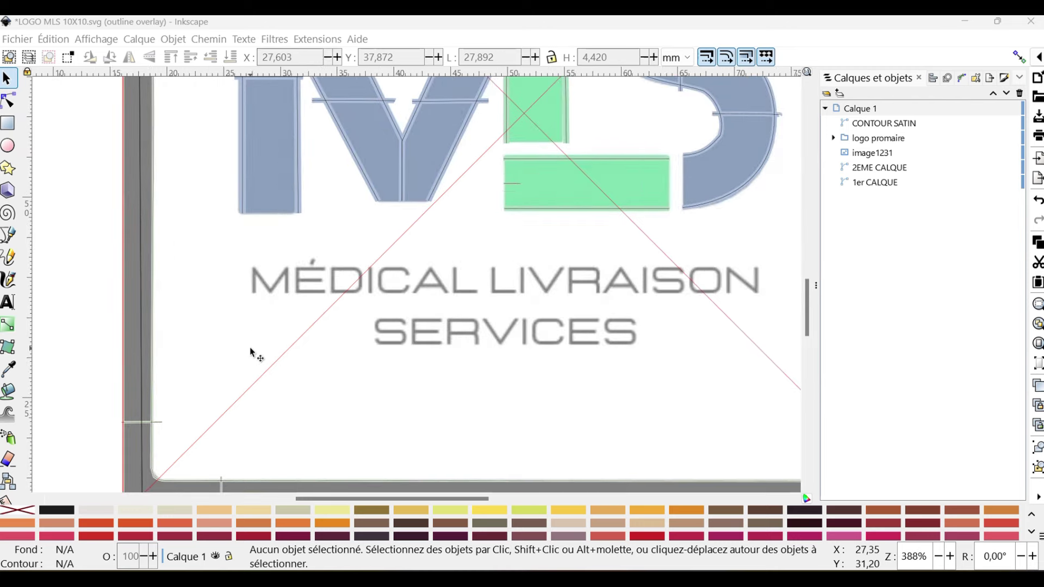
Measure the thickness of the diagonal stroke of the small M in MÉDICAL.
{"action": "scroll", "coordinate": [366, 249], "scroll_direction": "up", "scroll_amount": 6}
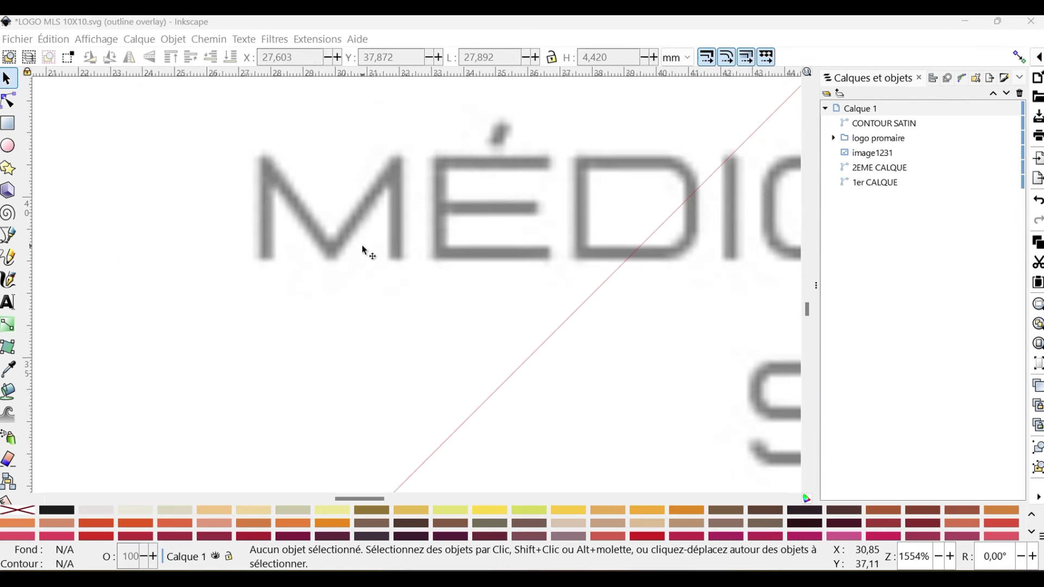
{"action": "left_click", "coordinate": [12, 501]}
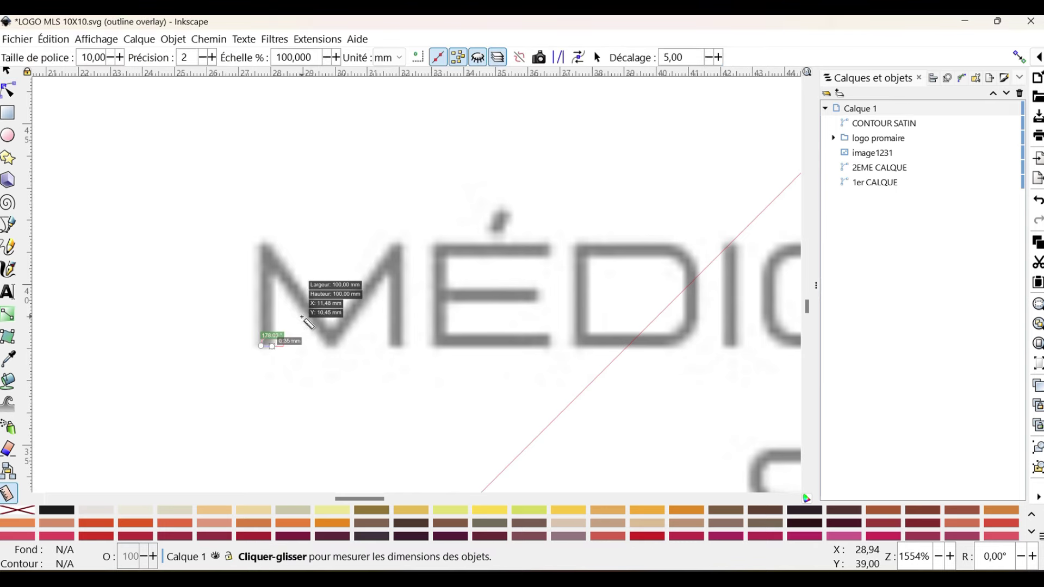
{"action": "scroll", "coordinate": [309, 298], "scroll_direction": "up", "scroll_amount": 4}
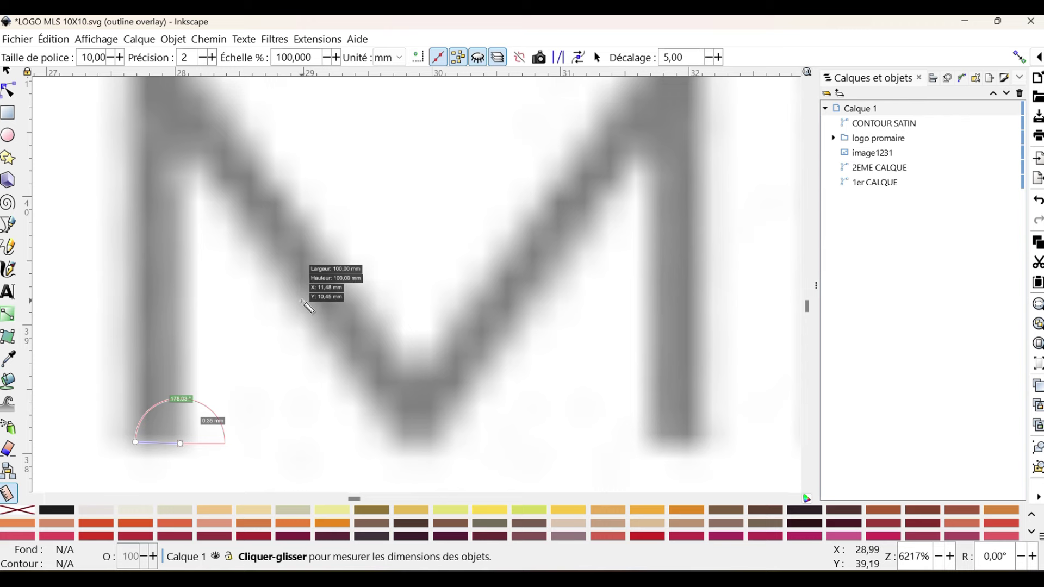
{"action": "left_click", "coordinate": [301, 303]}
{"action": "left_click_drag", "start_coordinate": [300, 304], "coordinate": [332, 273]}
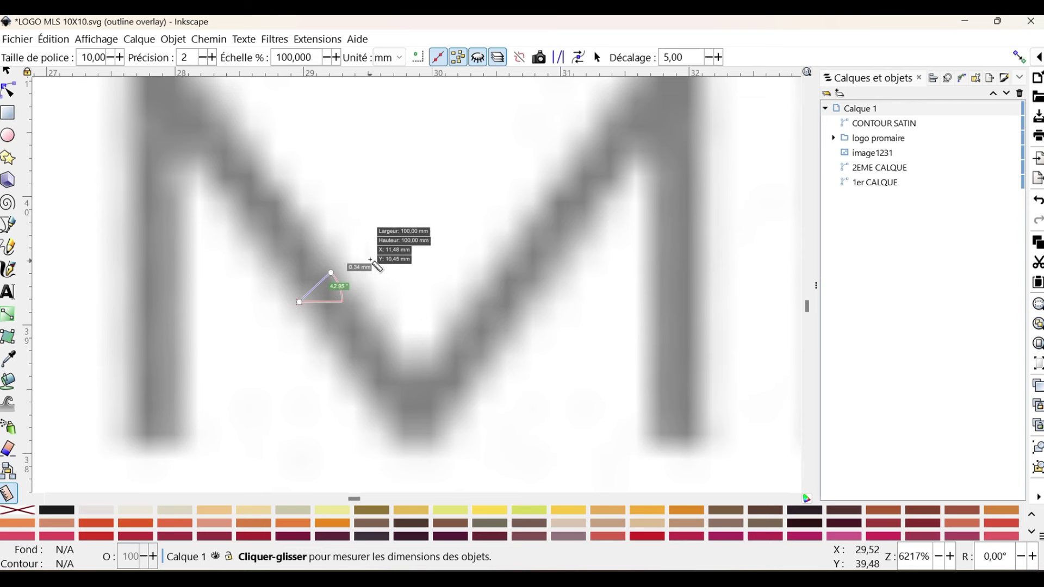
{"action": "scroll", "coordinate": [363, 228], "scroll_direction": "down", "scroll_amount": 1}
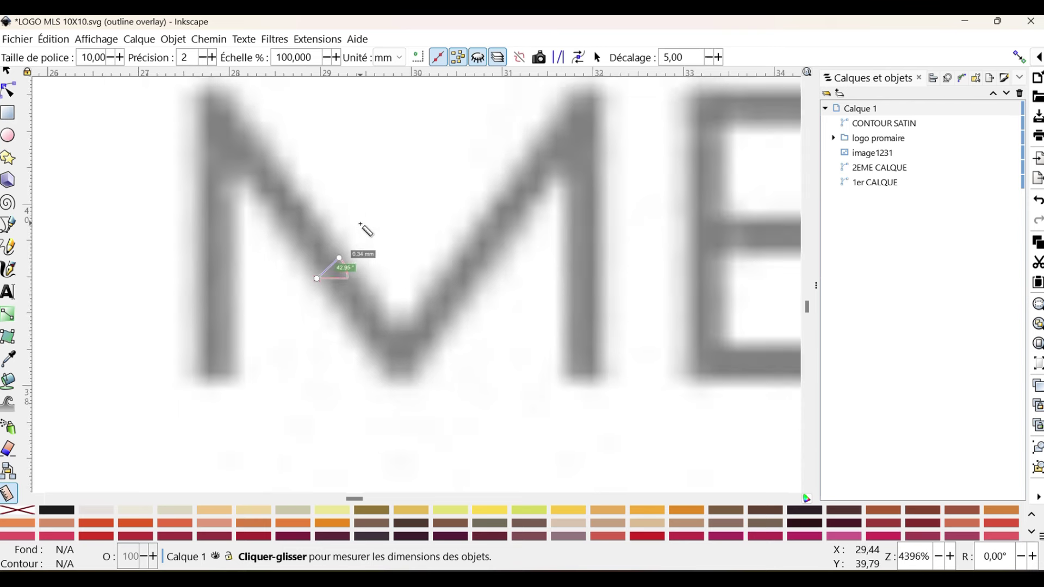
{"action": "scroll", "coordinate": [359, 233], "scroll_direction": "down", "scroll_amount": 2}
{"action": "scroll", "coordinate": [390, 290], "scroll_direction": "up", "scroll_amount": 1}
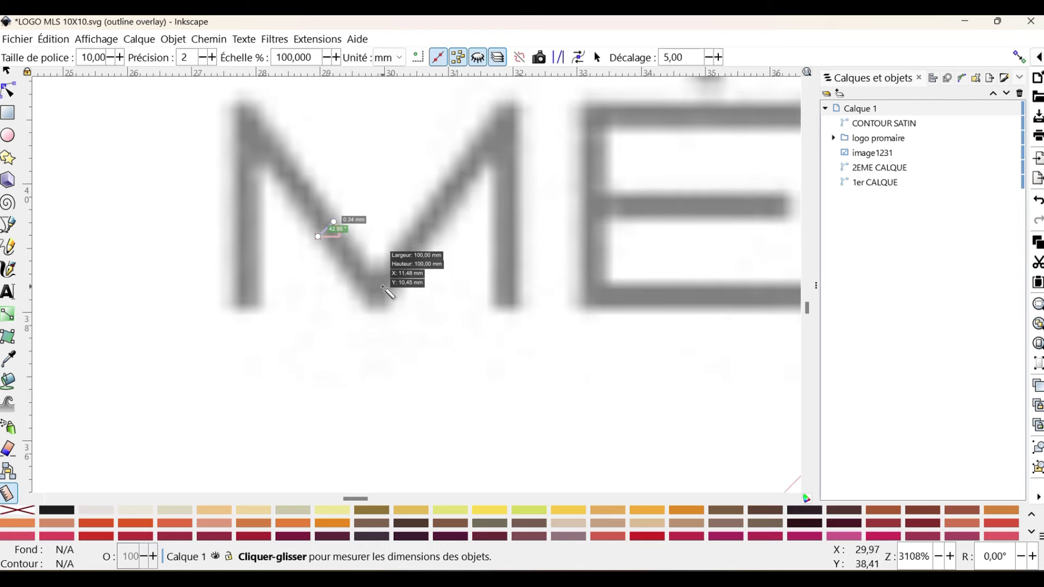
{"action": "scroll", "coordinate": [387, 292], "scroll_direction": "down", "scroll_amount": 2}
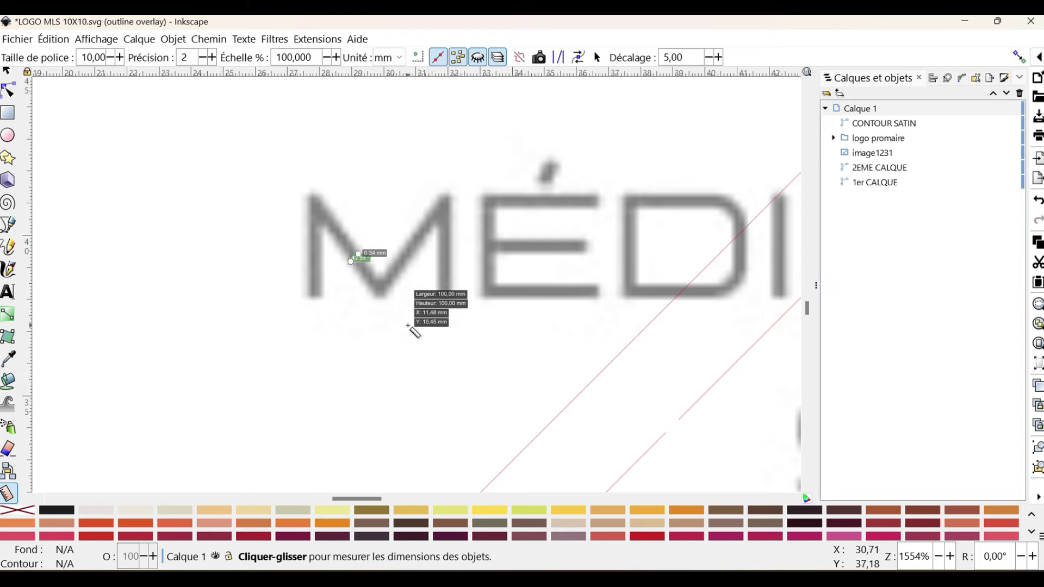
{"action": "scroll", "coordinate": [395, 347], "scroll_direction": "down", "scroll_amount": 4}
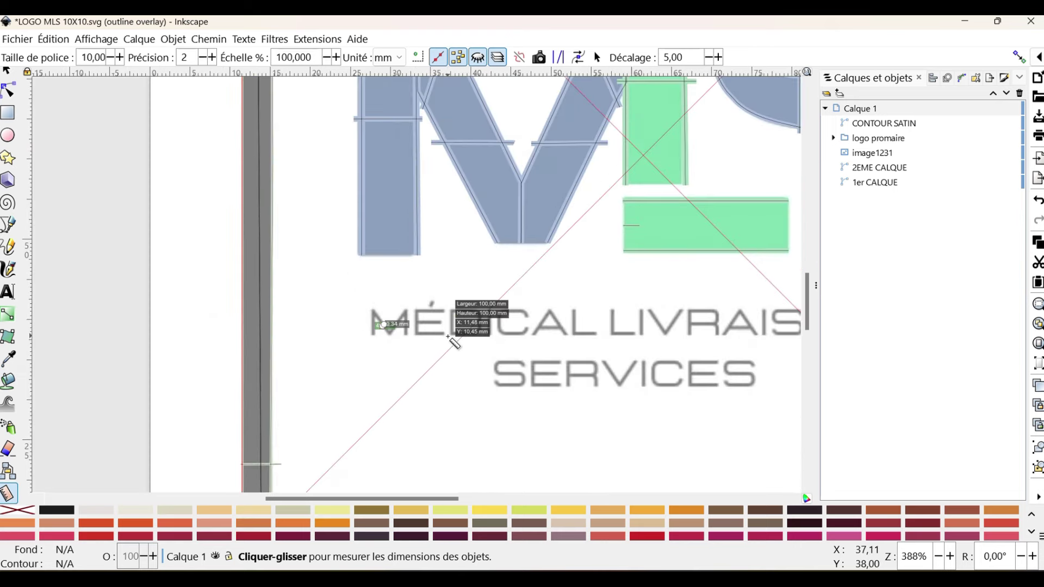
{"action": "key", "text": "s"}
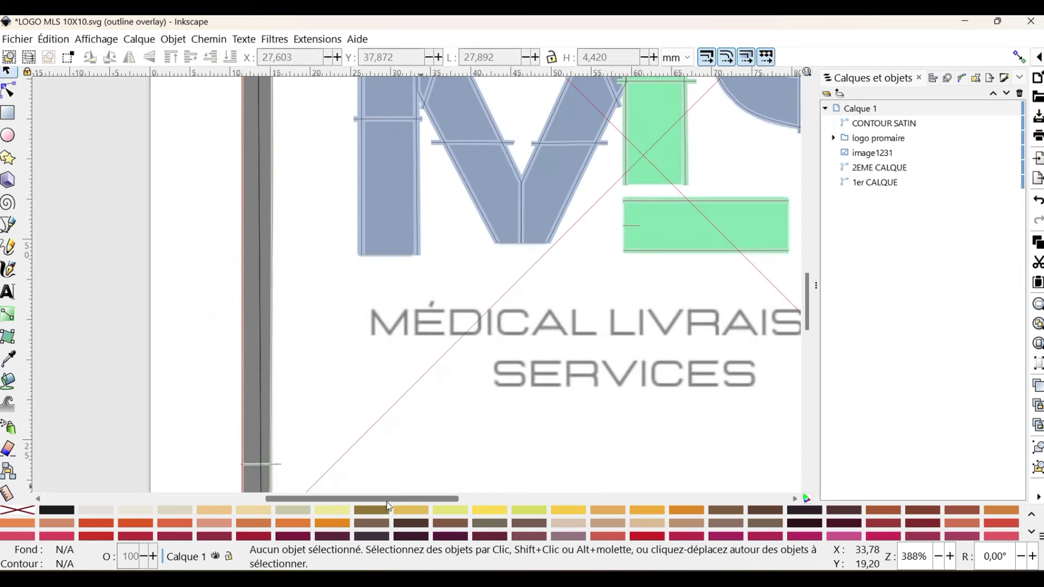
Shorten the 2EME CALQUE and 1er CALQUE frame paths together, bringing their bottom and top edges closer to the MLS letters.
{"action": "left_click_drag", "start_coordinate": [386, 501], "coordinate": [424, 498]}
{"action": "scroll", "coordinate": [418, 377], "scroll_direction": "down", "scroll_amount": 1}
{"action": "scroll", "coordinate": [416, 375], "scroll_direction": "down", "scroll_amount": 1}
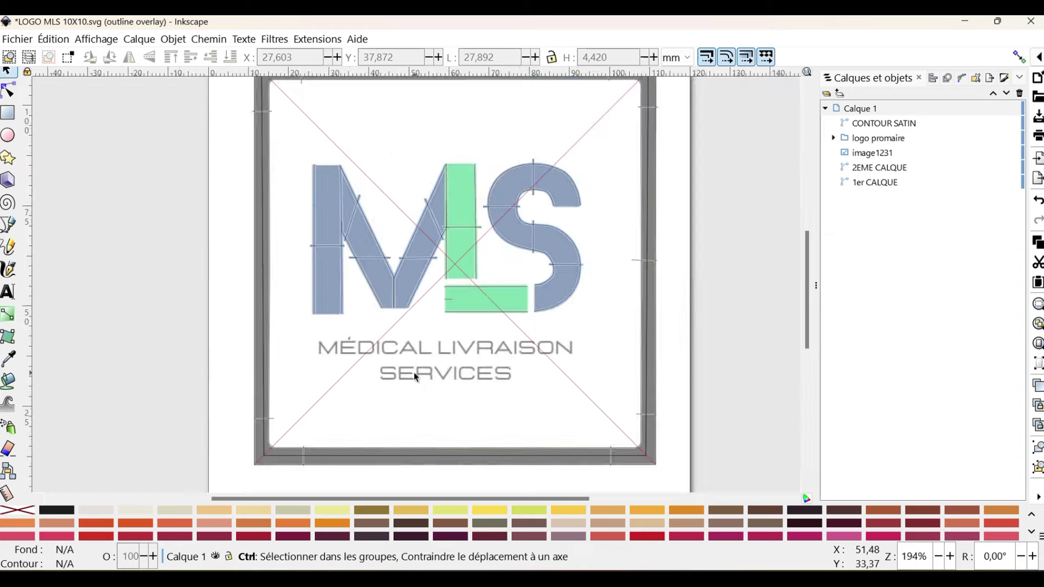
{"action": "scroll", "coordinate": [413, 374], "scroll_direction": "up", "scroll_amount": 1}
{"action": "scroll", "coordinate": [393, 289], "scroll_direction": "down", "scroll_amount": 1}
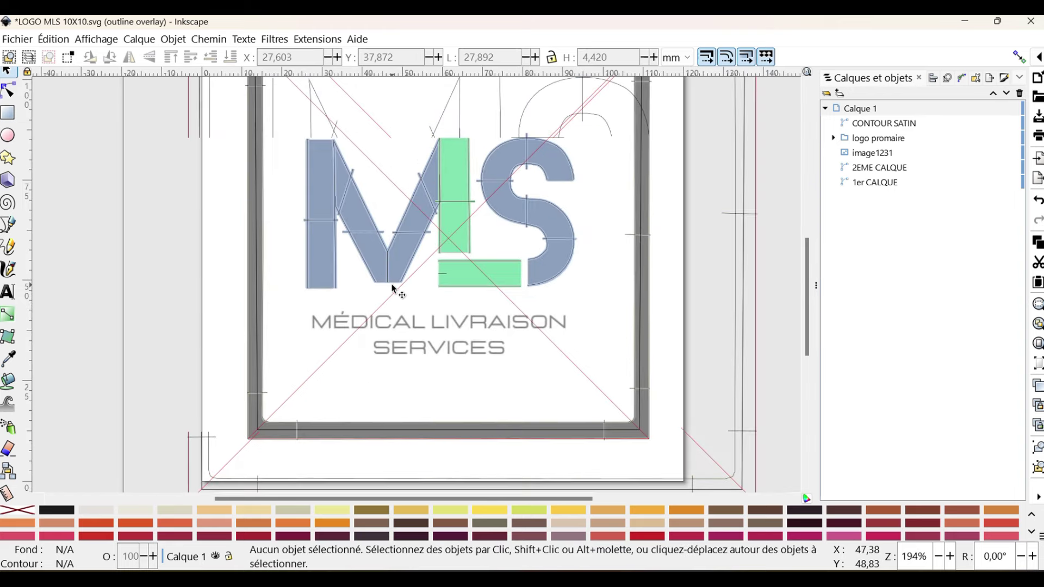
{"action": "left_click", "coordinate": [383, 437]}
{"action": "scroll", "coordinate": [451, 429], "scroll_direction": "up", "scroll_amount": 1}
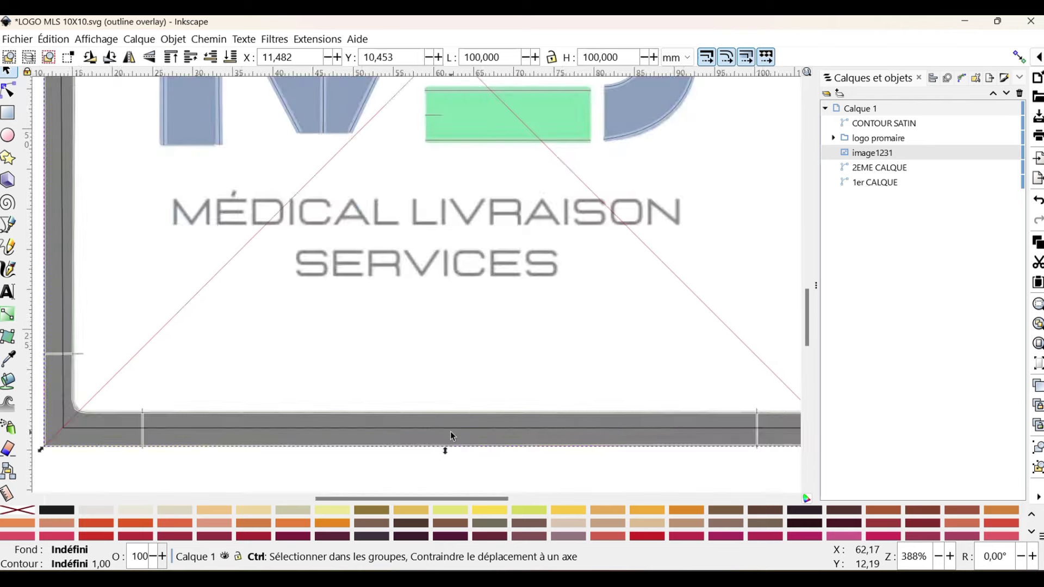
{"action": "scroll", "coordinate": [451, 433], "scroll_direction": "down", "scroll_amount": 1}
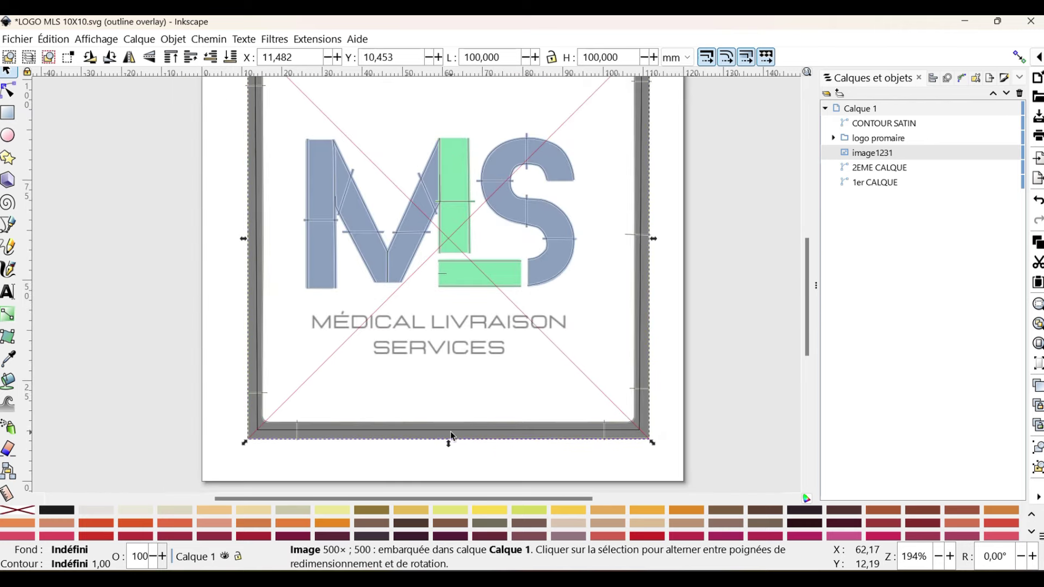
{"action": "left_click", "coordinate": [875, 174]}
{"action": "left_click", "coordinate": [871, 182], "text": "shift"}
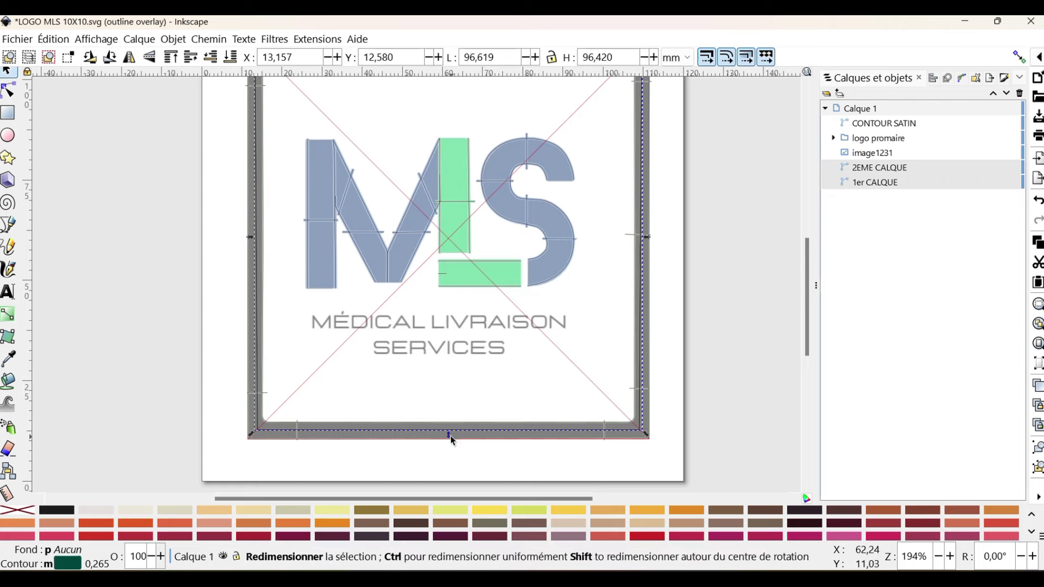
{"action": "left_click_drag", "start_coordinate": [450, 435], "coordinate": [456, 387]}
{"action": "scroll", "coordinate": [489, 402], "scroll_direction": "up", "scroll_amount": 3}
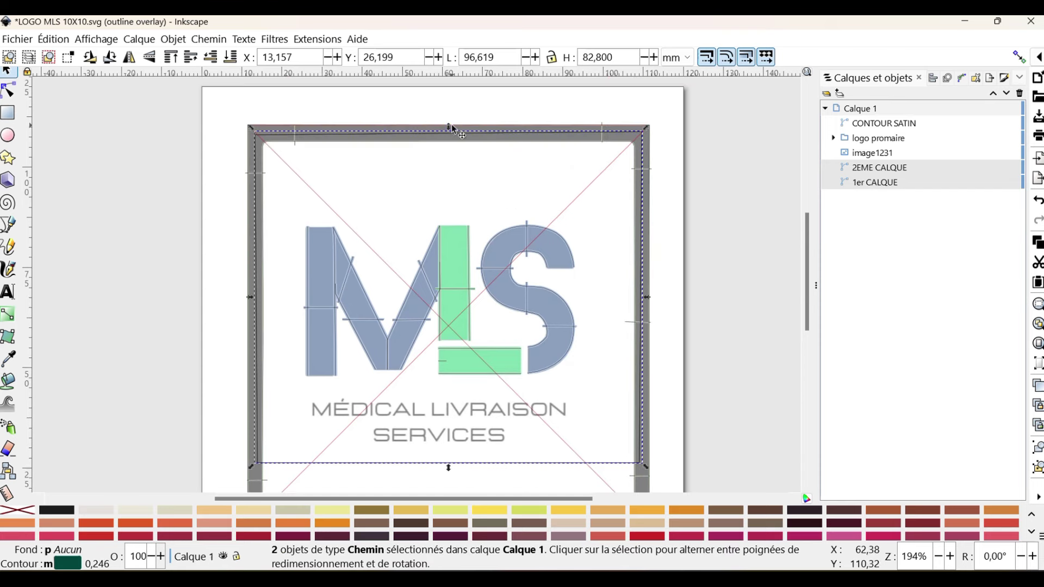
{"action": "left_click_drag", "start_coordinate": [451, 130], "coordinate": [448, 170]}
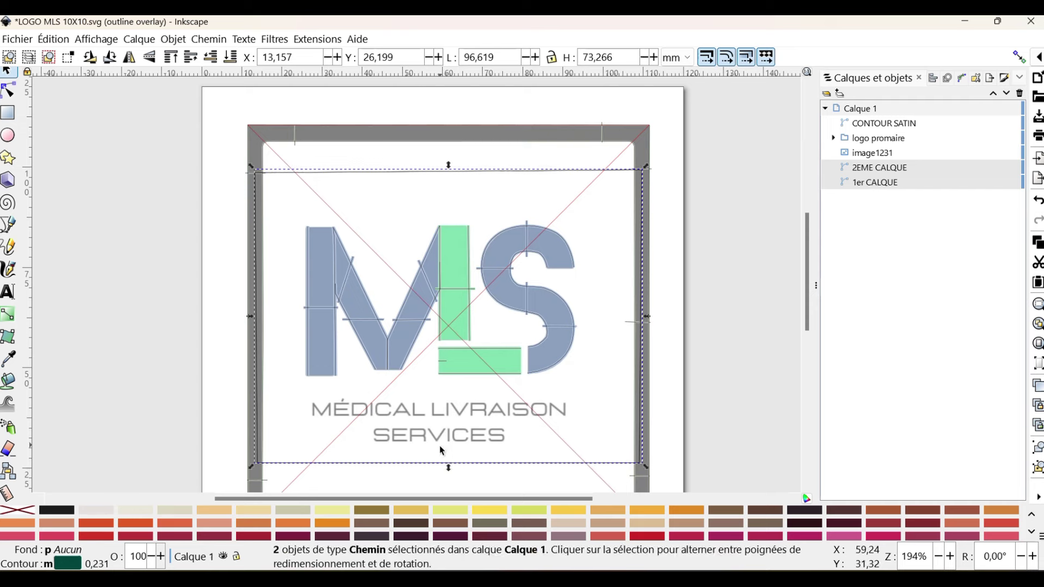
{"action": "left_click_drag", "start_coordinate": [449, 463], "coordinate": [444, 449]}
Measure about 12 mm of clearance above and below the letter L to compare with the frame's edges.
{"action": "key", "text": "m"}
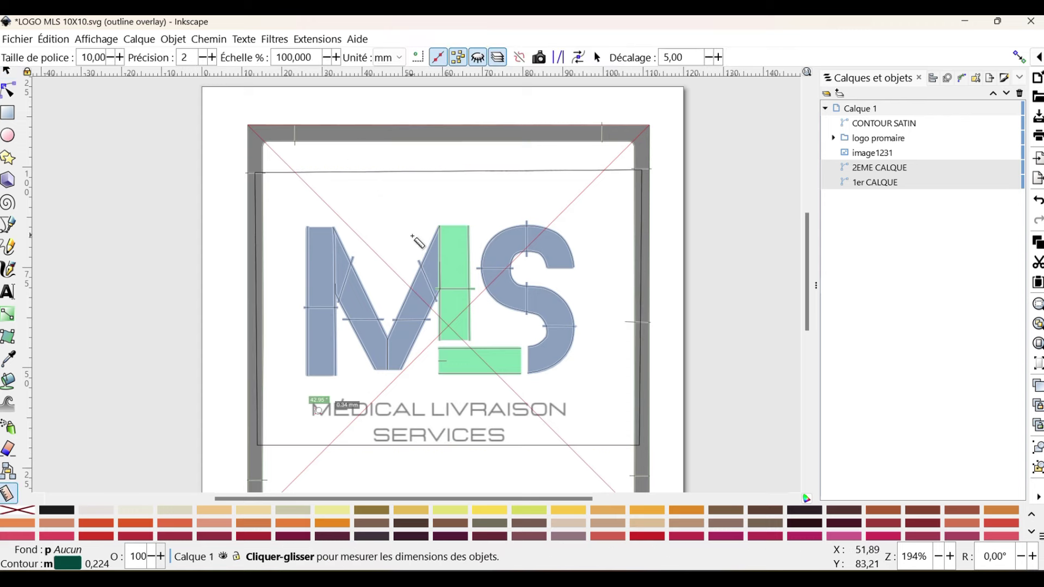
{"action": "left_click_drag", "start_coordinate": [439, 223], "coordinate": [438, 173]}
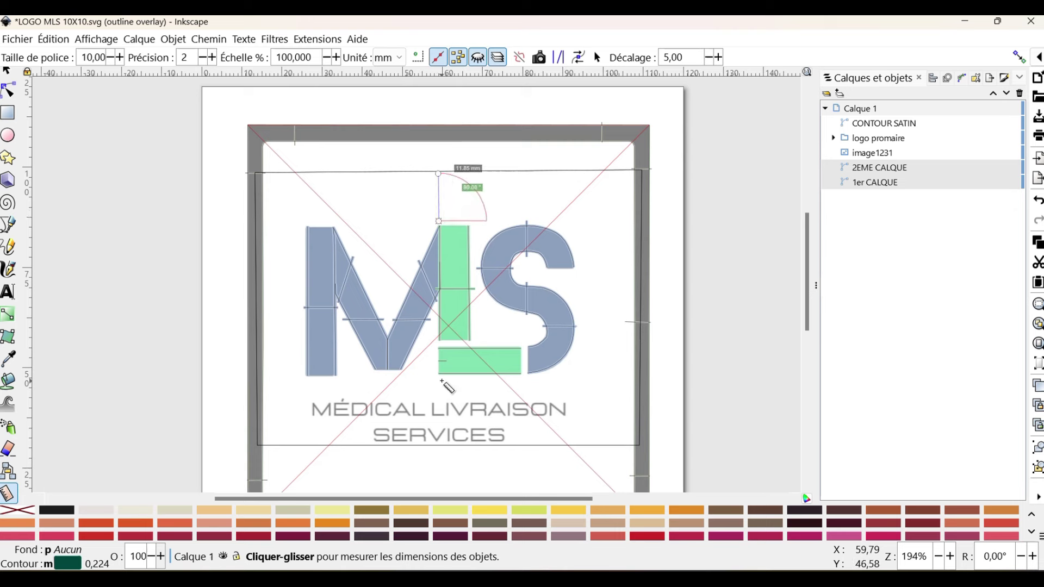
{"action": "left_click_drag", "start_coordinate": [440, 380], "coordinate": [439, 425]}
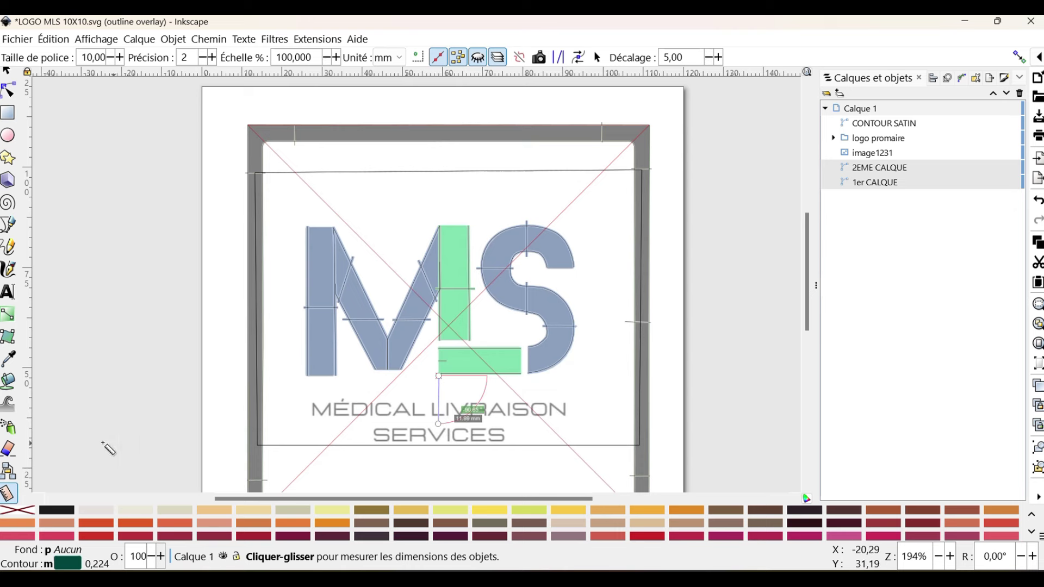
Raise the bottom edge of both selected frame paths to give them a height of about 65.2 mm.
{"action": "left_click", "coordinate": [10, 94]}
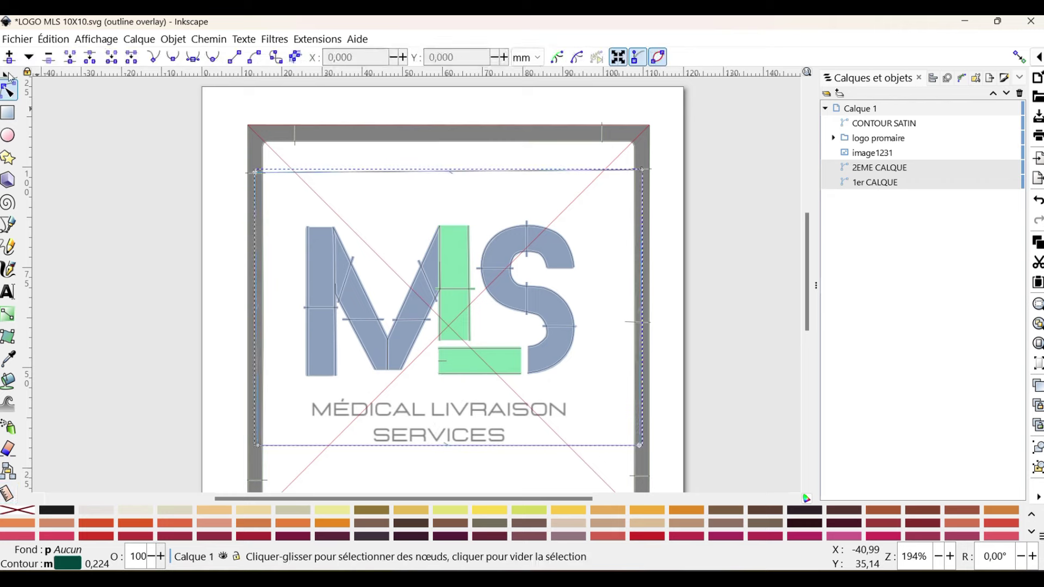
{"action": "left_click", "coordinate": [7, 71]}
{"action": "left_click_drag", "start_coordinate": [450, 450], "coordinate": [449, 435]}
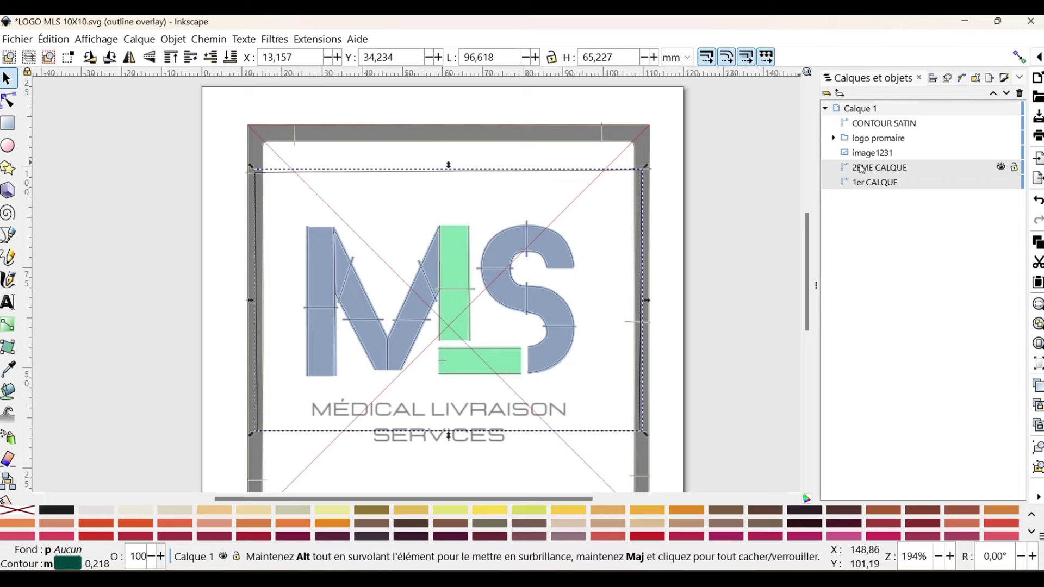
Shorten the CONTOUR SATIN path from its top and bottom edges to about 69.3 mm high, surrounding the two reduced frame paths.
{"action": "left_click", "coordinate": [902, 185]}
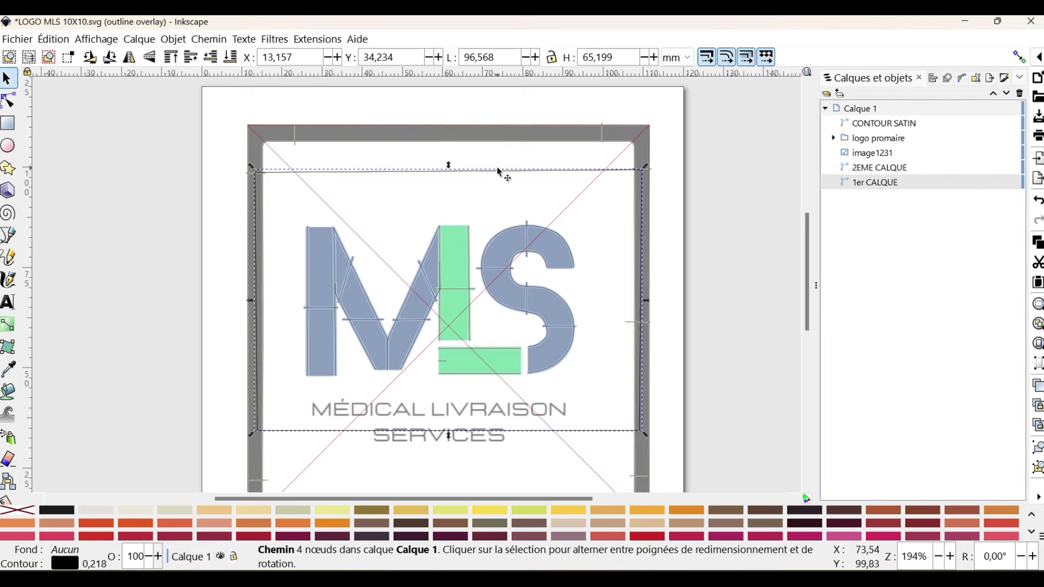
{"action": "left_click", "coordinate": [897, 168]}
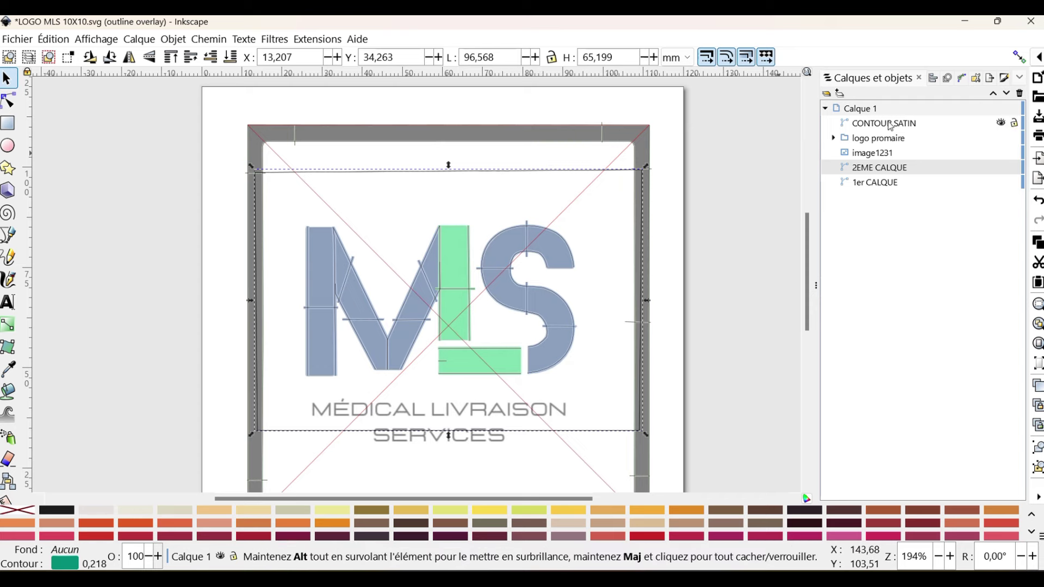
{"action": "left_click", "coordinate": [506, 136]}
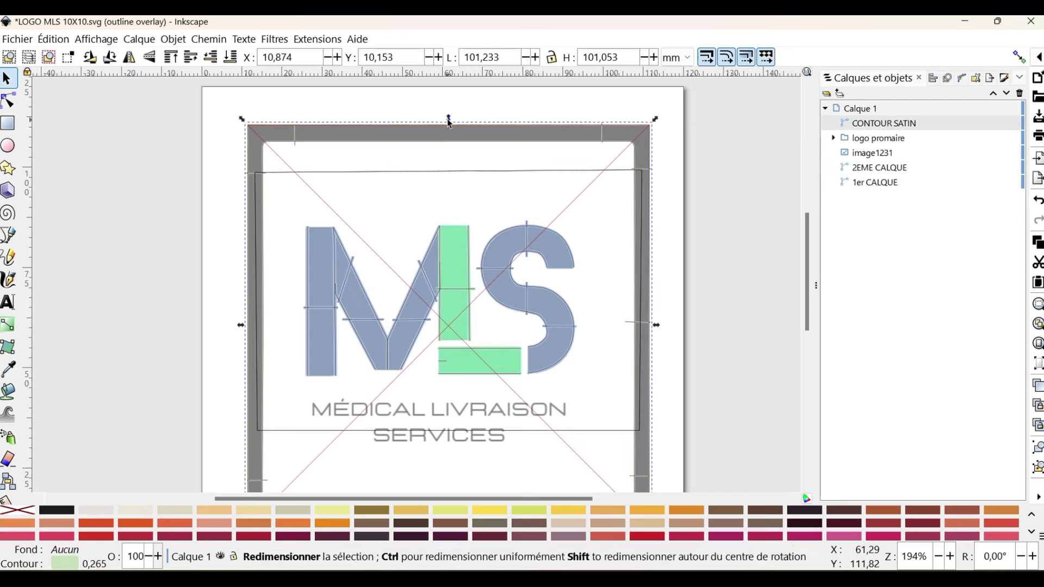
{"action": "left_click_drag", "start_coordinate": [449, 119], "coordinate": [448, 156]}
{"action": "scroll", "coordinate": [481, 412], "scroll_direction": "down", "scroll_amount": 4}
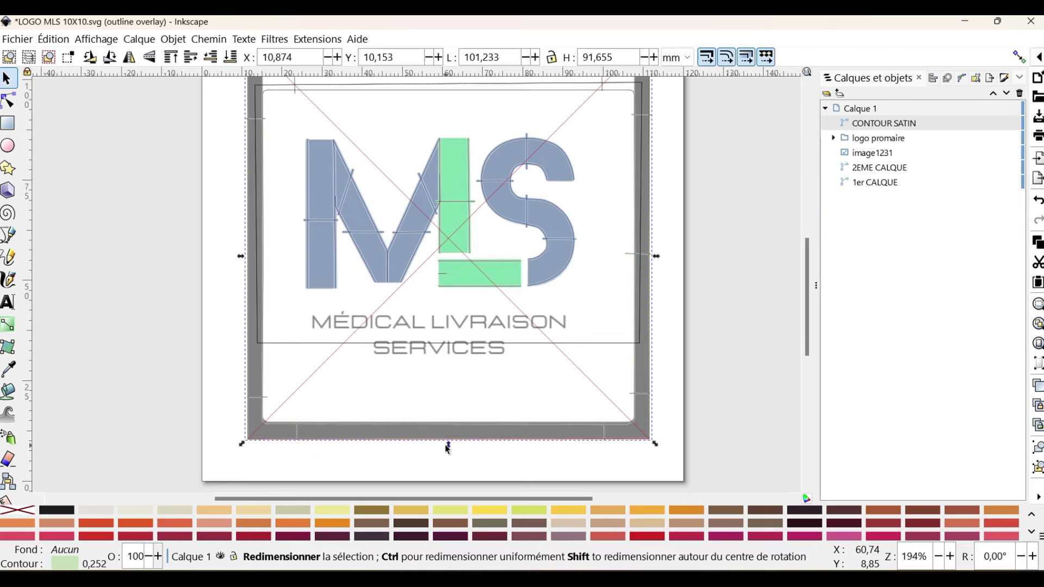
{"action": "left_click_drag", "start_coordinate": [449, 447], "coordinate": [451, 355]}
{"action": "scroll", "coordinate": [452, 357], "scroll_direction": "up", "scroll_amount": 4}
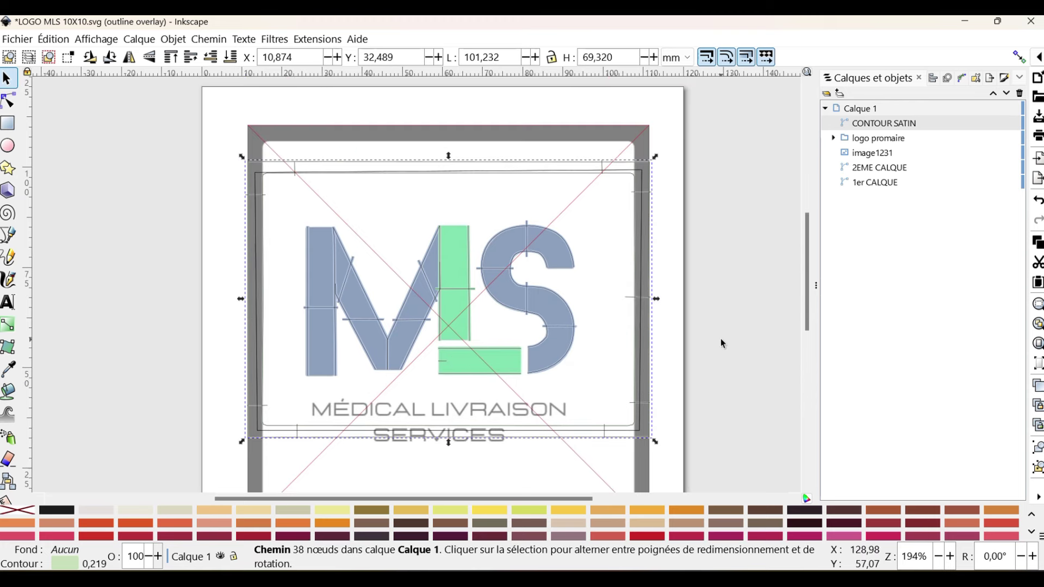
Hide the image1231 reference picture so only the embroidery paths show.
{"action": "left_click", "coordinate": [1000, 154]}
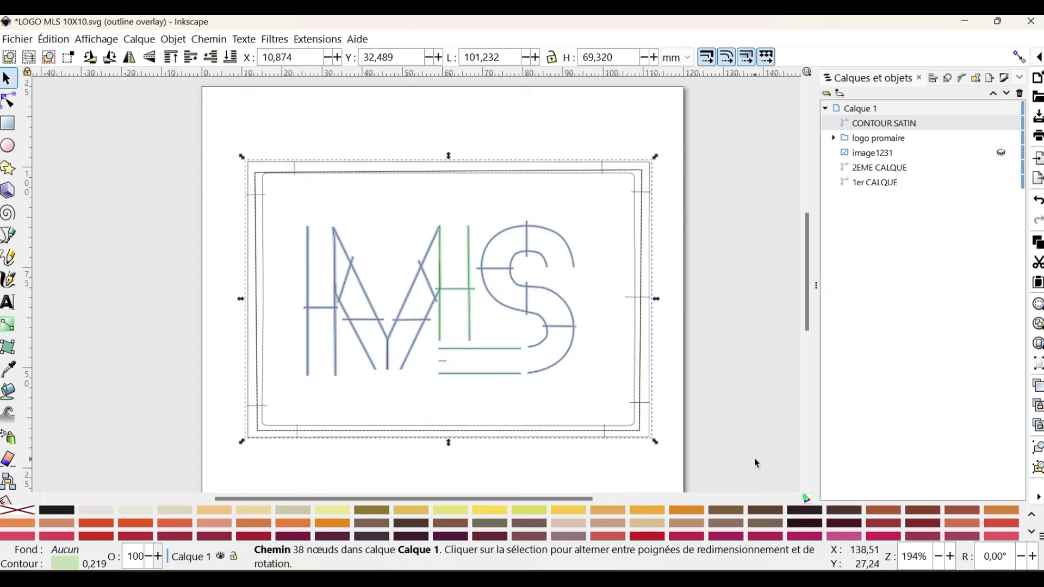
{"action": "scroll", "coordinate": [446, 321], "scroll_direction": "up", "scroll_amount": 2}
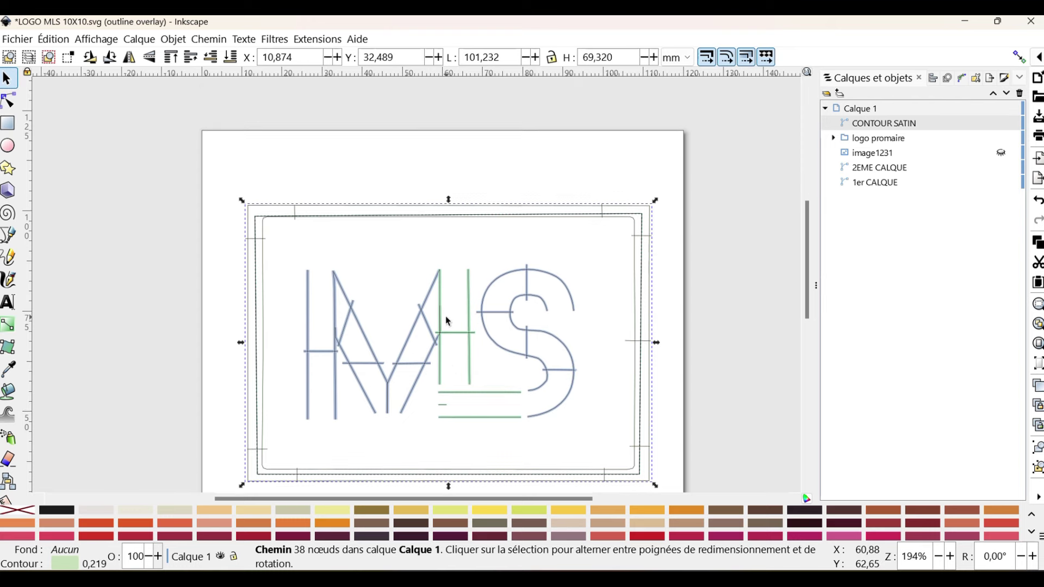
{"action": "scroll", "coordinate": [443, 312], "scroll_direction": "down", "scroll_amount": 2}
{"action": "scroll", "coordinate": [439, 309], "scroll_direction": "up", "scroll_amount": 2}
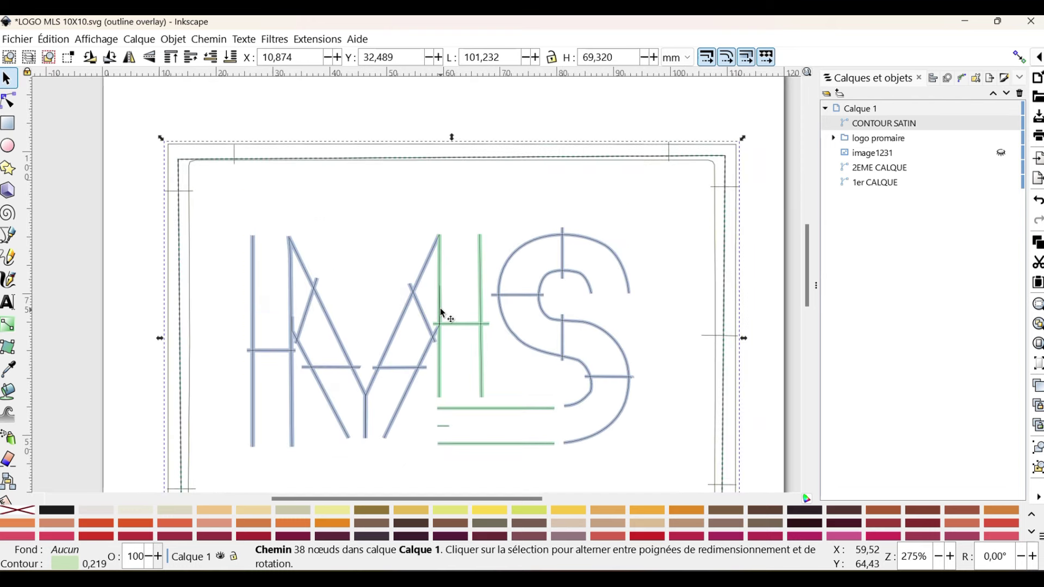
Stretch the 2EME CALQUE path slightly upward from its upper-left corner to a height of about 65.8 mm.
{"action": "left_click", "coordinate": [445, 156]}
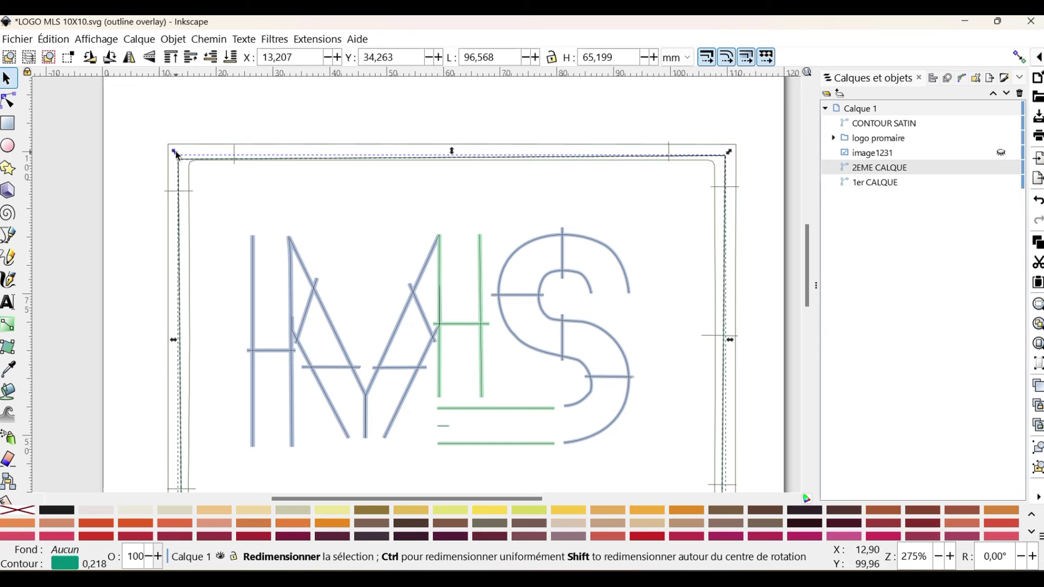
{"action": "left_click_drag", "start_coordinate": [176, 154], "coordinate": [178, 152]}
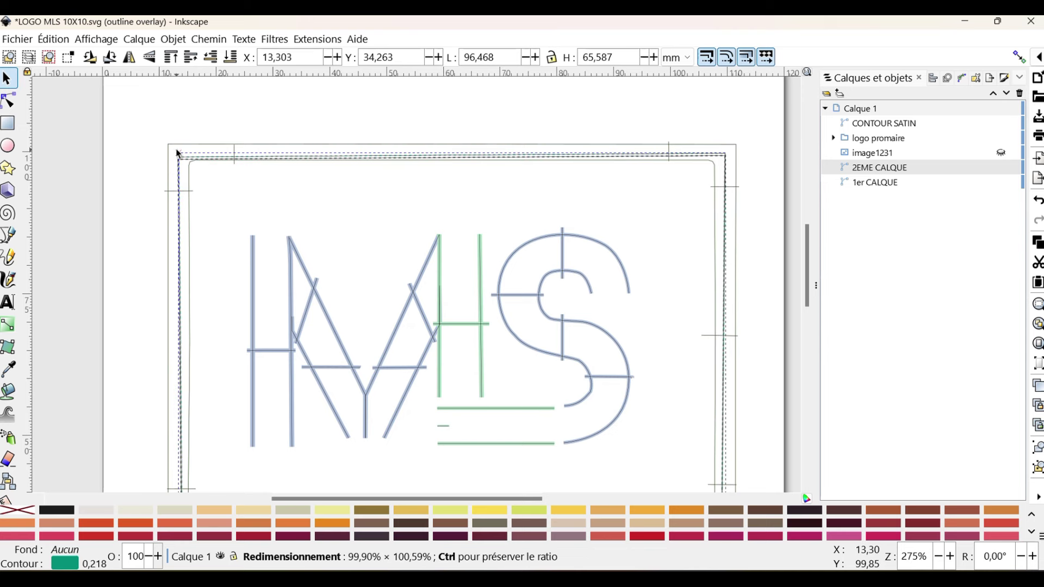
{"action": "left_click_drag", "start_coordinate": [177, 153], "coordinate": [177, 153]}
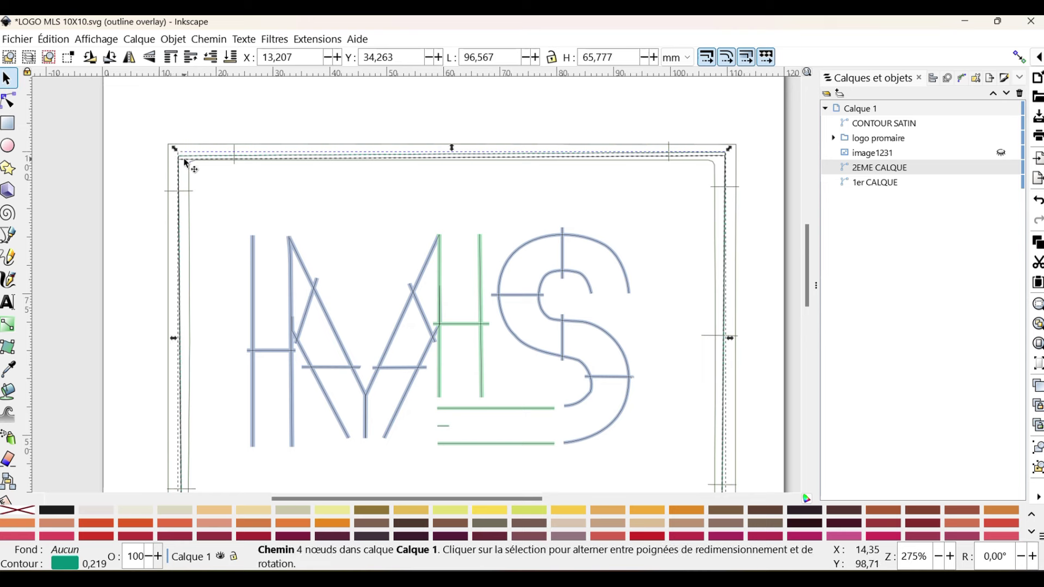
Select the overlapping 1er CALQUE path and stretch it upward from its upper-left corner to a height of about 66.2 mm.
{"action": "left_click", "coordinate": [182, 161]}
{"action": "left_click", "coordinate": [182, 162], "text": "alt"}
{"action": "left_click", "coordinate": [182, 162], "text": "alt"}
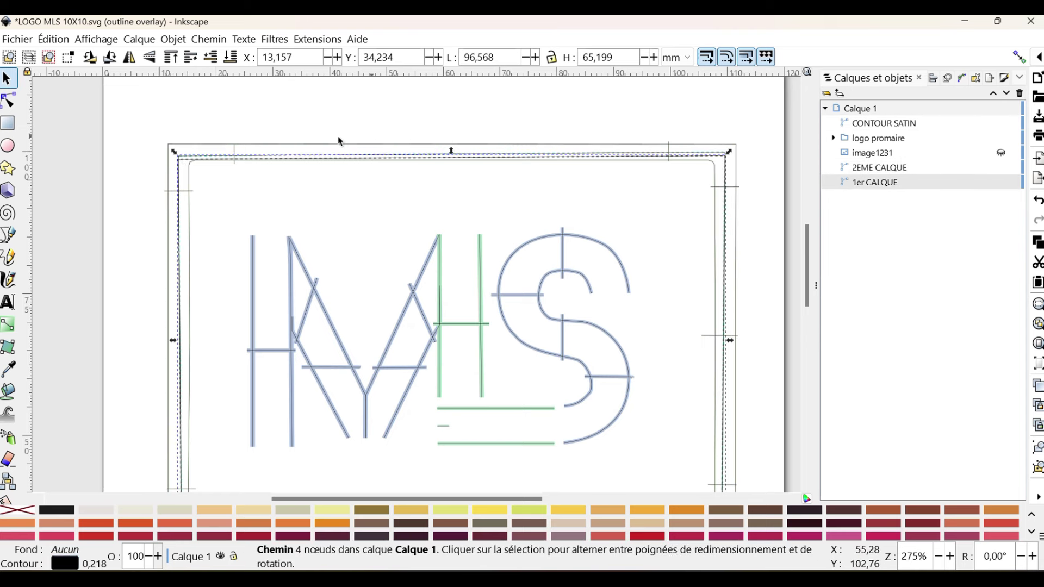
{"action": "left_click_drag", "start_coordinate": [176, 154], "coordinate": [176, 152]}
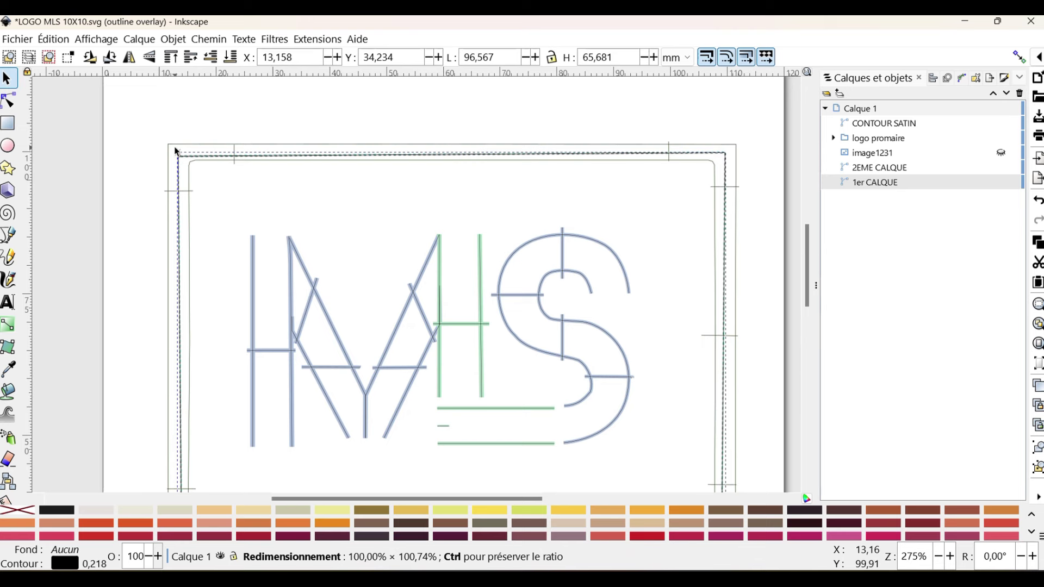
{"action": "left_click_drag", "start_coordinate": [176, 151], "coordinate": [176, 150]}
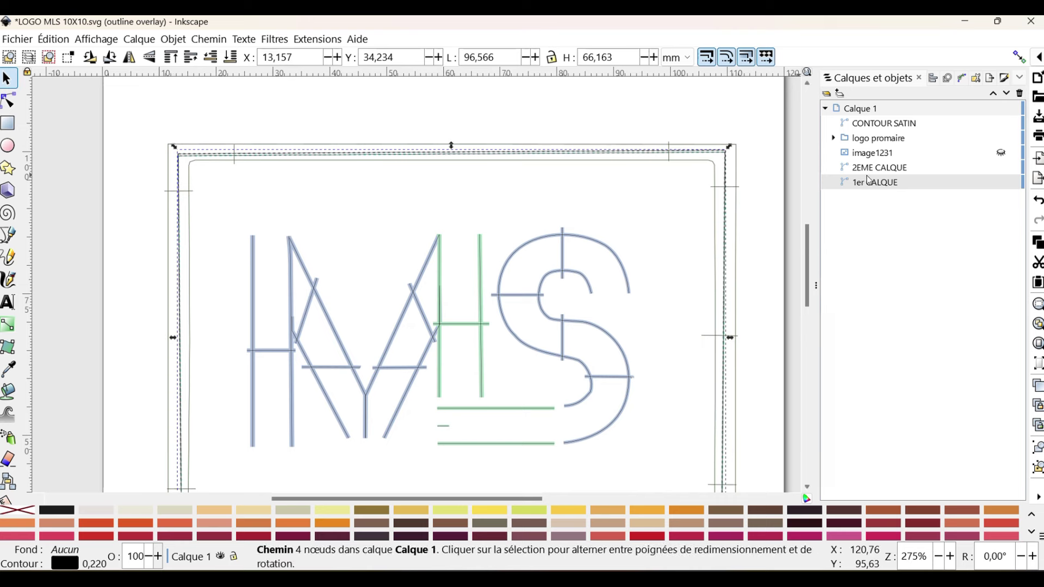
Select the 2EME CALQUE path and stretch it from its upper-left corner to about 96.7 by 66.2 mm, matching the 1er CALQUE path.
{"action": "left_click", "coordinate": [189, 160], "text": "alt"}
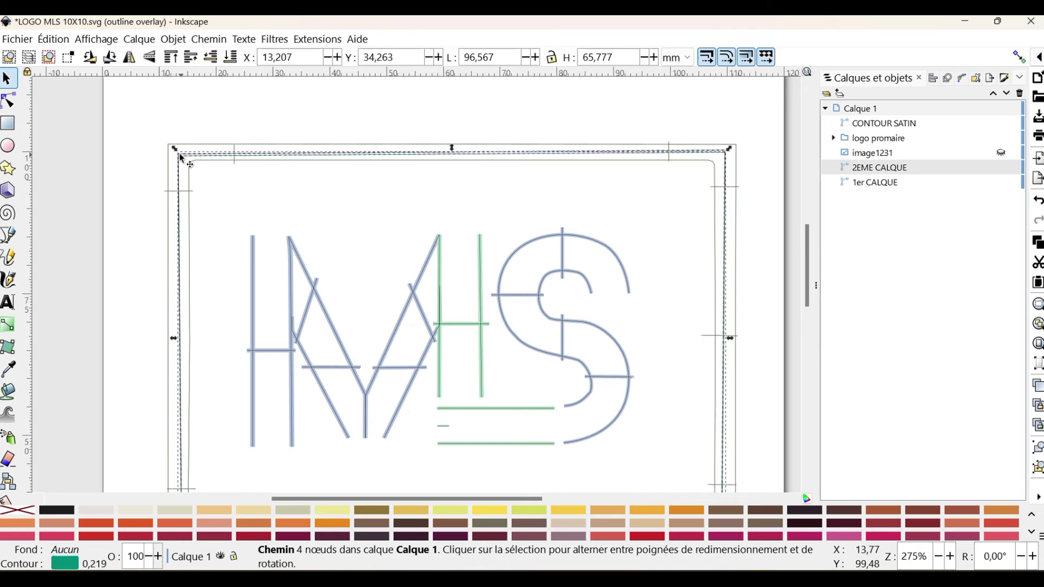
{"action": "left_click_drag", "start_coordinate": [177, 150], "coordinate": [177, 151]}
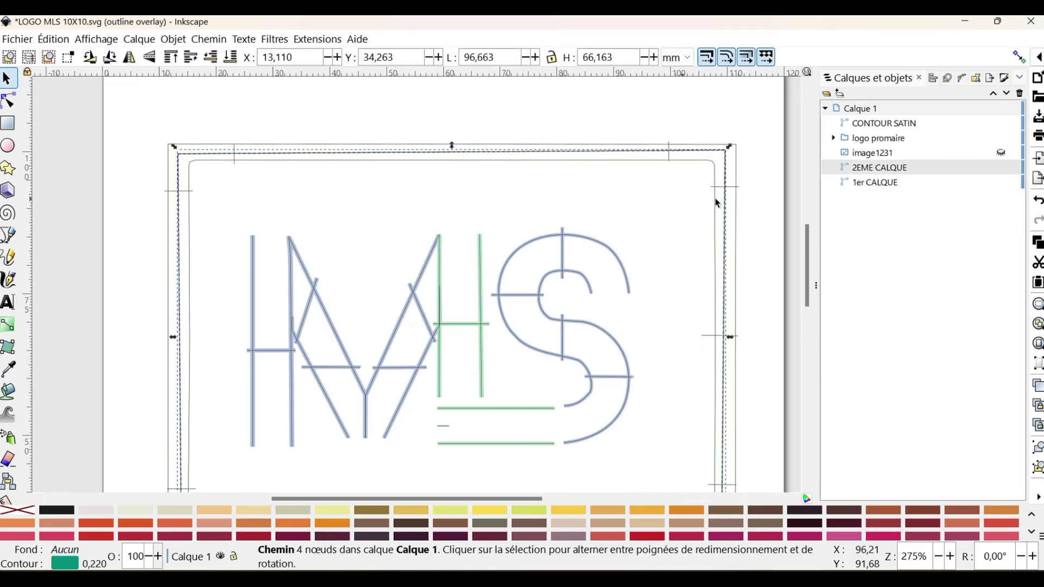
{"action": "left_click_drag", "start_coordinate": [727, 147], "coordinate": [726, 149]}
{"action": "left_click", "coordinate": [730, 152]}
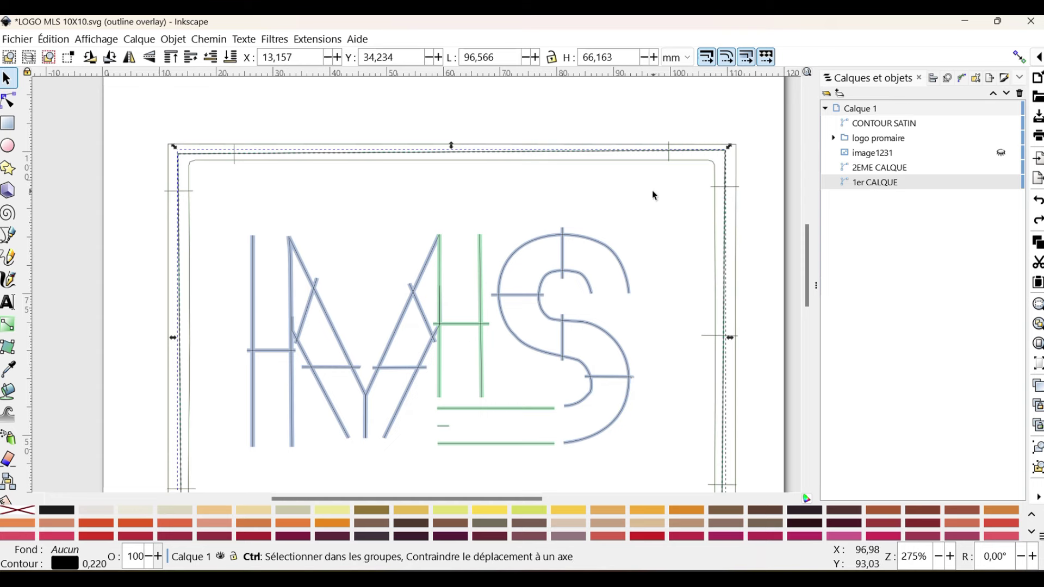
{"action": "scroll", "coordinate": [654, 197], "scroll_direction": "down", "scroll_amount": 2}
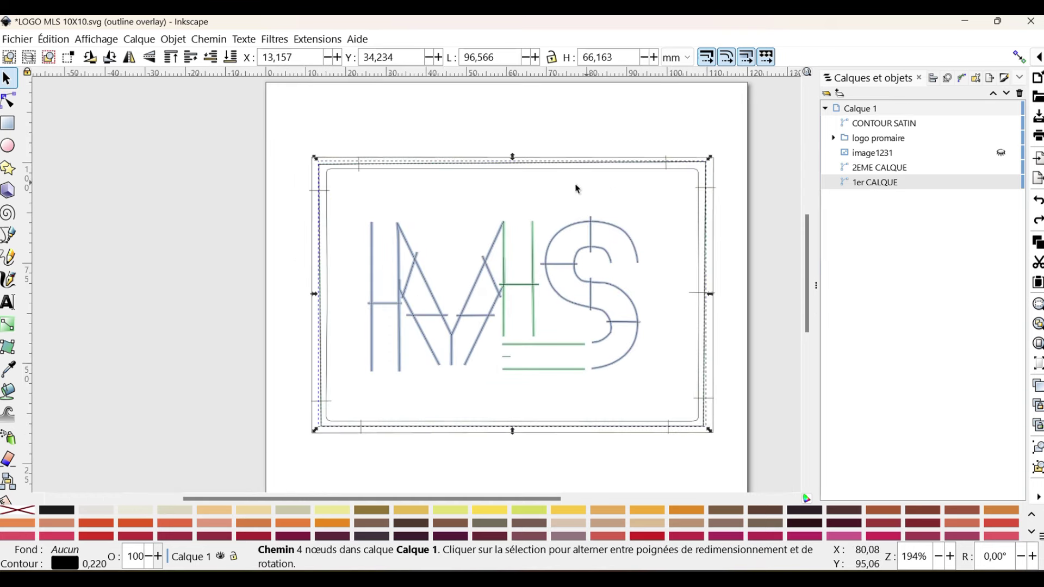
{"action": "left_click", "coordinate": [775, 152]}
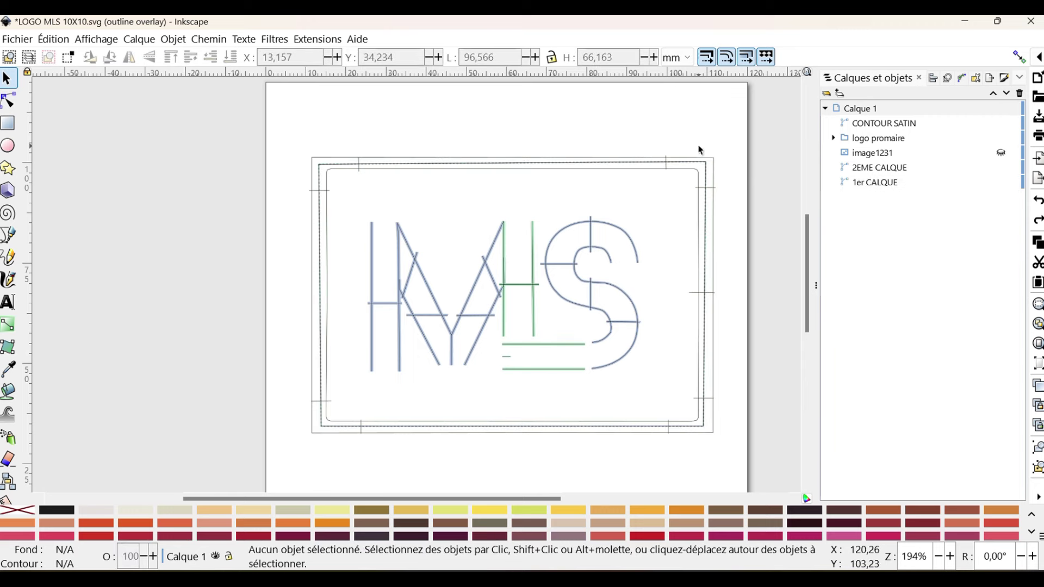
{"action": "left_click", "coordinate": [318, 40]}
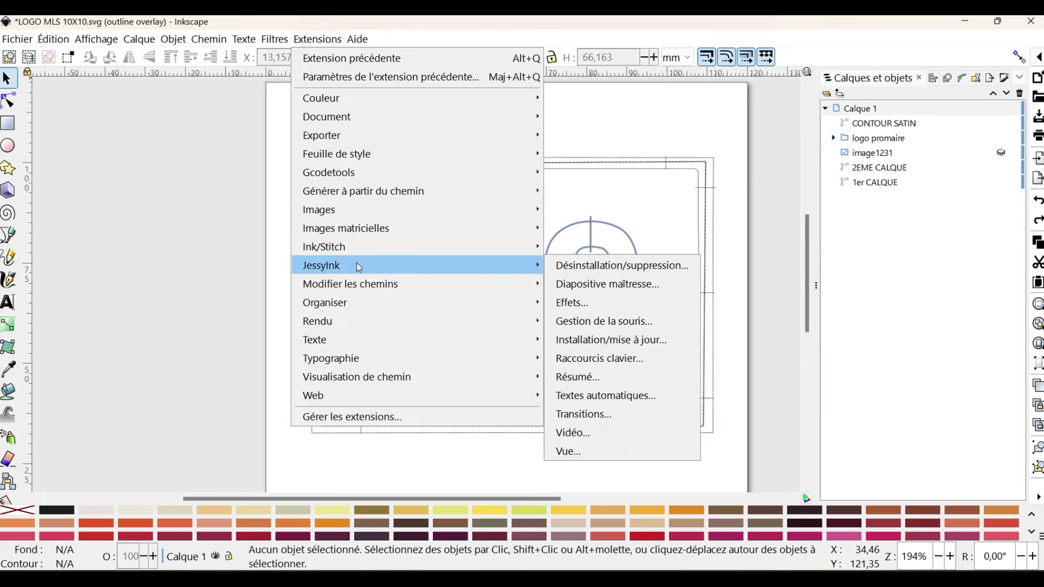
{"action": "key", "text": "Escape"}
{"action": "key", "text": "Escape"}
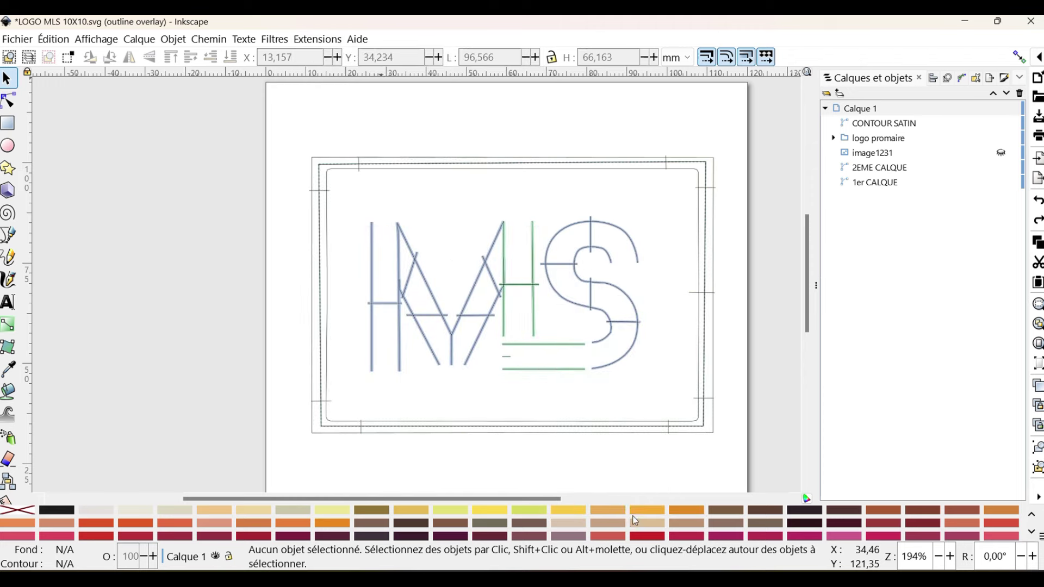
Examine the full stitch sequence in the Ink/Stitch simulator, from the underlying frame paths through the letters to the satin border.
{"action": "left_click", "coordinate": [319, 39]}
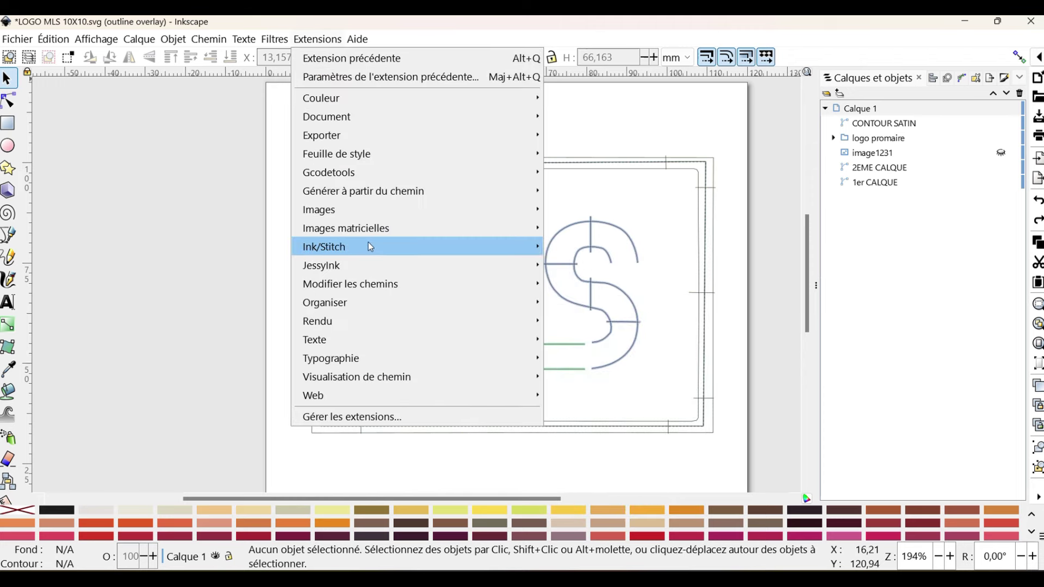
{"action": "mouse_move", "coordinate": [370, 245]}
{"action": "mouse_move", "coordinate": [598, 507]}
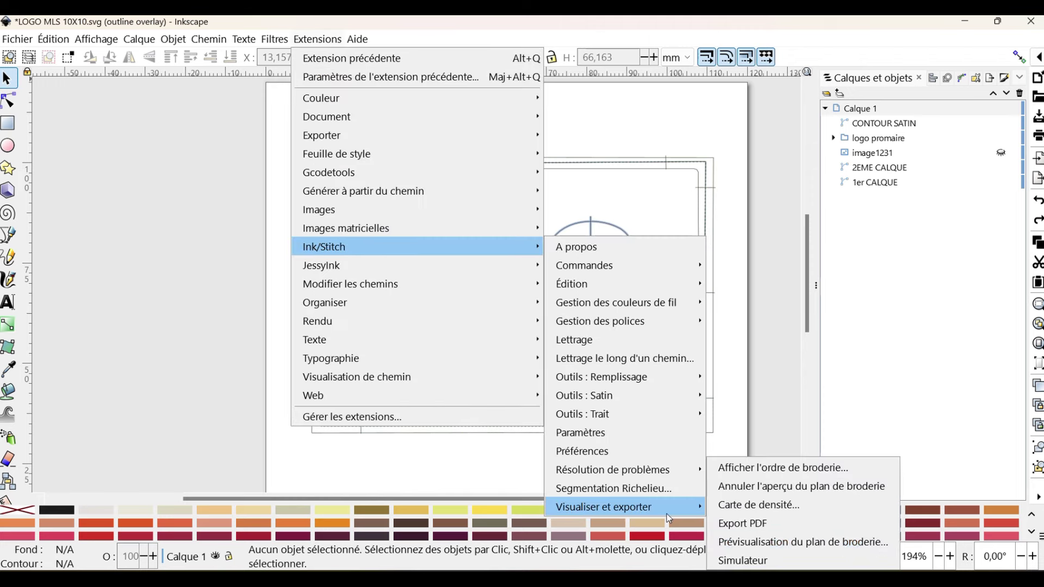
{"action": "left_click", "coordinate": [739, 559]}
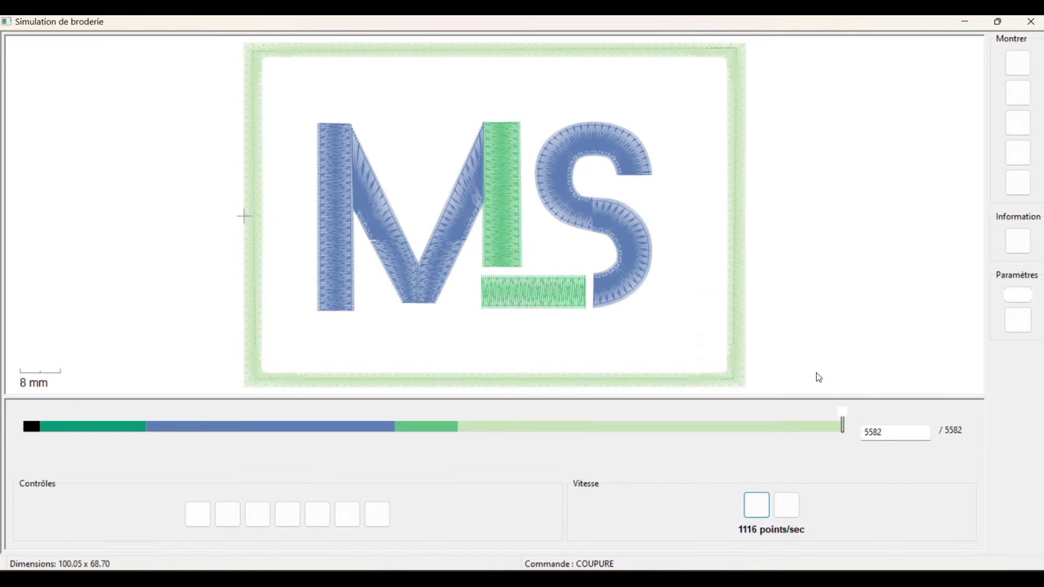
{"action": "left_click_drag", "start_coordinate": [843, 424], "coordinate": [25, 424]}
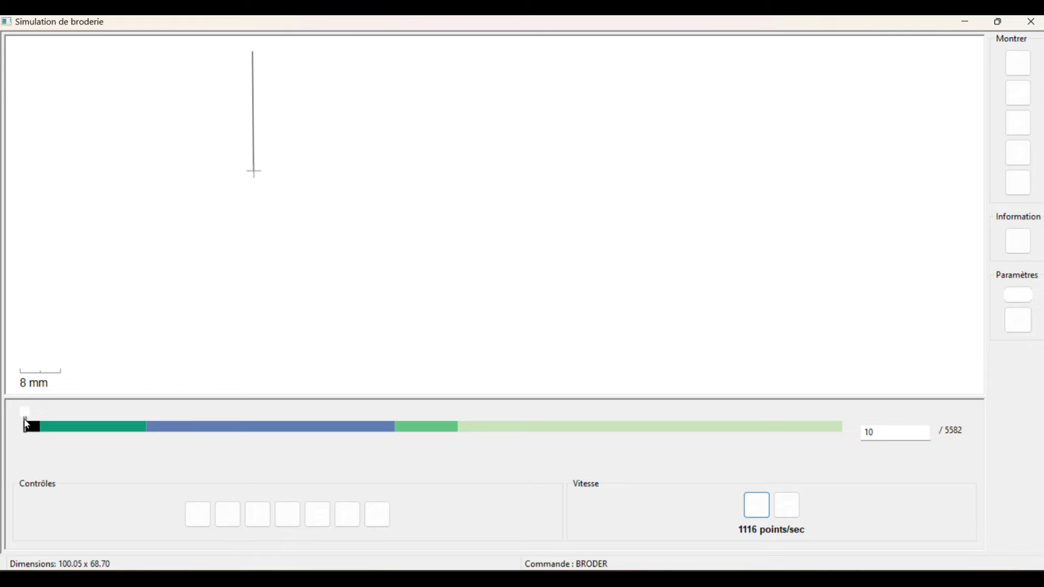
{"action": "left_click_drag", "start_coordinate": [25, 425], "coordinate": [146, 416]}
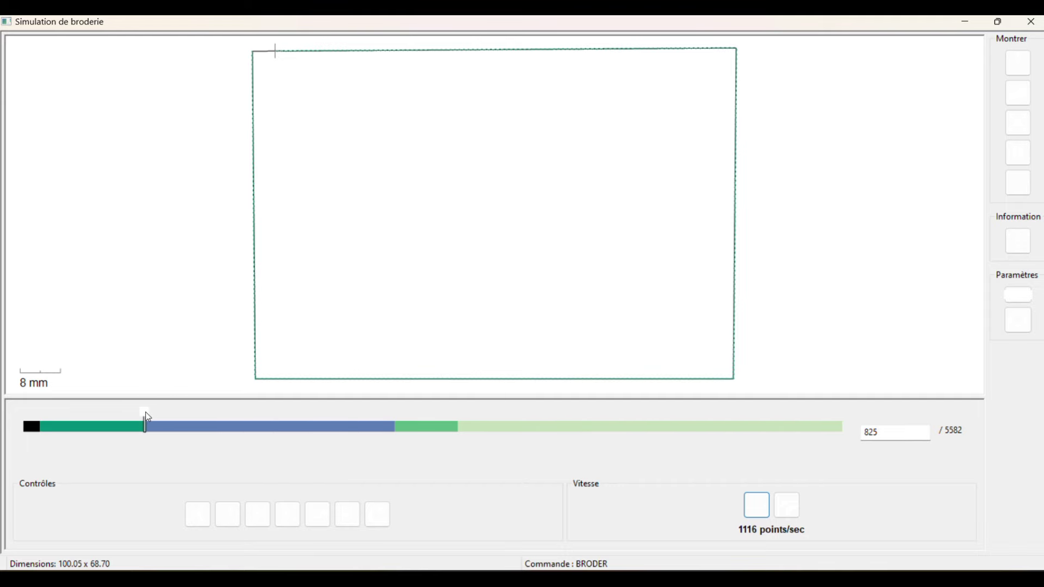
{"action": "mouse_move", "coordinate": [148, 417]}
{"action": "left_mouse_down"}
{"action": "mouse_move", "coordinate": [824, 458]}
{"action": "mouse_move", "coordinate": [802, 447]}
{"action": "mouse_move", "coordinate": [477, 436]}
{"action": "mouse_move", "coordinate": [824, 435]}
{"action": "mouse_move", "coordinate": [784, 433]}
{"action": "mouse_move", "coordinate": [30, 430]}
{"action": "mouse_move", "coordinate": [140, 431]}
{"action": "mouse_move", "coordinate": [113, 430]}
{"action": "mouse_move", "coordinate": [128, 431]}
{"action": "left_mouse_up"}
{"action": "mouse_move", "coordinate": [126, 433]}
{"action": "left_mouse_down"}
{"action": "mouse_move", "coordinate": [28, 427]}
{"action": "mouse_move", "coordinate": [321, 410]}
{"action": "mouse_move", "coordinate": [850, 415]}
{"action": "left_mouse_up"}
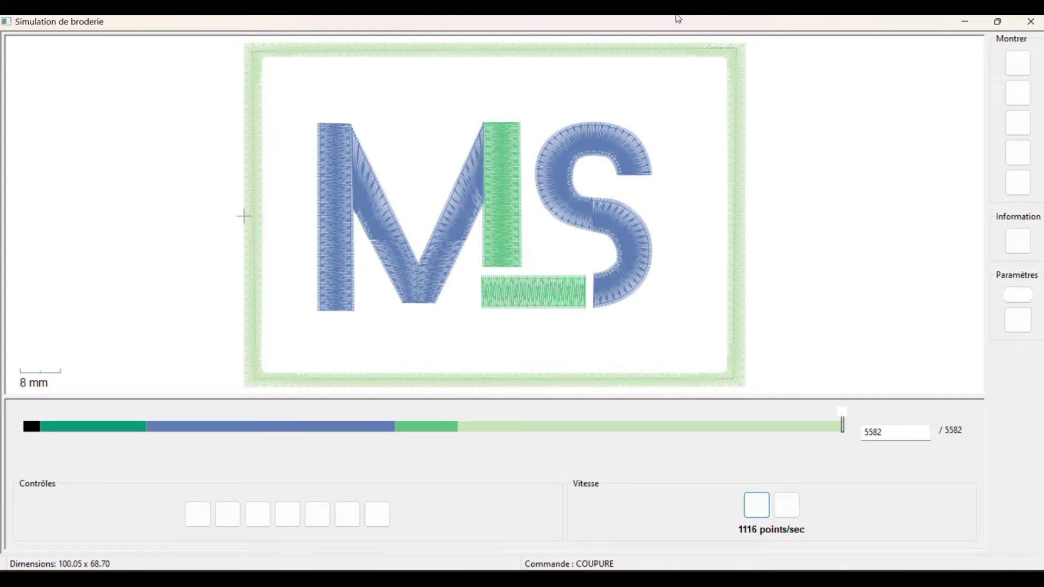
{"action": "left_click", "coordinate": [1030, 22]}
{"action": "left_click", "coordinate": [318, 39]}
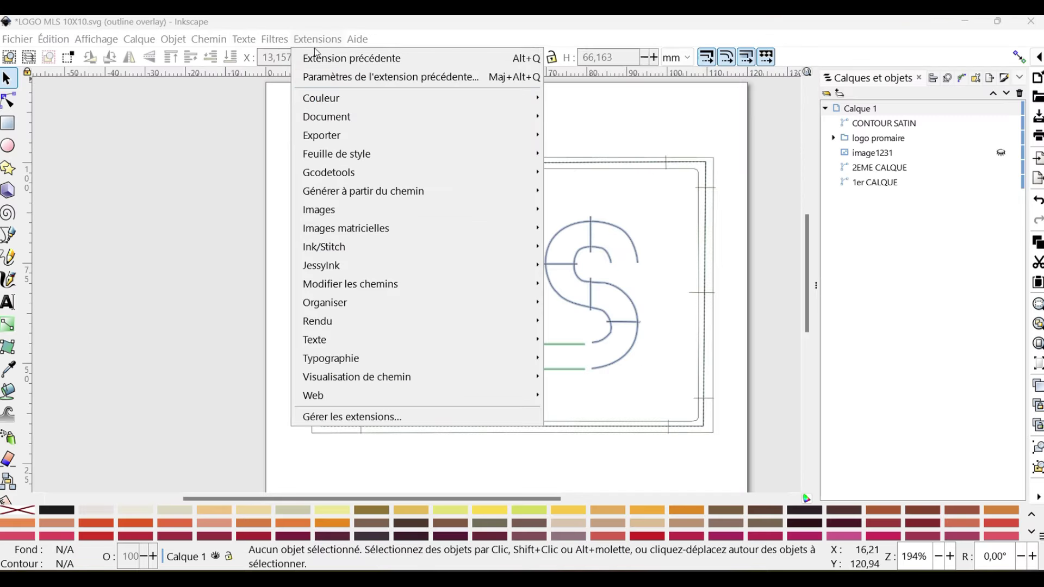
{"action": "left_click", "coordinate": [316, 40]}
{"action": "left_click", "coordinate": [316, 40]}
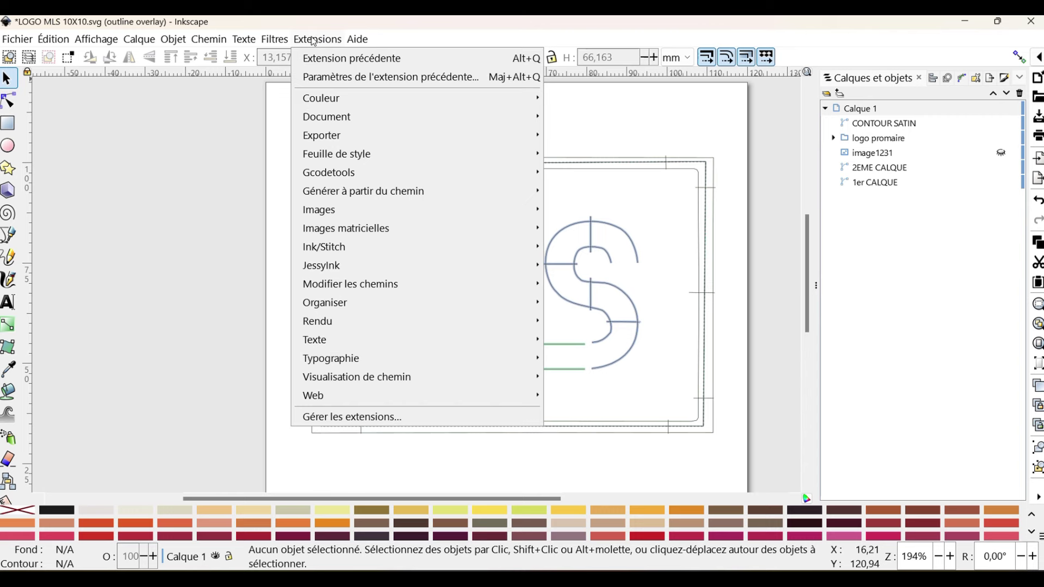
{"action": "left_click", "coordinate": [723, 191]}
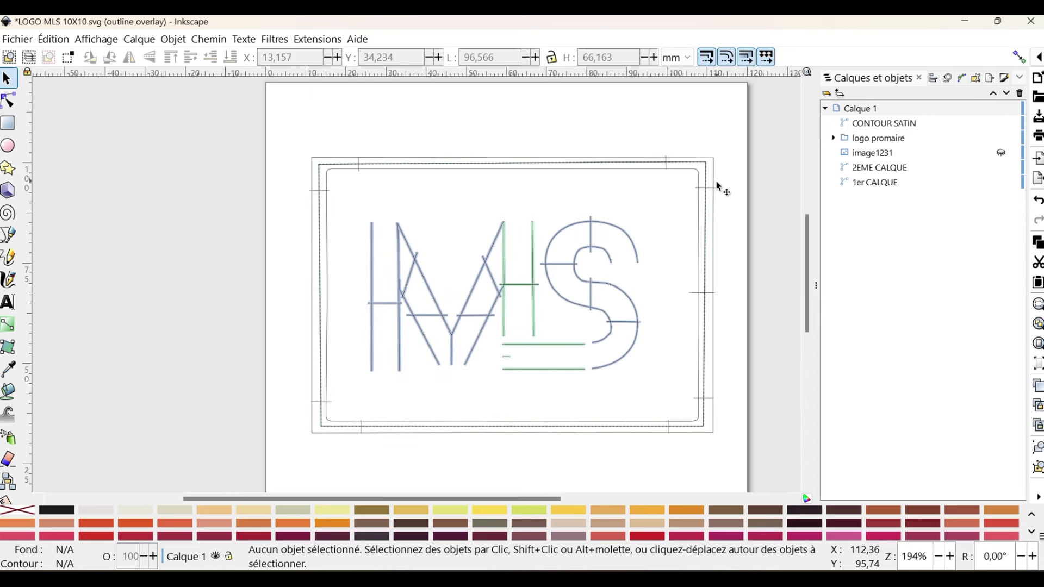
Select all the embroidery paths and scale them proportionally to a height of 50 mm.
{"action": "key", "text": "ctrl+a"}
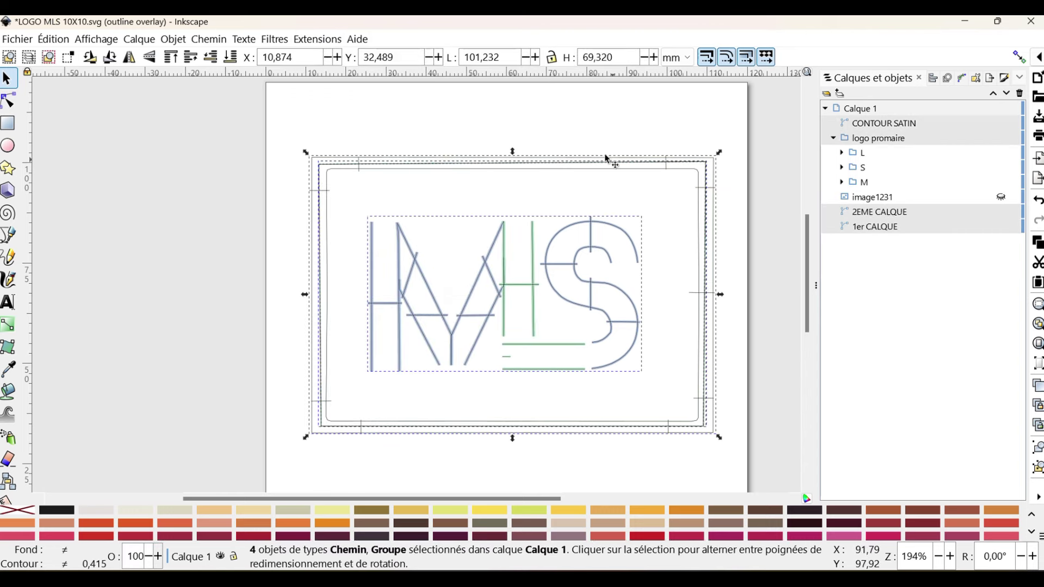
{"action": "left_click", "coordinate": [551, 64]}
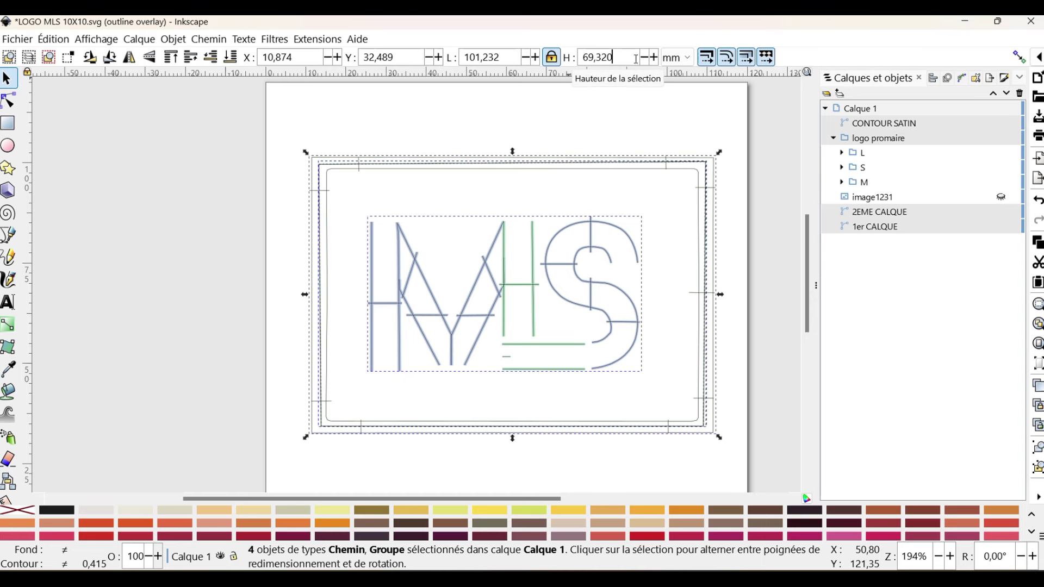
{"action": "key", "text": "BackSpace"}
{"action": "key", "text": "BackSpace"}
{"action": "key", "text": "BackSpace"}
{"action": "key", "text": "BackSpace"}
{"action": "key", "text": "BackSpace"}
{"action": "key", "text": "BackSpace"}
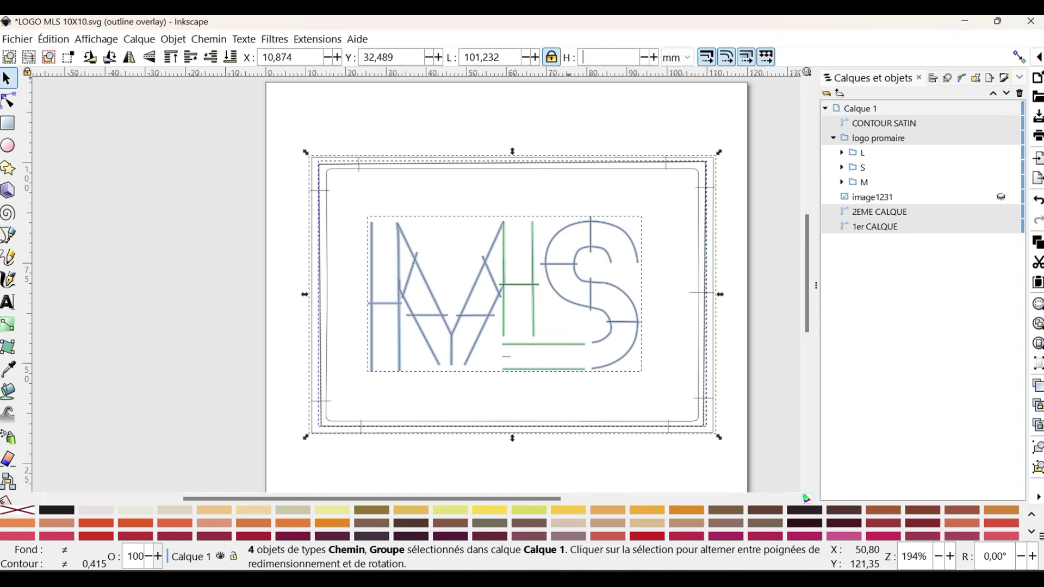
{"action": "type", "text": "50"}
{"action": "key", "text": "Return"}
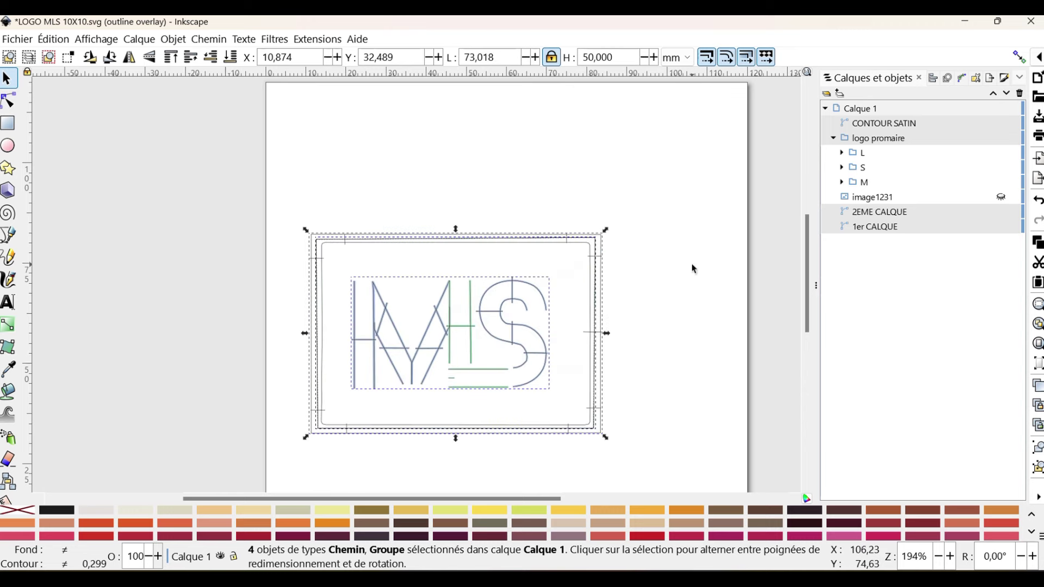
{"action": "left_click", "coordinate": [694, 270]}
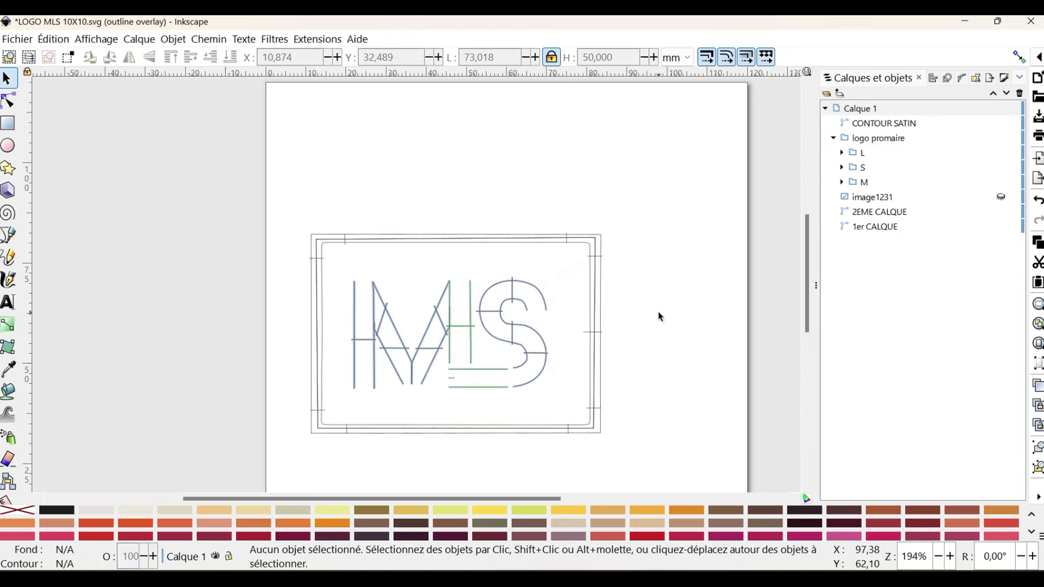
Edit the CONTOUR SATIN nodes, pulling the outer top-left corner to X 10.927, Y 82.652 and the outer top-right corner to X 83.499, Y 82.670 mm.
{"action": "left_click", "coordinate": [513, 244]}
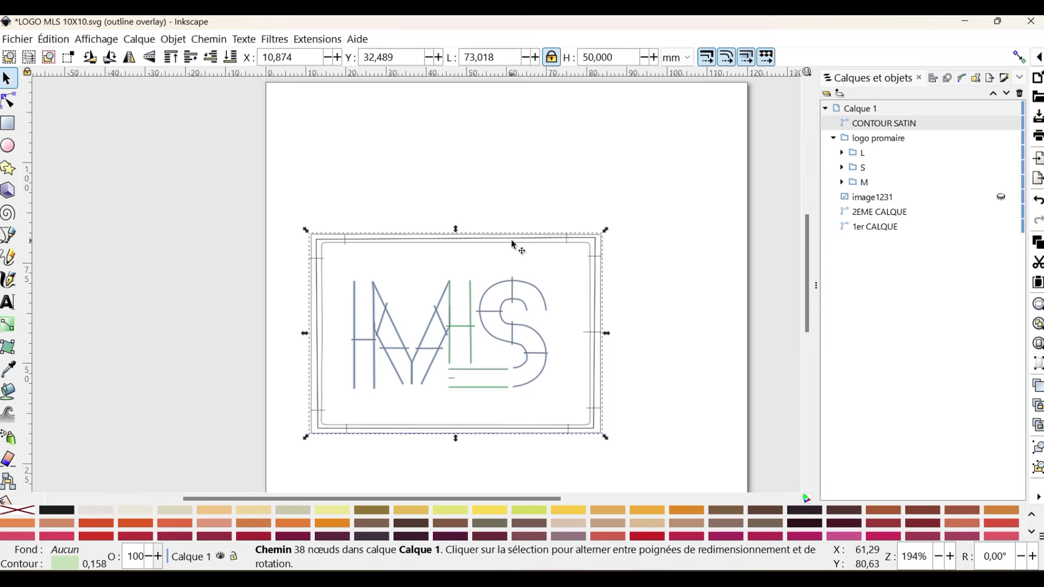
{"action": "scroll", "coordinate": [461, 281], "scroll_direction": "up", "scroll_amount": 3}
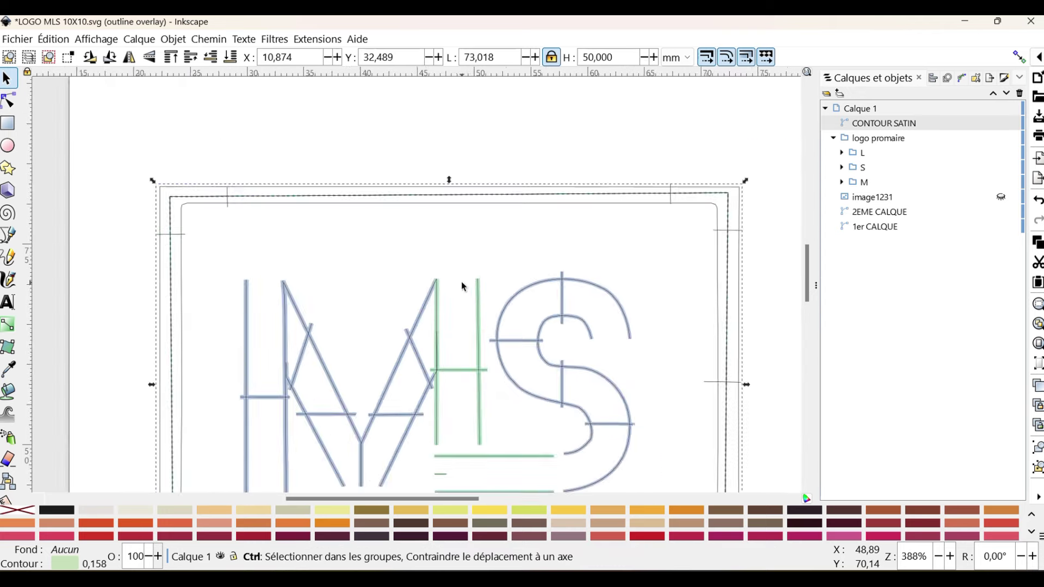
{"action": "scroll", "coordinate": [461, 281], "scroll_direction": "down", "scroll_amount": 1}
{"action": "left_click", "coordinate": [8, 99]}
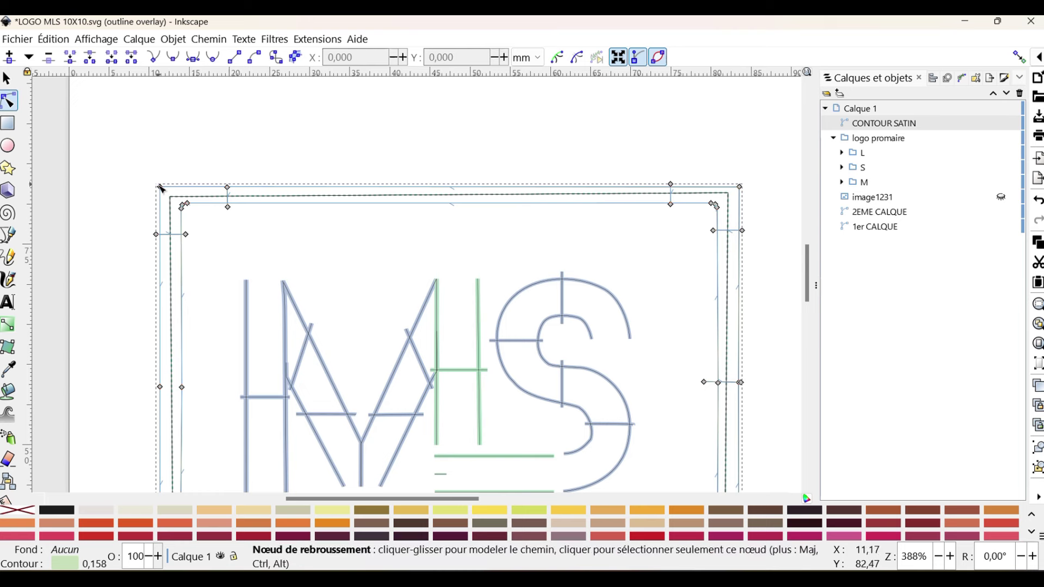
{"action": "left_click_drag", "start_coordinate": [160, 187], "coordinate": [157, 183]}
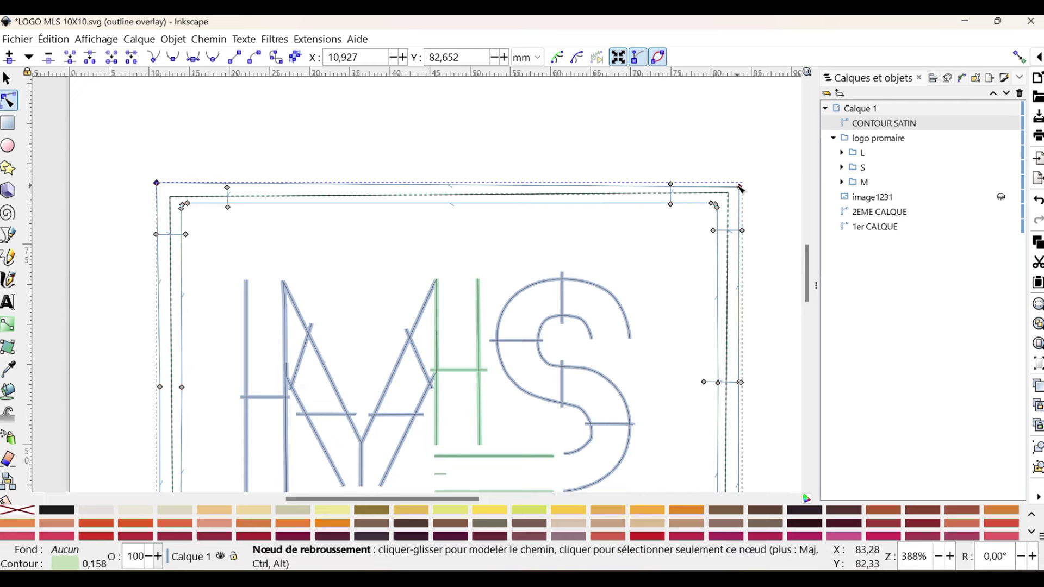
{"action": "left_click_drag", "start_coordinate": [739, 184], "coordinate": [741, 185]}
Lower the outer bottom-right corner of CONTOUR SATIN by about 0.5 mm and the outer bottom-left corner to X 11.218, Y 31.808 mm.
{"action": "scroll", "coordinate": [740, 324], "scroll_direction": "down", "scroll_amount": 8}
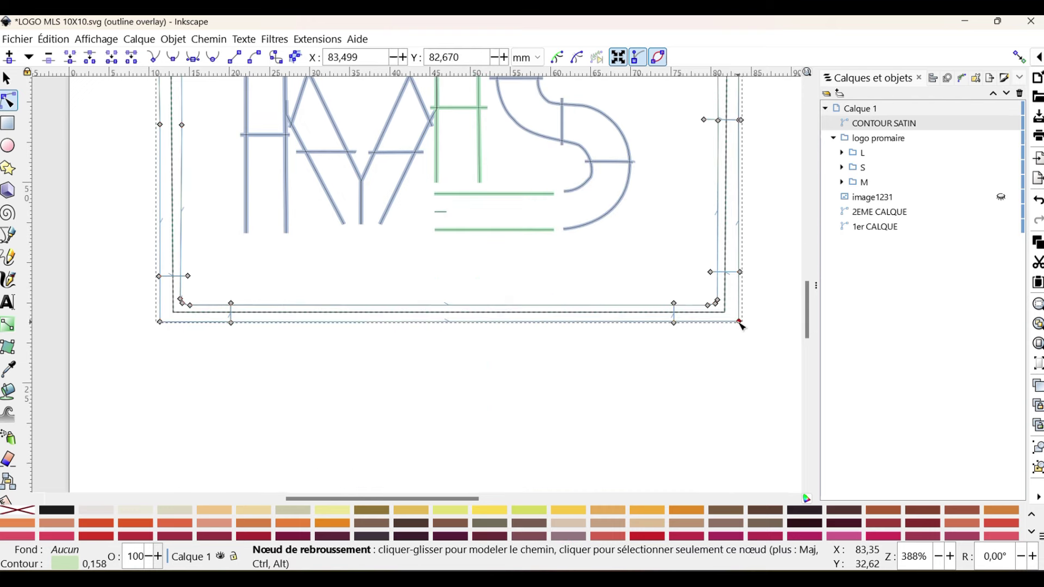
{"action": "left_click_drag", "start_coordinate": [740, 325], "coordinate": [740, 329]}
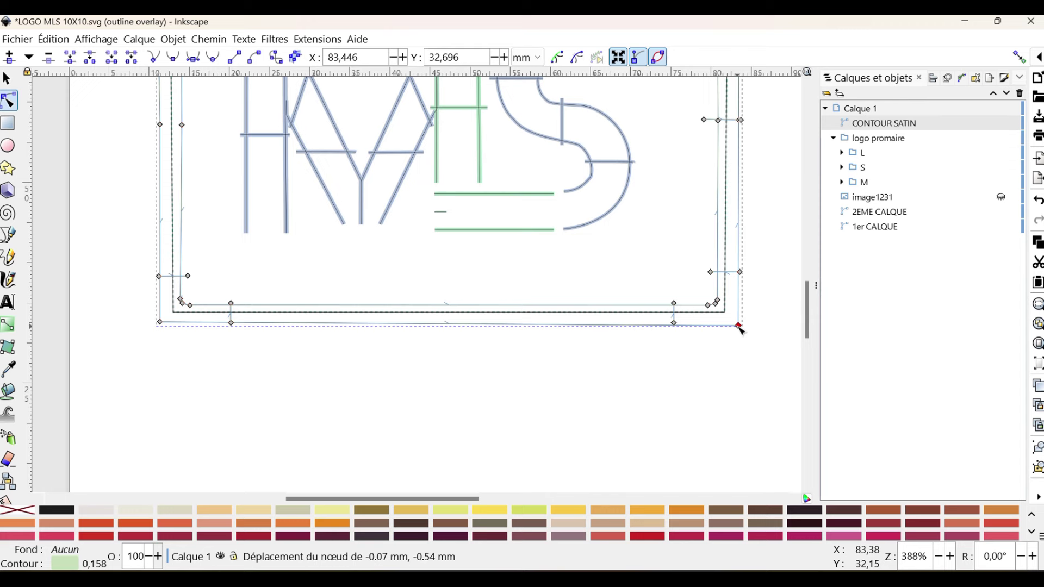
{"action": "left_click_drag", "start_coordinate": [160, 323], "coordinate": [160, 329]}
Extend the satin's middle-right rung outward and move the middle node of the outer left edge to X 10.936, Y 57.541 mm.
{"action": "scroll", "coordinate": [736, 207], "scroll_direction": "up", "scroll_amount": 4}
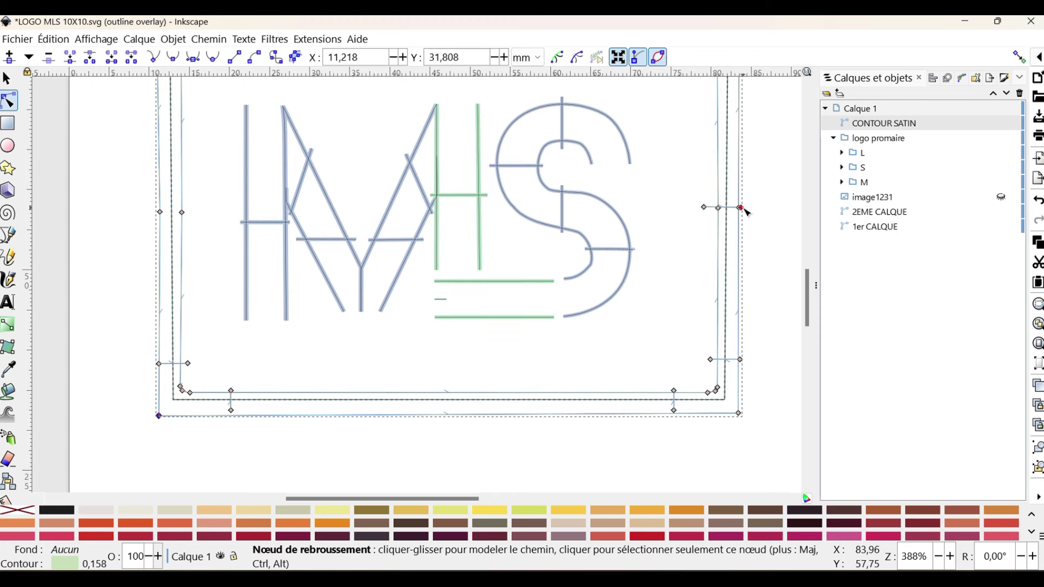
{"action": "mouse_move", "coordinate": [743, 209]}
{"action": "left_mouse_down"}
{"action": "mouse_move", "coordinate": [756, 210]}
{"action": "mouse_move", "coordinate": [743, 211]}
{"action": "left_mouse_up"}
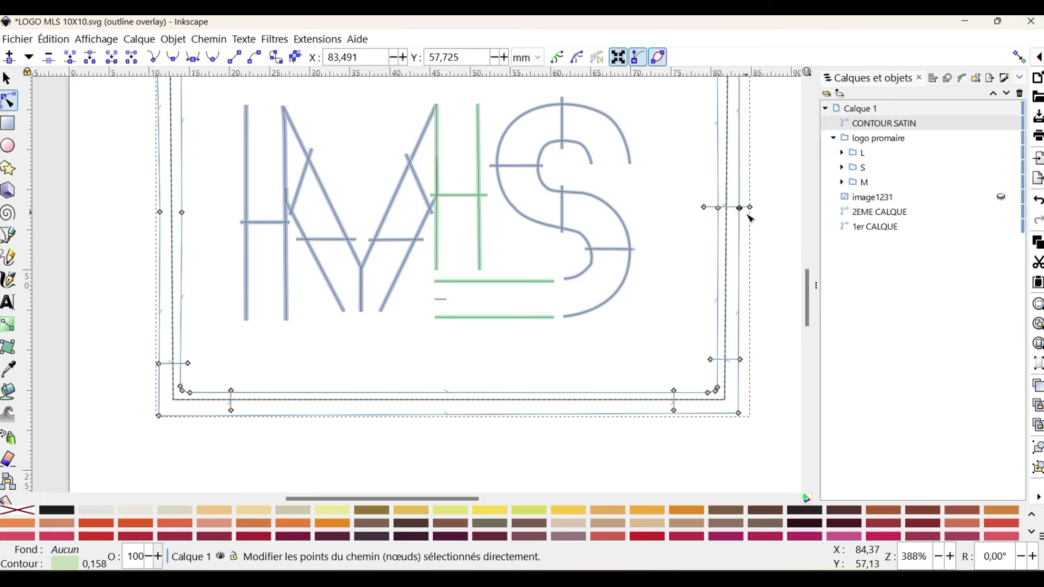
{"action": "scroll", "coordinate": [741, 206], "scroll_direction": "up", "scroll_amount": 2}
{"action": "scroll", "coordinate": [744, 212], "scroll_direction": "down", "scroll_amount": 4}
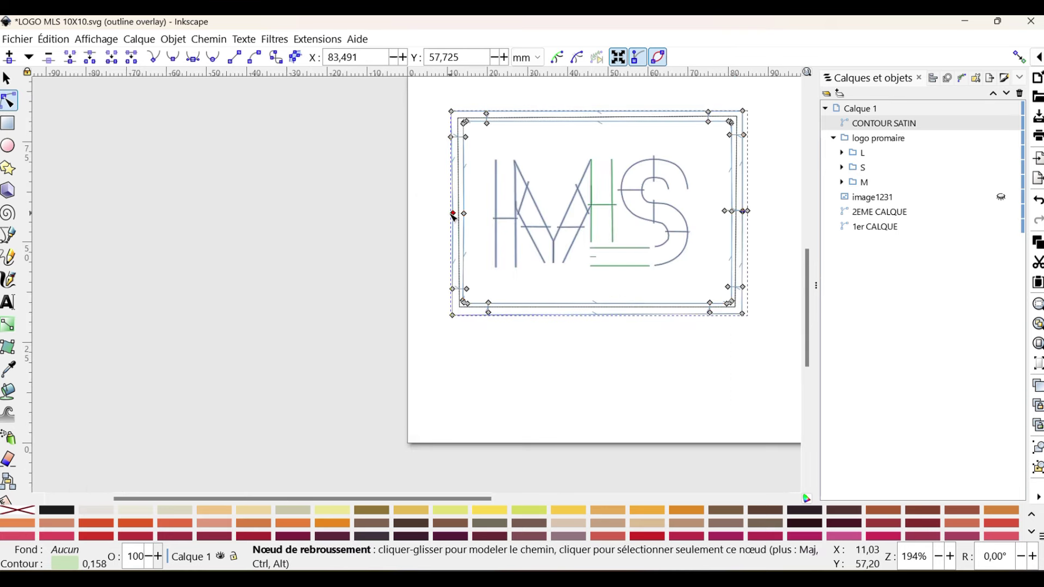
{"action": "left_click_drag", "start_coordinate": [454, 215], "coordinate": [450, 216]}
{"action": "scroll", "coordinate": [464, 314], "scroll_direction": "up", "scroll_amount": 1}
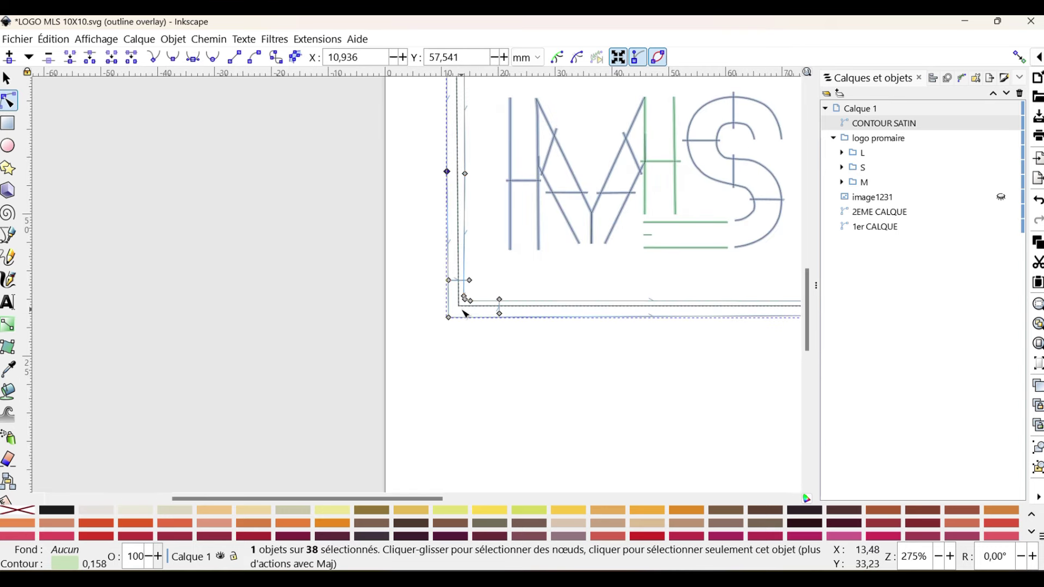
Reshape the satin's inner left edge with its middle node at X 13.943, lower node at X 14.125, Y 35.830, and upper node at X 13.685, Y 79.139 mm.
{"action": "scroll", "coordinate": [465, 314], "scroll_direction": "down", "scroll_amount": 1}
{"action": "left_click_drag", "start_coordinate": [466, 216], "coordinate": [467, 218]}
{"action": "scroll", "coordinate": [477, 252], "scroll_direction": "up", "scroll_amount": 3}
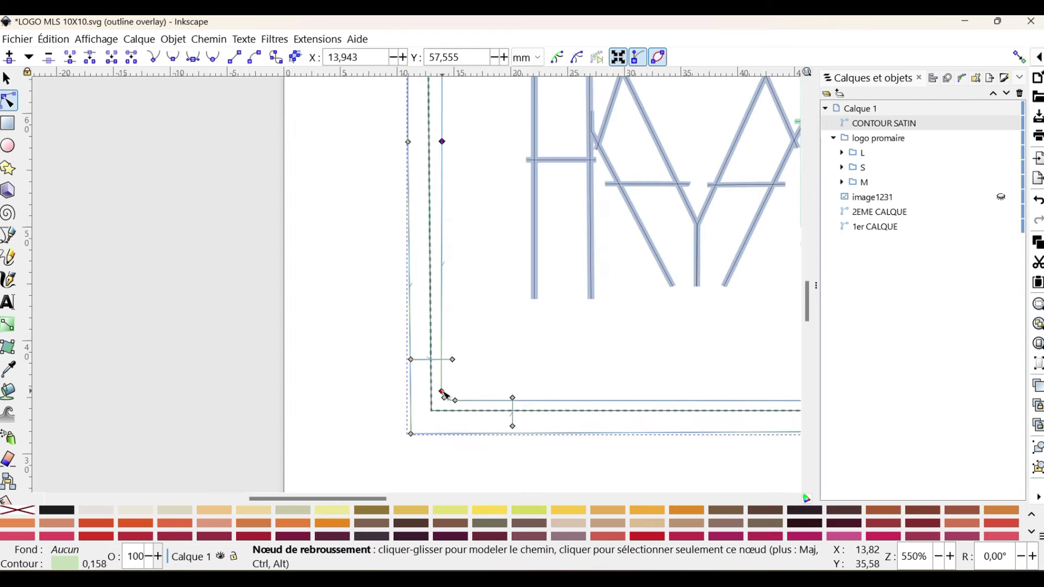
{"action": "left_click_drag", "start_coordinate": [443, 392], "coordinate": [446, 389]}
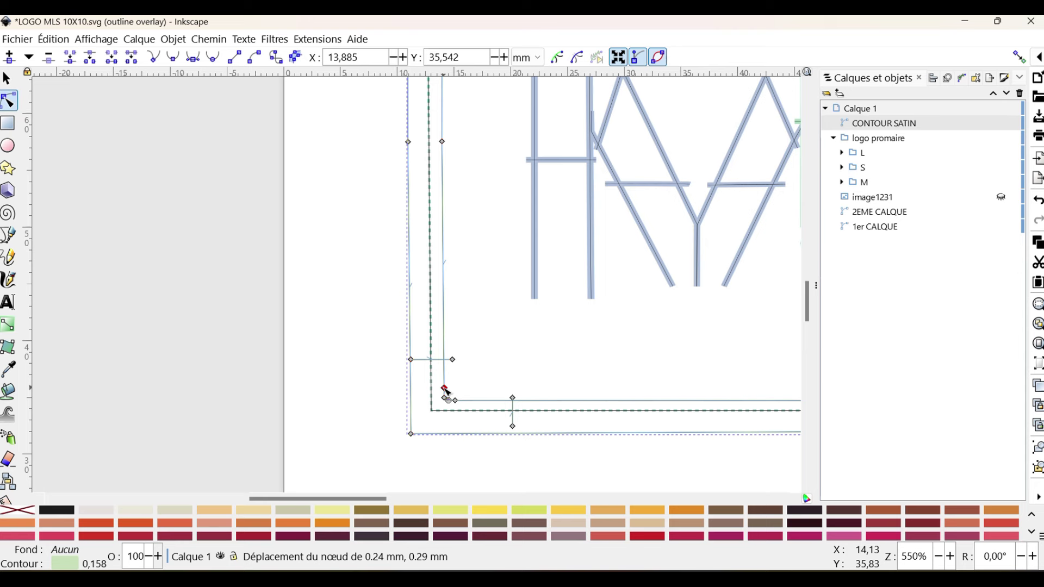
{"action": "scroll", "coordinate": [475, 363], "scroll_direction": "up", "scroll_amount": 6}
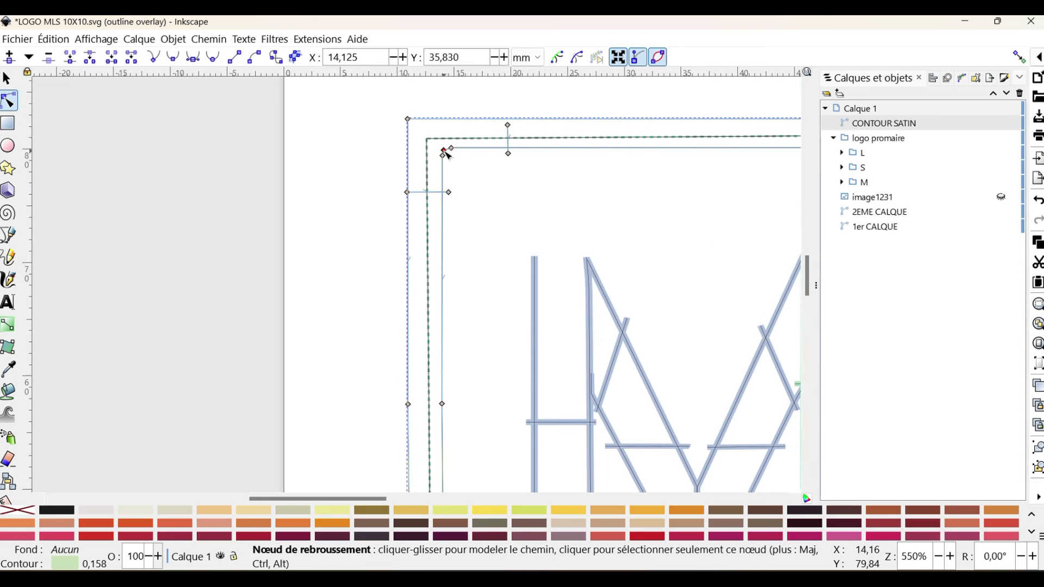
{"action": "left_click_drag", "start_coordinate": [445, 153], "coordinate": [443, 161]}
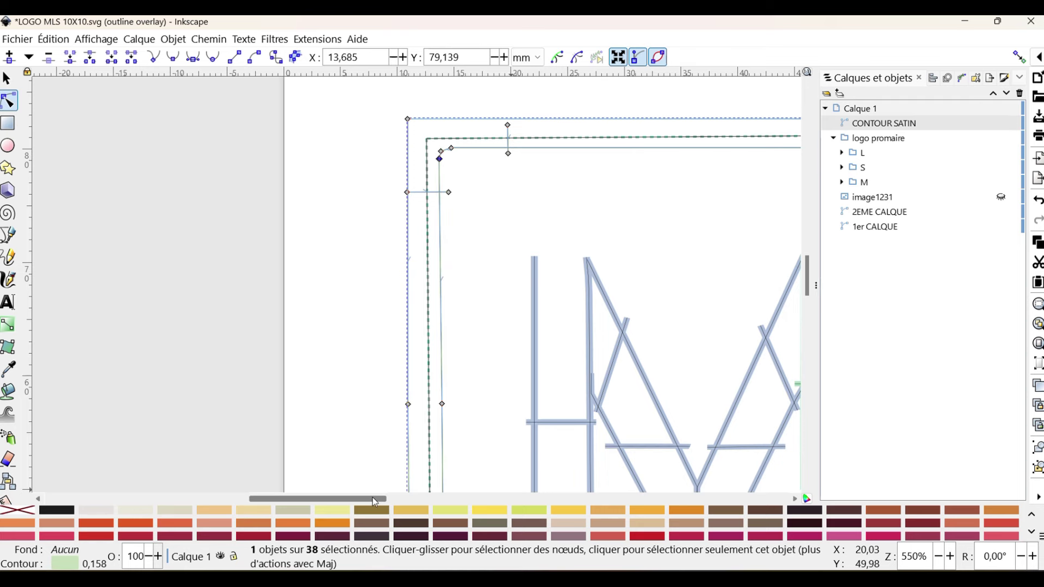
Adjust the lower node on CONTOUR SATIN's inner right edge and shift that edge's middle node about 0.24 mm left.
{"action": "left_click_drag", "start_coordinate": [375, 499], "coordinate": [464, 502]}
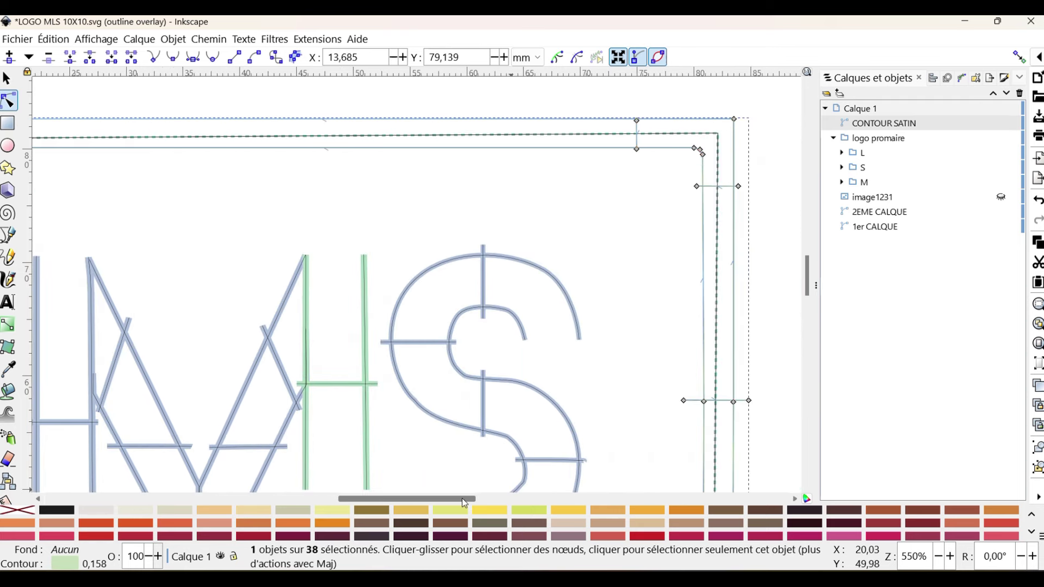
{"action": "scroll", "coordinate": [556, 450], "scroll_direction": "down", "scroll_amount": 10}
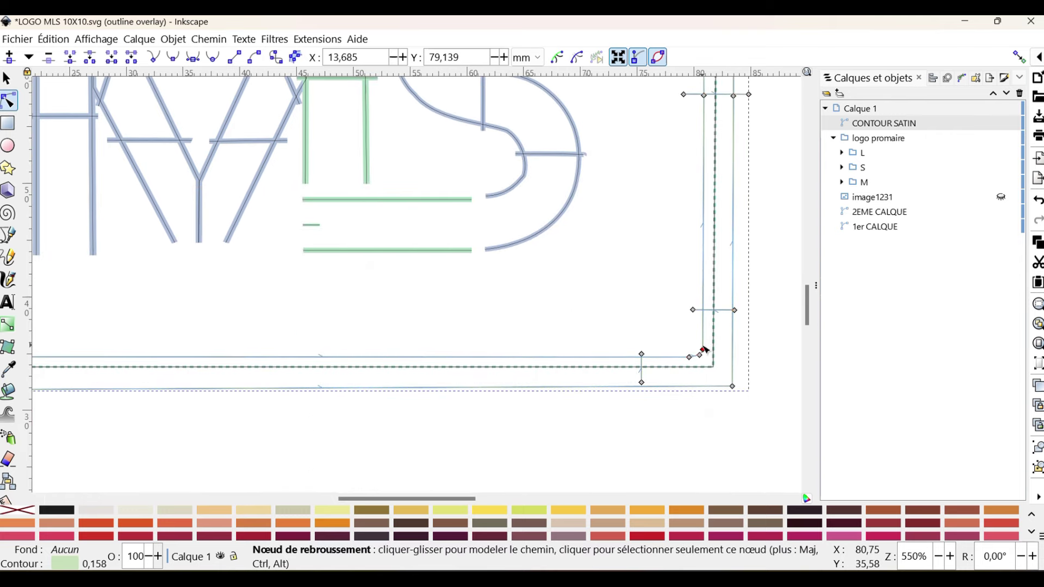
{"action": "left_click_drag", "start_coordinate": [704, 348], "coordinate": [702, 342]}
{"action": "scroll", "coordinate": [730, 285], "scroll_direction": "up", "scroll_amount": 3}
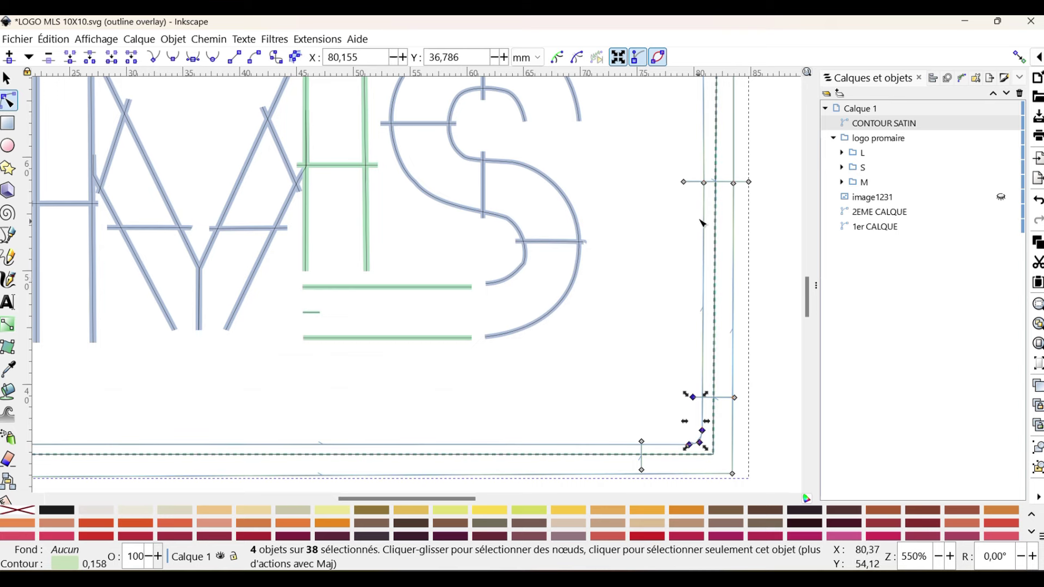
{"action": "left_click_drag", "start_coordinate": [705, 184], "coordinate": [702, 184]}
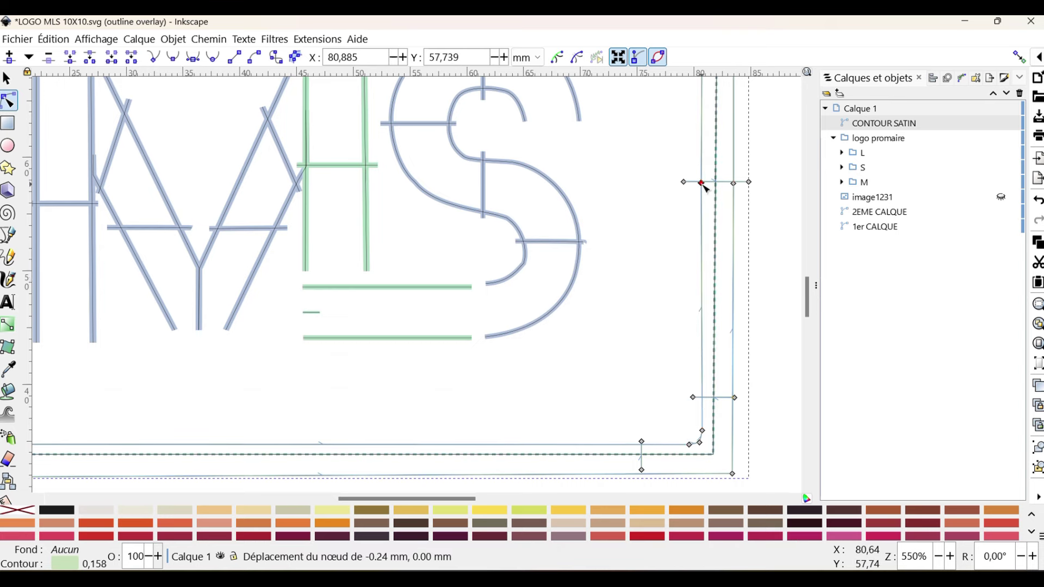
{"action": "scroll", "coordinate": [648, 329], "scroll_direction": "down", "scroll_amount": 5}
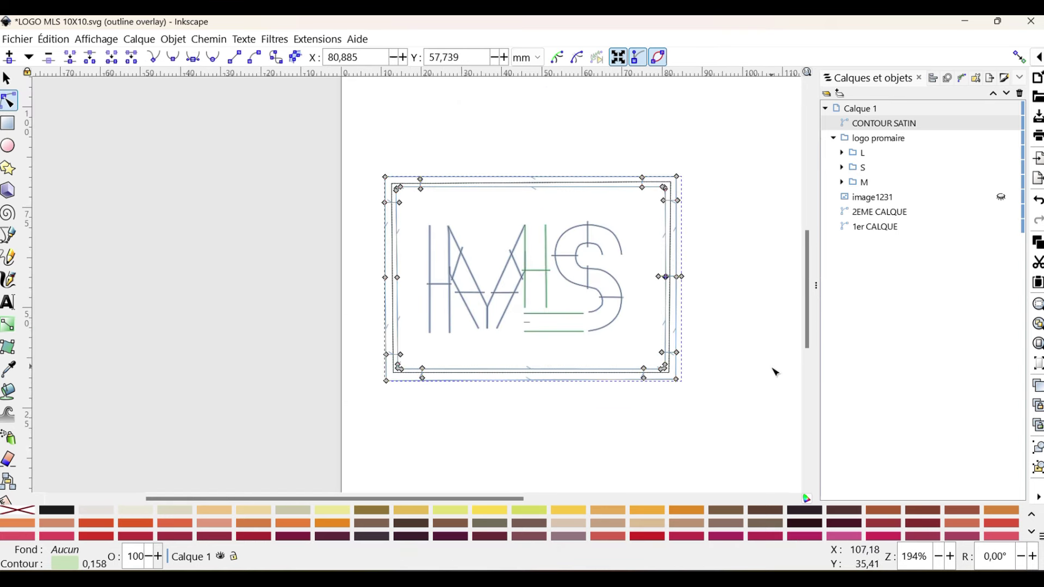
{"action": "left_click", "coordinate": [688, 407]}
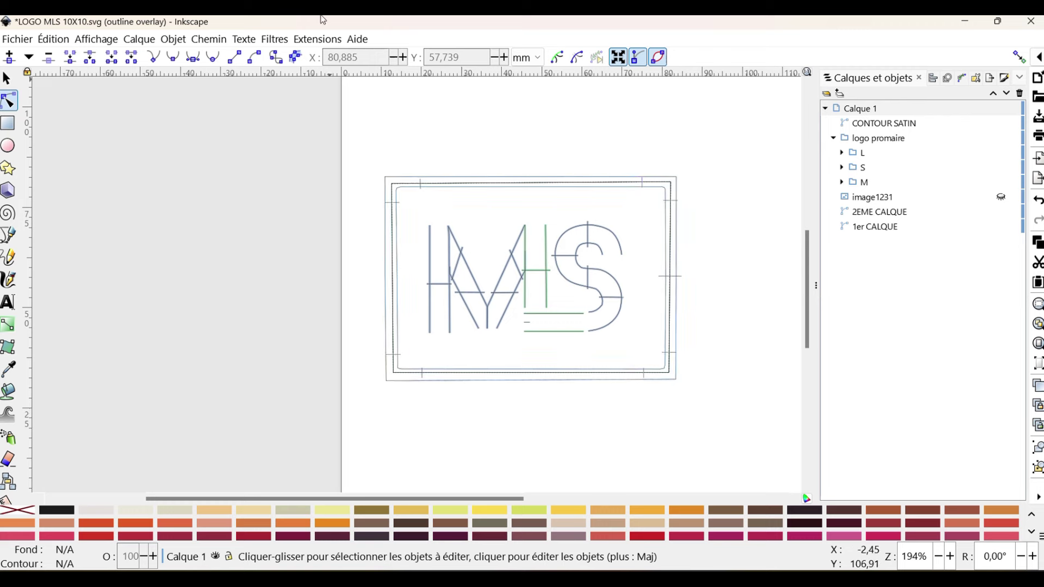
Generate an Ink/Stitch stitch plan preview of the design, positioned off the canvas with the Plan de broderie render mode.
{"action": "left_click", "coordinate": [321, 40]}
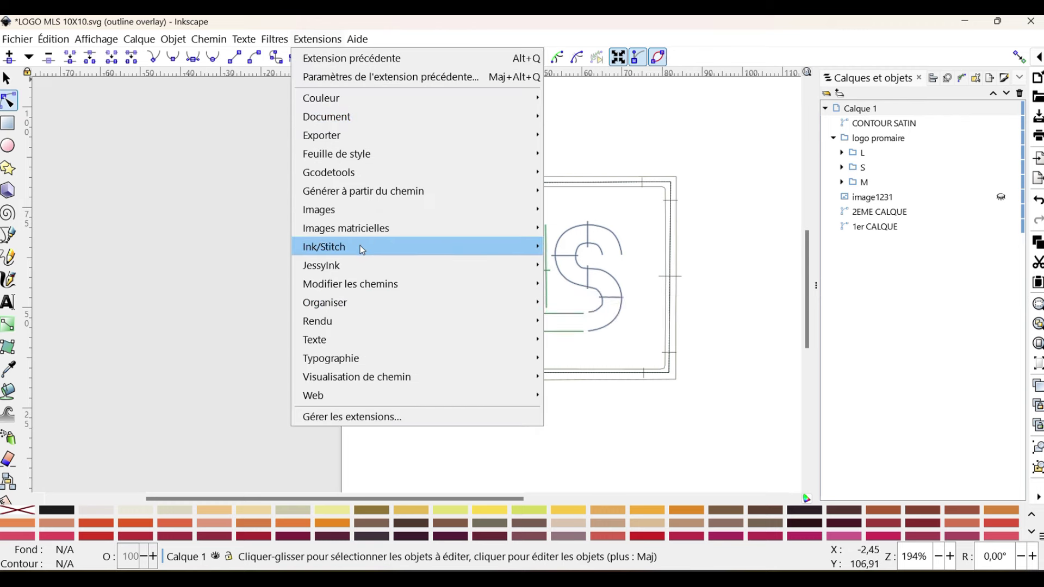
{"action": "mouse_move", "coordinate": [362, 247]}
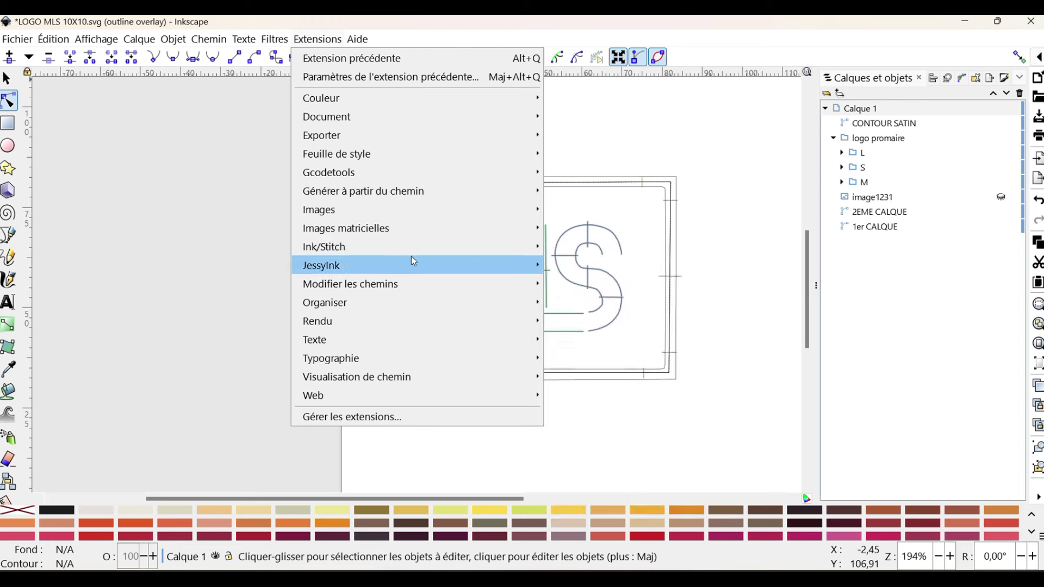
{"action": "mouse_move", "coordinate": [668, 514]}
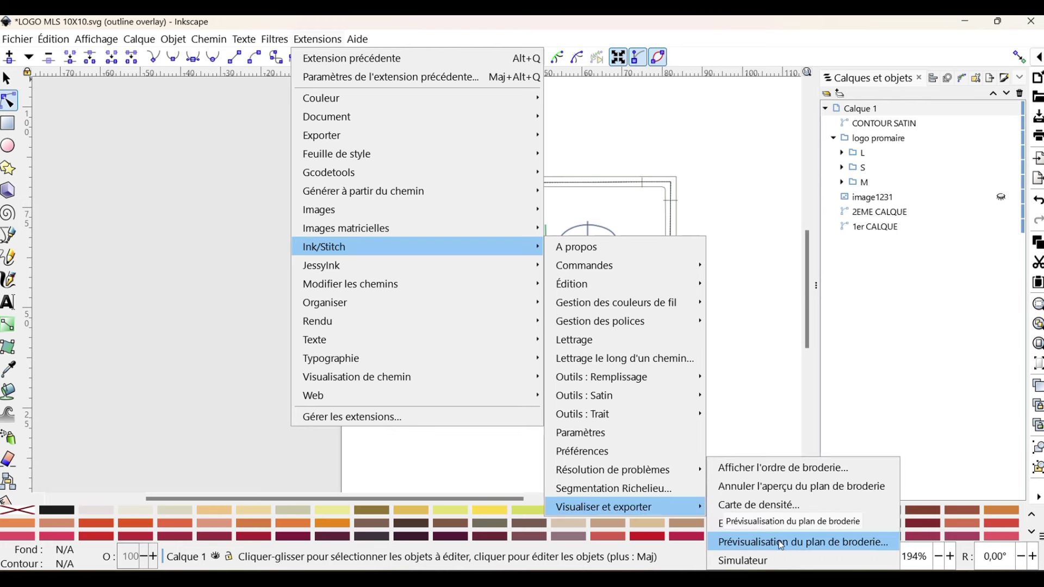
{"action": "left_click", "coordinate": [780, 544]}
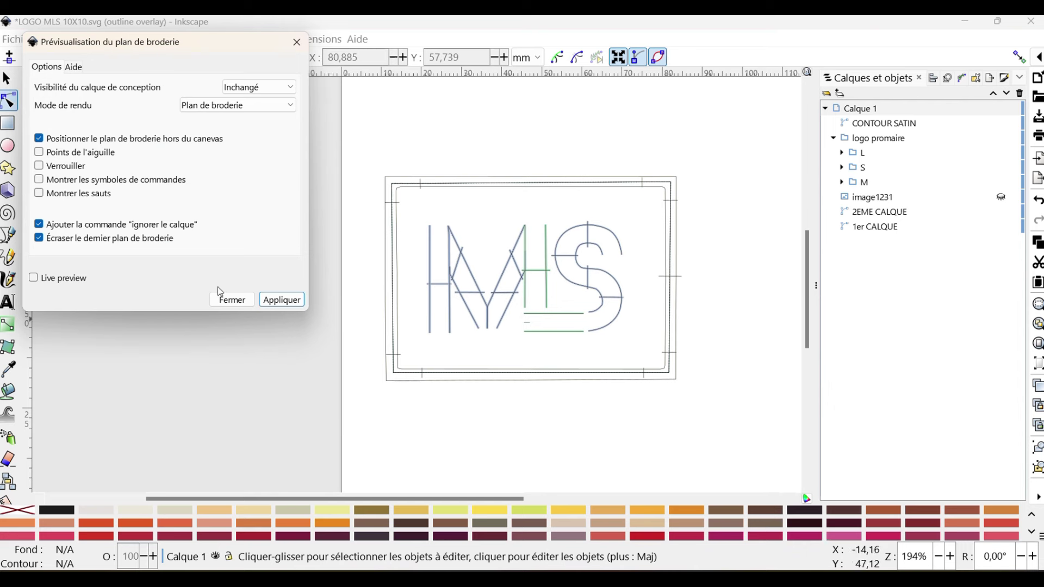
{"action": "left_click", "coordinate": [281, 300]}
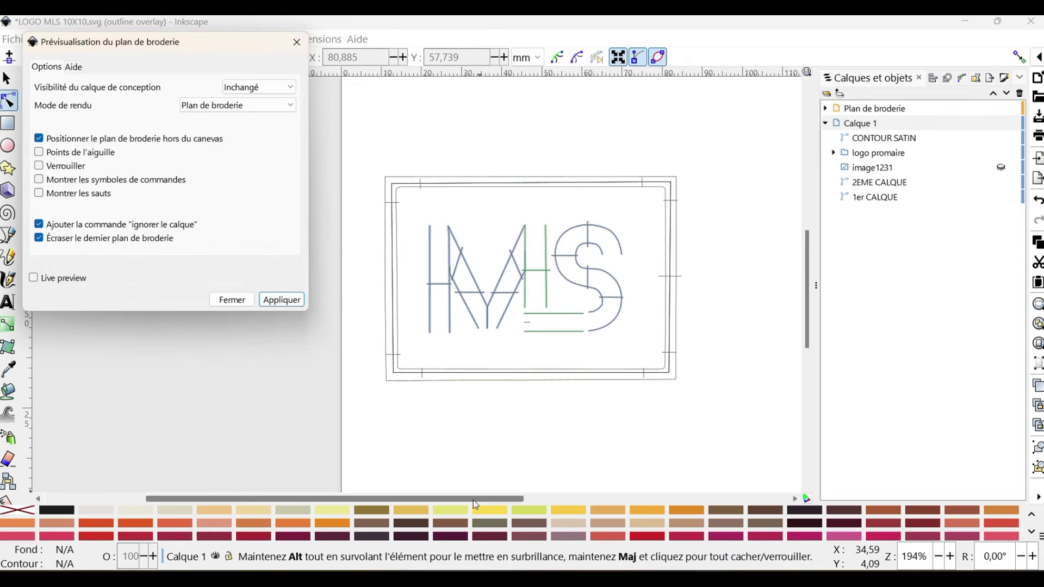
{"action": "left_click_drag", "start_coordinate": [443, 499], "coordinate": [676, 499]}
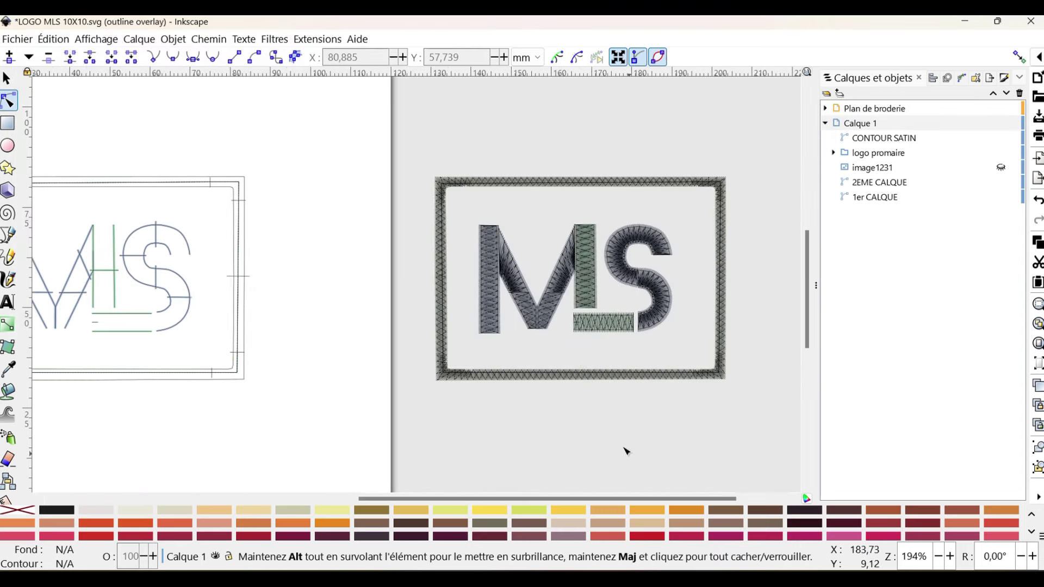
Open the Ink/Stitch PDF export print preview and reposition the design within its page frame.
{"action": "left_click", "coordinate": [318, 39]}
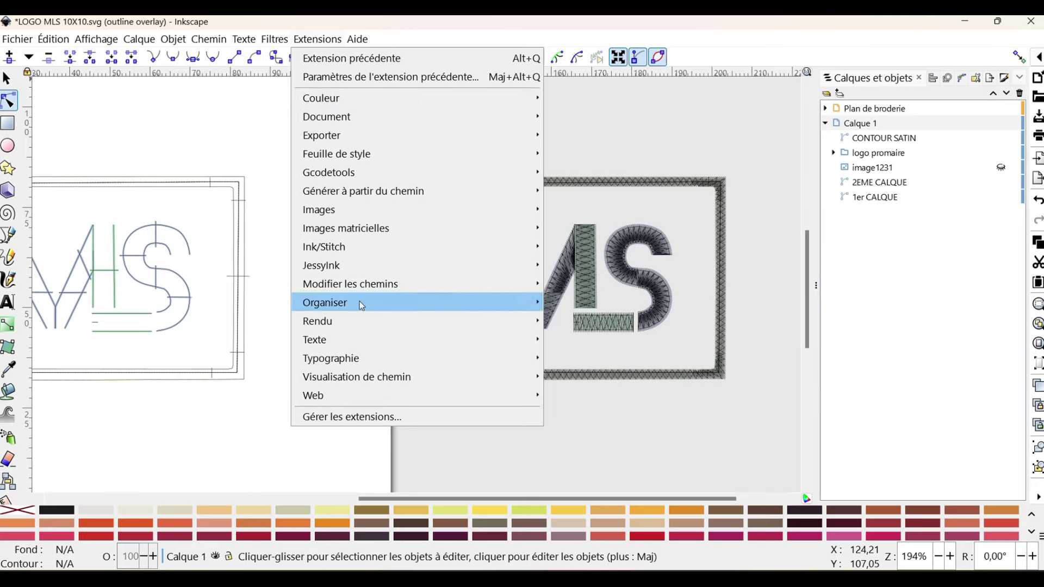
{"action": "mouse_move", "coordinate": [605, 510]}
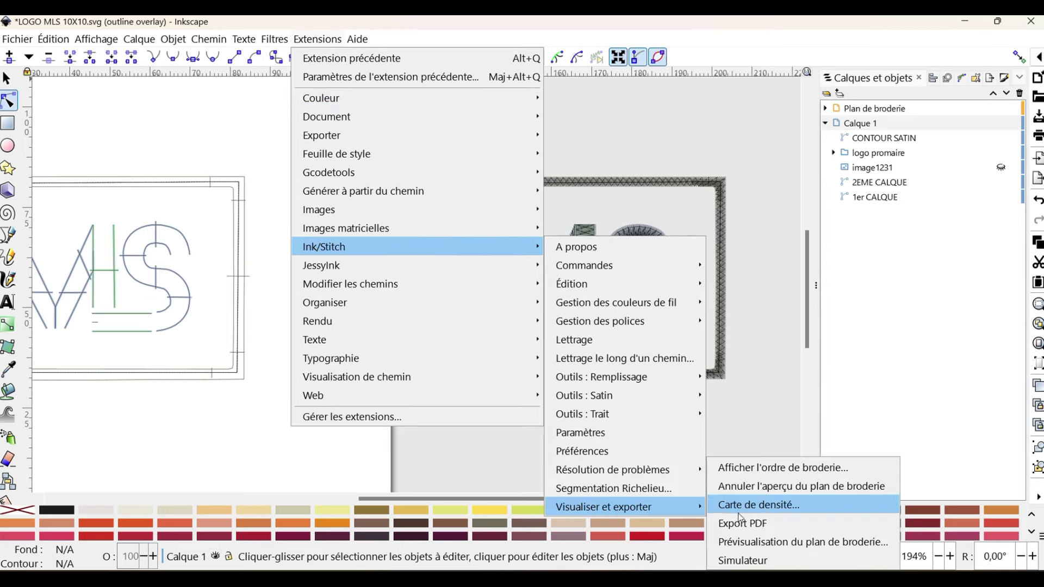
{"action": "left_click", "coordinate": [755, 525]}
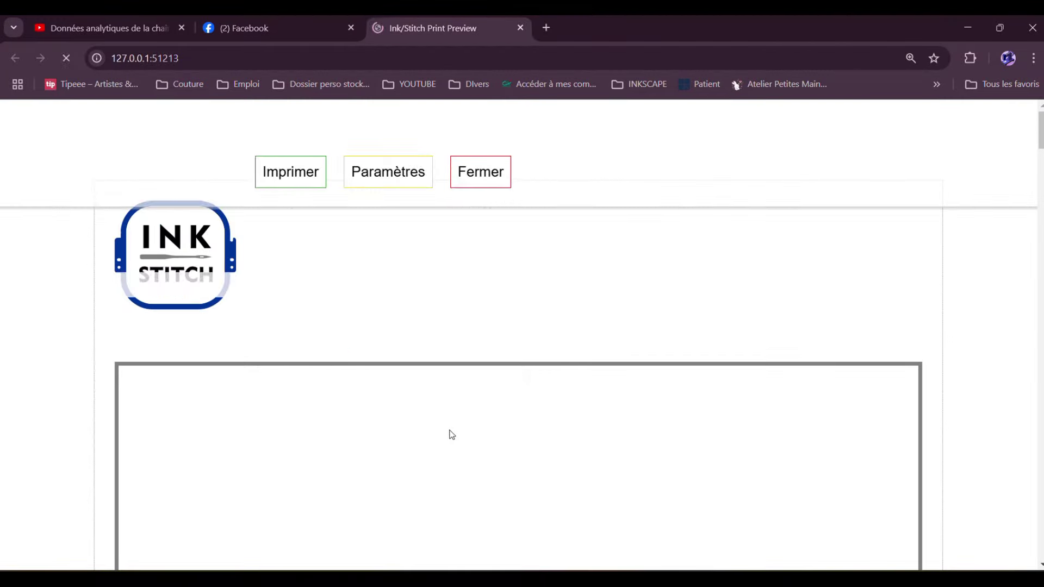
{"action": "scroll", "coordinate": [468, 375], "scroll_direction": "down", "scroll_amount": 4}
{"action": "scroll", "coordinate": [524, 393], "scroll_direction": "down", "scroll_amount": 1}
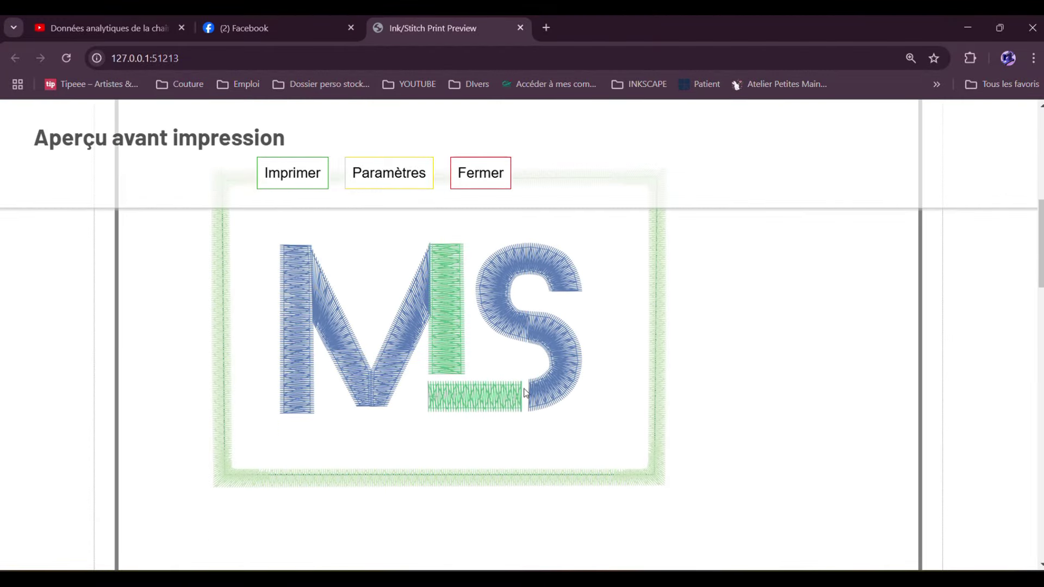
{"action": "scroll", "coordinate": [522, 389], "scroll_direction": "down", "scroll_amount": 1}
{"action": "left_click_drag", "start_coordinate": [272, 299], "coordinate": [373, 381]}
{"action": "scroll", "coordinate": [912, 372], "scroll_direction": "down", "scroll_amount": 5}
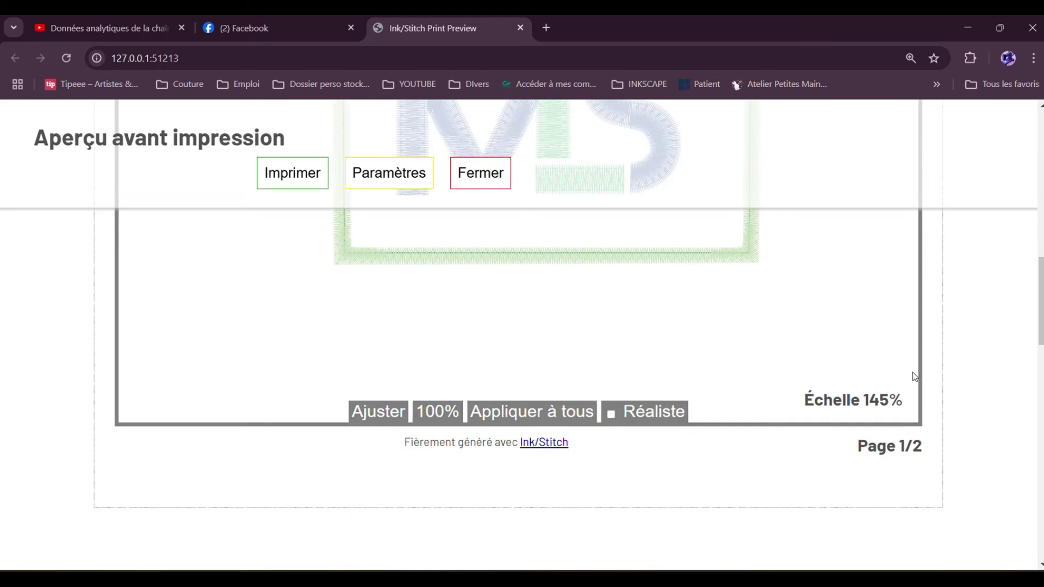
Turn on realistic rendering in the print preview and inspect the frame and letter stitches at several scales.
{"action": "left_click", "coordinate": [610, 416]}
{"action": "scroll", "coordinate": [764, 357], "scroll_direction": "up", "scroll_amount": 8}
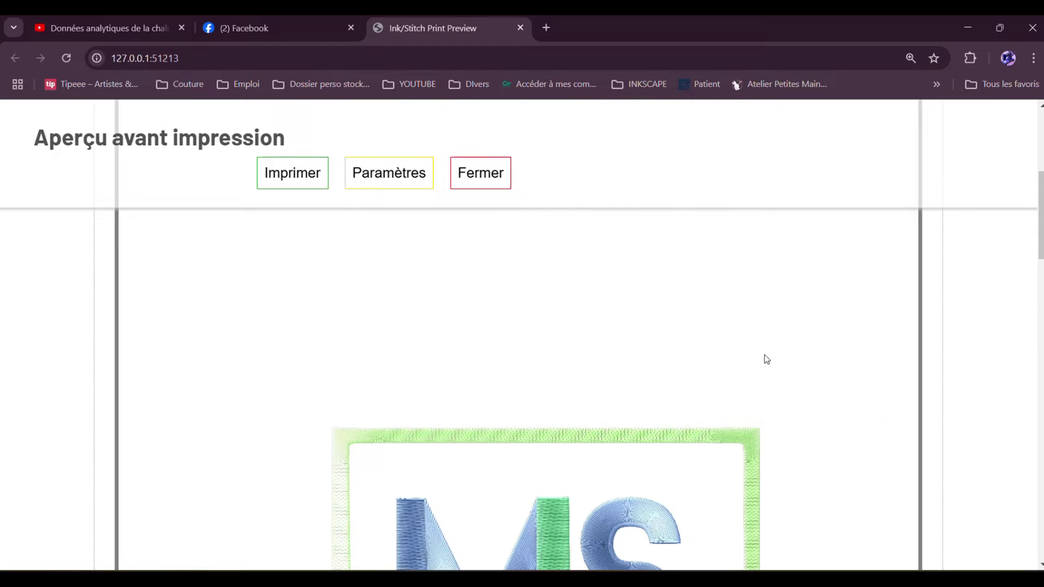
{"action": "scroll", "coordinate": [764, 359], "scroll_direction": "down", "scroll_amount": 4}
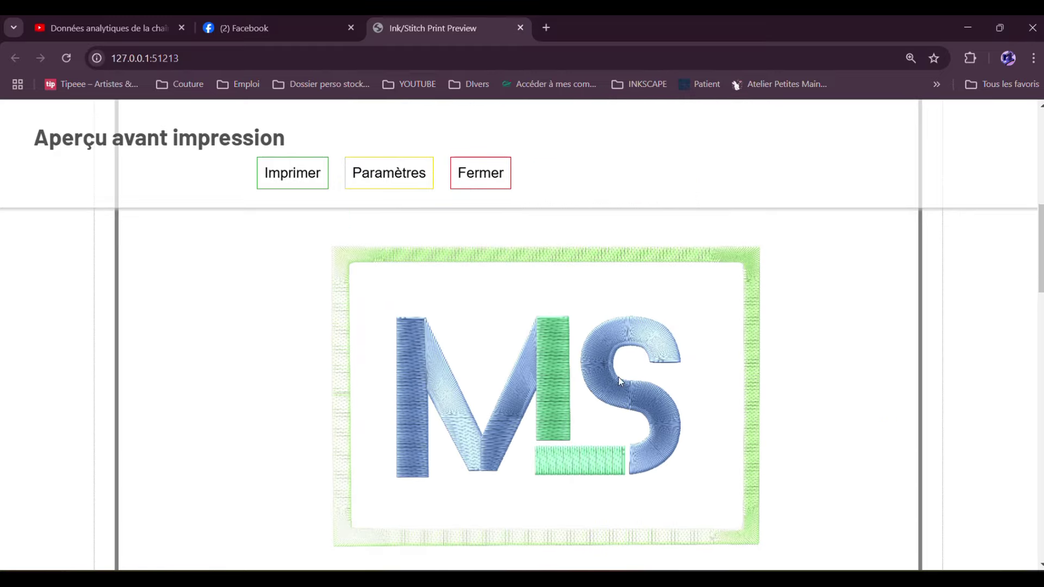
{"action": "scroll", "coordinate": [546, 397], "scroll_direction": "up", "scroll_amount": 3}
{"action": "scroll", "coordinate": [549, 402], "scroll_direction": "down", "scroll_amount": 2}
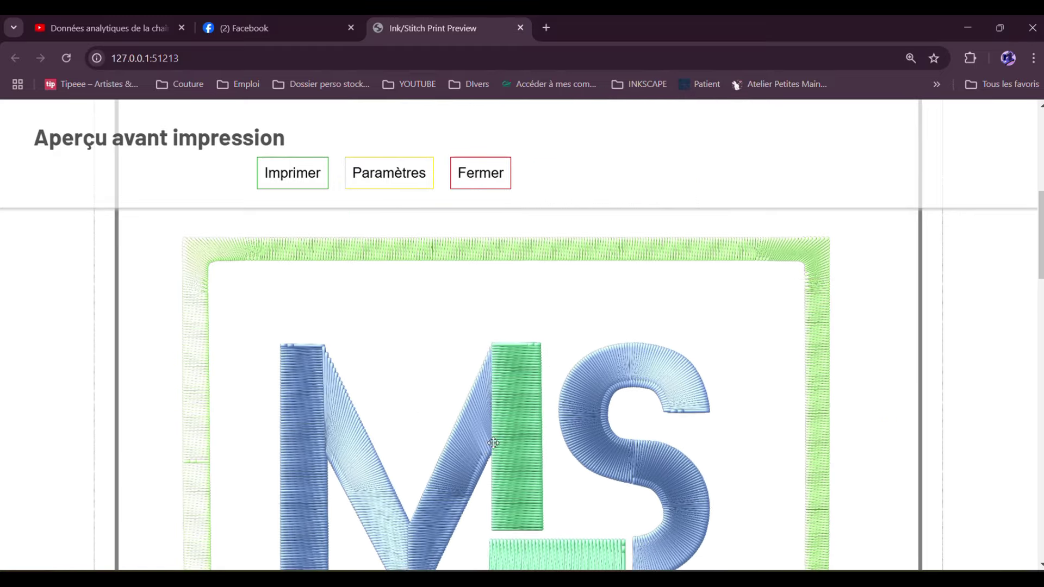
{"action": "scroll", "coordinate": [573, 373], "scroll_direction": "down", "scroll_amount": 5}
{"action": "scroll", "coordinate": [573, 373], "scroll_direction": "up", "scroll_amount": 5}
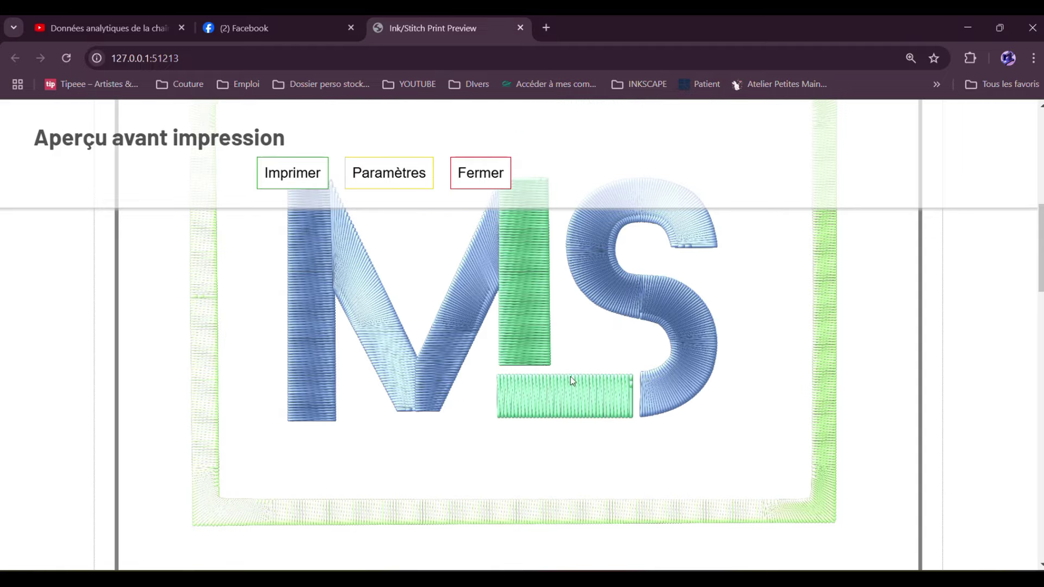
{"action": "scroll", "coordinate": [545, 400], "scroll_direction": "down", "scroll_amount": 2}
{"action": "scroll", "coordinate": [581, 415], "scroll_direction": "down", "scroll_amount": 2}
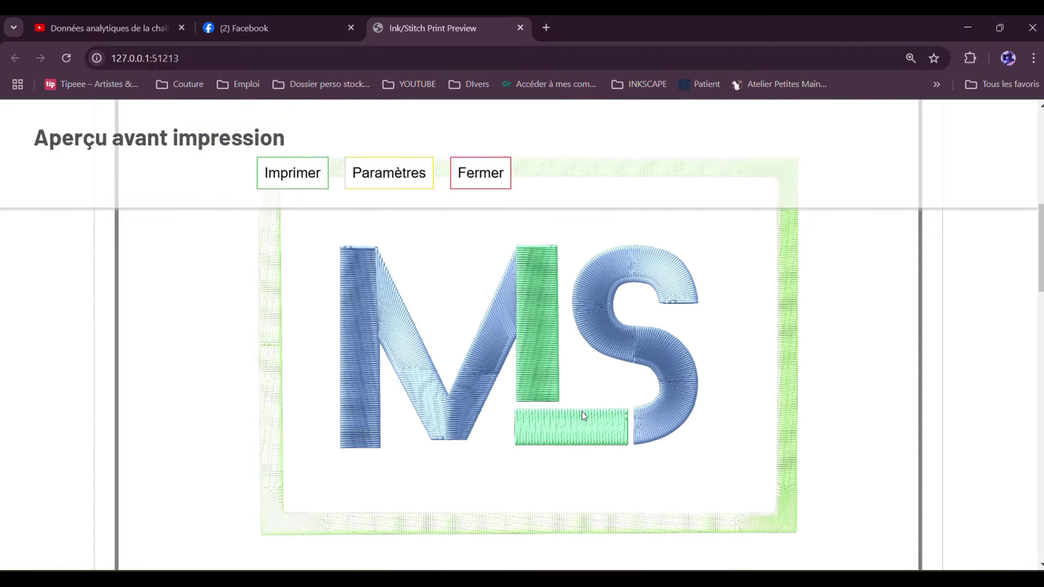
{"action": "scroll", "coordinate": [842, 412], "scroll_direction": "down", "scroll_amount": 5}
{"action": "scroll", "coordinate": [843, 412], "scroll_direction": "up", "scroll_amount": 5}
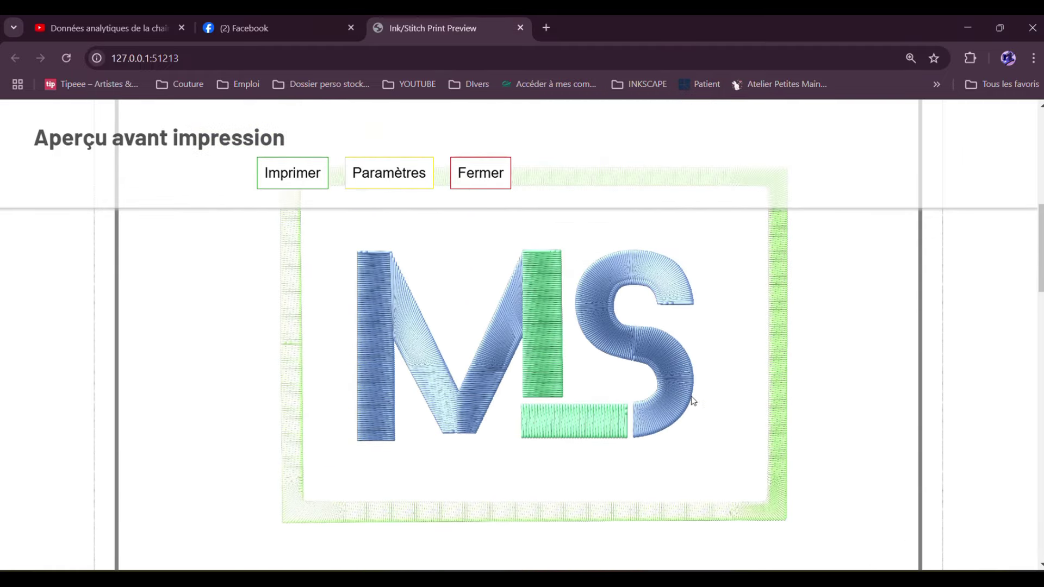
{"action": "scroll", "coordinate": [659, 449], "scroll_direction": "down", "scroll_amount": 5}
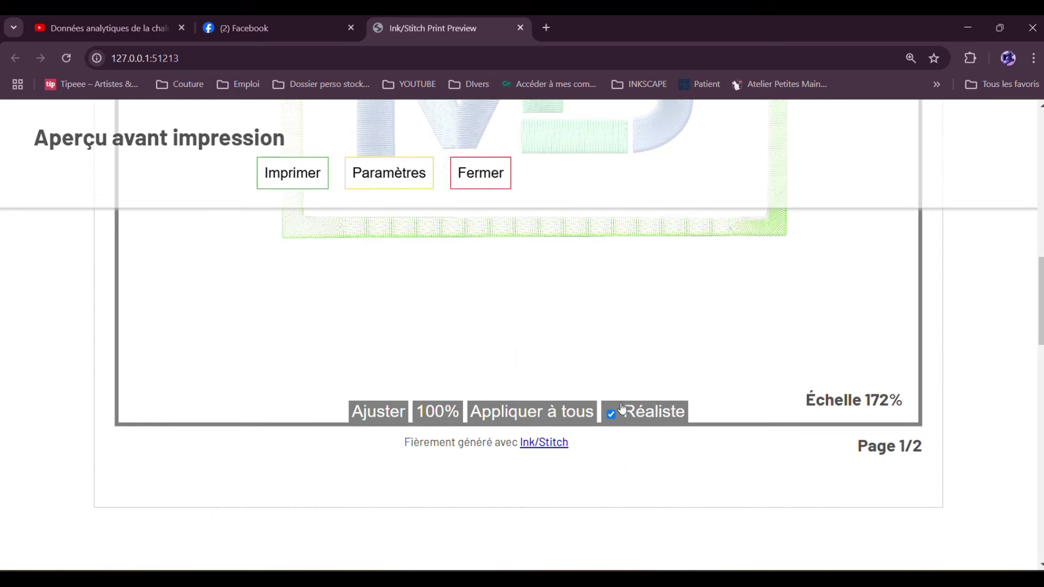
Close the Ink/Stitch print preview and switch back to Inkscape.
{"action": "left_click", "coordinate": [470, 173]}
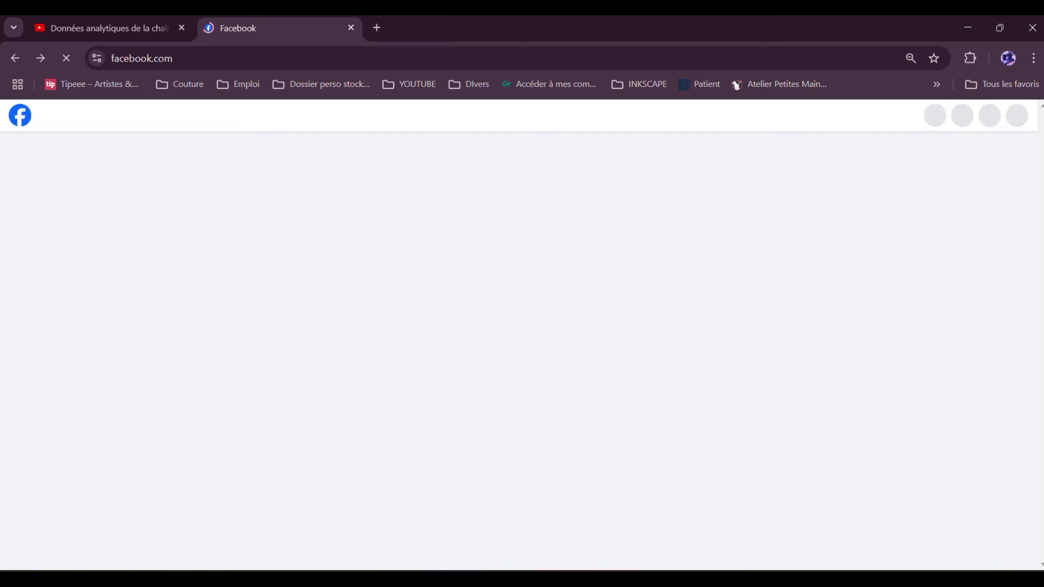
{"action": "mouse_move", "coordinate": [713, 579]}
{"action": "left_click", "coordinate": [690, 524]}
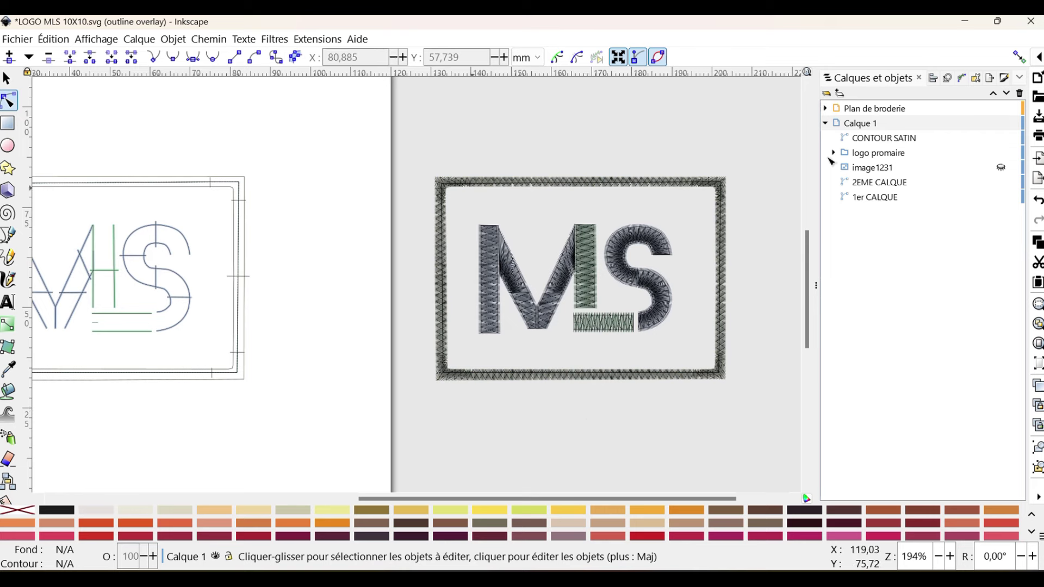
Delete the Plan de broderie layer and compare the design with the reference image image1231, leaving the image hidden.
{"action": "left_click", "coordinate": [901, 107]}
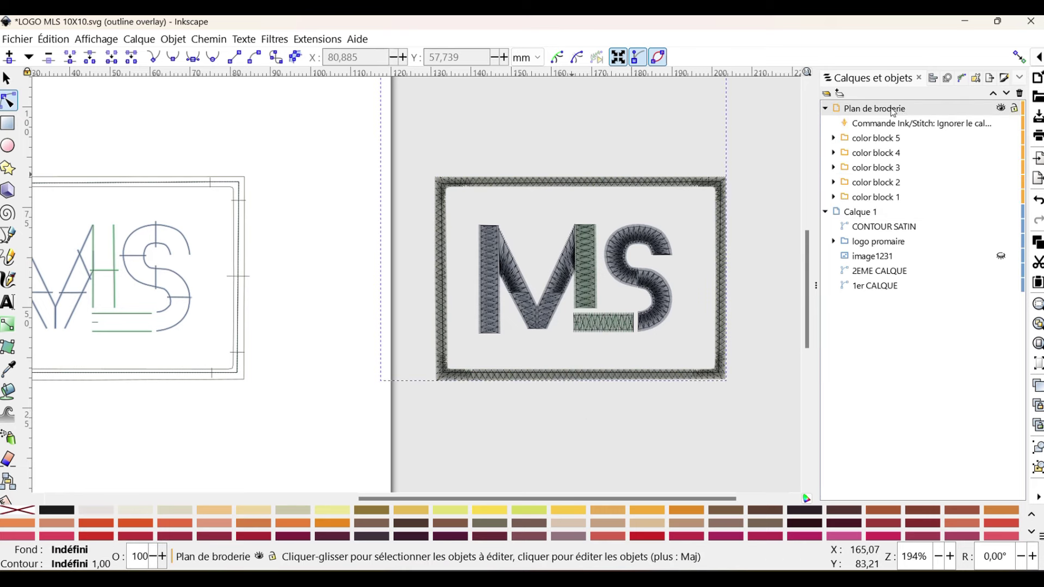
{"action": "right_click", "coordinate": [893, 113]}
{"action": "left_click", "coordinate": [716, 151]}
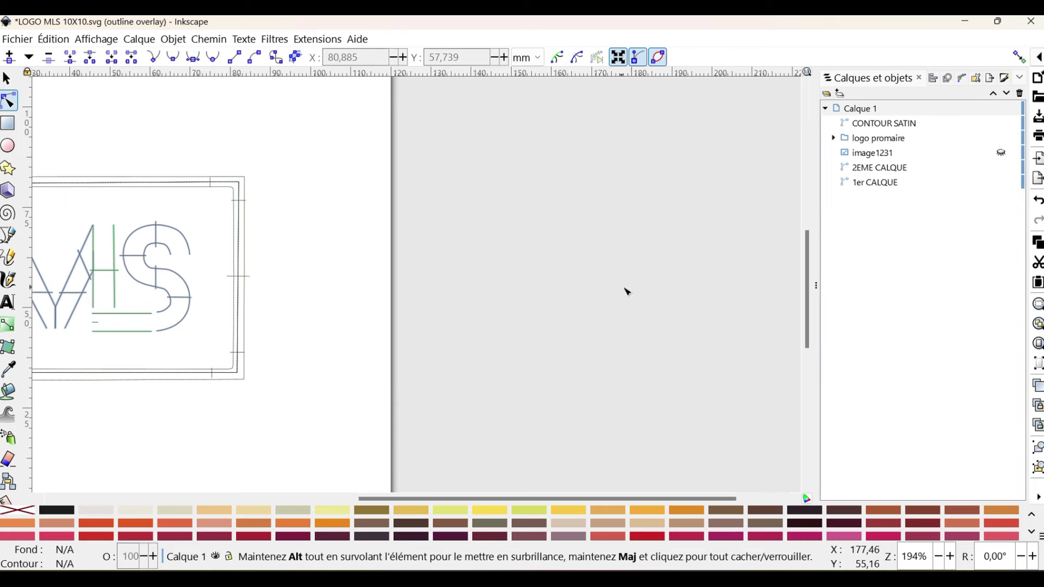
{"action": "left_click", "coordinate": [1001, 154]}
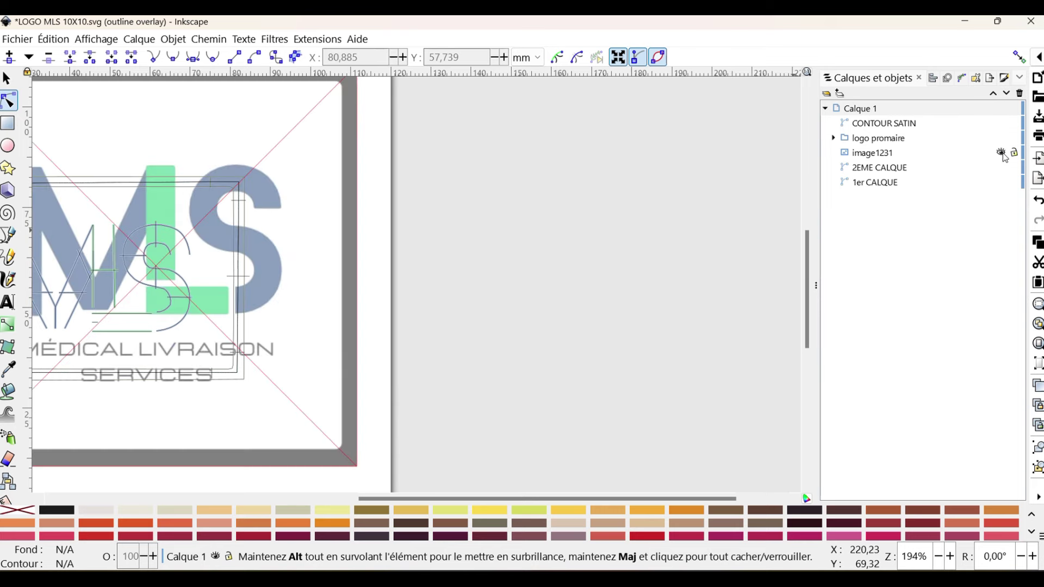
{"action": "left_click", "coordinate": [1002, 153]}
Select the frame paths and the logo group together and move them to the page's upper-left corner at X 1.587, Y 67.275 mm.
{"action": "left_click_drag", "start_coordinate": [490, 497], "coordinate": [367, 456]}
{"action": "left_click_drag", "start_coordinate": [175, 145], "coordinate": [612, 422]}
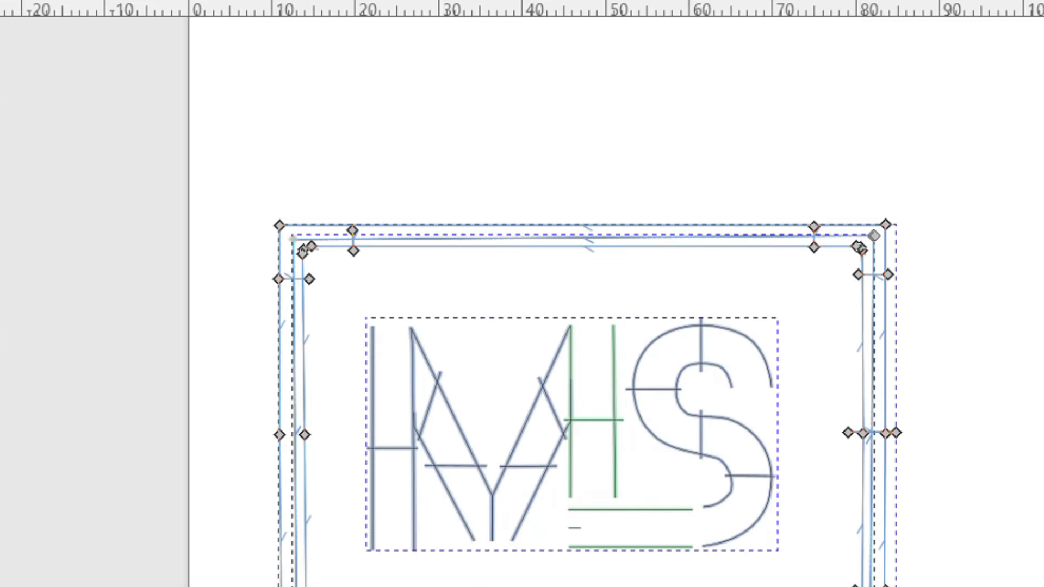
{"action": "key", "text": "s"}
{"action": "scroll", "coordinate": [382, 236], "scroll_direction": "up", "scroll_amount": 4}
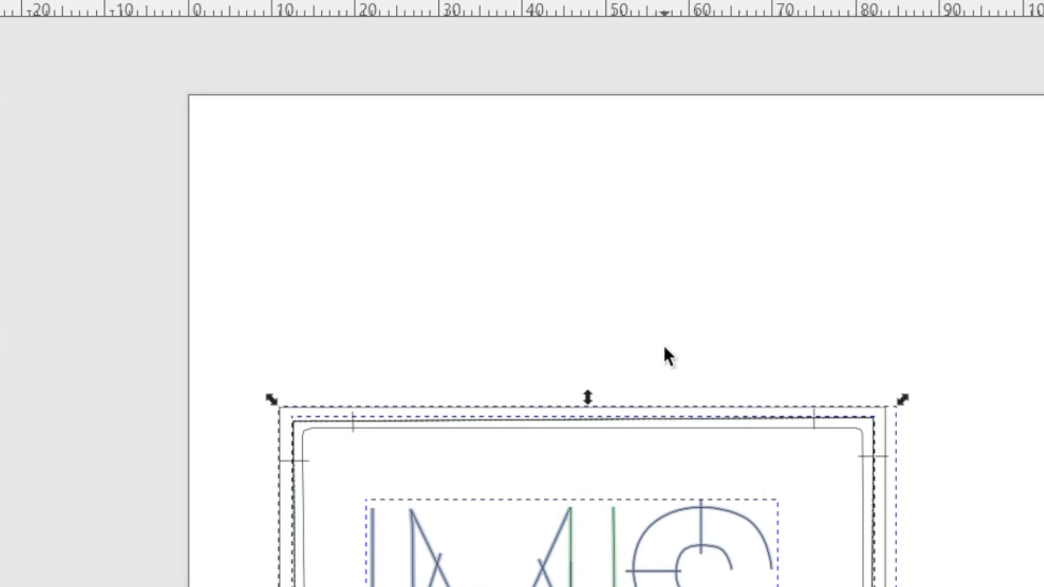
{"action": "left_click_drag", "start_coordinate": [510, 415], "coordinate": [426, 116]}
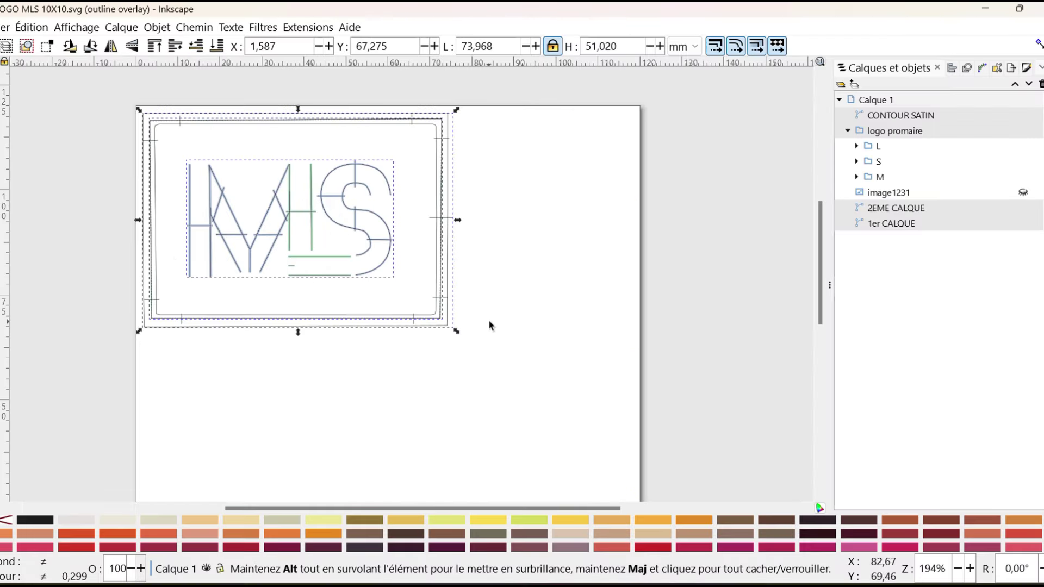
Set the page width and height to 100 mm in the document properties.
{"action": "key", "text": "Escape"}
{"action": "left_click", "coordinate": [4, 27]}
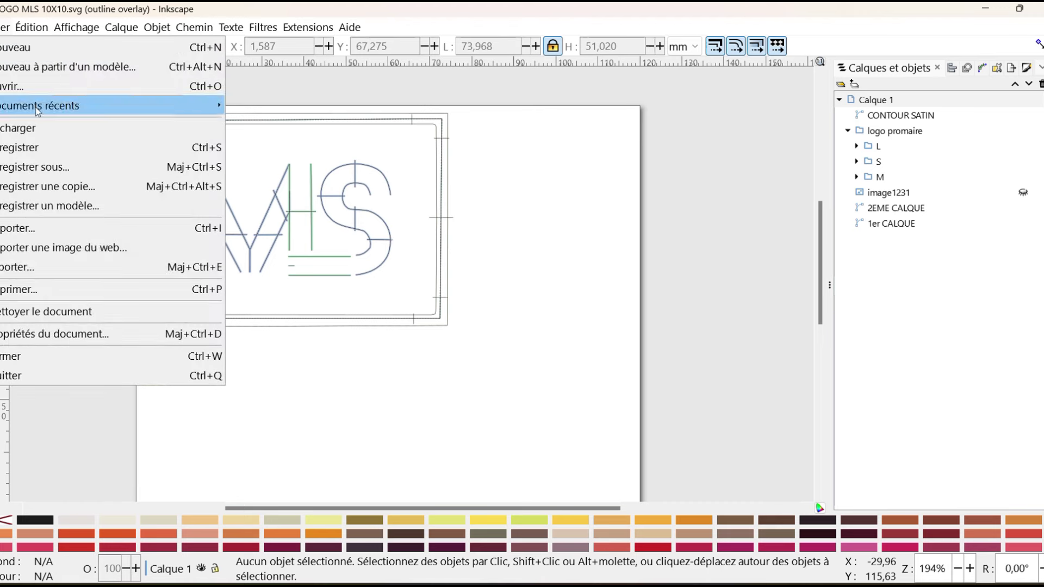
{"action": "left_click", "coordinate": [58, 332]}
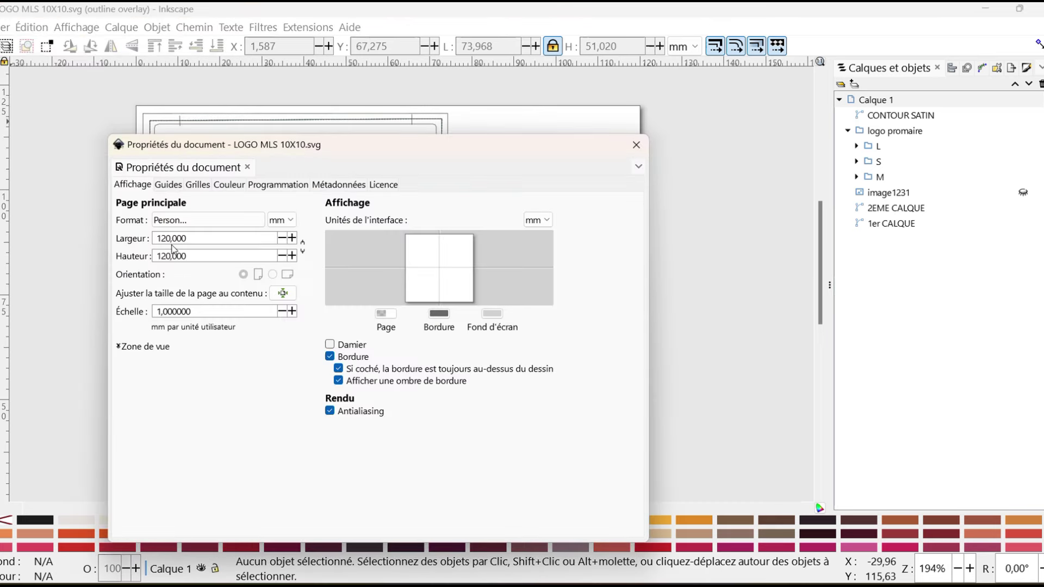
{"action": "triple_click", "coordinate": [206, 239]}
{"action": "type", "text": "100"}
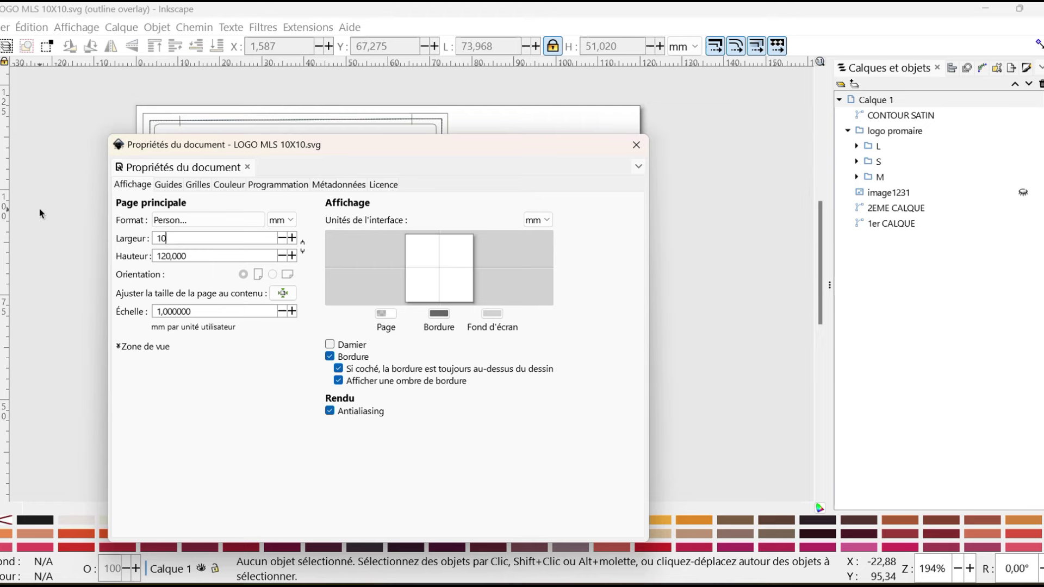
{"action": "key", "text": "Tab"}
{"action": "type", "text": "100"}
{"action": "key", "text": "Tab"}
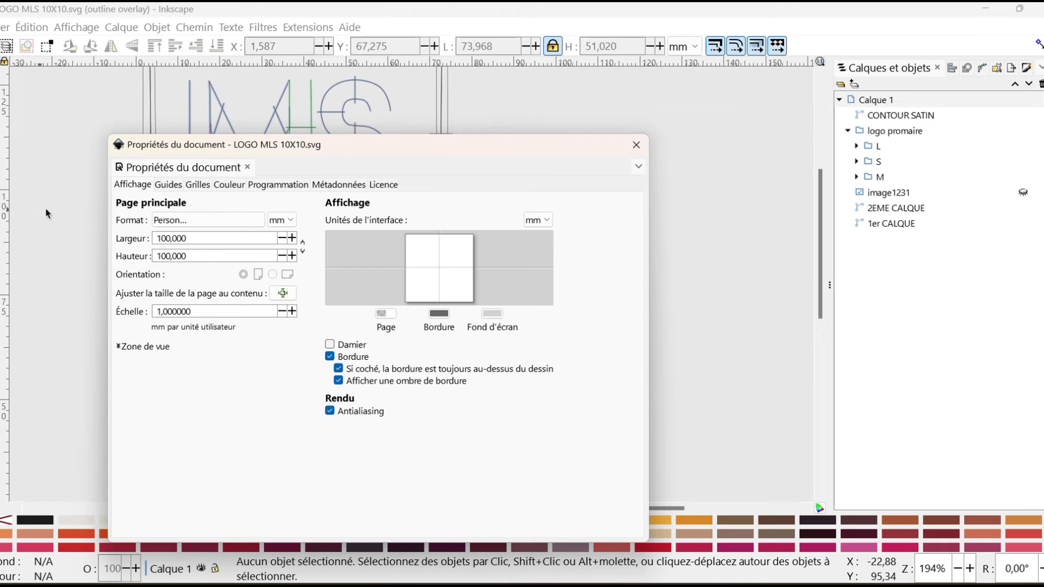
{"action": "left_click", "coordinate": [636, 144]}
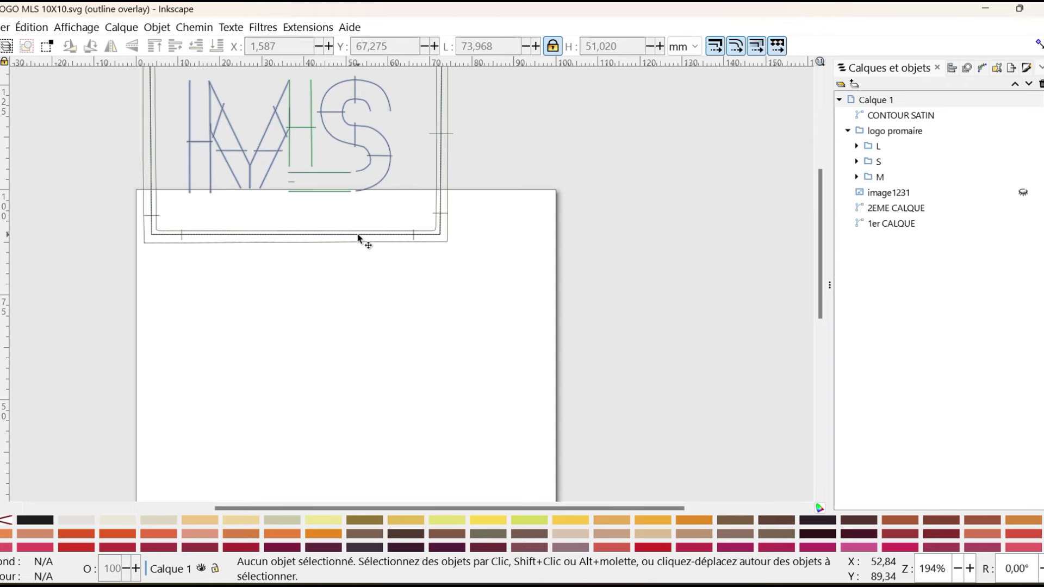
Move the frame paths and logo group together onto the resized page at X 12.346, Y 30.074 mm, and deselect them.
{"action": "left_click_drag", "start_coordinate": [358, 238], "coordinate": [396, 452]}
{"action": "scroll", "coordinate": [392, 420], "scroll_direction": "down", "scroll_amount": 2}
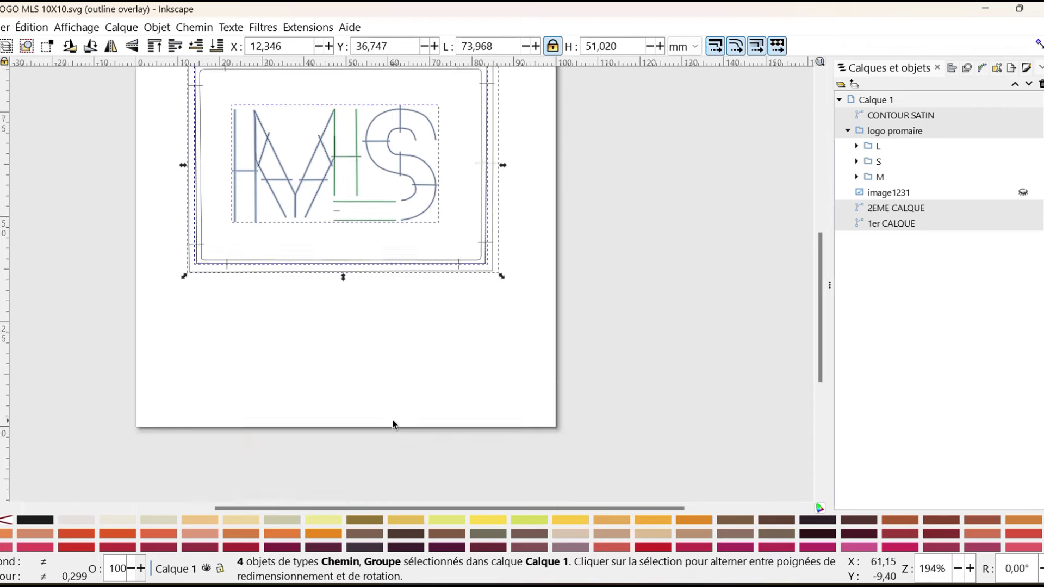
{"action": "scroll", "coordinate": [391, 419], "scroll_direction": "up", "scroll_amount": 2}
{"action": "left_click_drag", "start_coordinate": [396, 364], "coordinate": [396, 394]}
{"action": "left_click", "coordinate": [571, 385]}
{"action": "scroll", "coordinate": [435, 326], "scroll_direction": "up", "scroll_amount": 3}
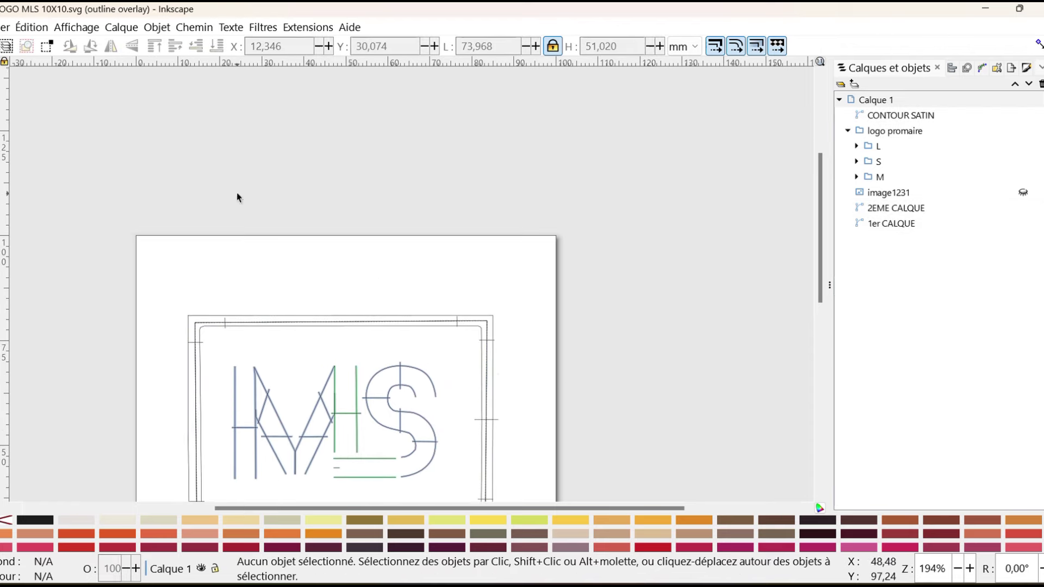
Save the design as an Inkscape SVG named LOGO MLS 10X10, replacing the existing file.
{"action": "left_click", "coordinate": [5, 28]}
{"action": "left_click", "coordinate": [88, 167]}
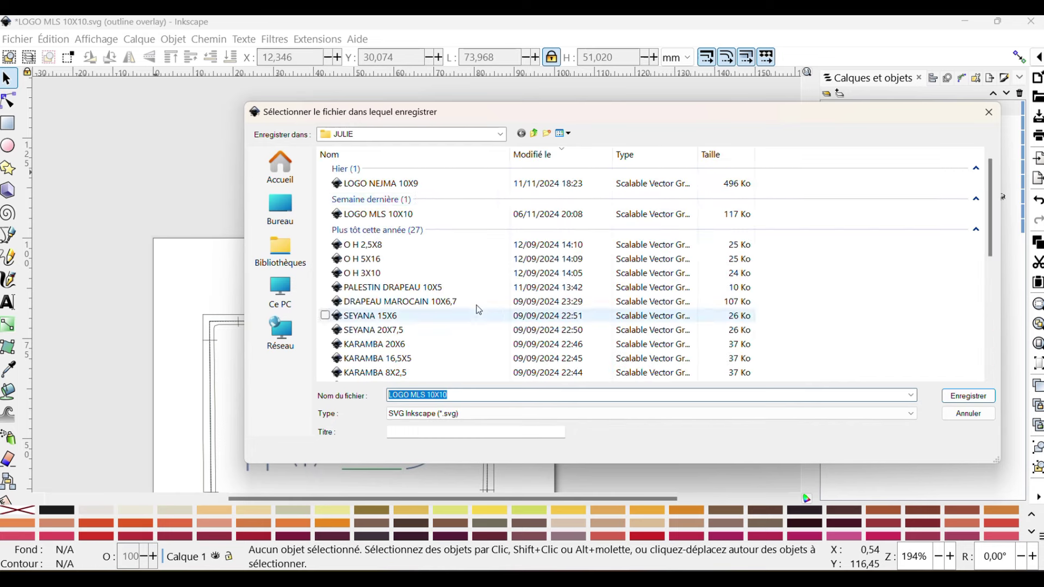
{"action": "left_click", "coordinate": [967, 396]}
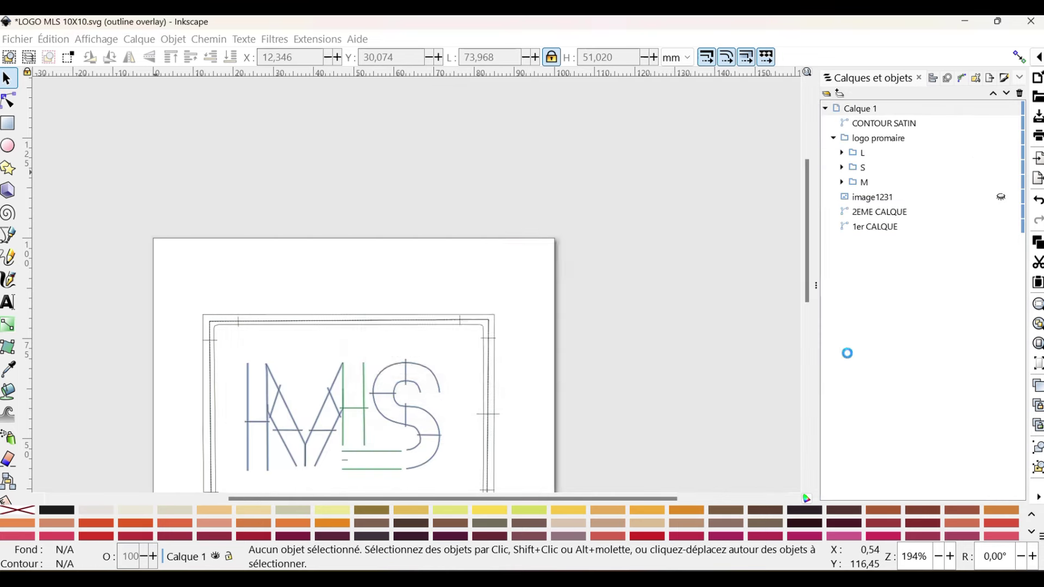
{"action": "left_click", "coordinate": [551, 357]}
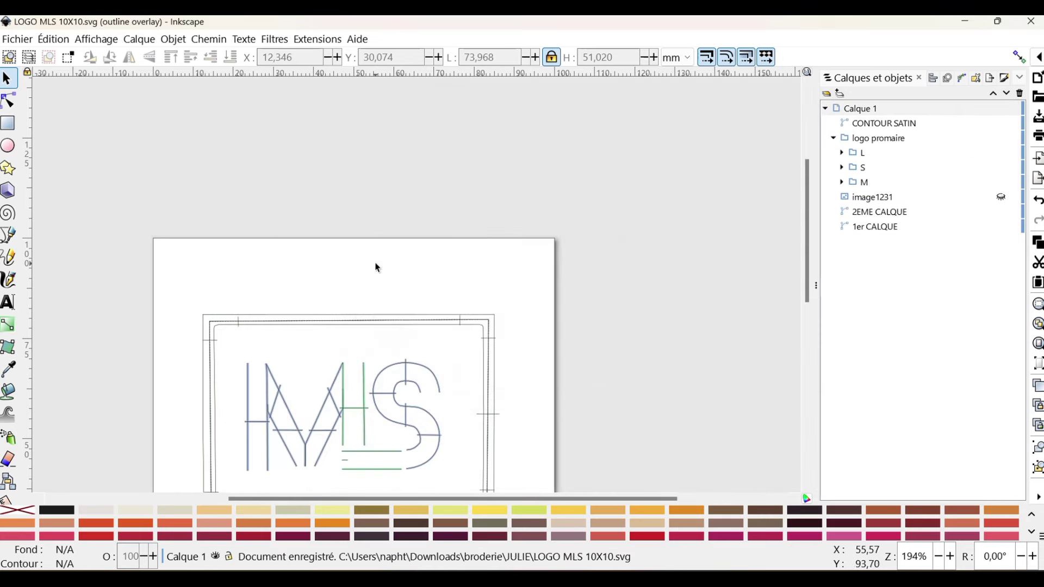
Save the design as LOGO MLS 10X10 in the Ink/Stitch Brother embroidery format (.pes).
{"action": "left_click", "coordinate": [16, 42]}
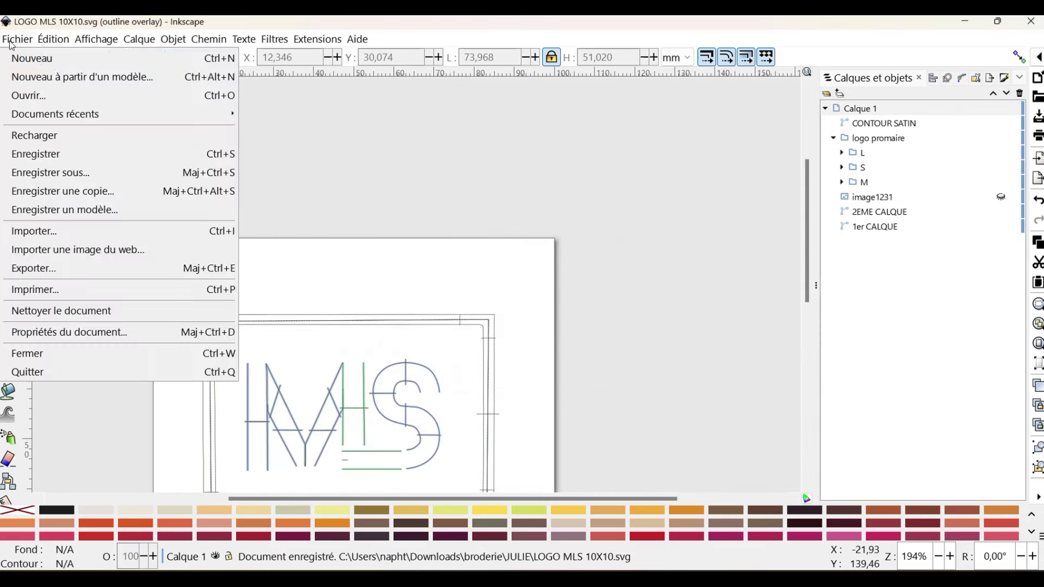
{"action": "left_click", "coordinate": [87, 177]}
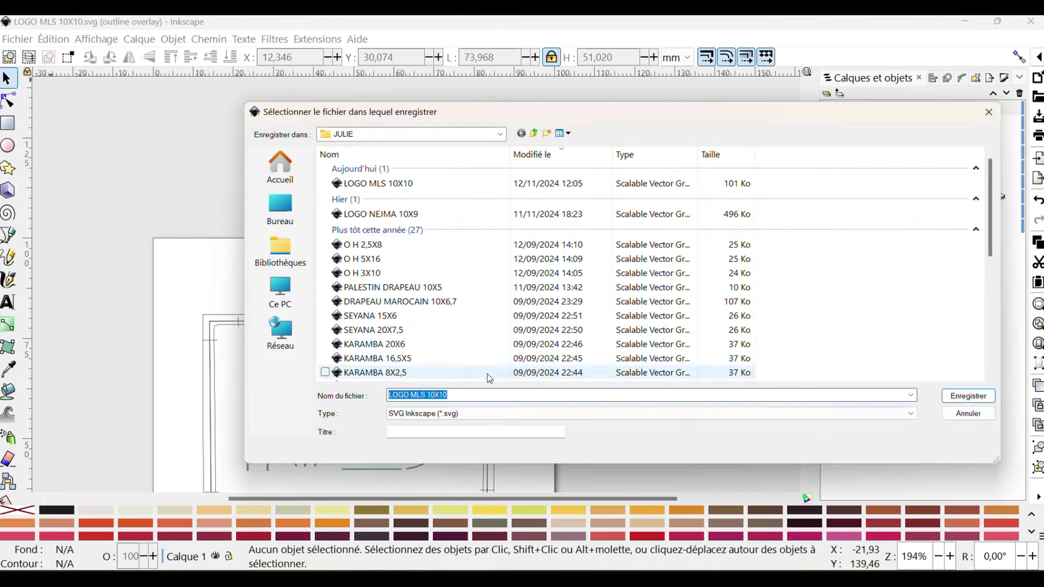
{"action": "left_click", "coordinate": [543, 414]}
{"action": "left_click", "coordinate": [619, 304]}
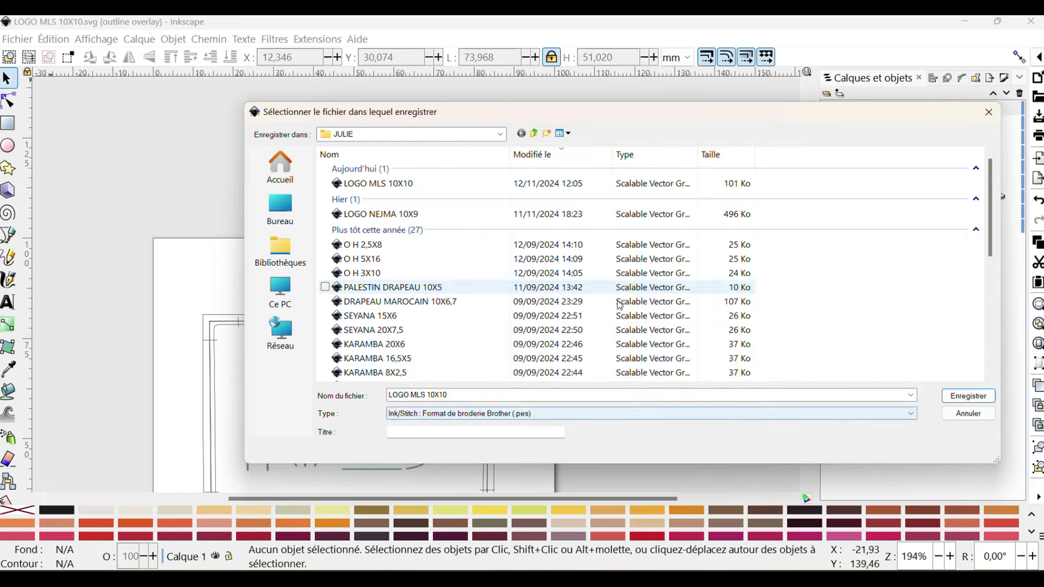
{"action": "left_click", "coordinate": [969, 397]}
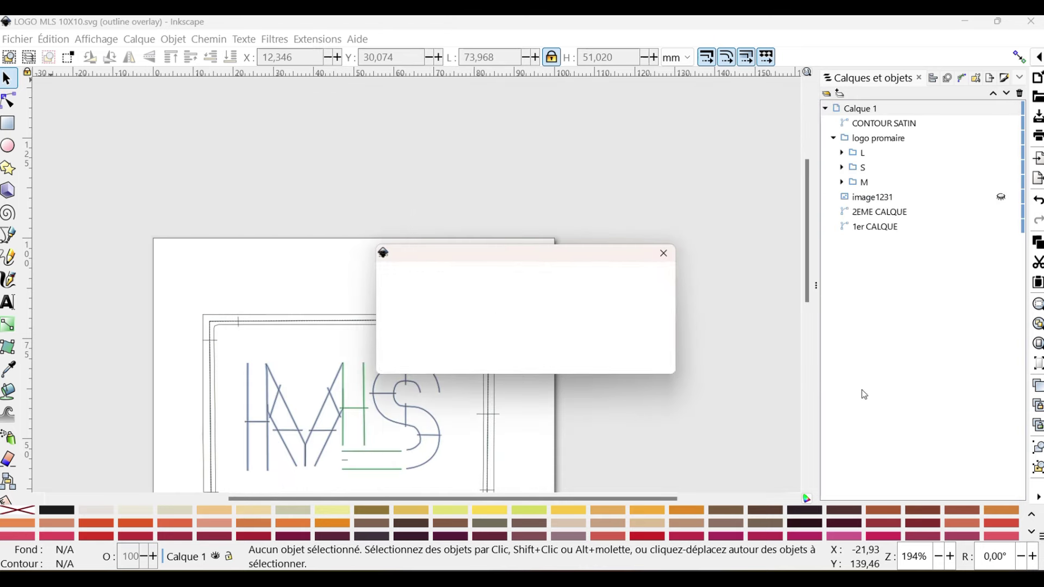
{"action": "left_click", "coordinate": [601, 363]}
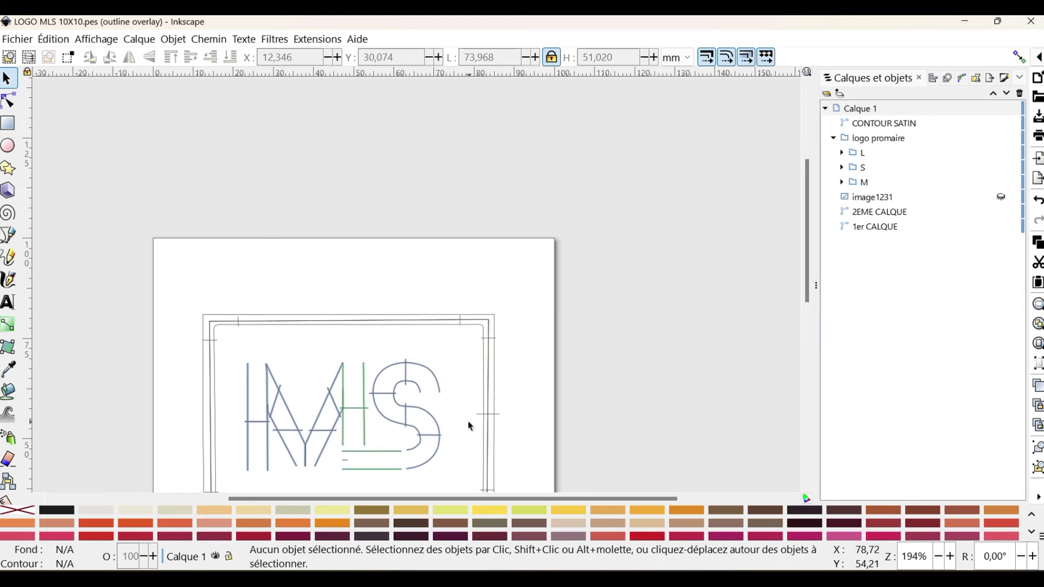
{"action": "scroll", "coordinate": [598, 327], "scroll_direction": "down", "scroll_amount": 5}
{"action": "scroll", "coordinate": [676, 265], "scroll_direction": "up", "scroll_amount": 1}
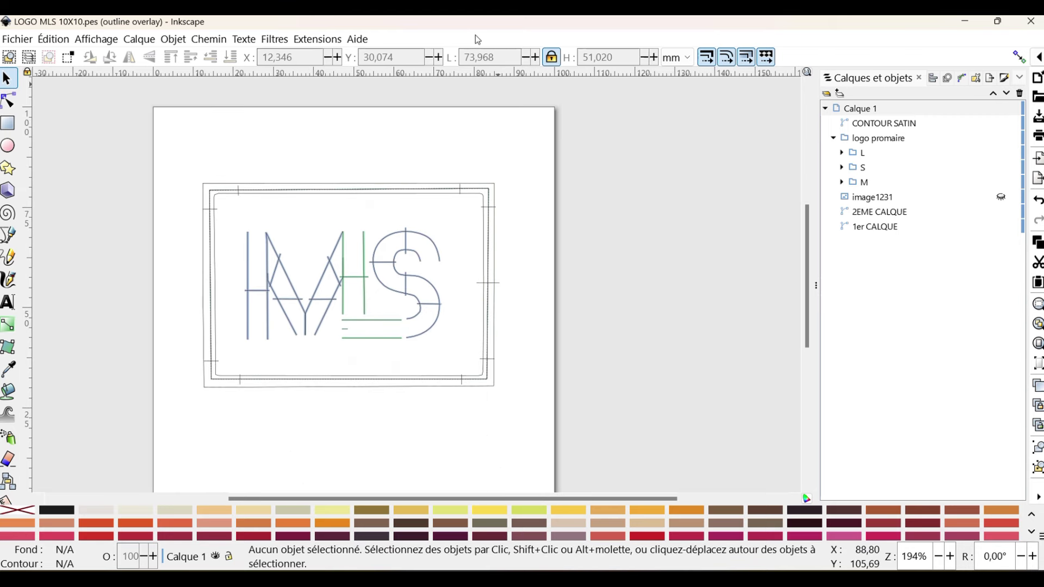